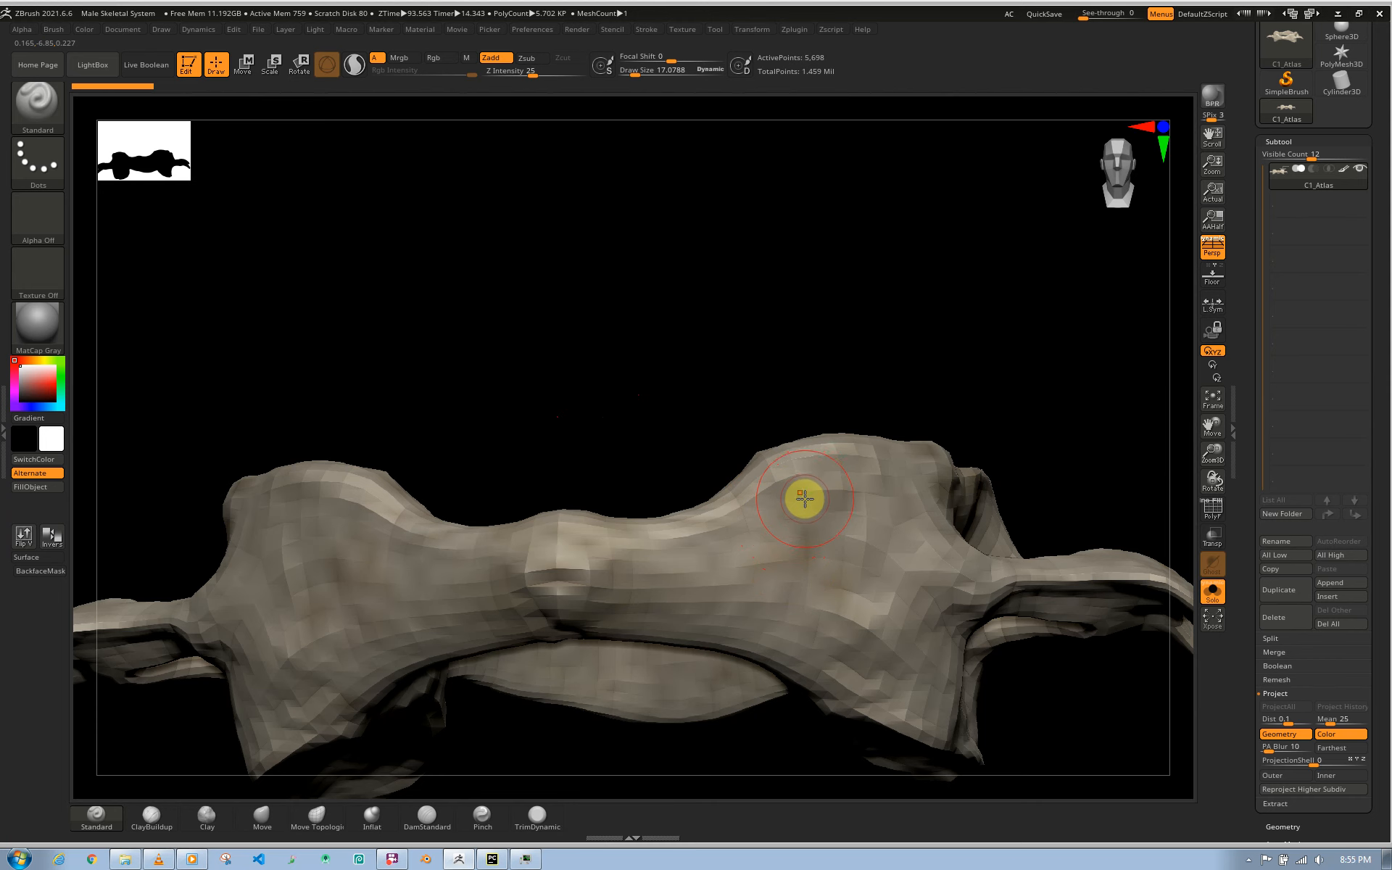
- With the draw size at about 13.5, raise C1_Atlas to its highest subdivision level and turn off its polypaint display
right_drag(802, 542, 809, 537)
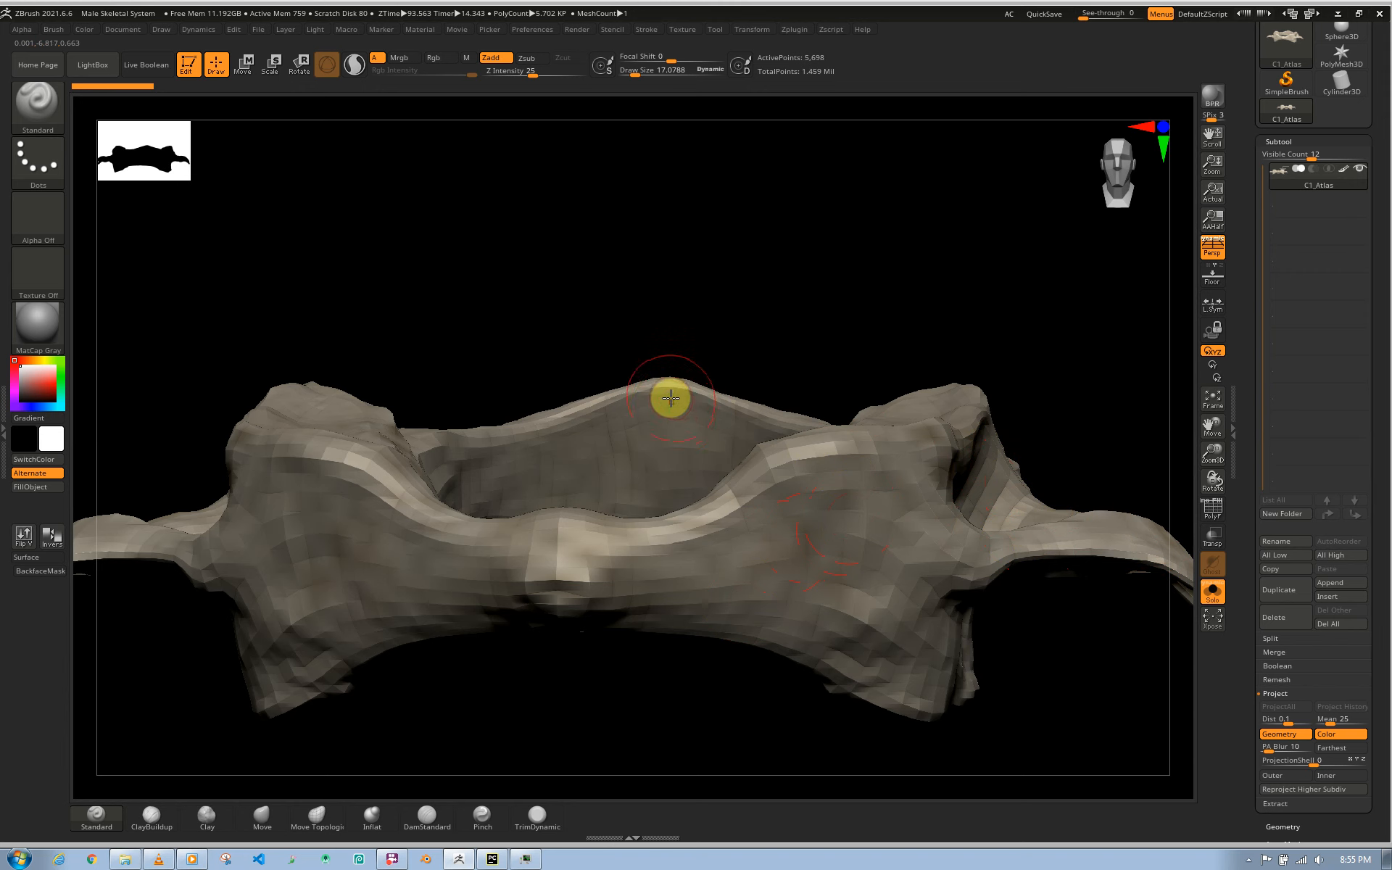
key(s)
drag(679, 396, 675, 391)
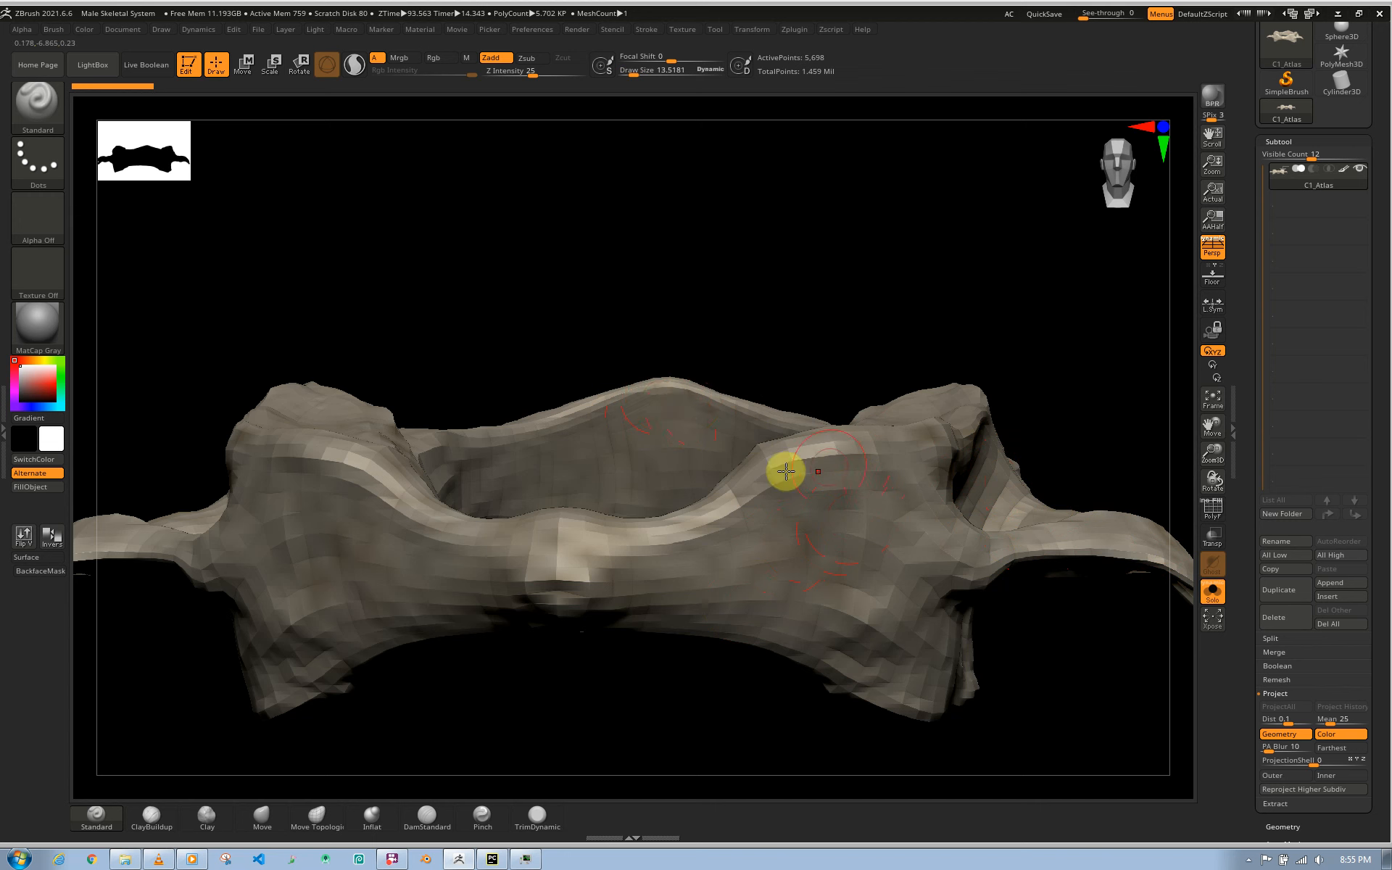
key(ctrl+d)
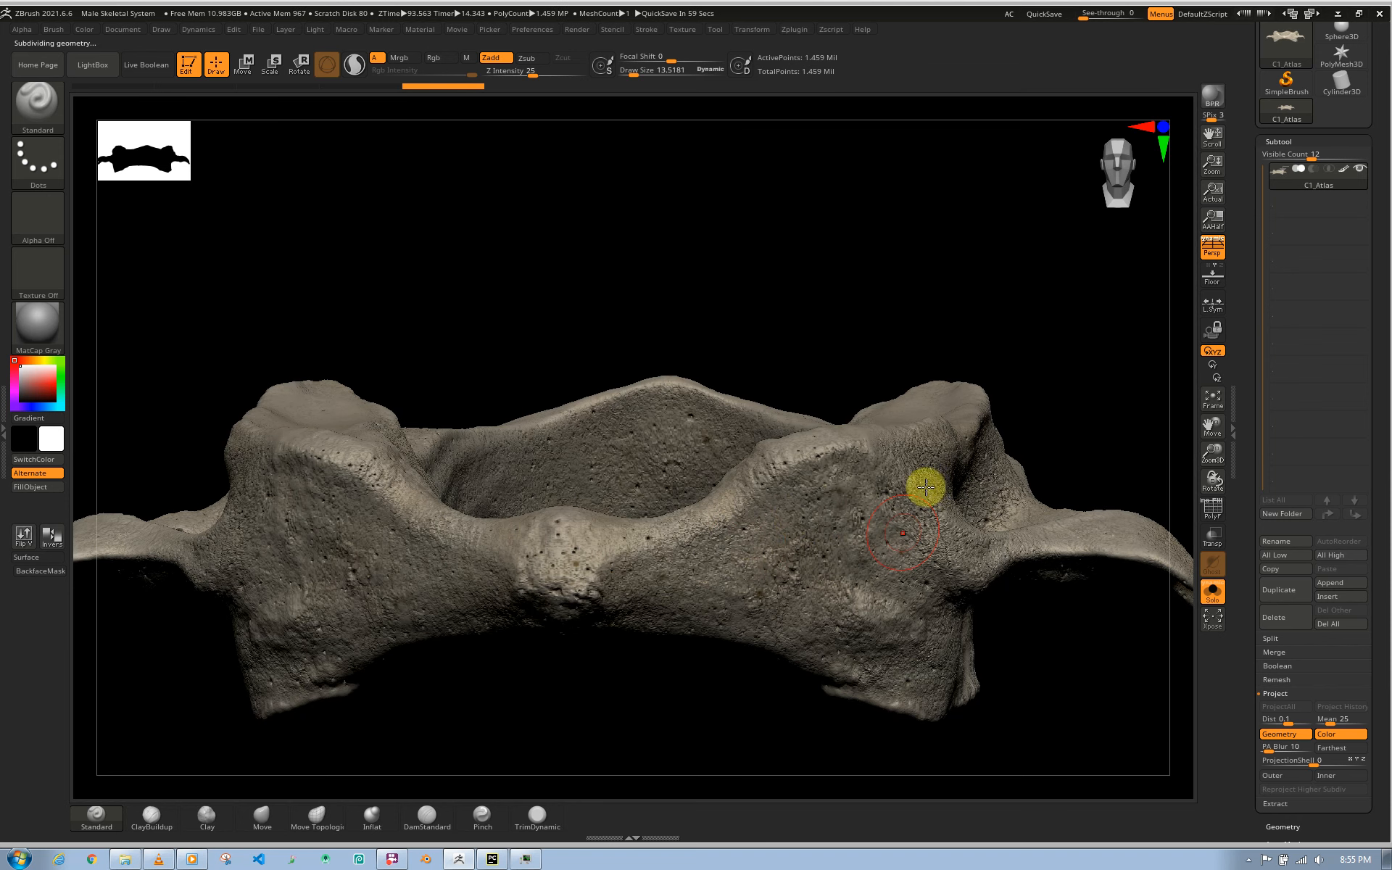
mouse_move(1353, 177)
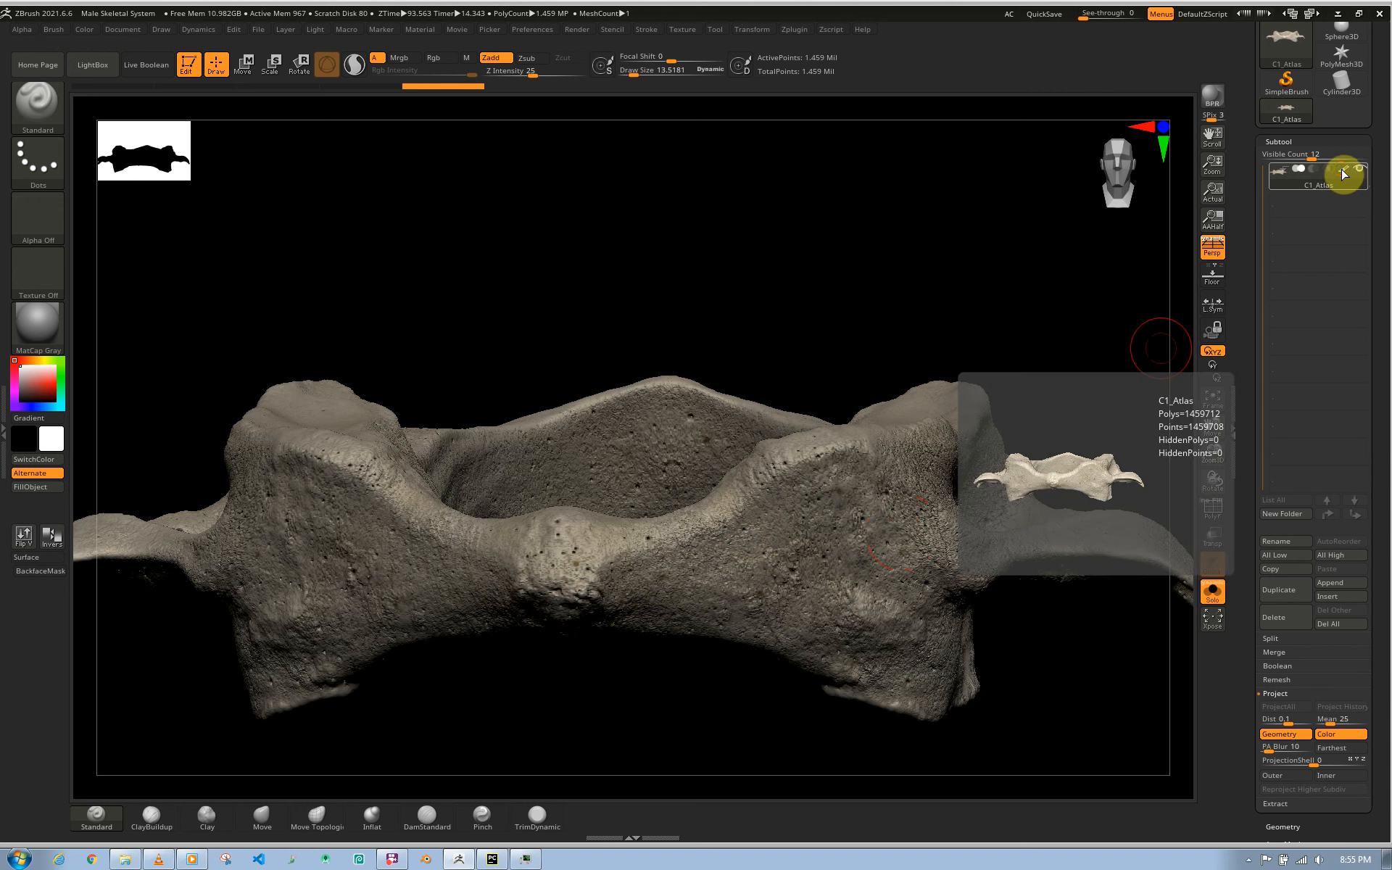
click(1342, 170)
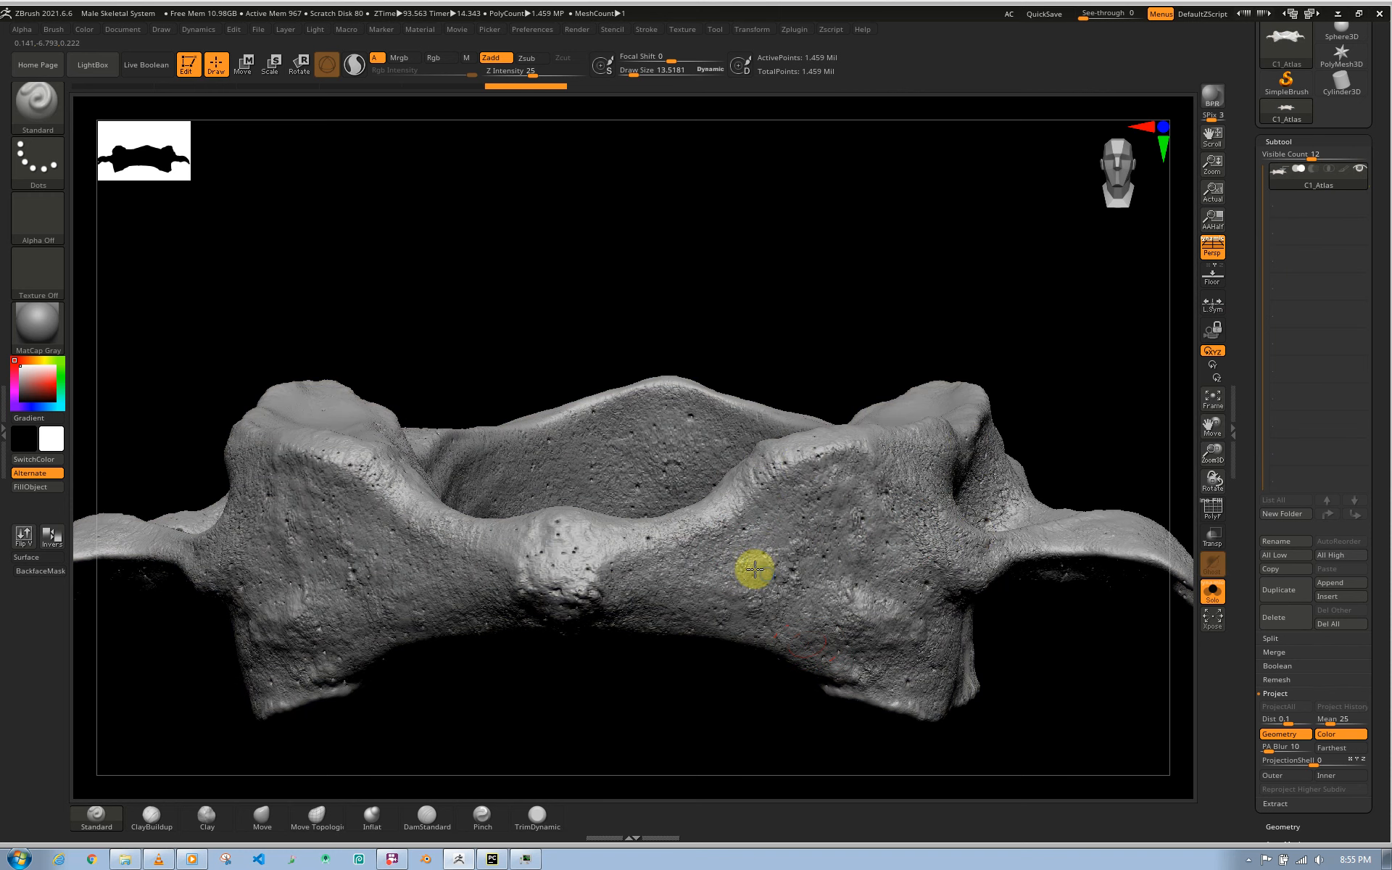
- Compare the surface detail of C1_Atlas at lower subdivision levels with the highest level from several angles
key(shift+d)
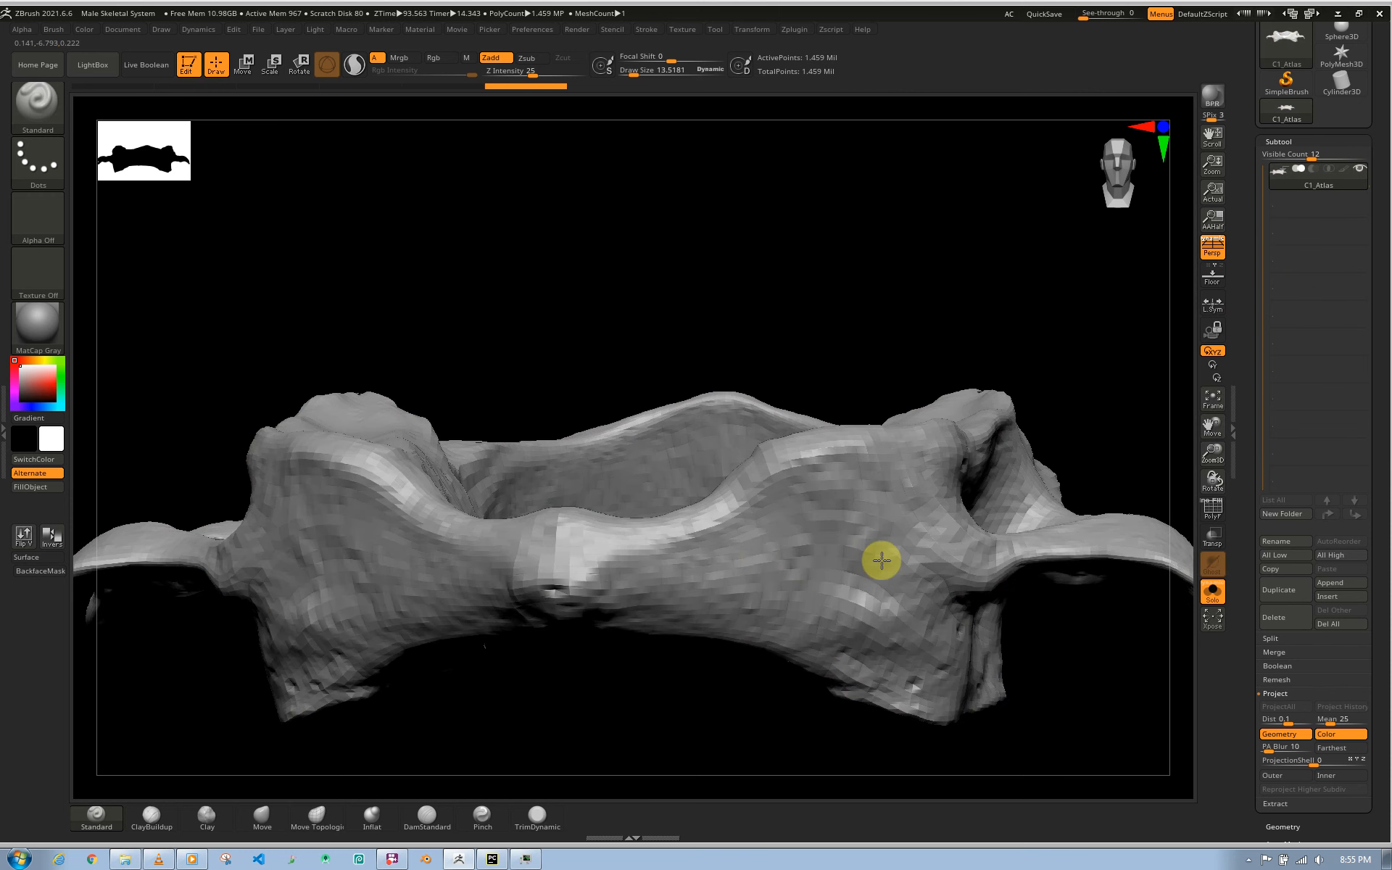
right_drag(882, 561, 881, 562)
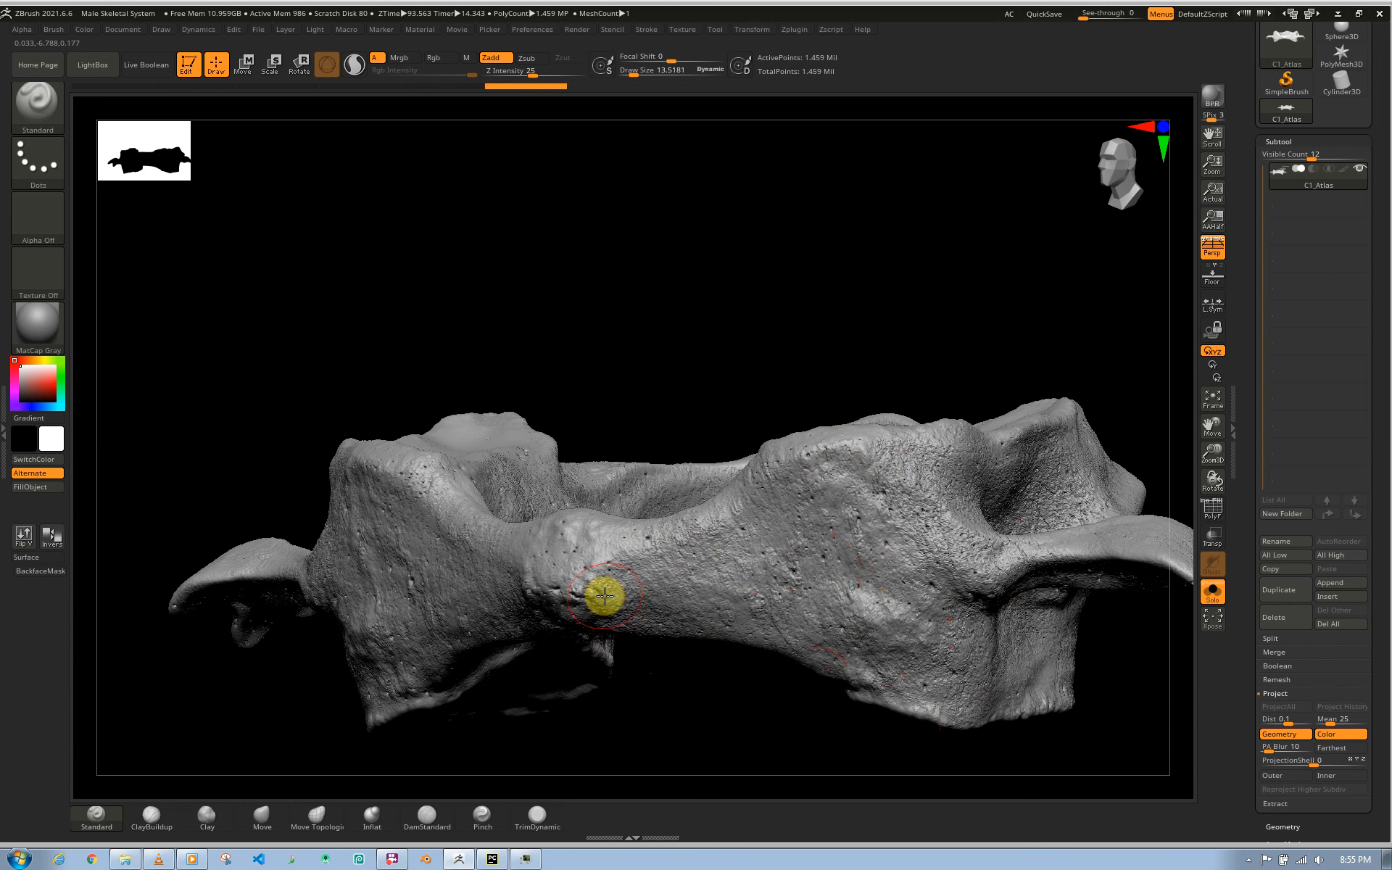
key(shift+d)
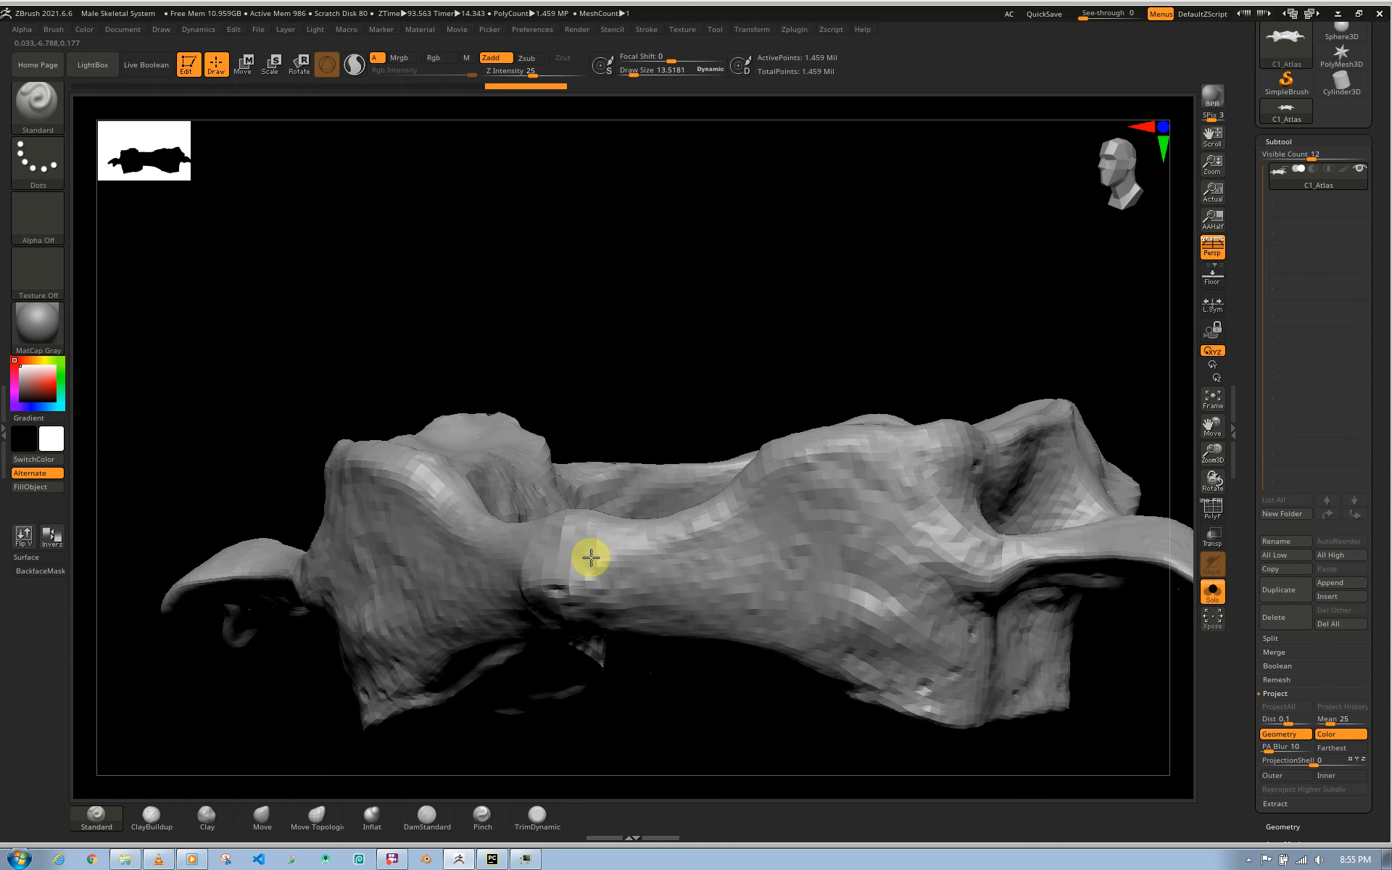
shift+right_drag(591, 557, 591, 559)
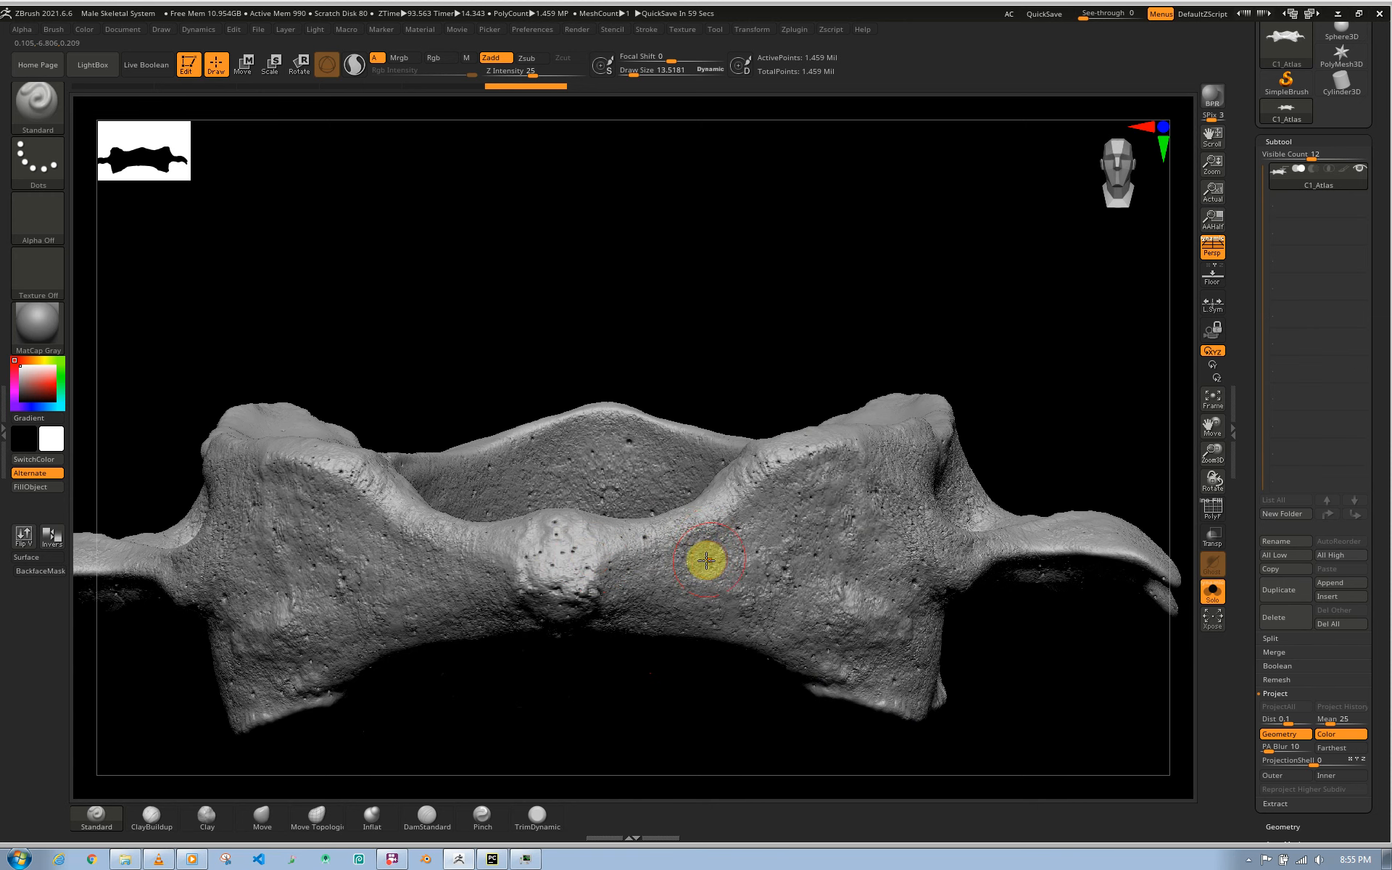
mouse_move(701, 509)
right_down()
mouse_move(787, 511)
mouse_move(802, 529)
mouse_move(786, 503)
right_up()
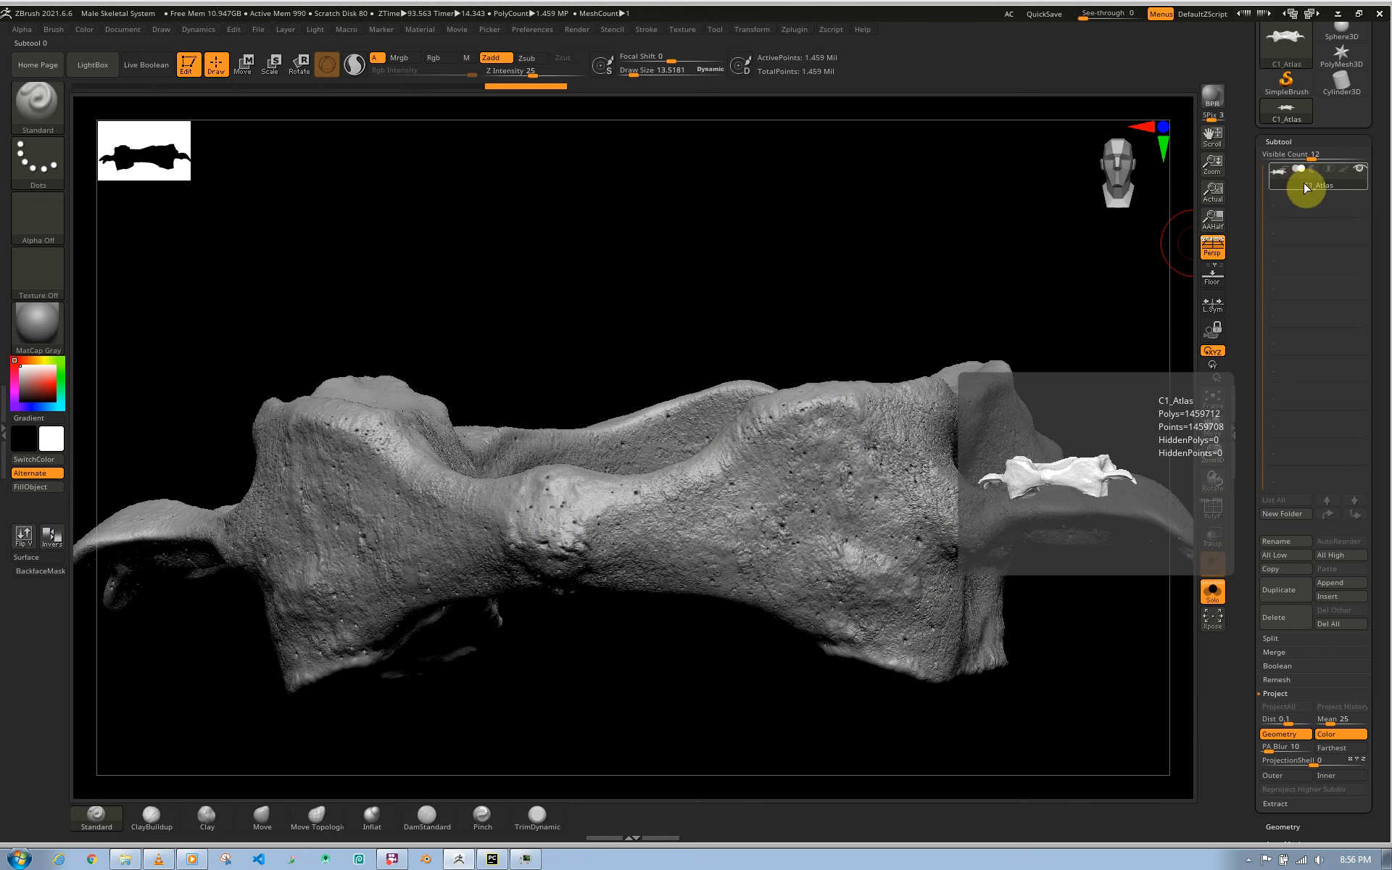
- Duplicate the C1_Atlas subtool
drag(1373, 197, 1376, 185)
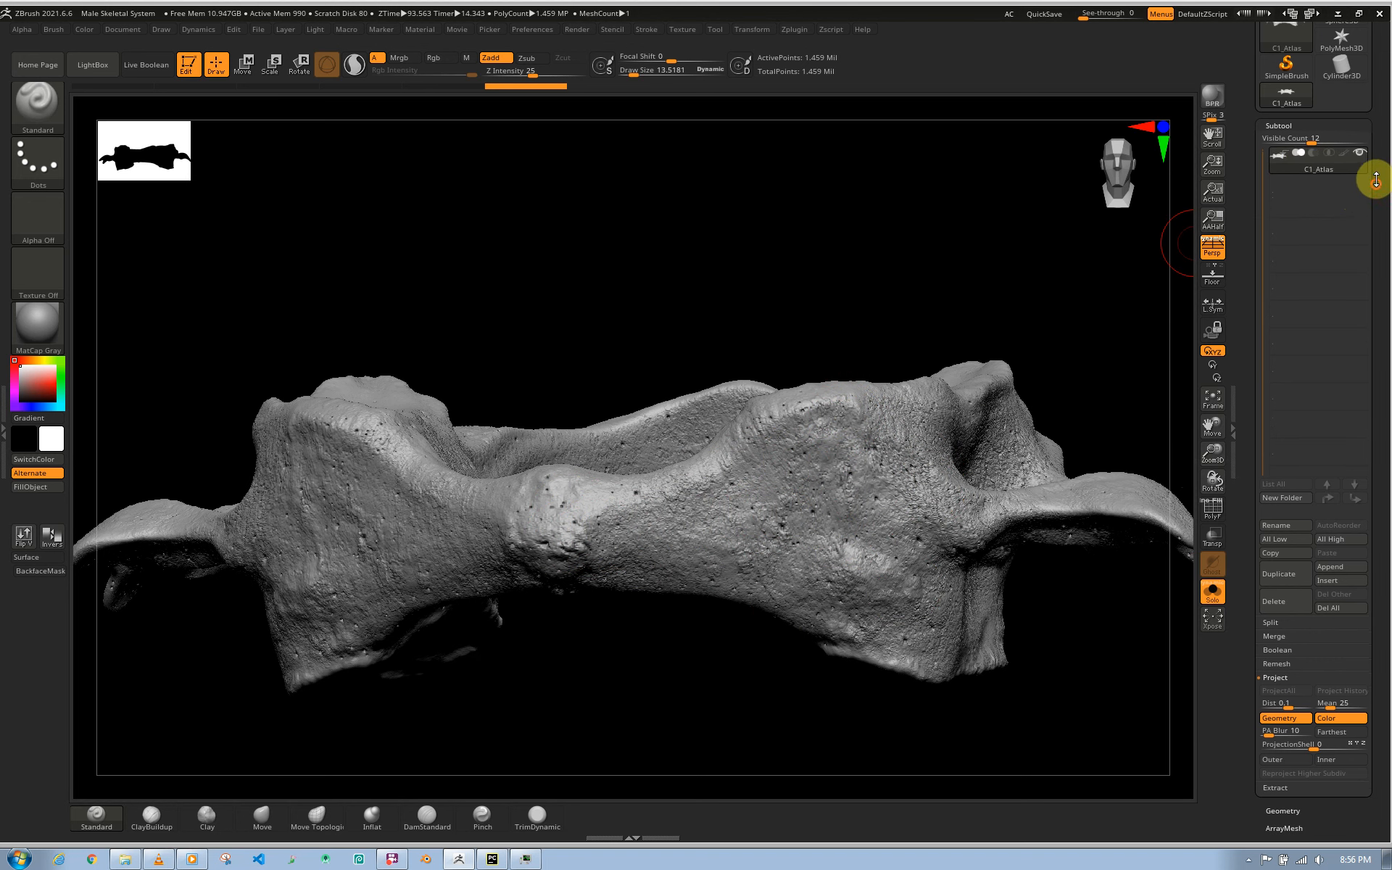
mouse_move(1345, 179)
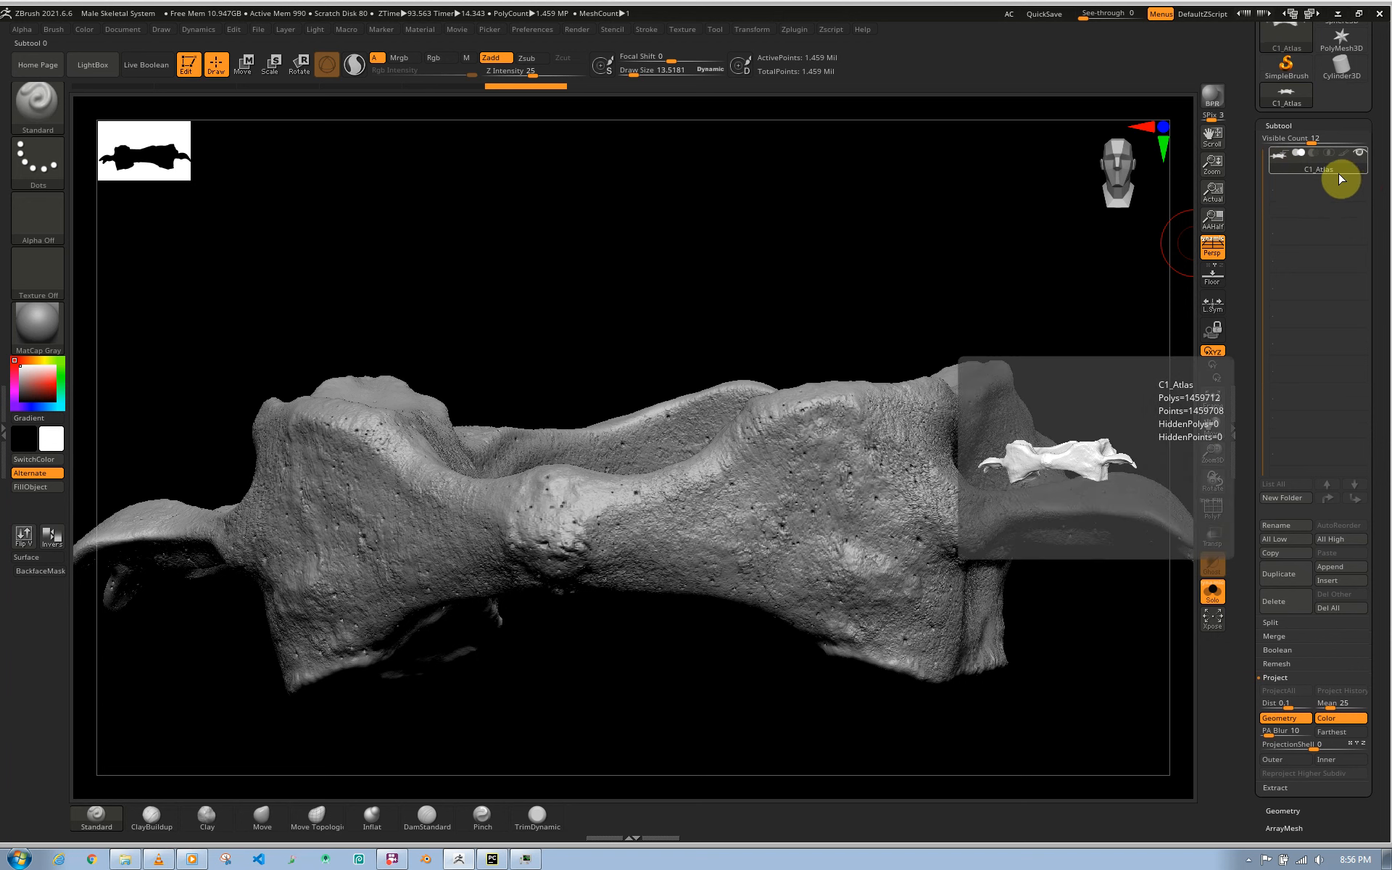
click(1298, 576)
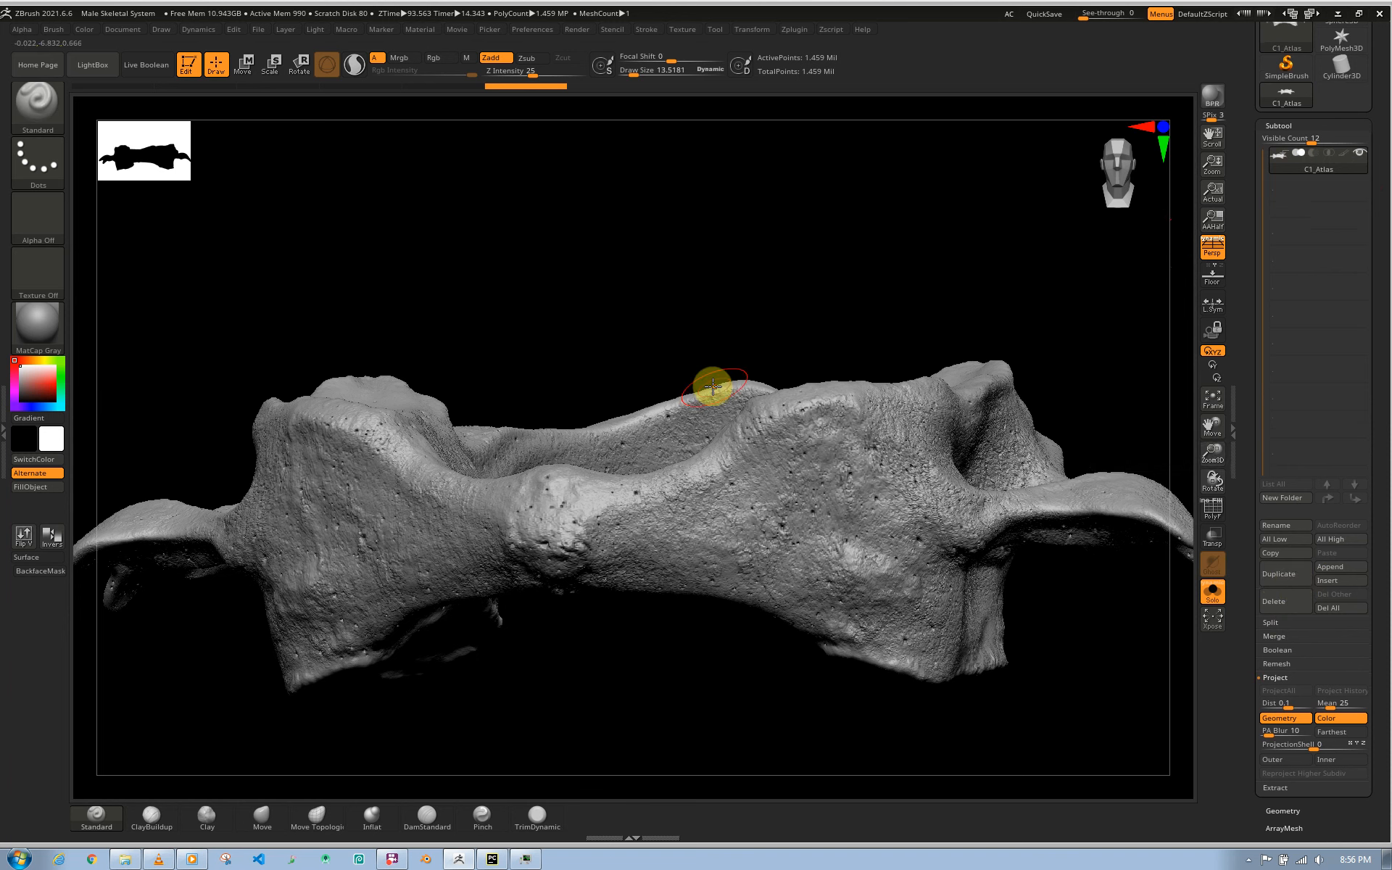
key(ctrl+shift)
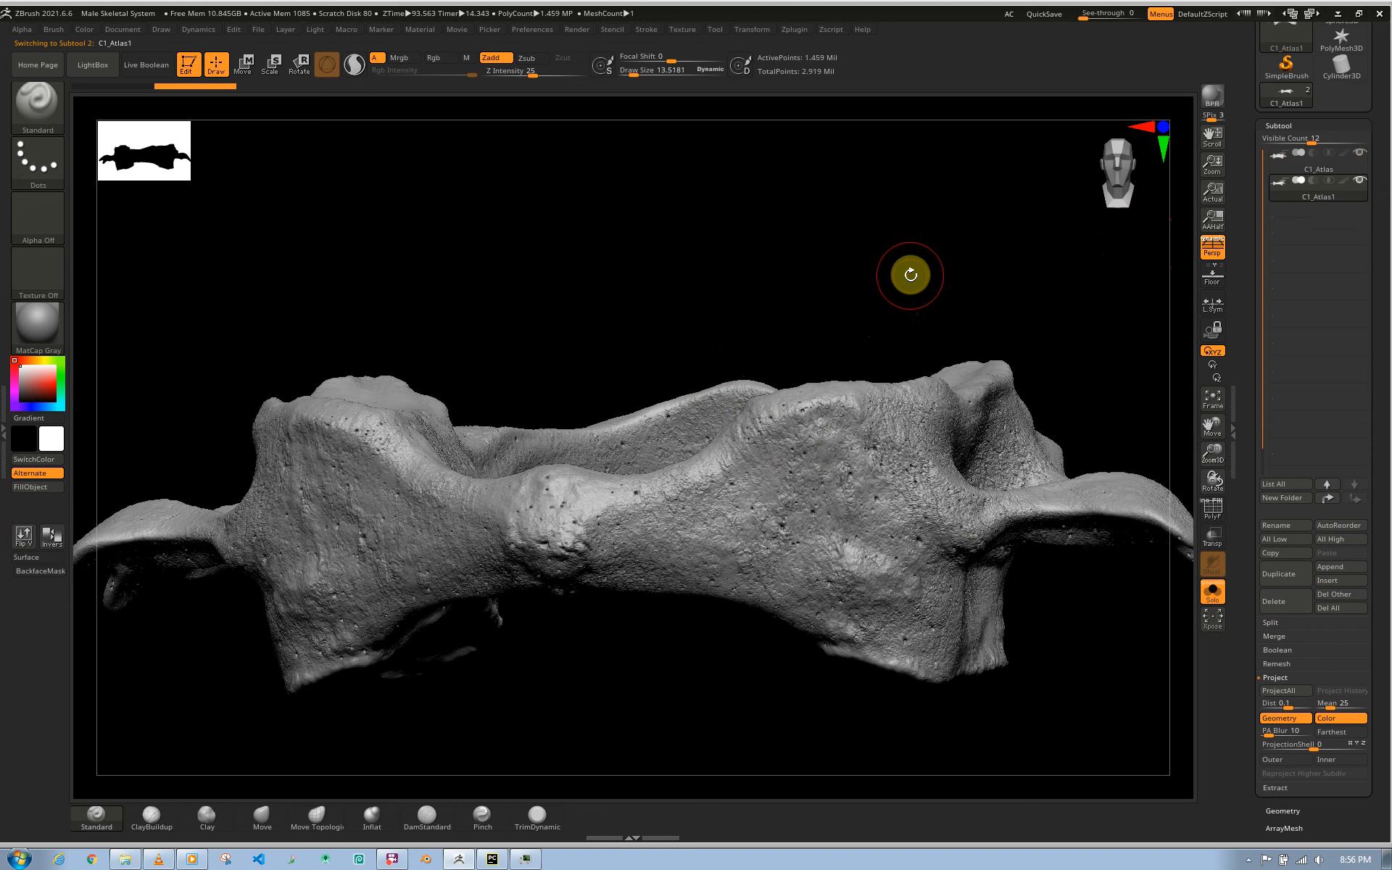
click(1279, 557)
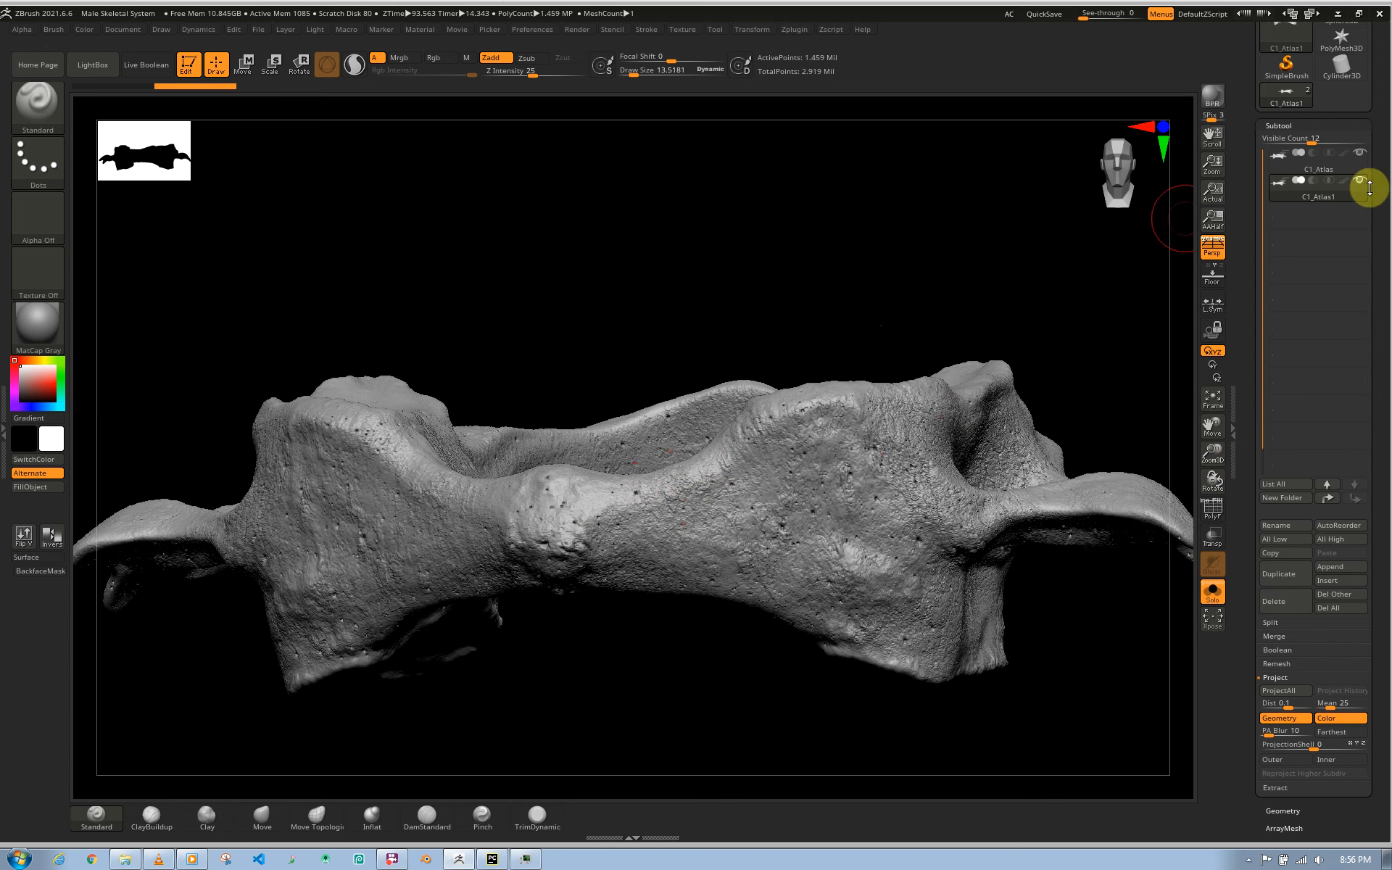
- With Solo off and the gizmo orientation reset, move the original C1_Atlas upward along Y, clear of its duplicate
click(1327, 171)
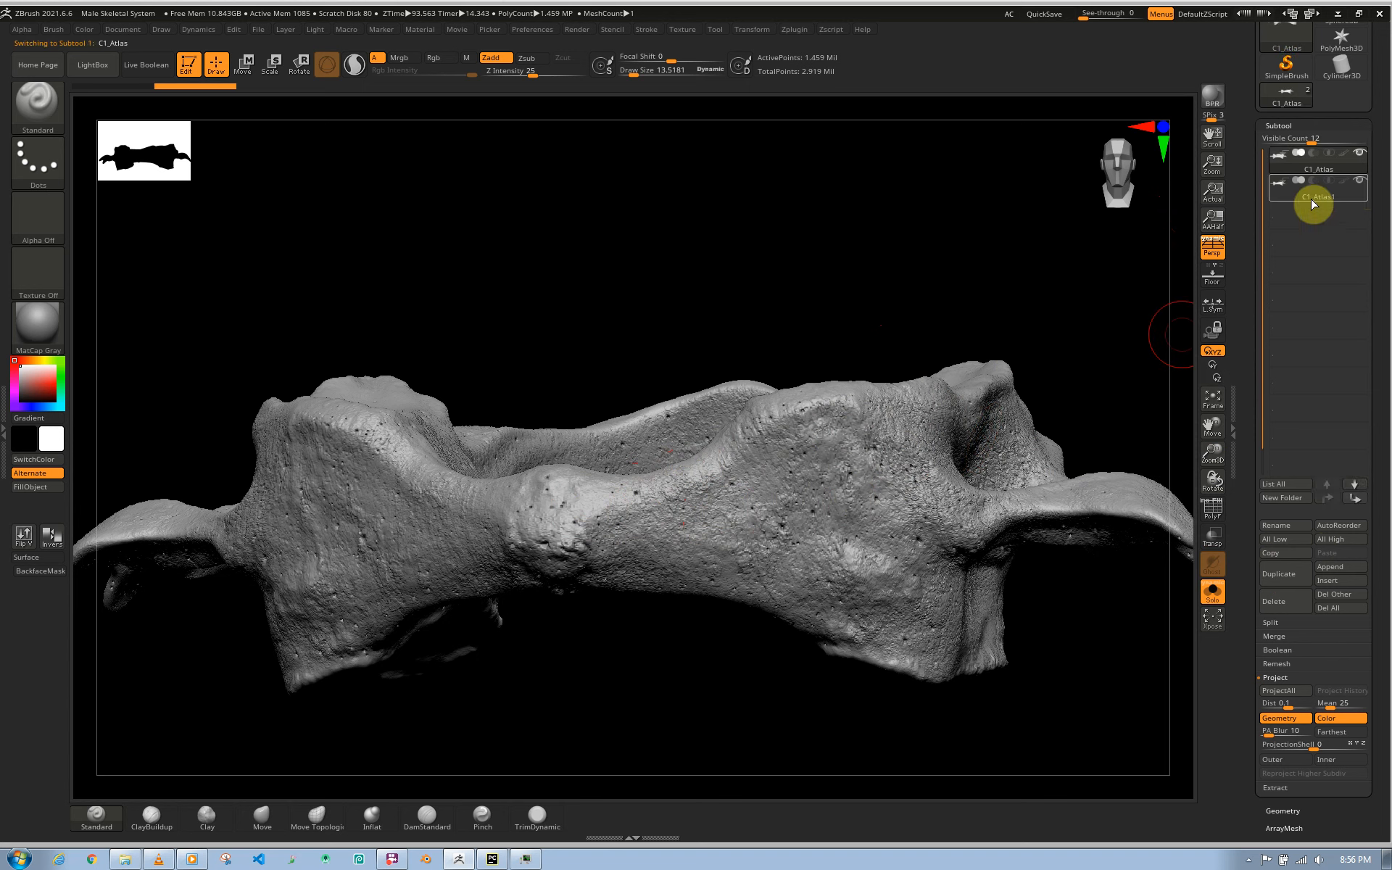
key(e)
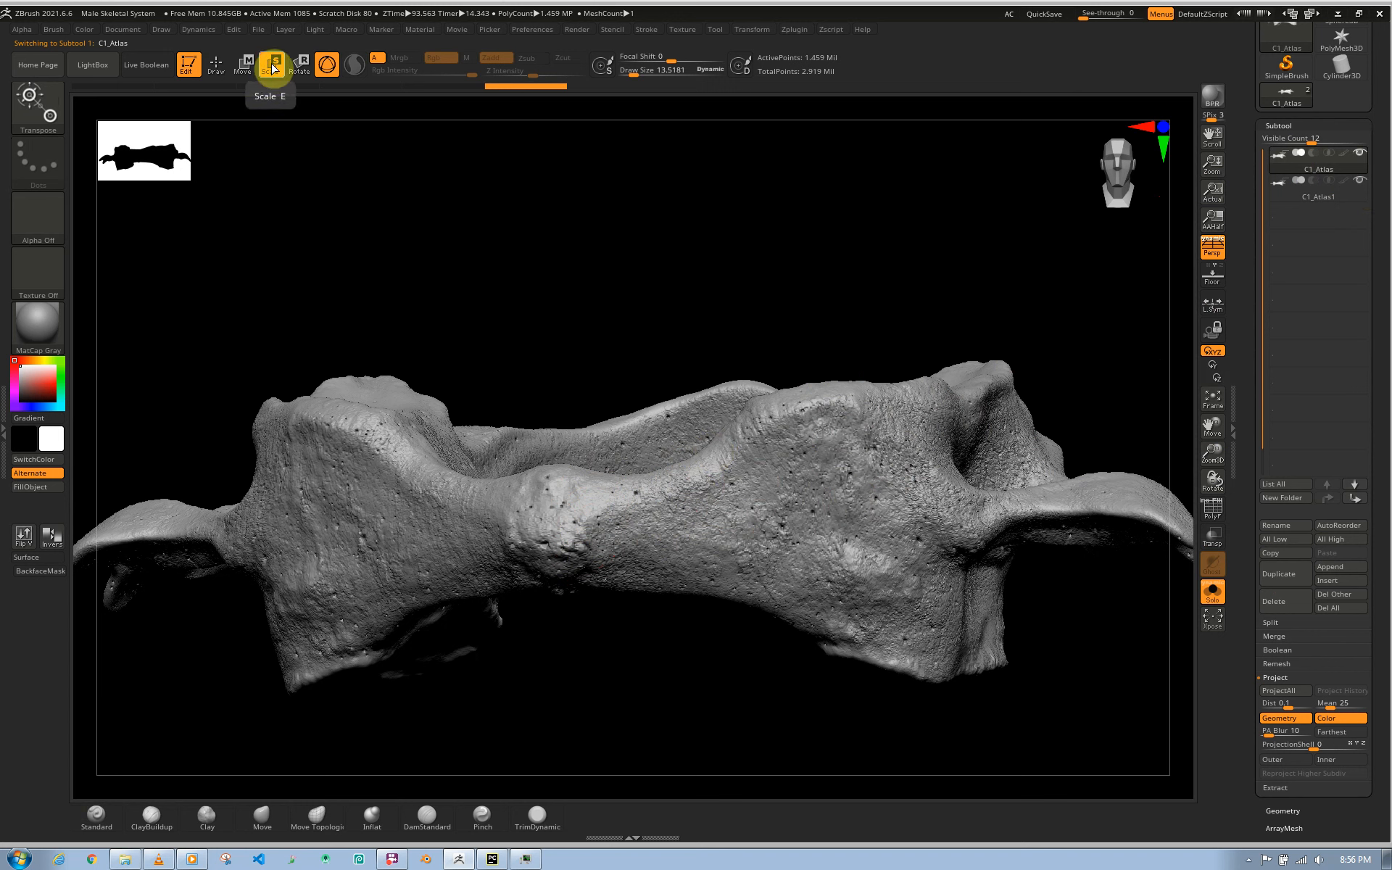
click(245, 72)
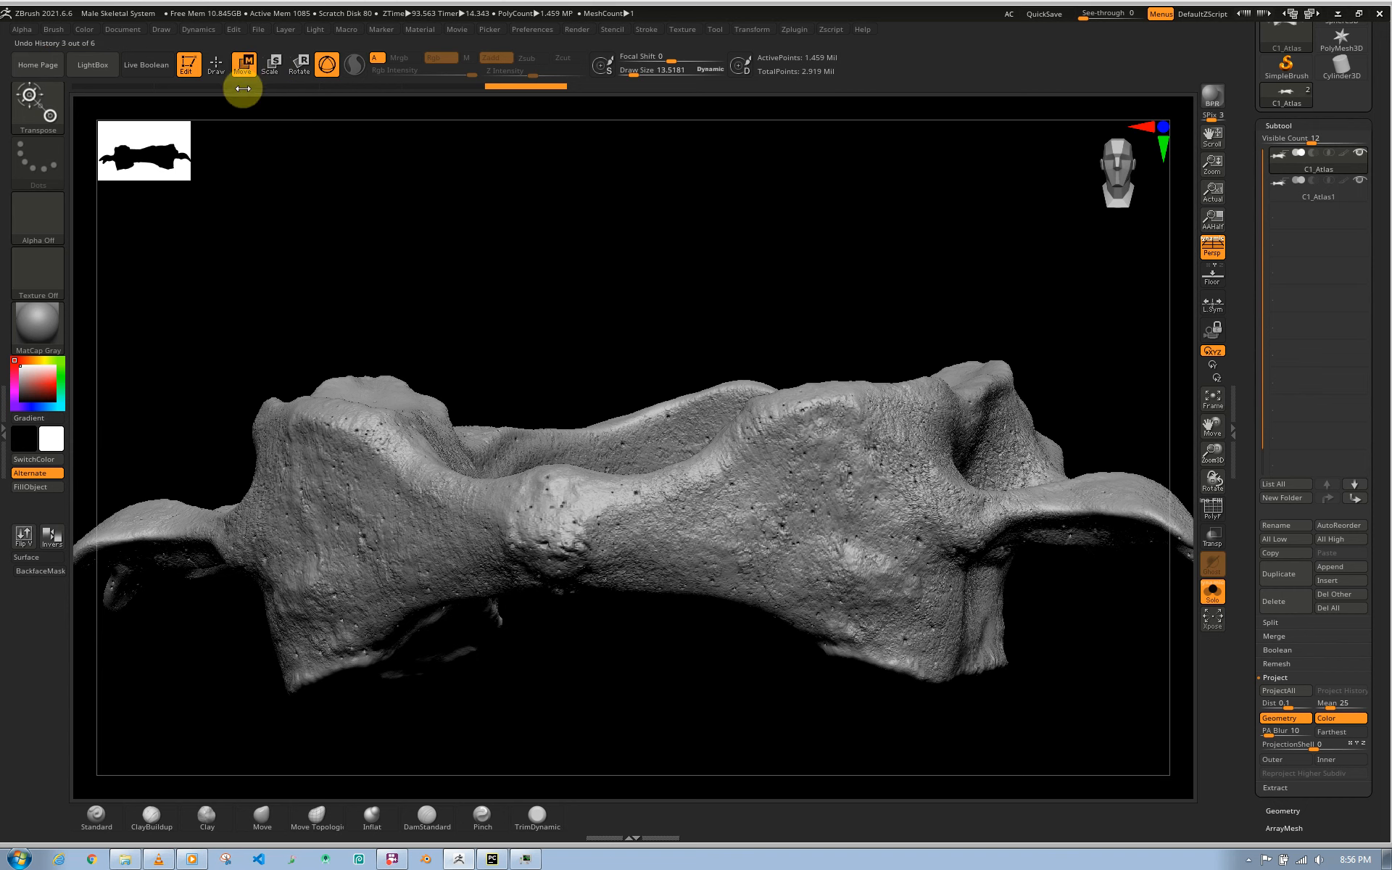
click(712, 491)
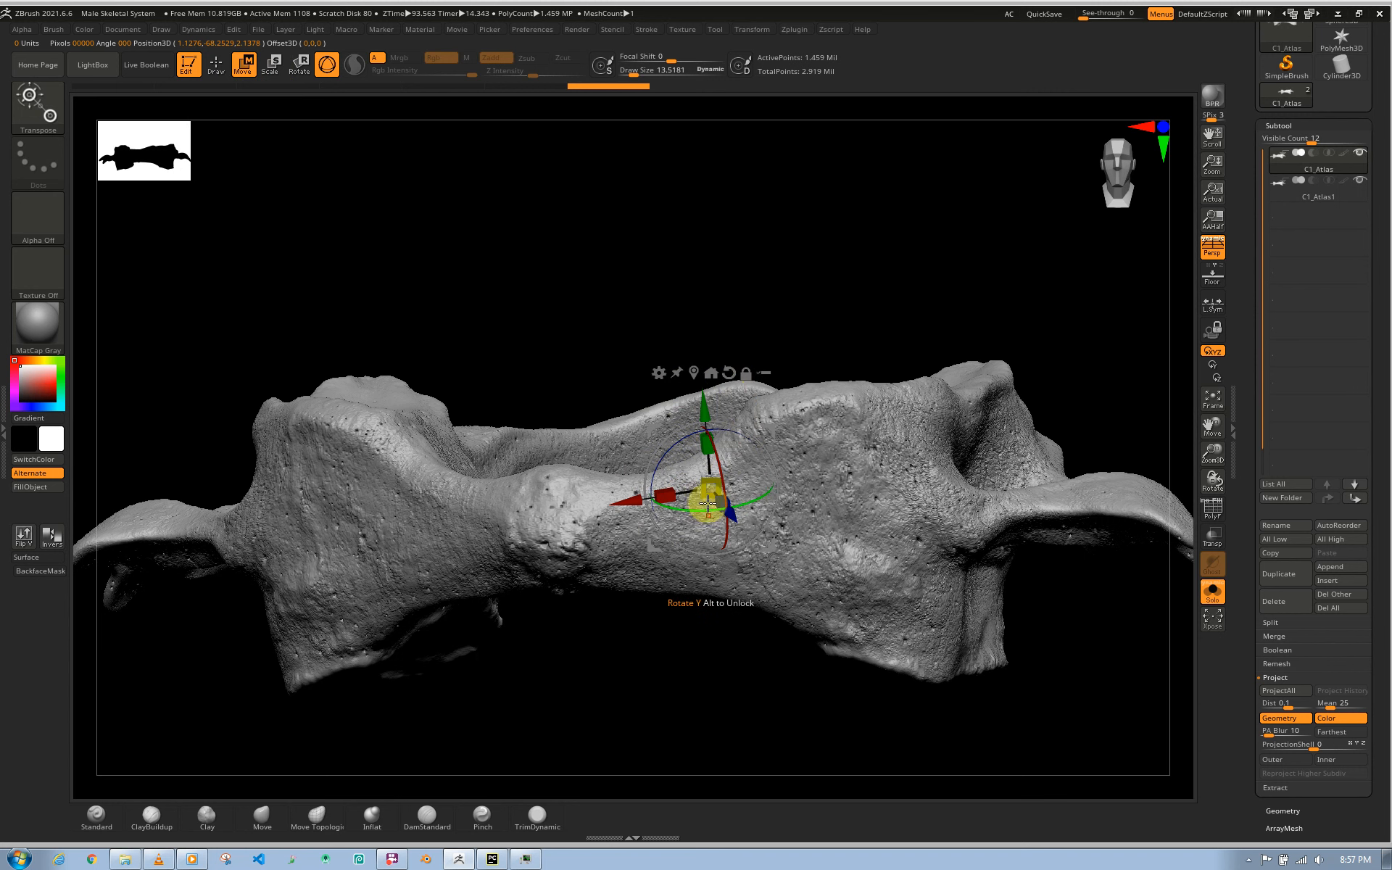
click(728, 371)
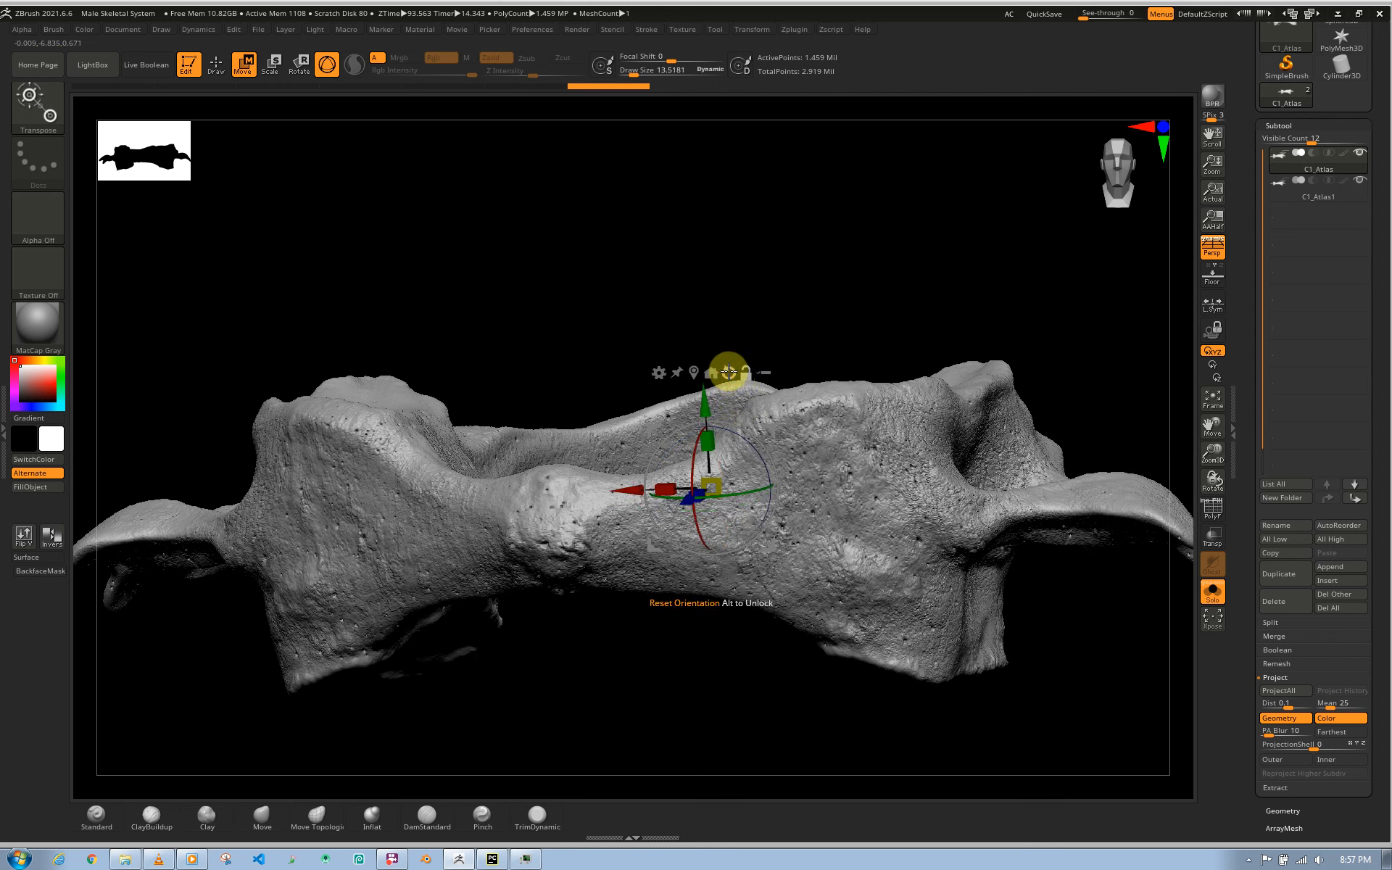
drag(705, 412, 703, 227)
click(694, 422)
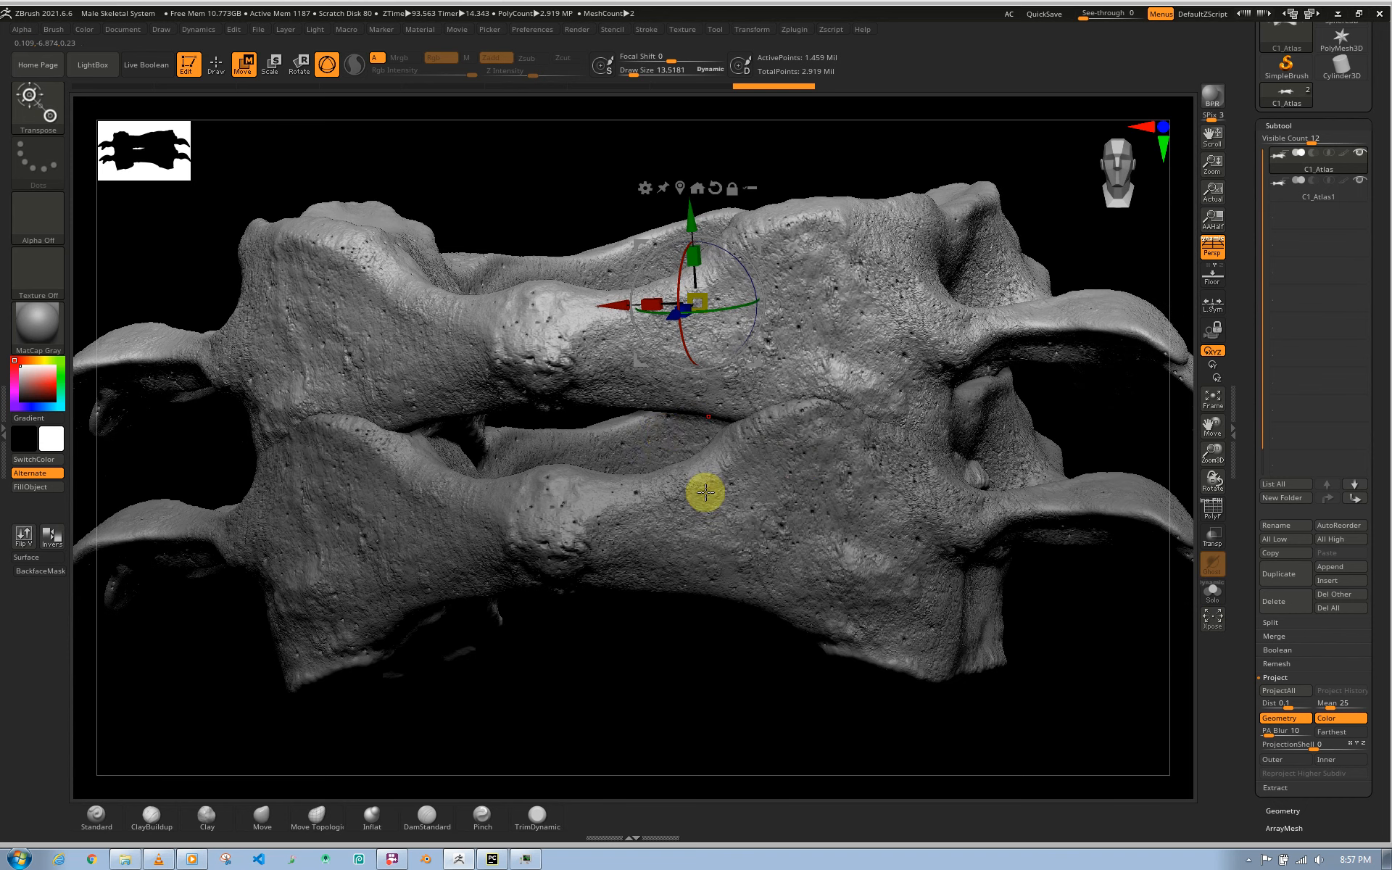
drag(693, 221, 681, 64)
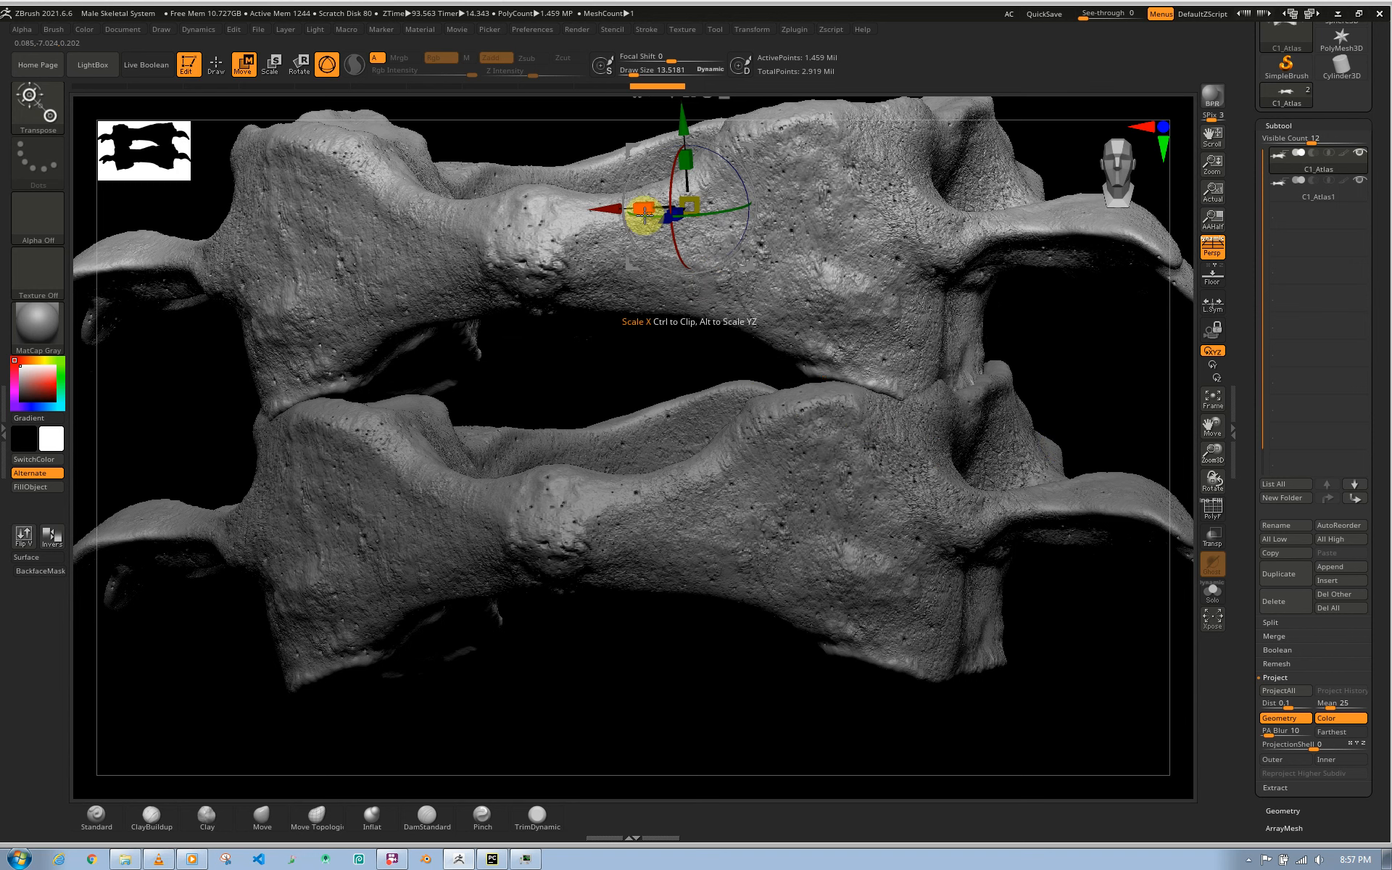
- Return to Draw mode, select the duplicate C1_Atlas1 and isolate it with Solo
key(q)
click(1345, 193)
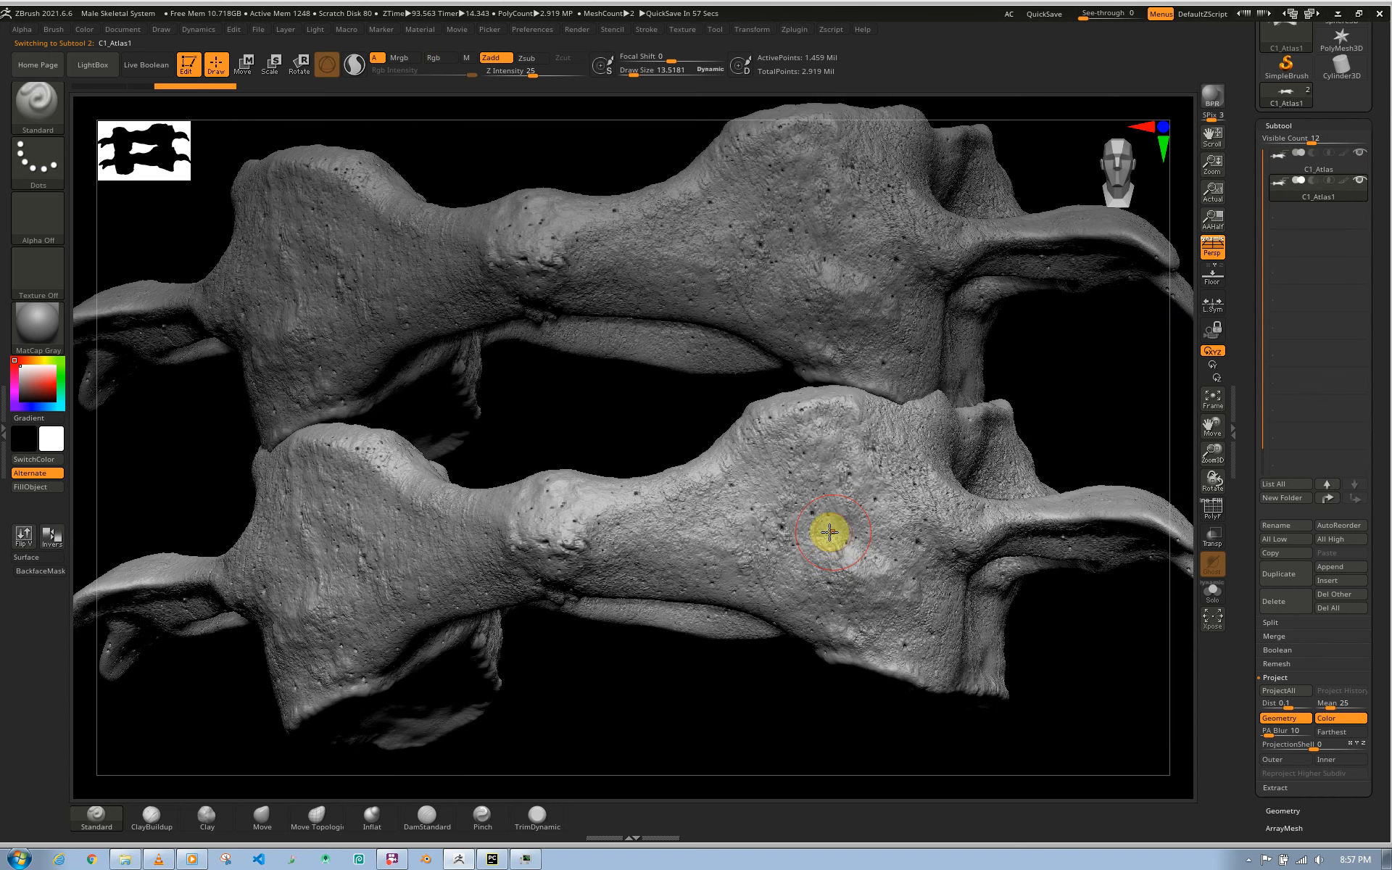
key(ctrl+x)
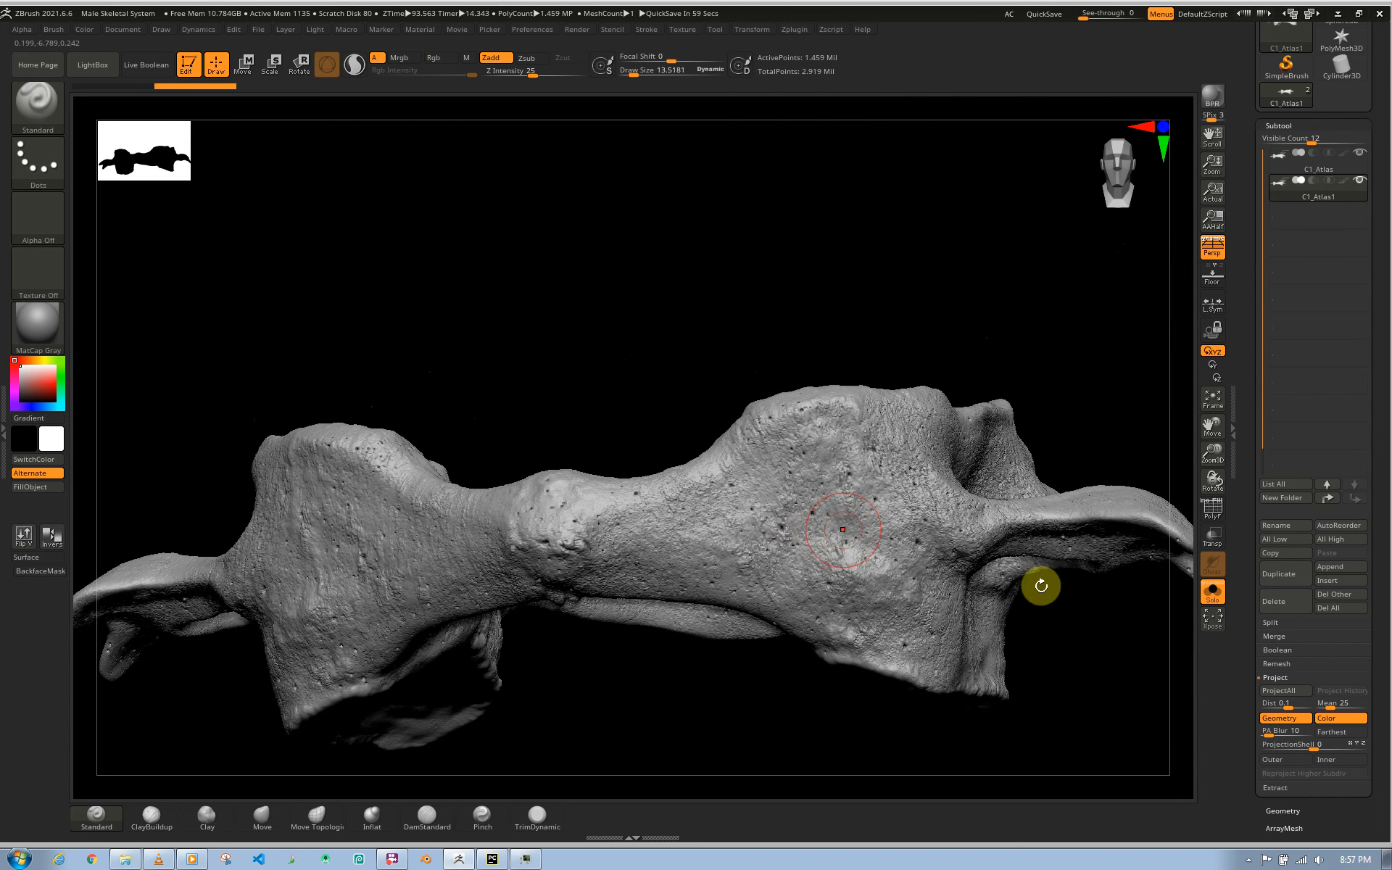
- Set the draw size to about 30.4 and smooth away the pores on the front of the right-hand lateral mass of C1_Atlas1
key(s)
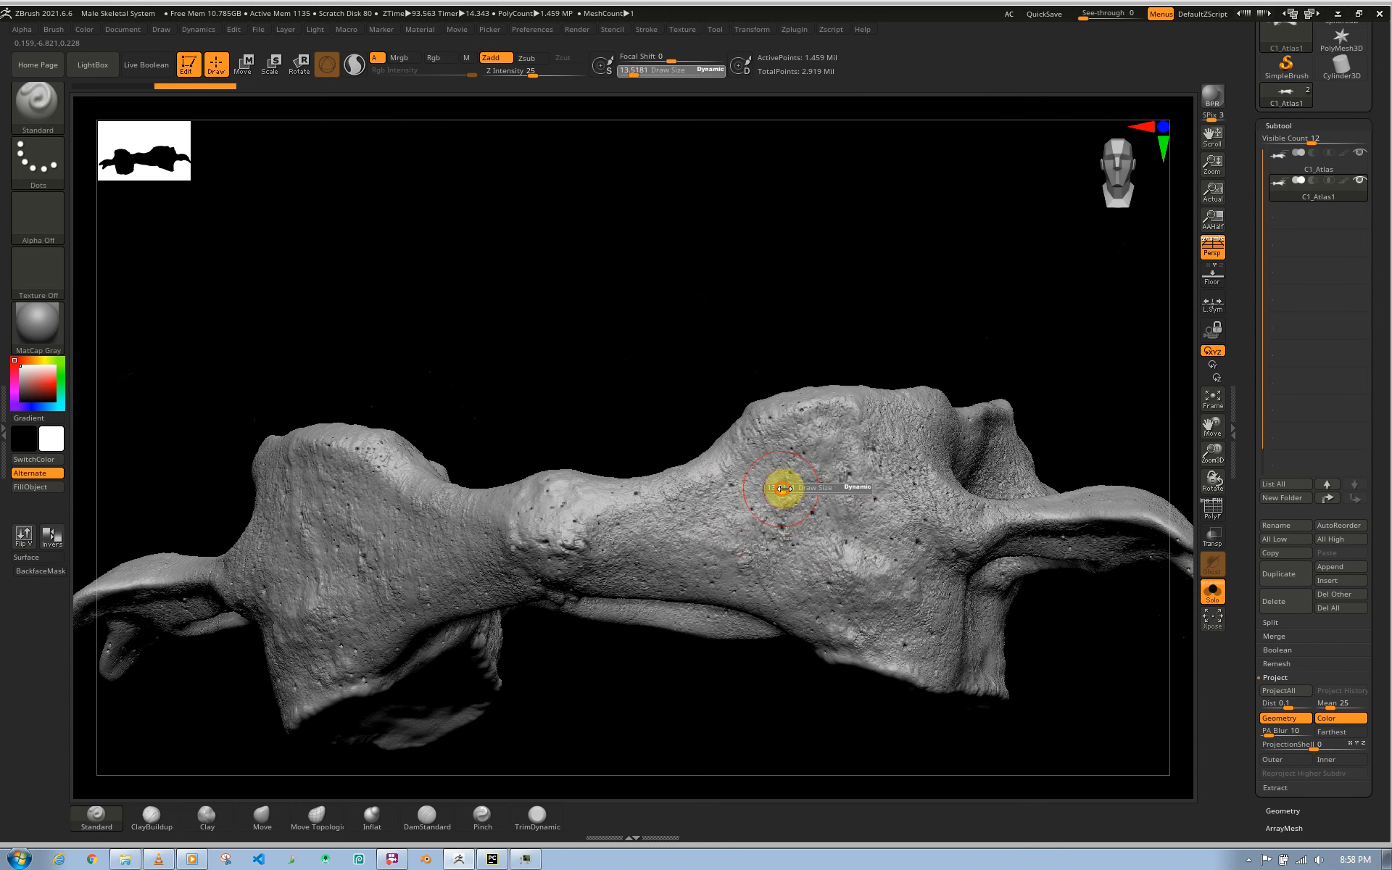
drag(789, 488, 786, 488)
key(shift)
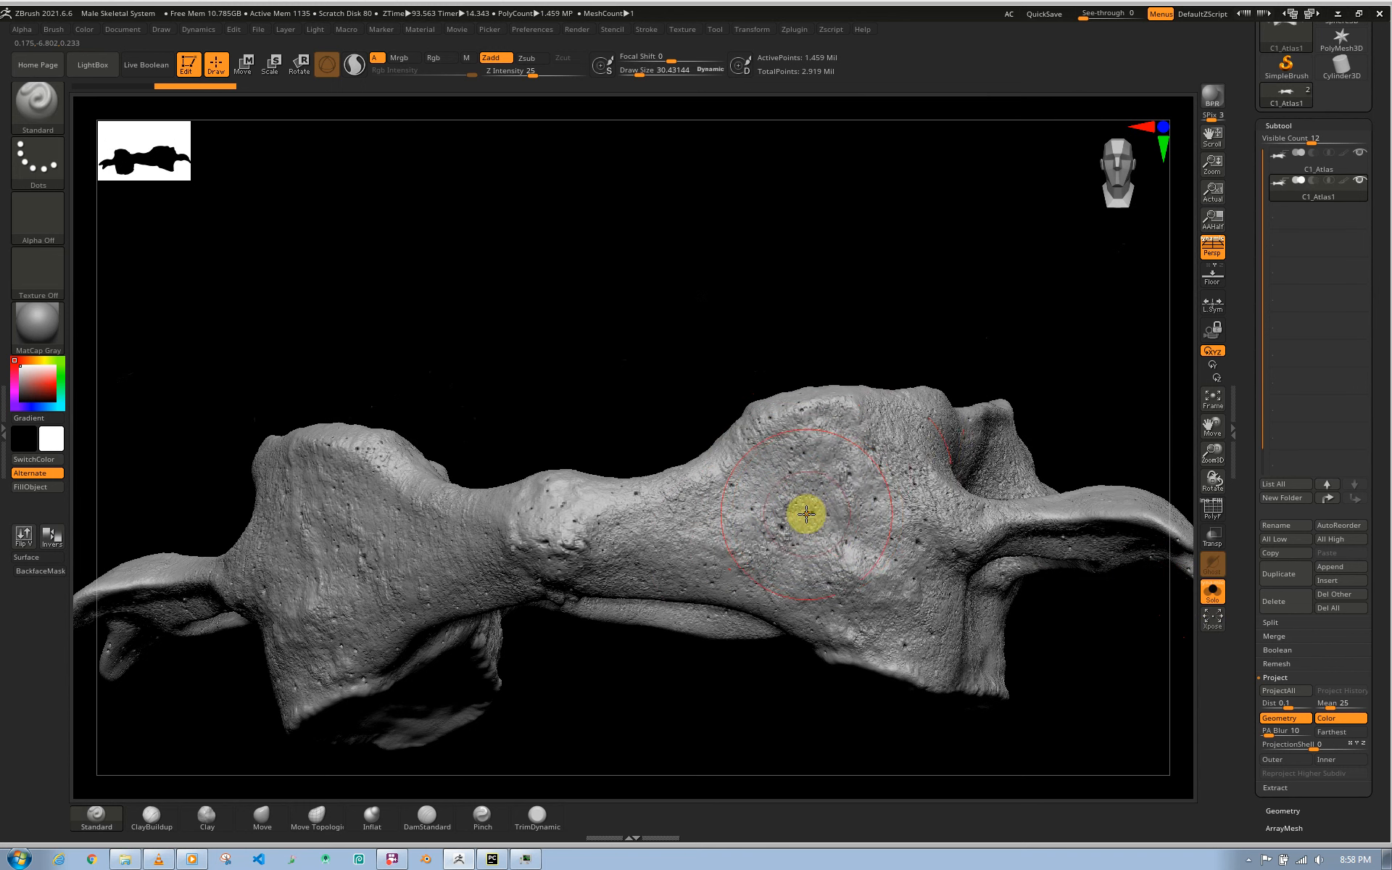
key(shift)
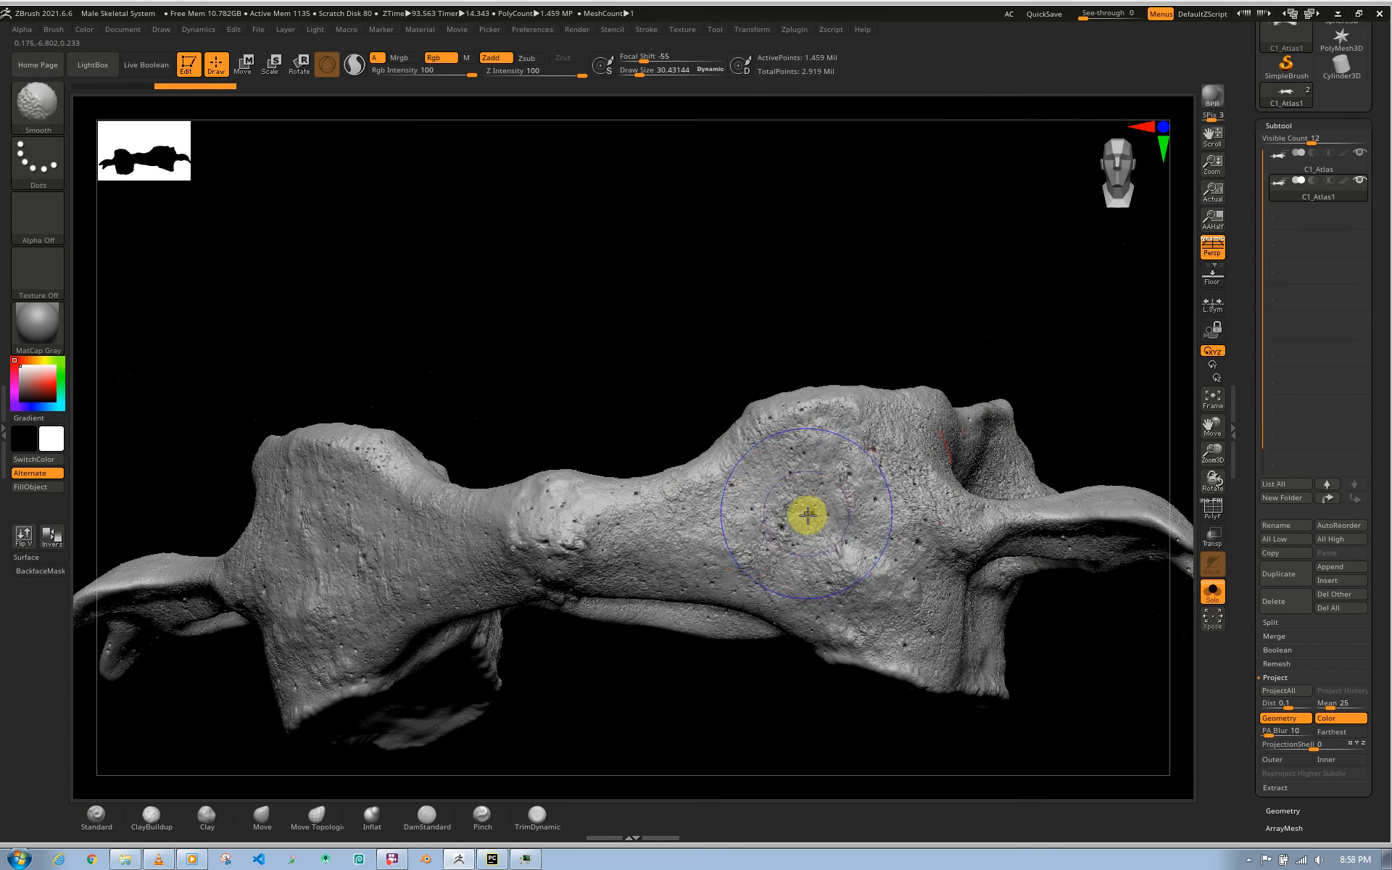
mouse_move(815, 507)
shift+mouse_down()
mouse_move(795, 550)
mouse_move(813, 497)
shift+mouse_up()
shift+drag(813, 497, 807, 516)
shift+drag(806, 517, 812, 507)
mouse_move(812, 507)
shift+mouse_down()
mouse_move(785, 534)
mouse_move(830, 515)
mouse_move(811, 524)
mouse_move(730, 489)
mouse_move(878, 503)
shift+mouse_up()
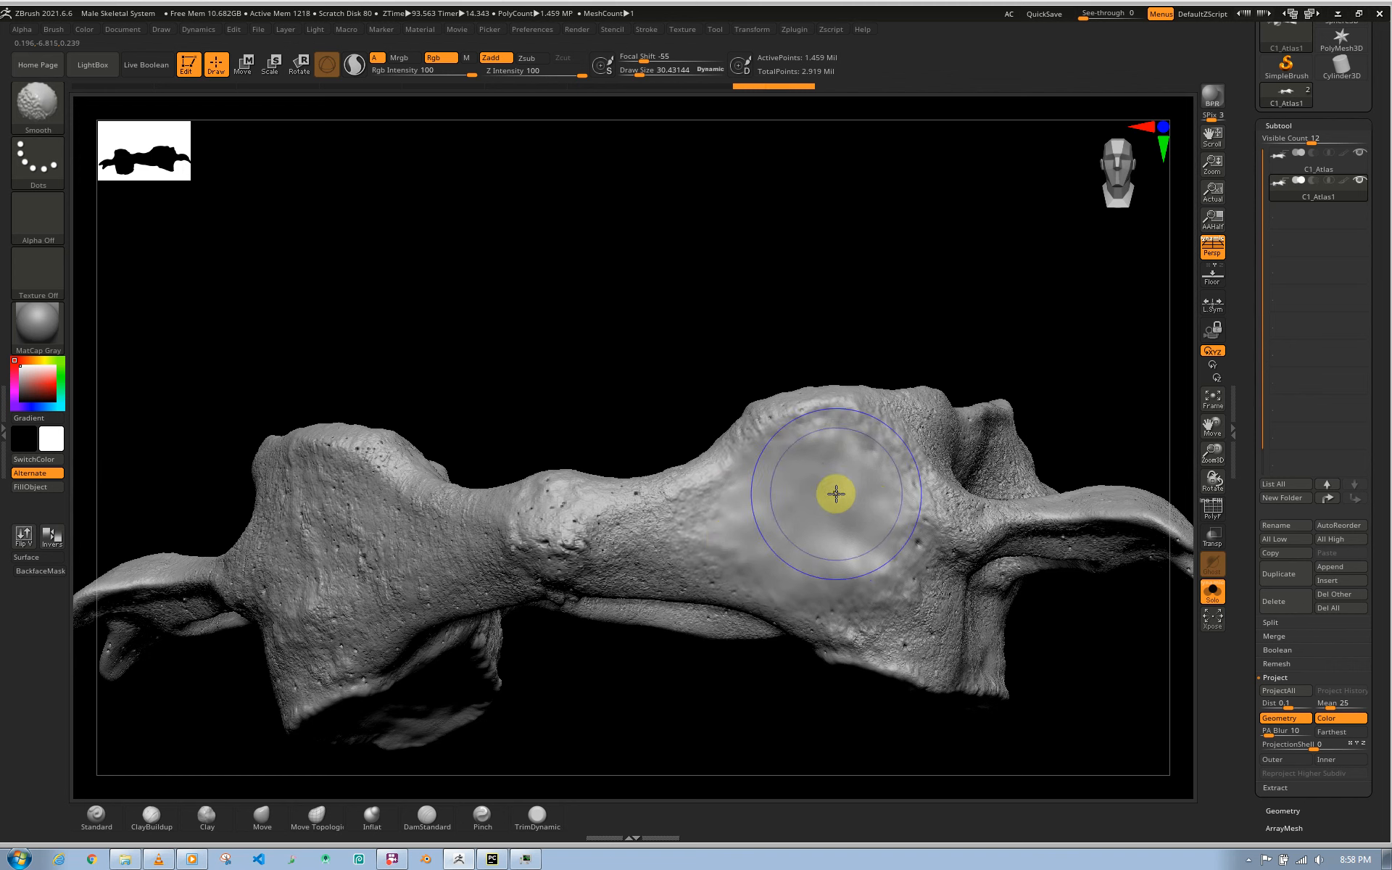
- Lower C1_Atlas1 by two subdivision levels, smoothing the front of the right-hand lateral mass at each level
key(shift+d)
mouse_move(811, 503)
shift+mouse_down()
mouse_move(798, 491)
mouse_move(856, 488)
mouse_move(795, 547)
mouse_move(795, 416)
mouse_move(888, 586)
mouse_move(836, 447)
mouse_move(767, 552)
mouse_move(856, 532)
shift+mouse_up()
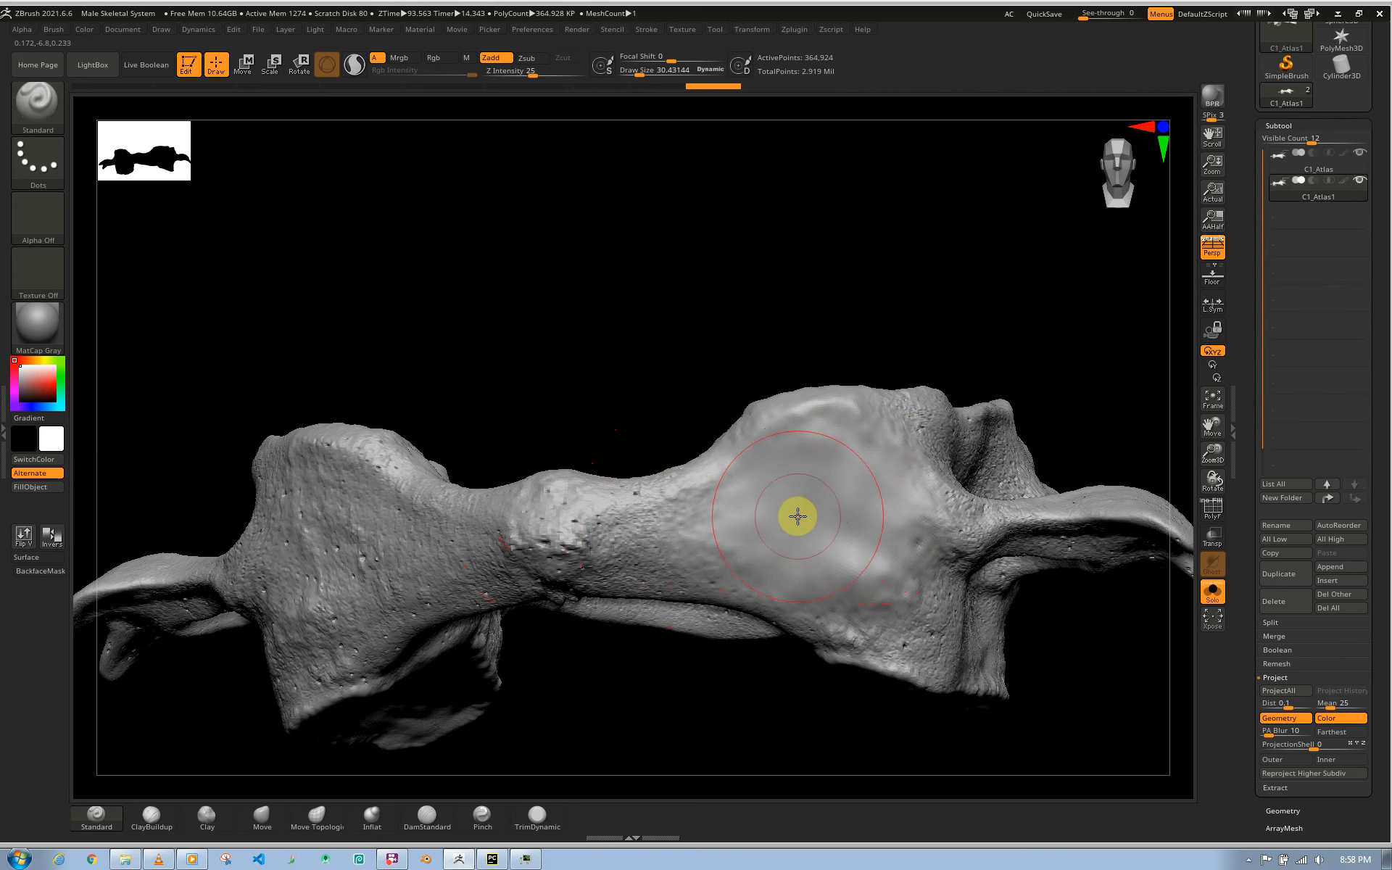
key(shift)
key(shift+d)
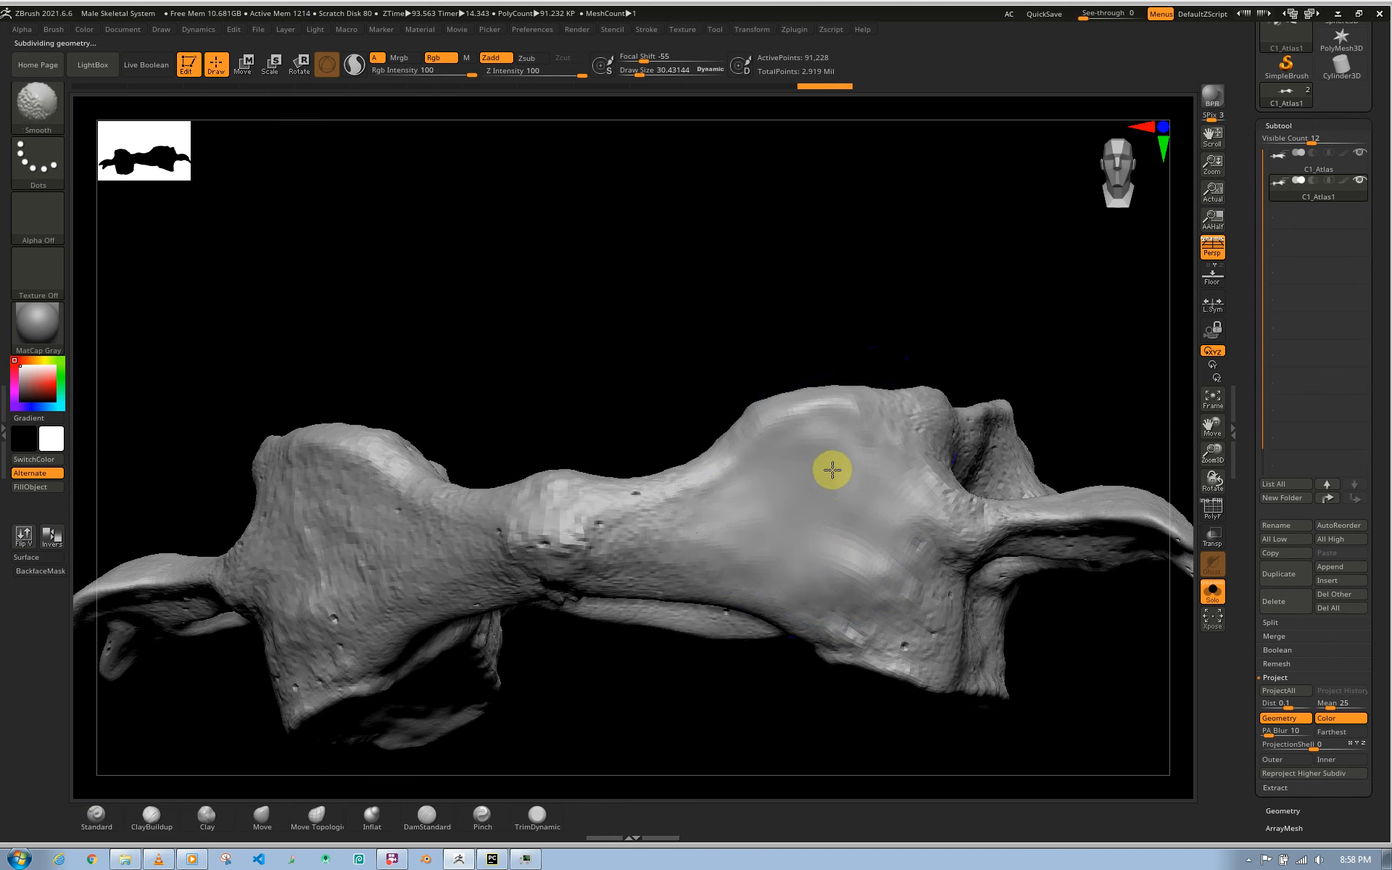
mouse_move(795, 490)
mouse_down()
mouse_move(849, 551)
mouse_move(764, 534)
mouse_move(854, 527)
mouse_up()
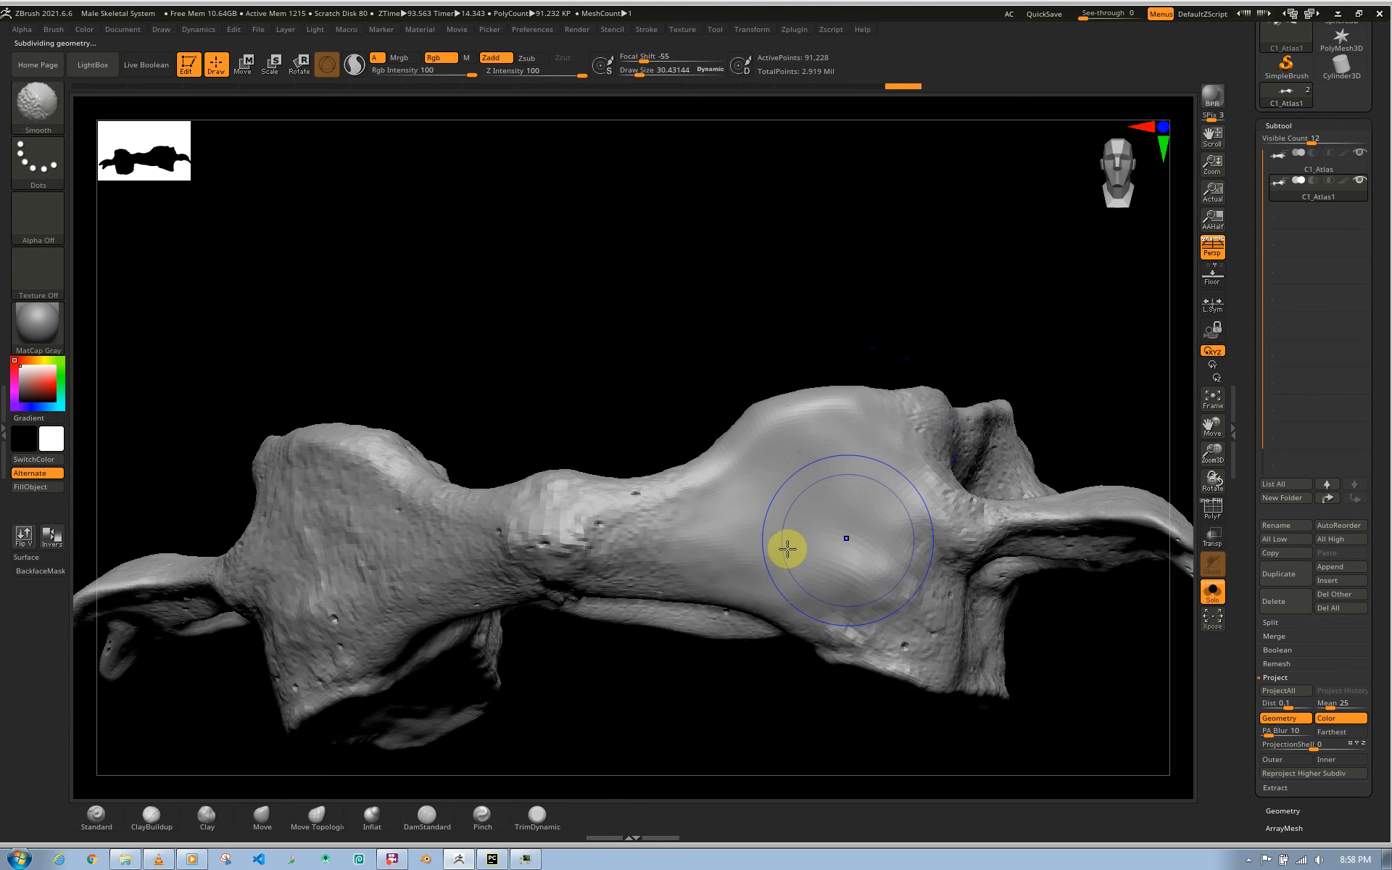
- Lower C1_Atlas1 one more subdivision level and smooth the right-hand lateral mass and the adjoining part of the anterior arch
key(shift+d)
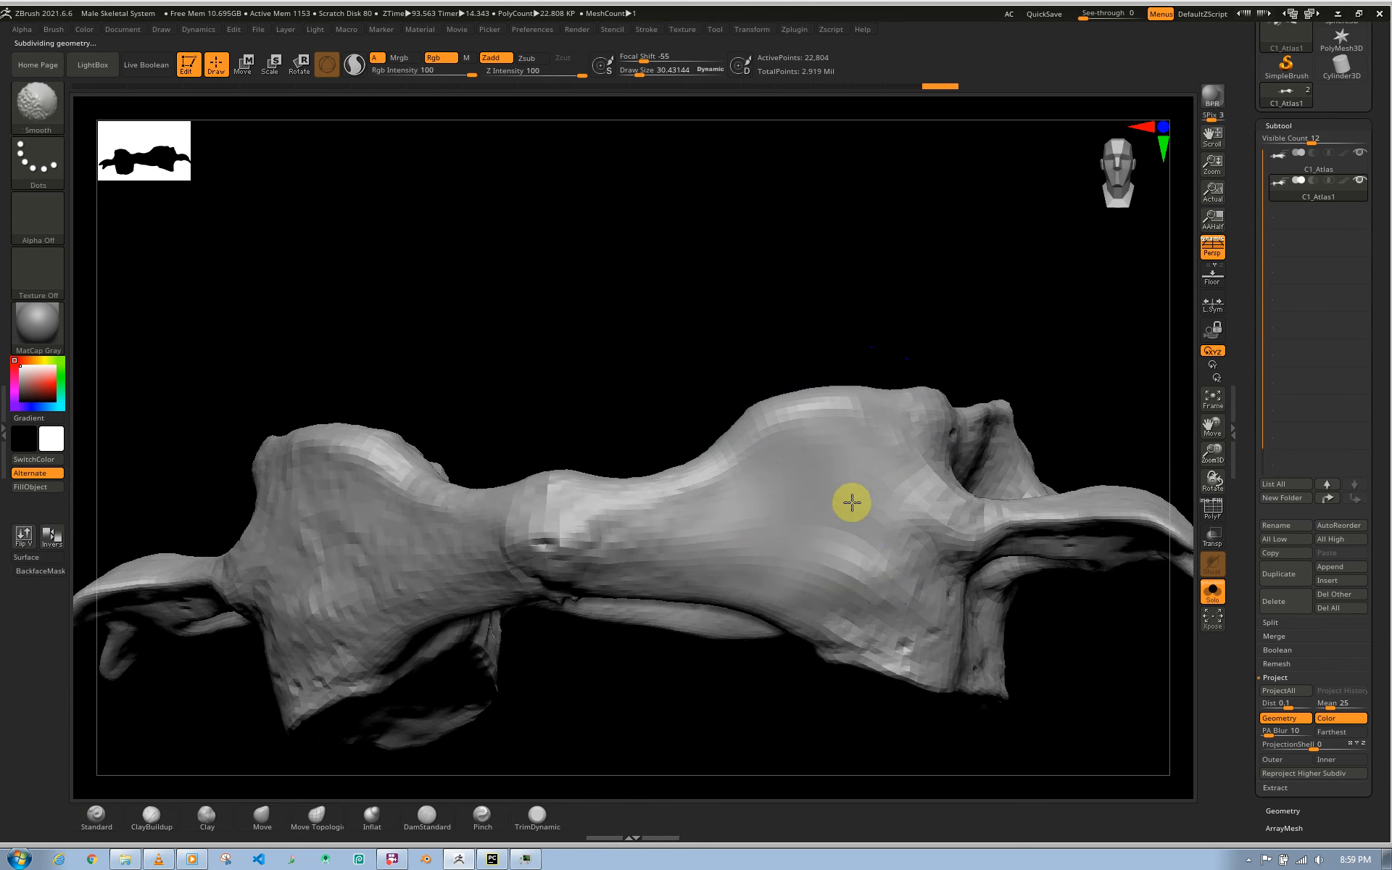
mouse_move(843, 473)
shift+mouse_down()
mouse_move(790, 469)
mouse_move(746, 516)
mouse_move(797, 551)
mouse_move(860, 491)
mouse_move(855, 476)
shift+mouse_up()
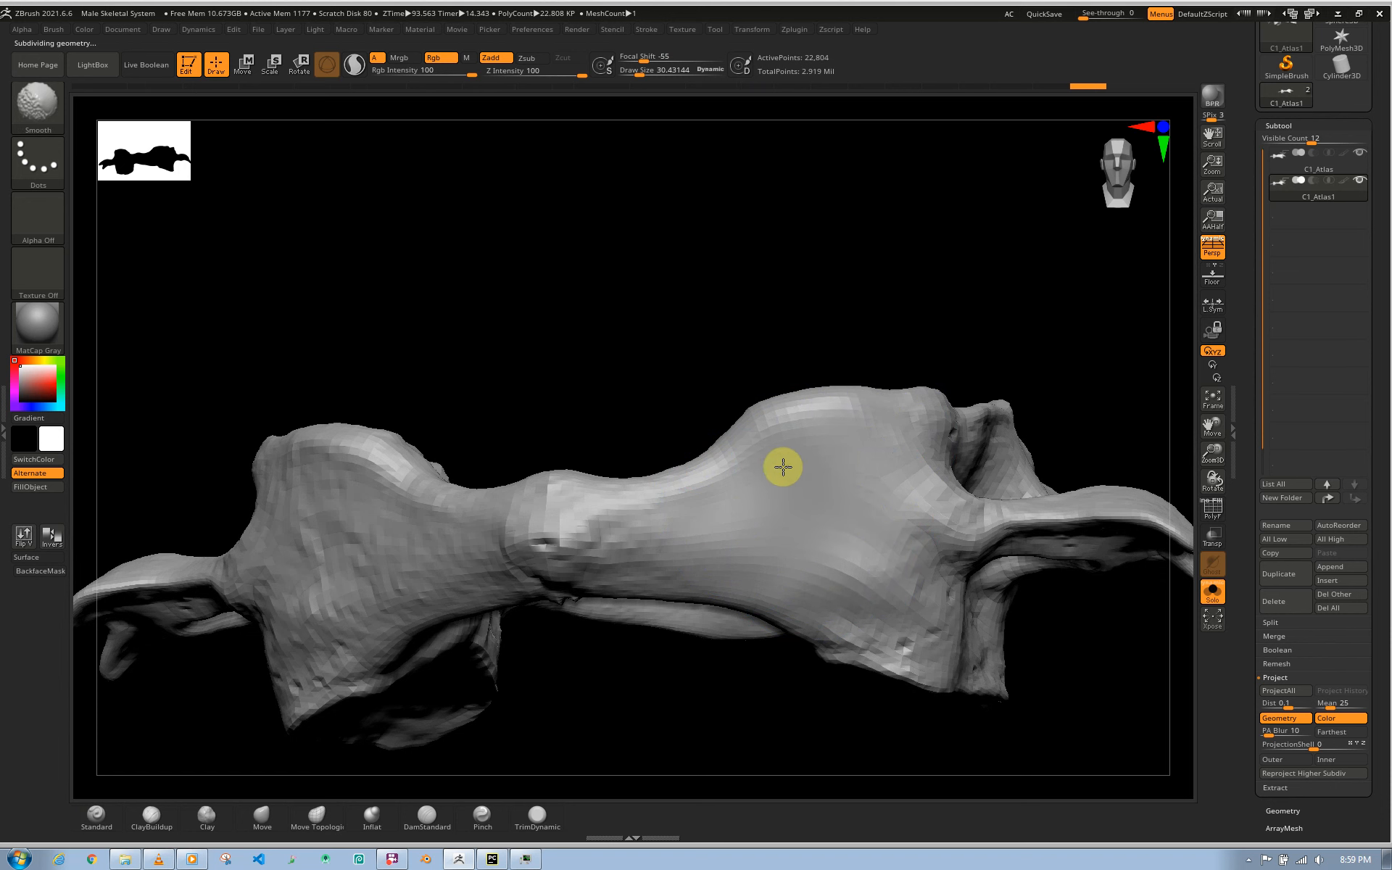
mouse_move(749, 537)
shift+mouse_down()
mouse_move(793, 528)
mouse_move(873, 563)
shift+mouse_up()
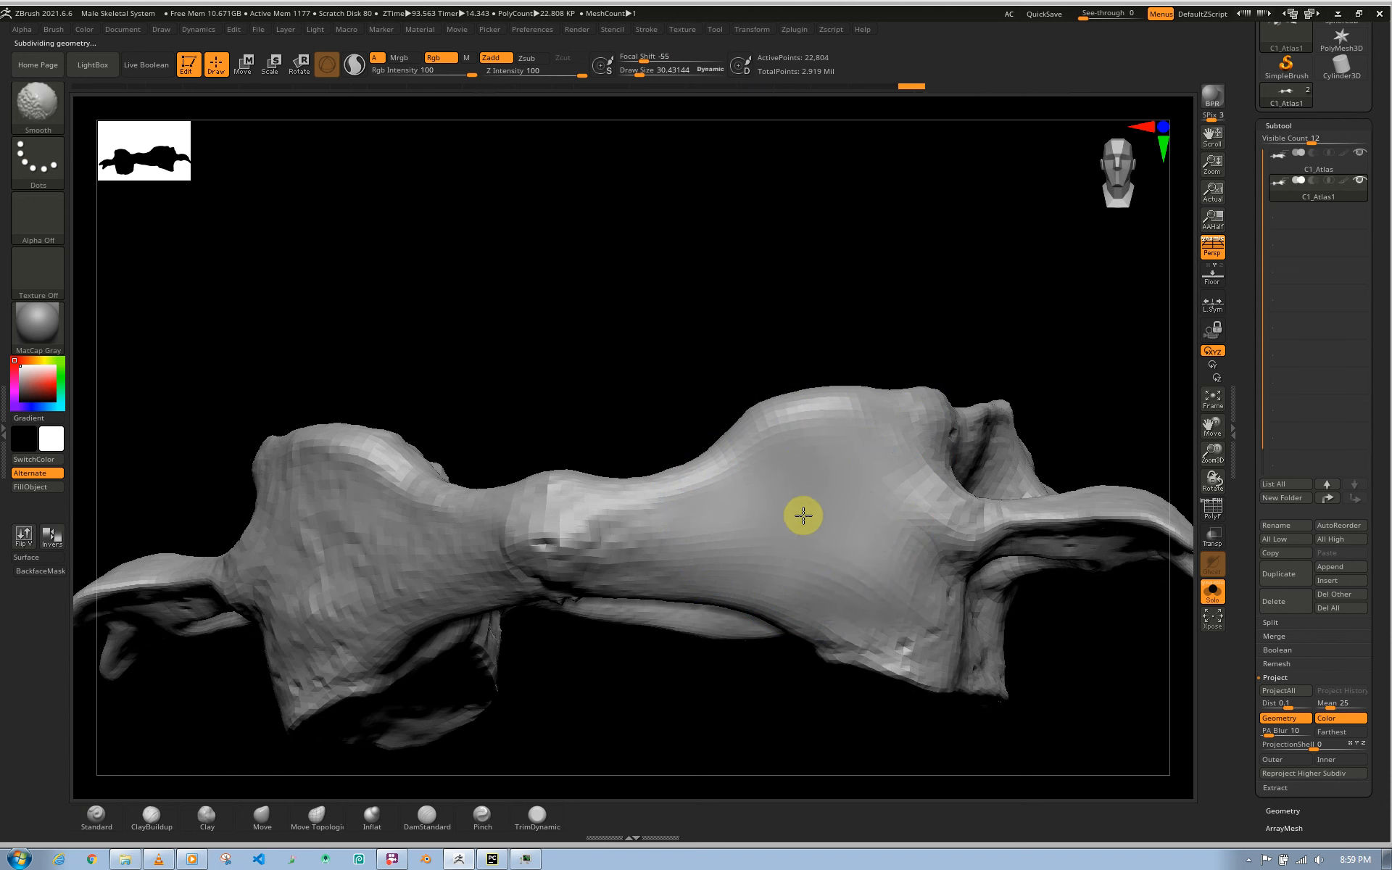
mouse_move(723, 497)
shift+mouse_down()
mouse_move(793, 513)
mouse_move(796, 533)
shift+mouse_up()
right_drag(411, 528, 373, 528)
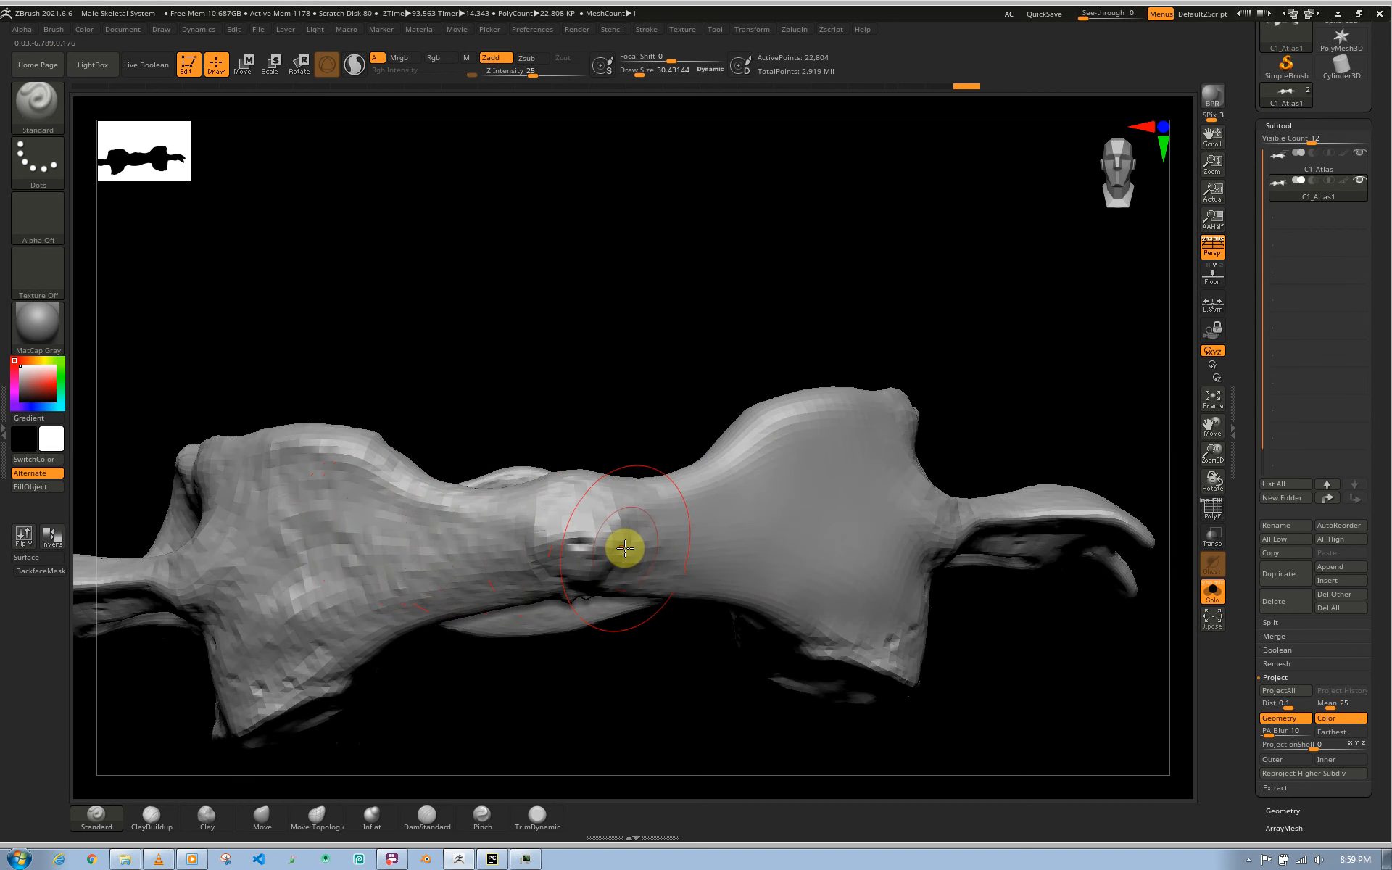
- Smooth the upper and central surface of the right-hand lateral mass from several angles, briefly checking its form one subdivision level lower
right_drag(696, 544, 814, 541)
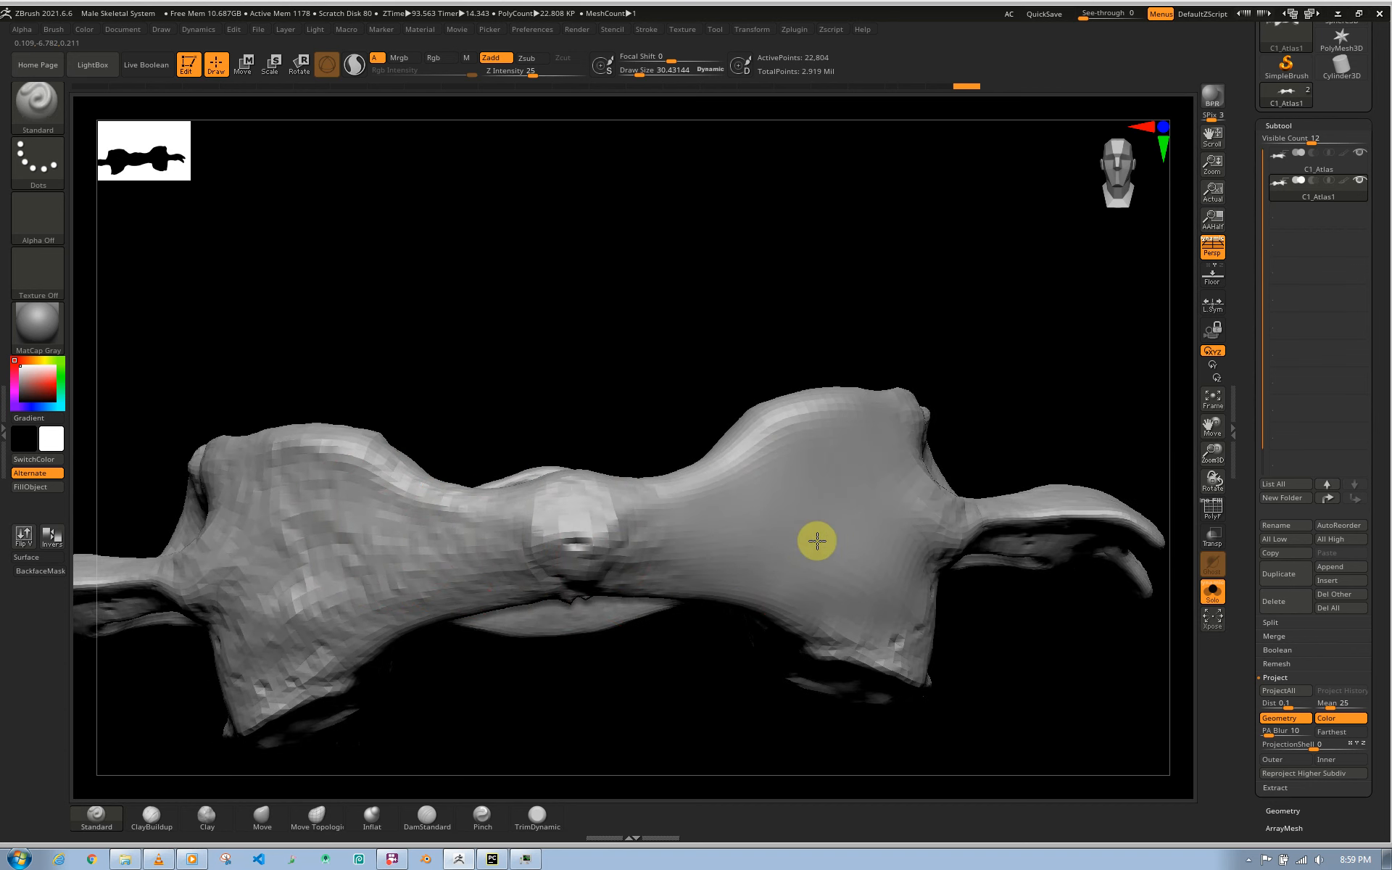
right_drag(773, 491, 842, 507)
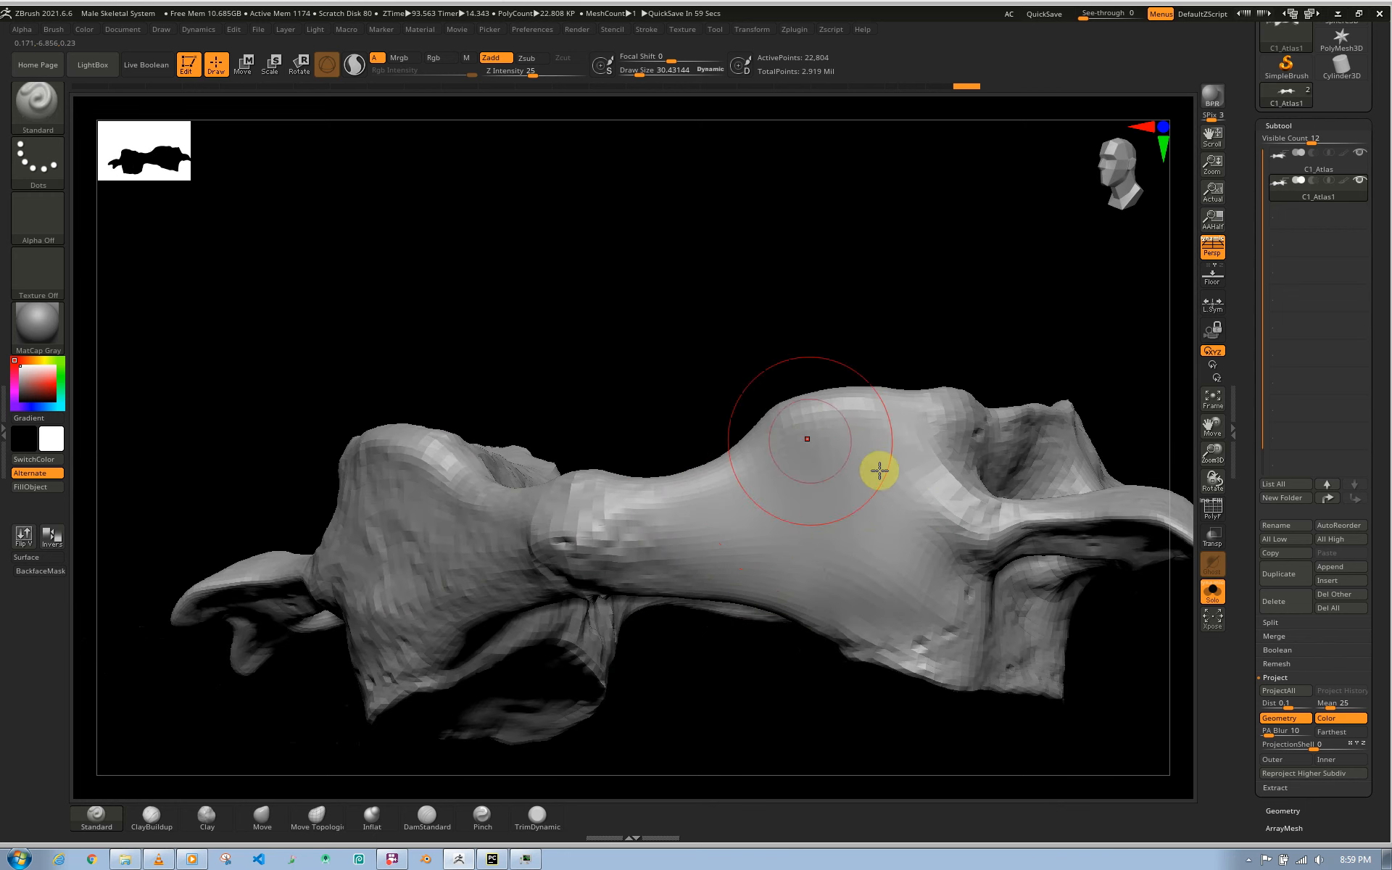
key(shift)
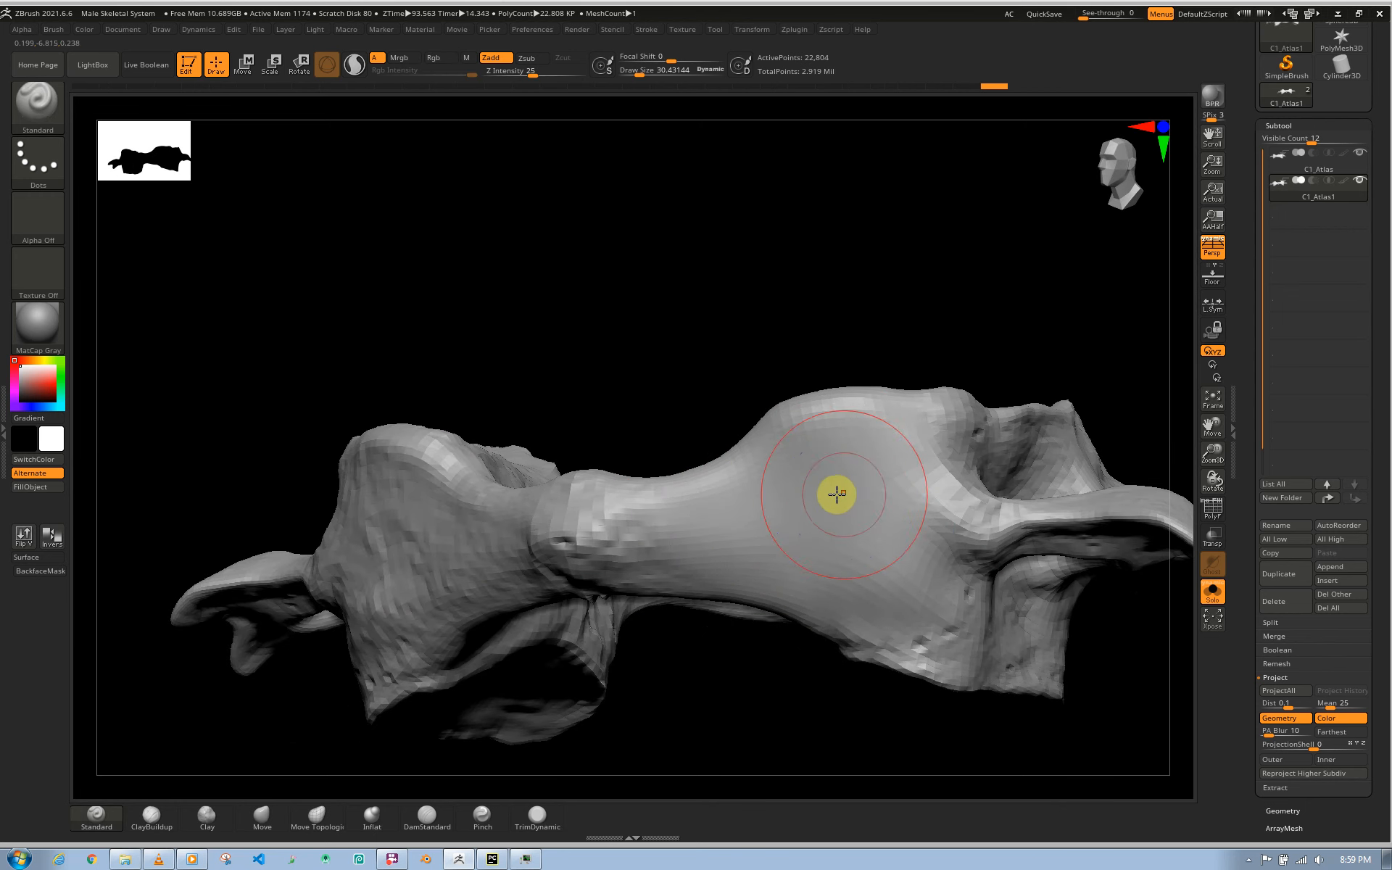
shift+drag(808, 460, 831, 468)
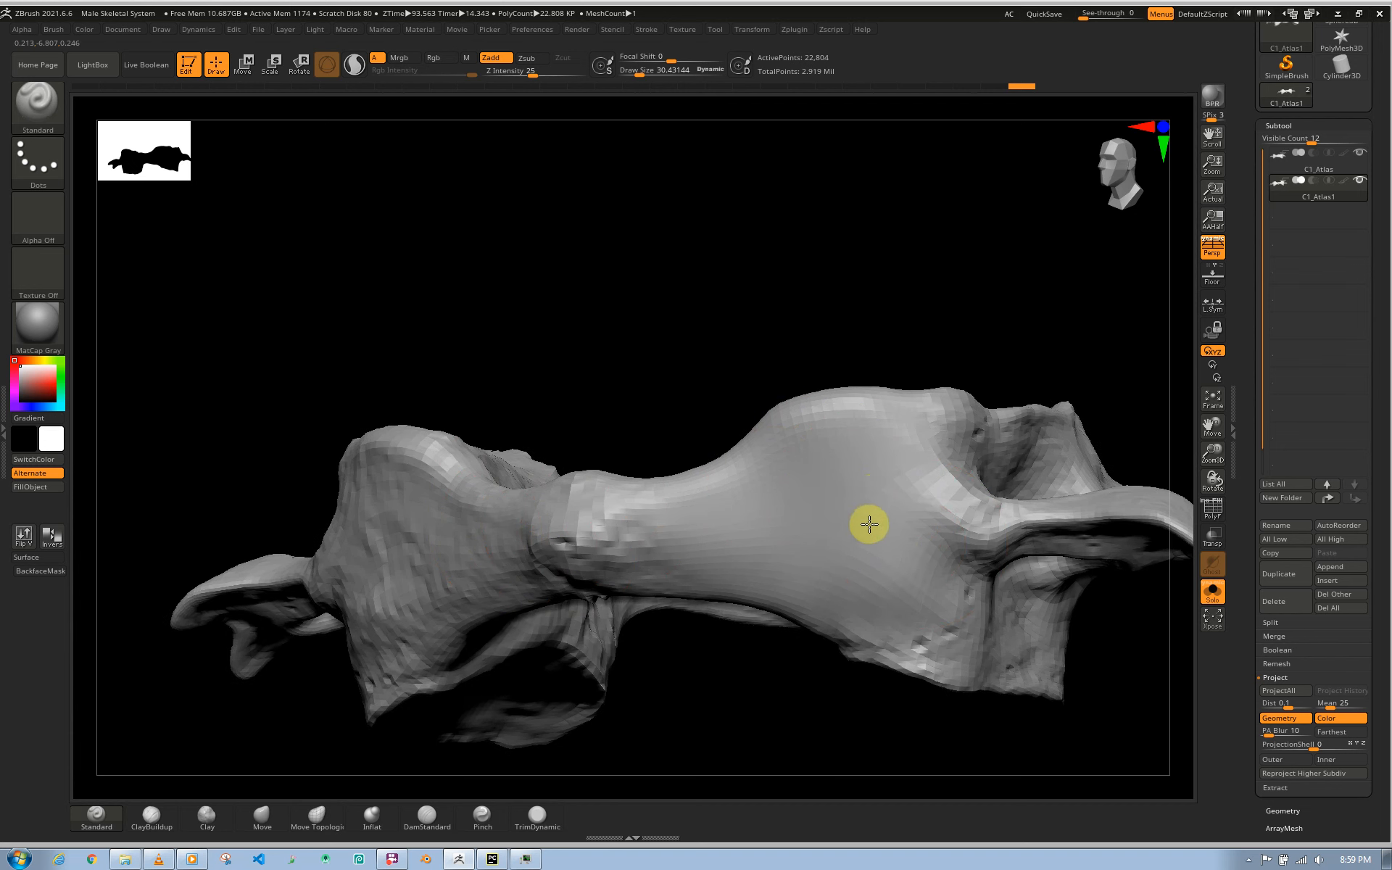
right_drag(862, 519, 861, 519)
shift+drag(860, 520, 849, 515)
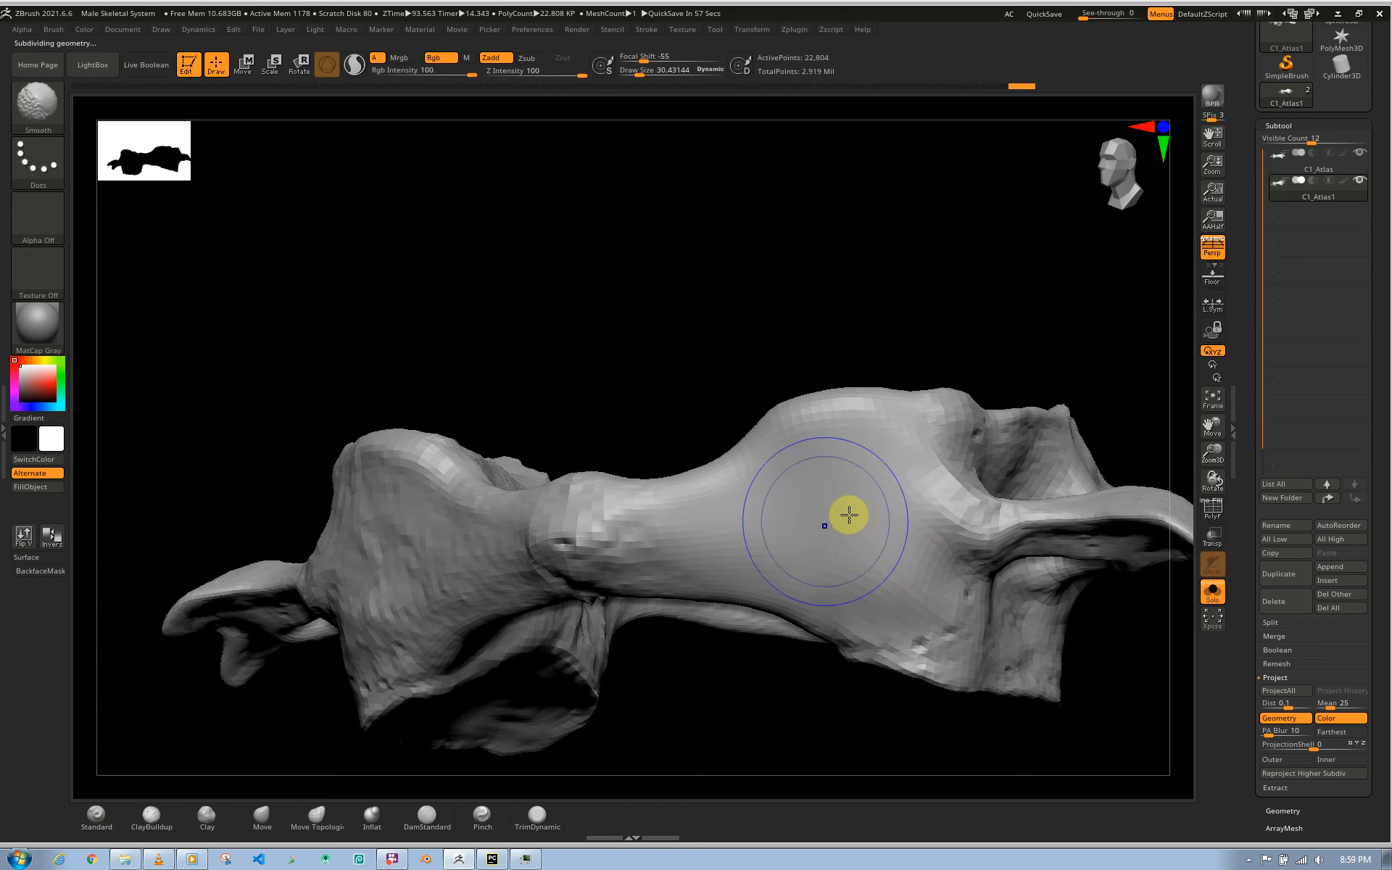
key(shift+d)
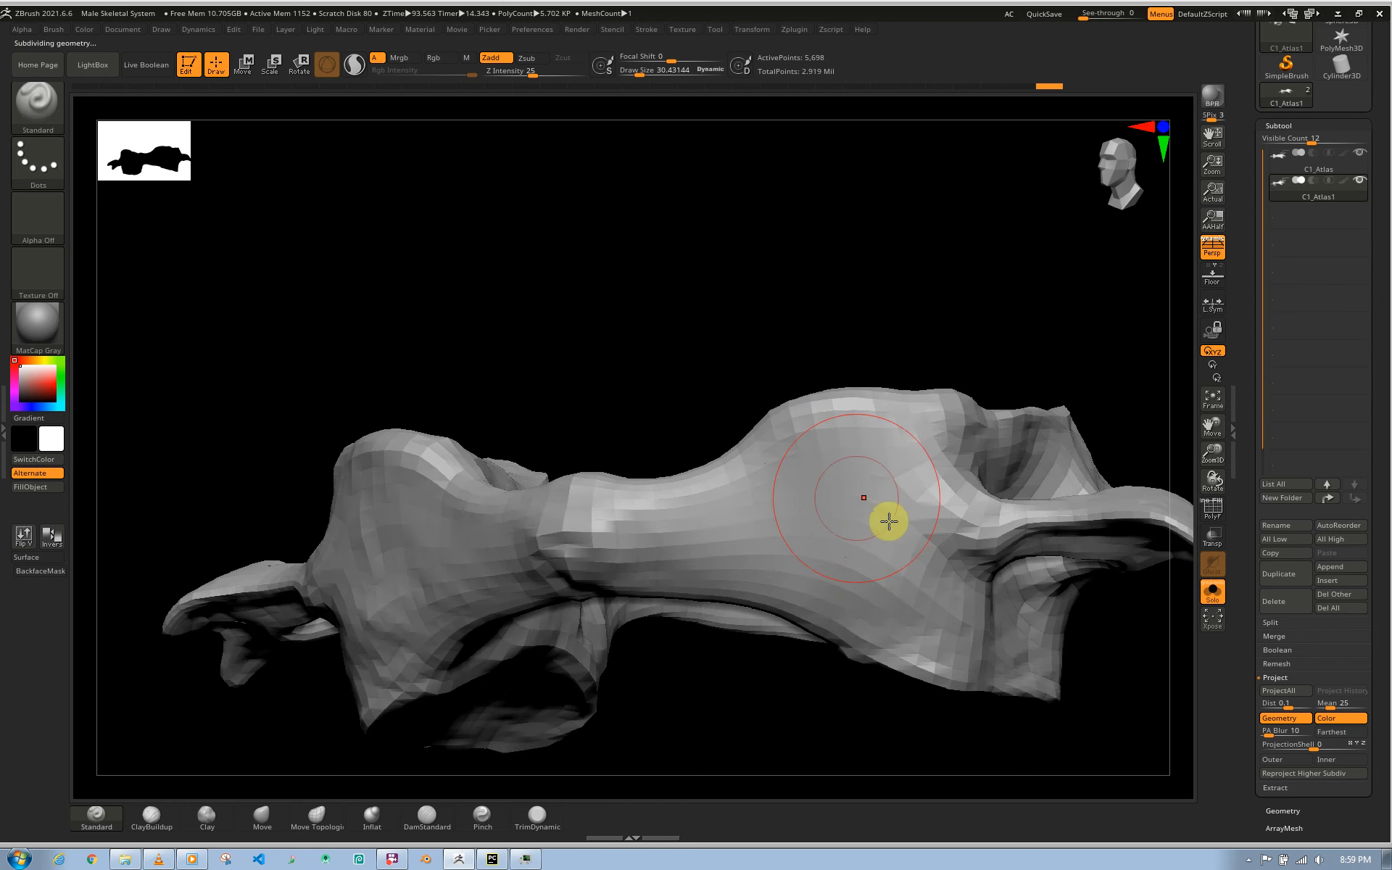
key(d)
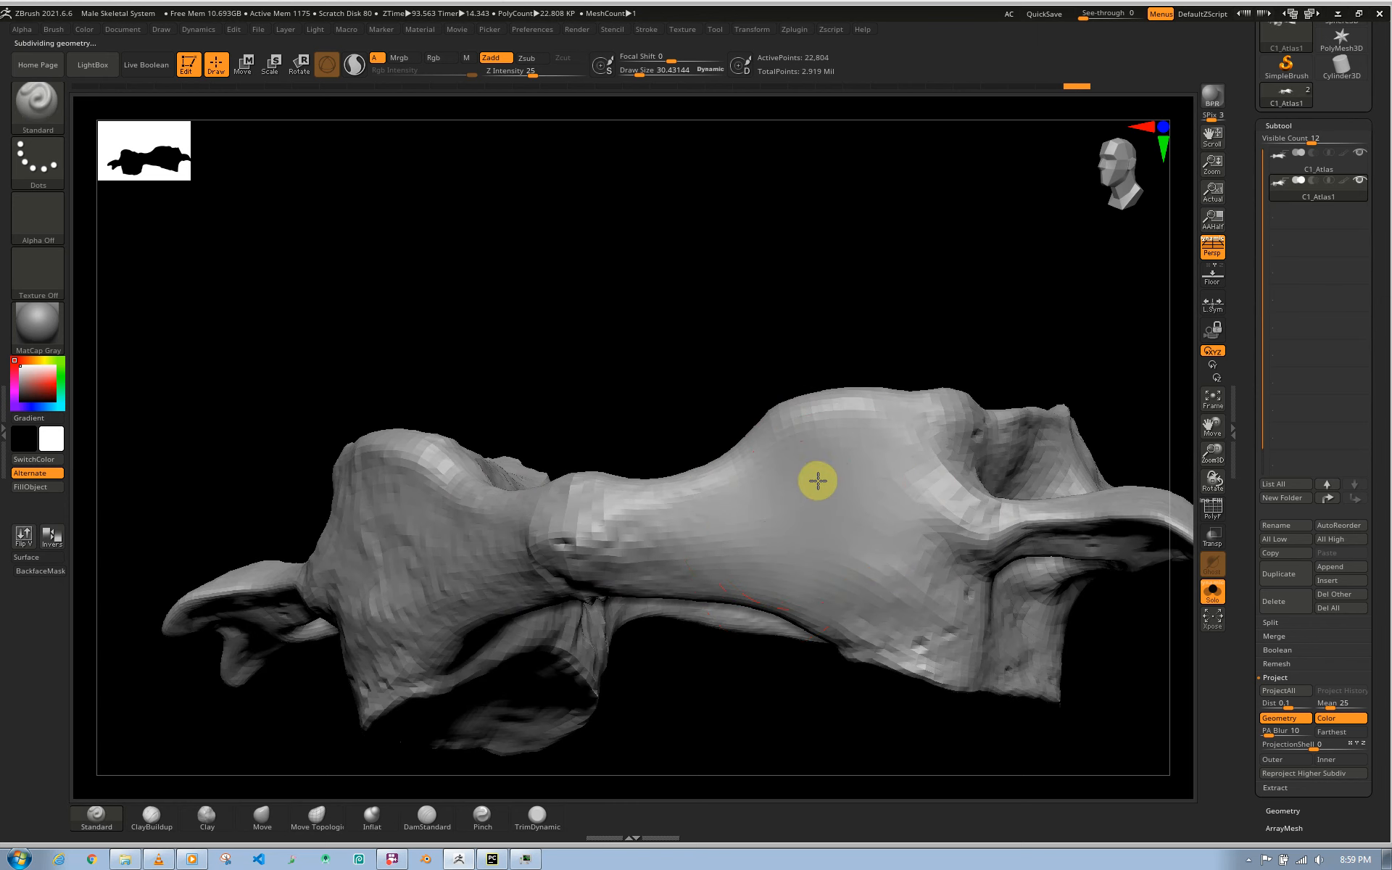
shift+right_drag(866, 472, 861, 476)
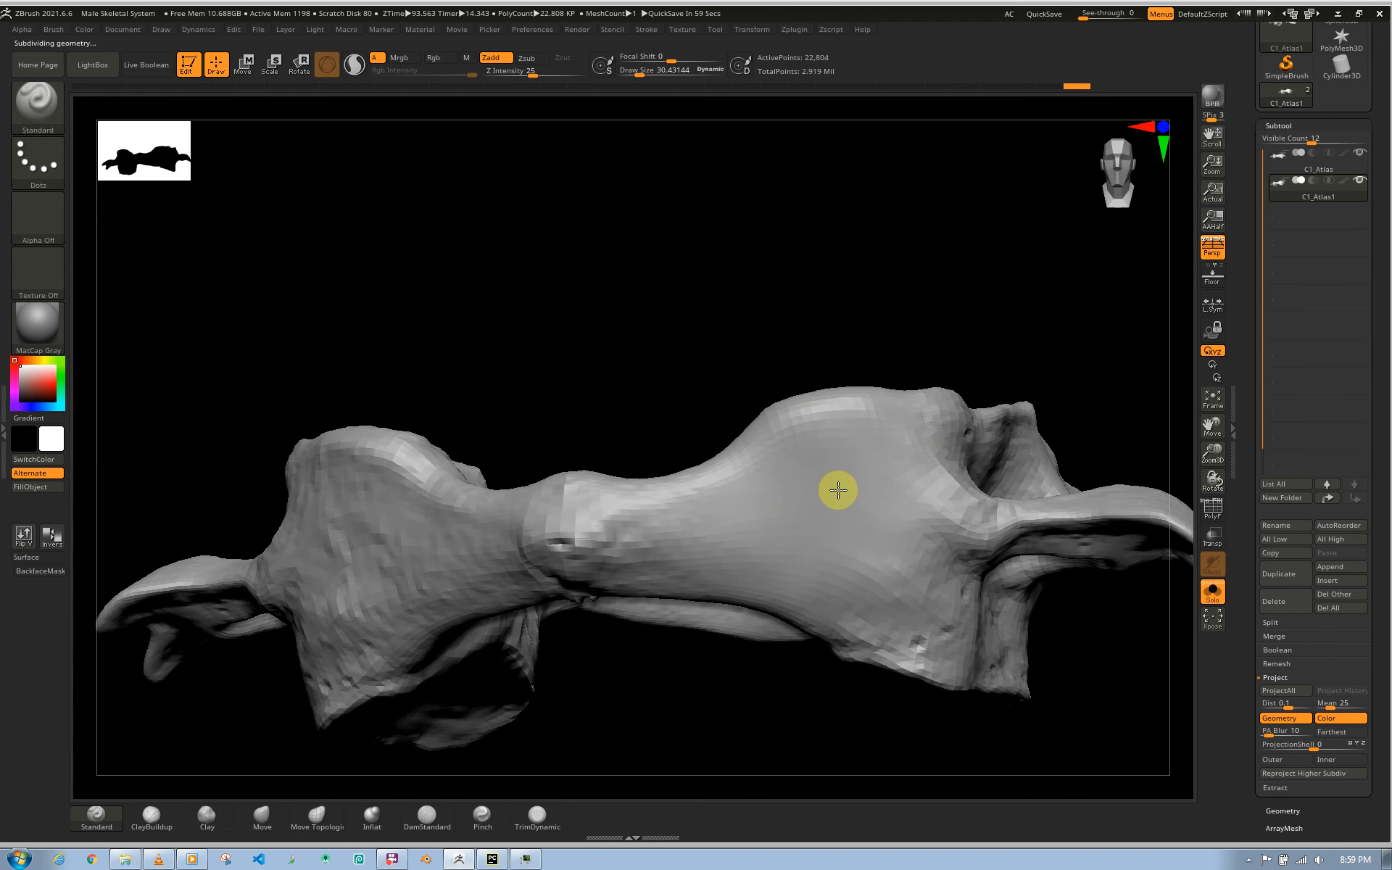
shift+right_drag(771, 515, 772, 517)
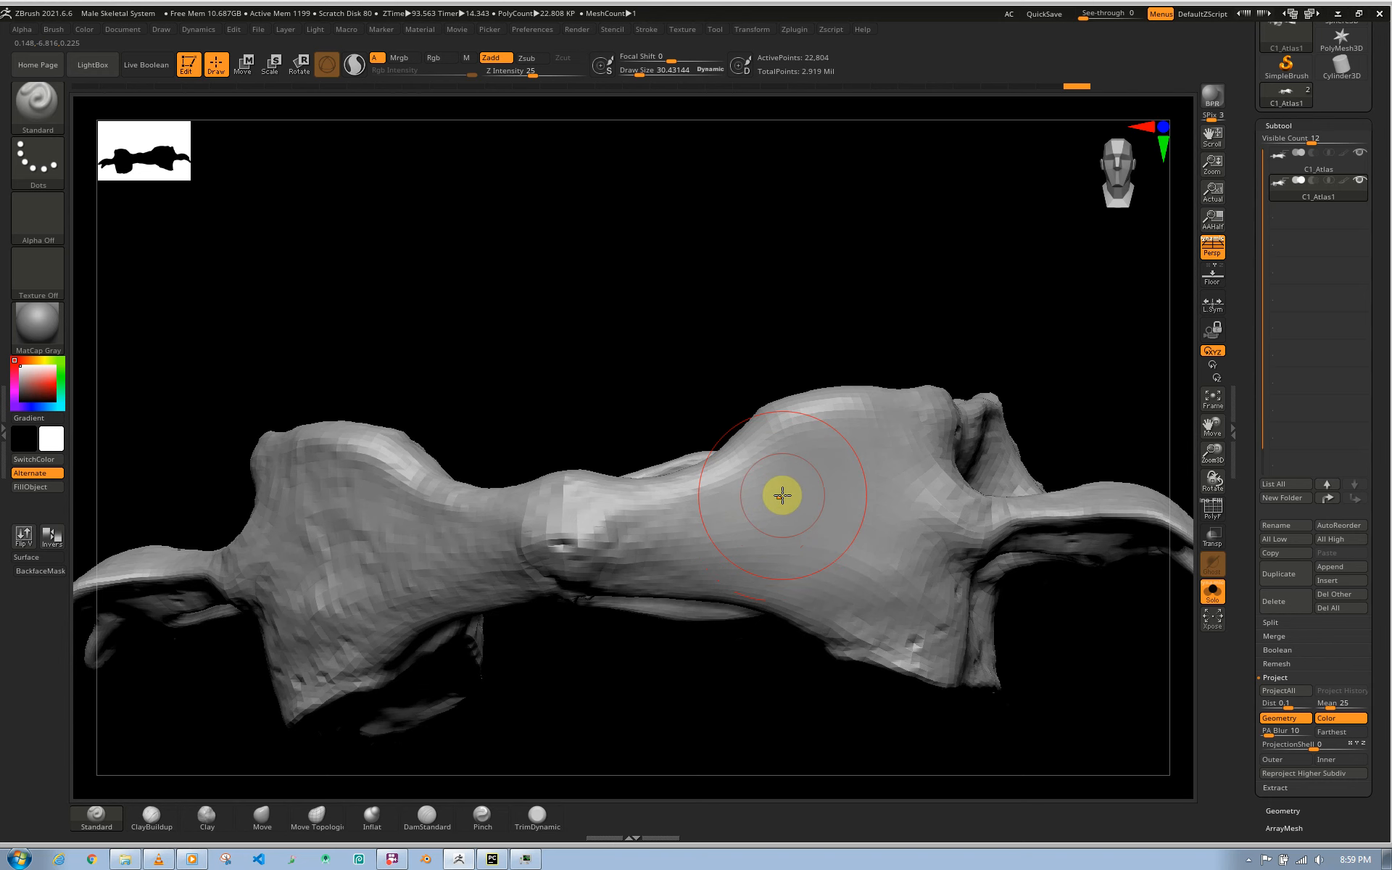
- Reduce the draw size to about 10.4 and switch to the ClayBuildup brush with Z Intensity 3
key(s)
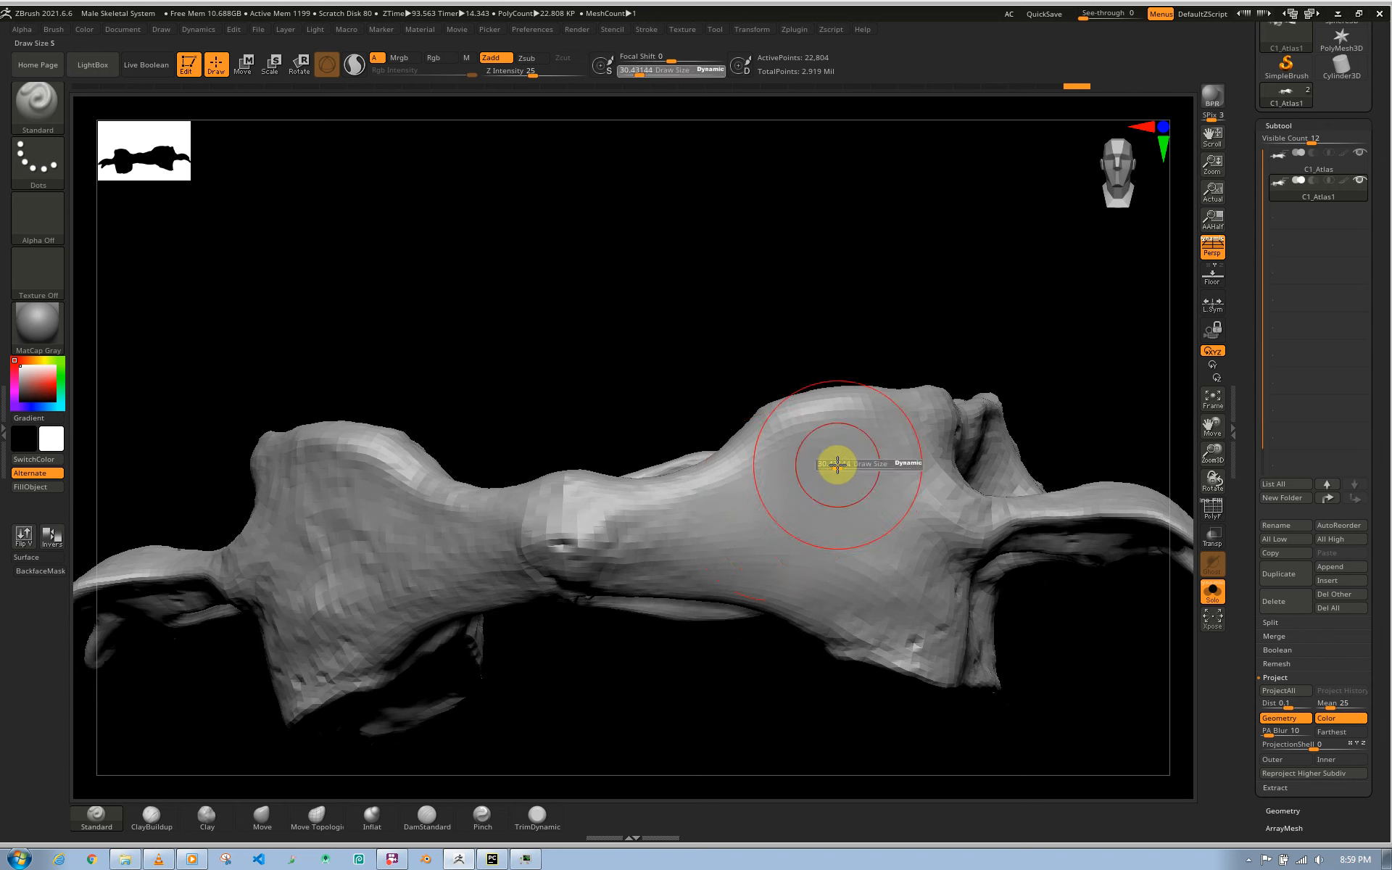
drag(836, 464, 836, 459)
key(s)
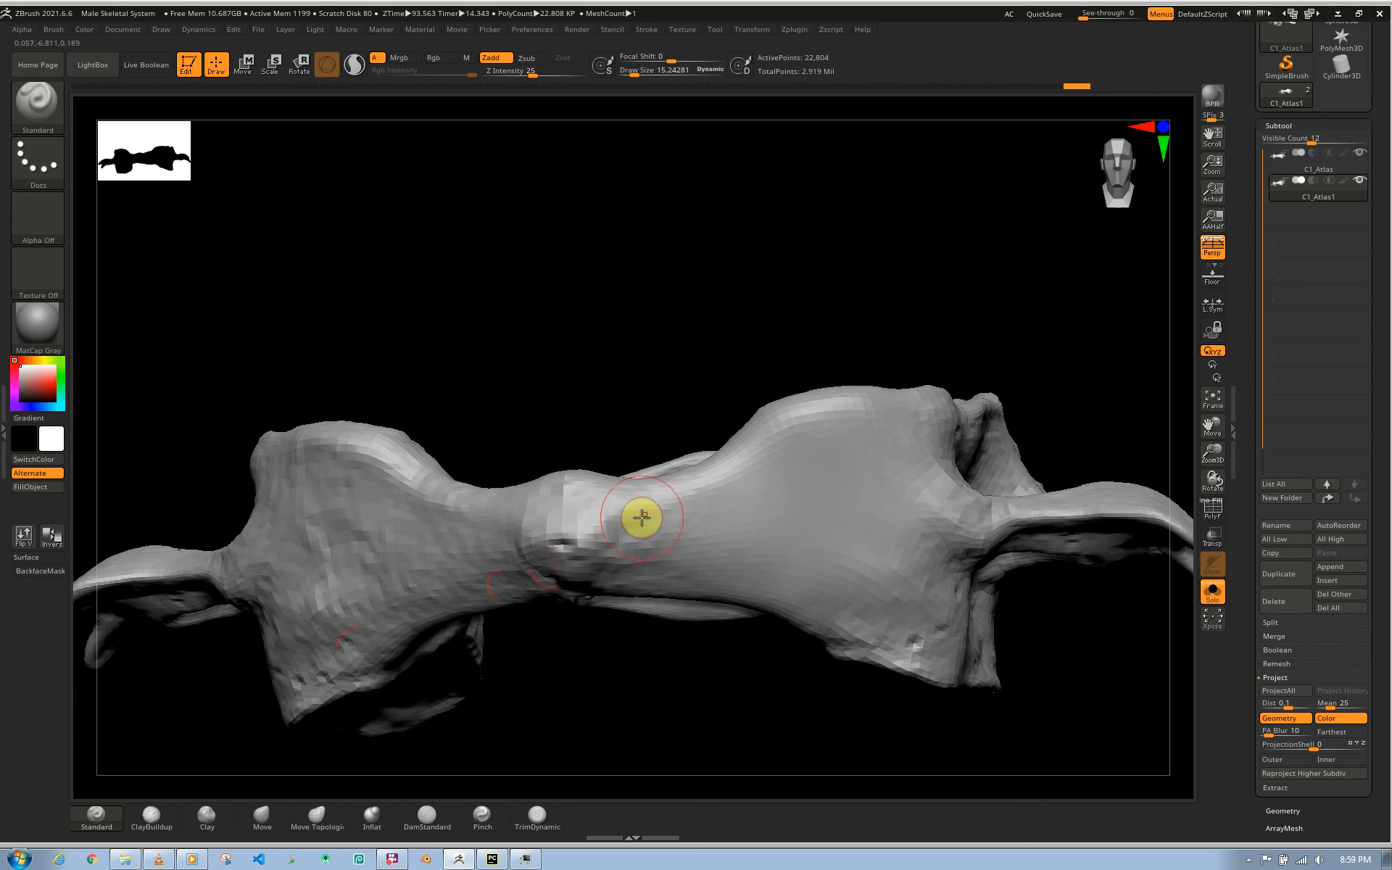
key(s)
click(755, 464)
key(s)
drag(761, 457, 760, 459)
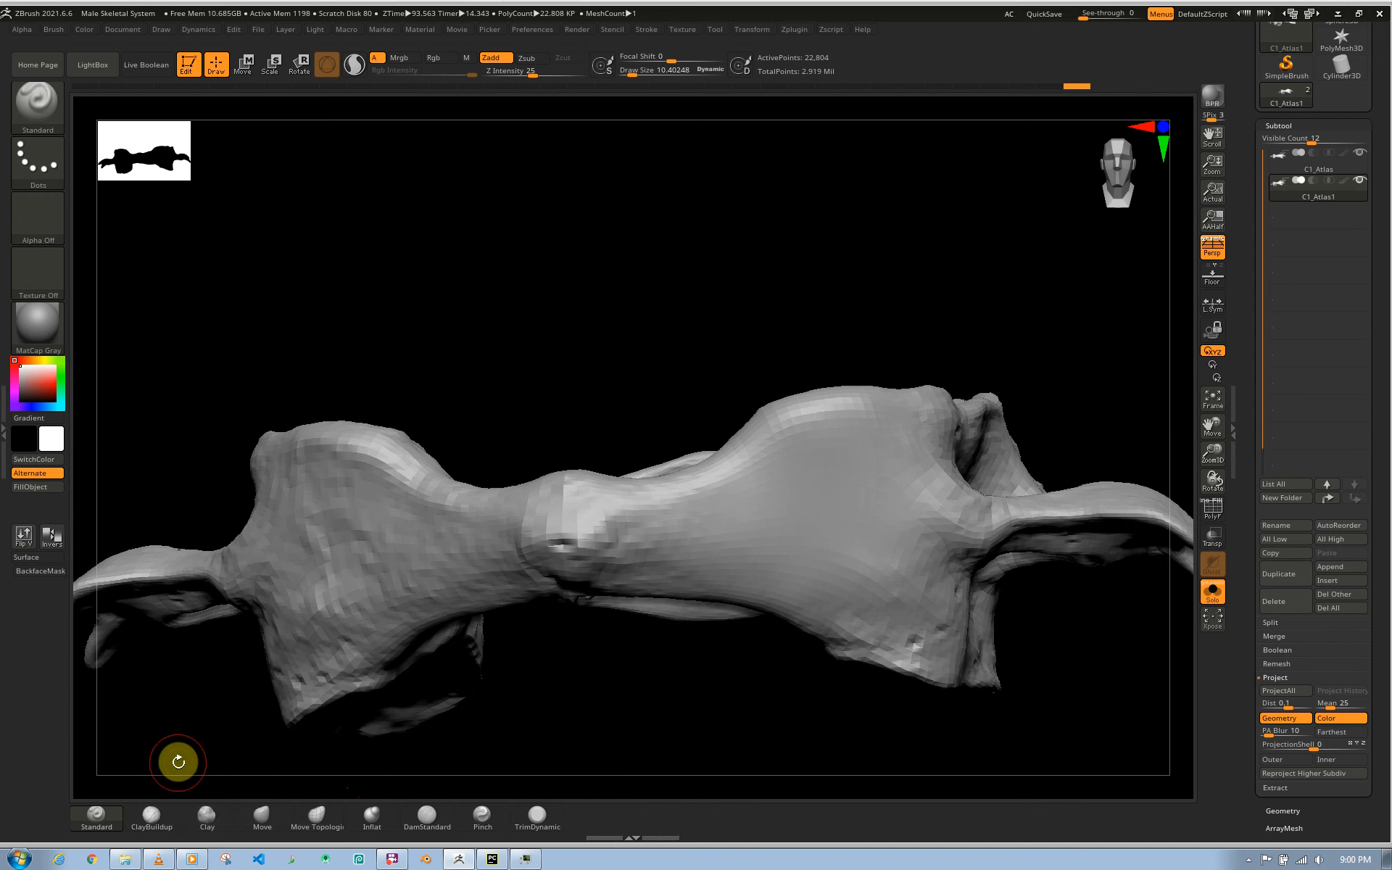
click(163, 821)
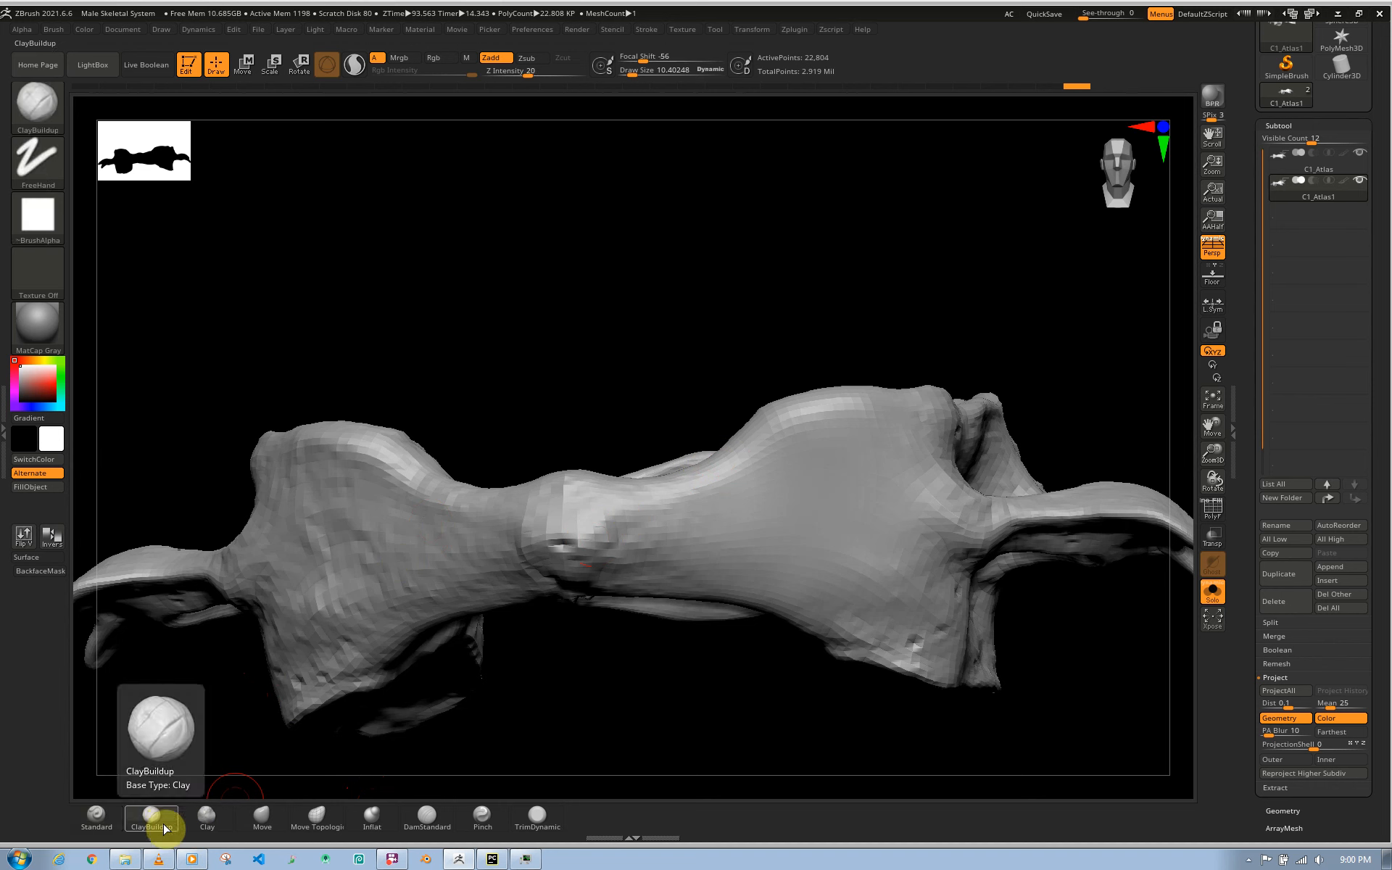
key(s)
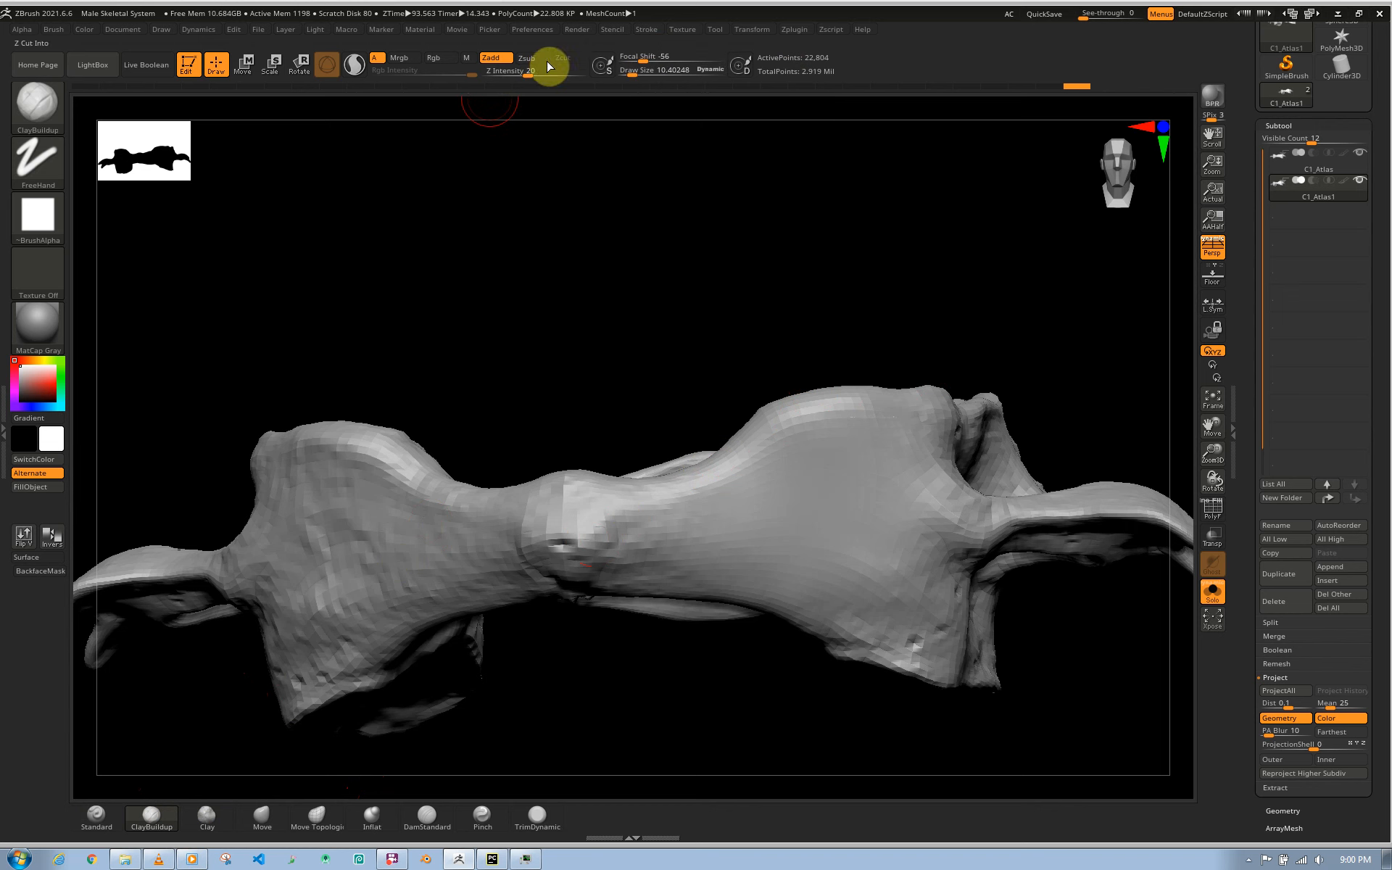
key(u)
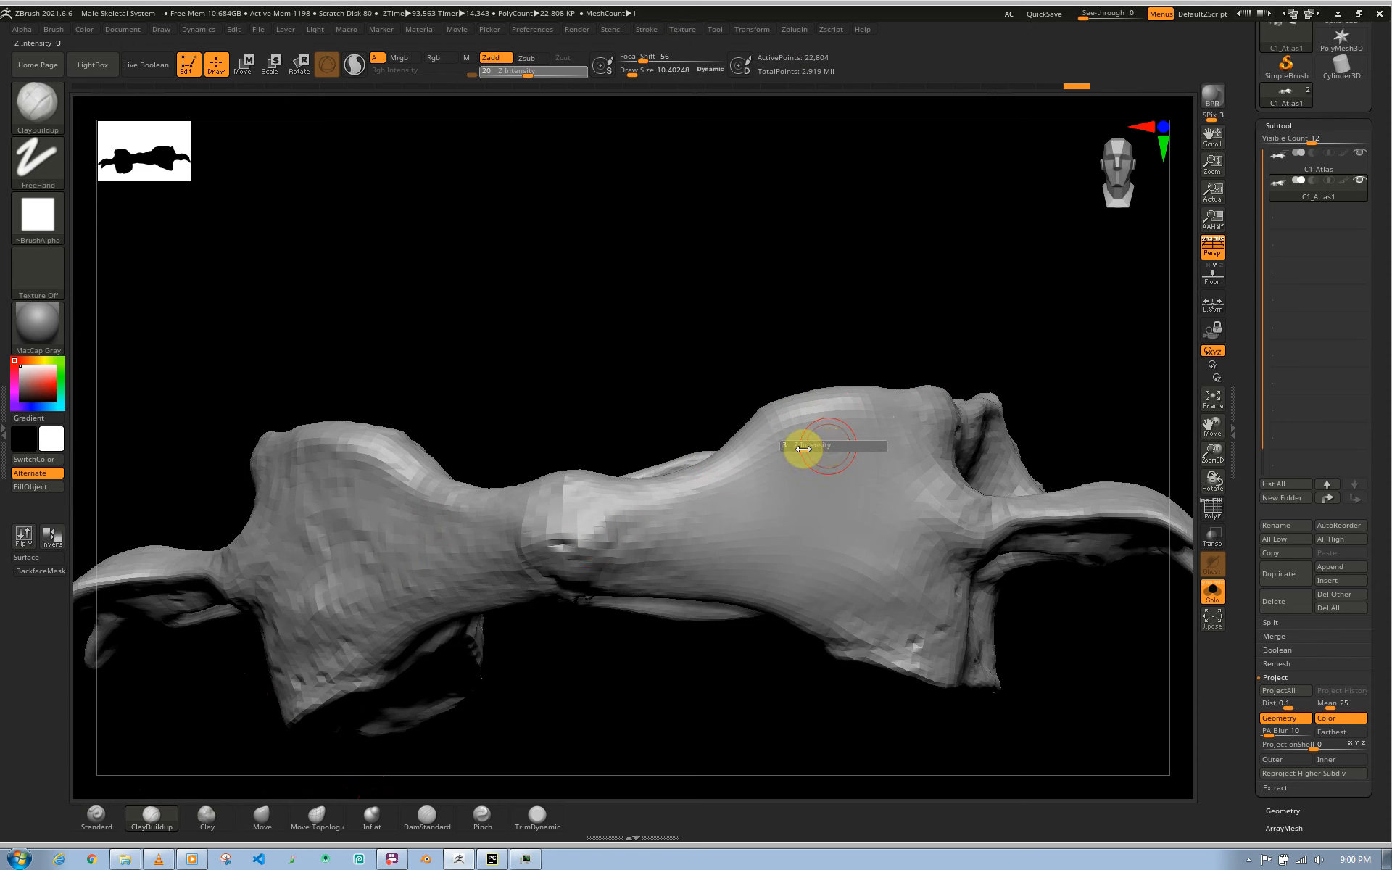
drag(804, 448, 801, 451)
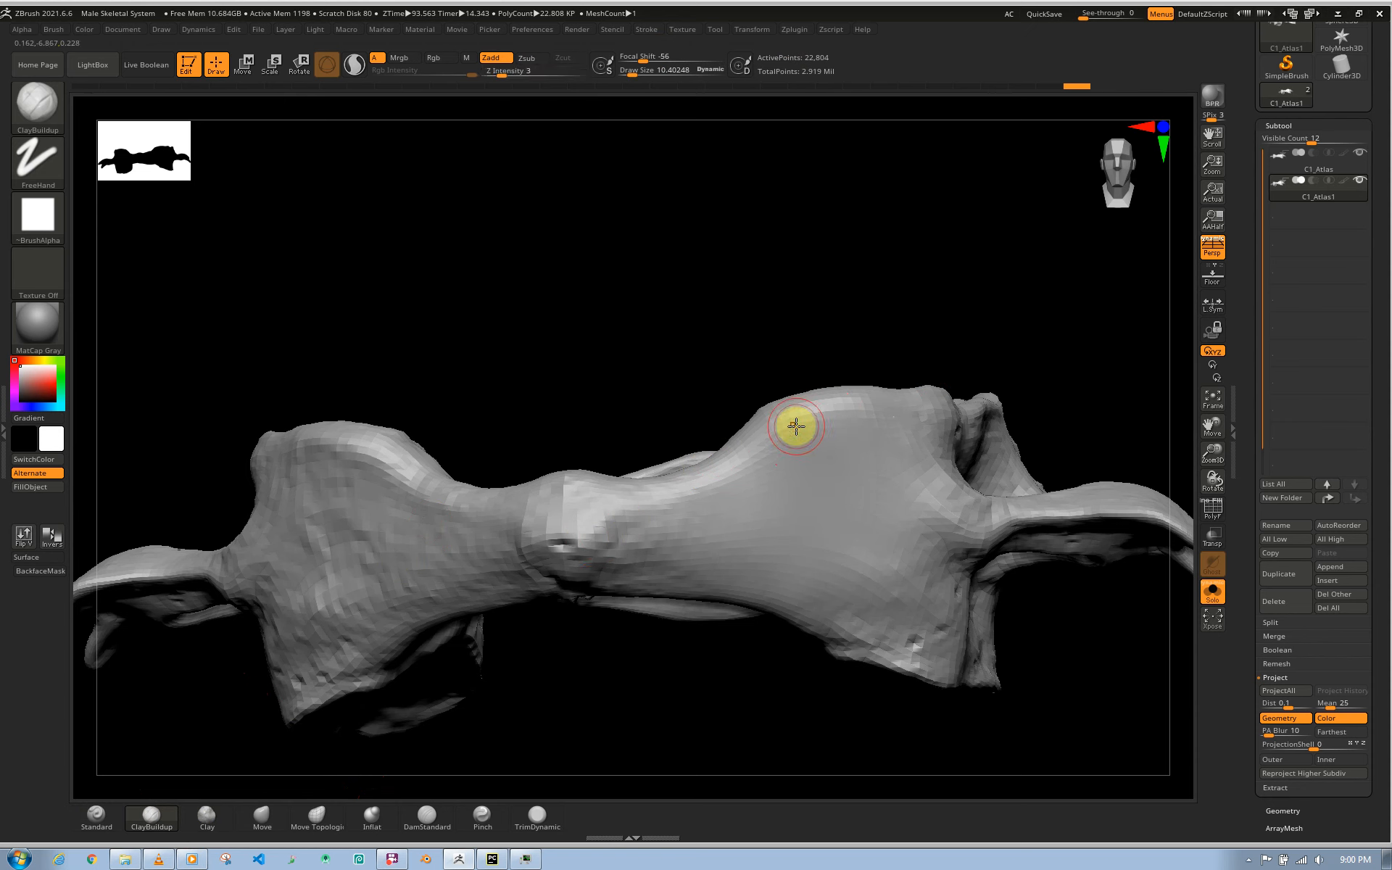
- Reduce the draw size to about 5.5 and lay light ClayBuildup strokes over the upper part of the right-hand lateral mass
key(s)
drag(795, 428, 797, 435)
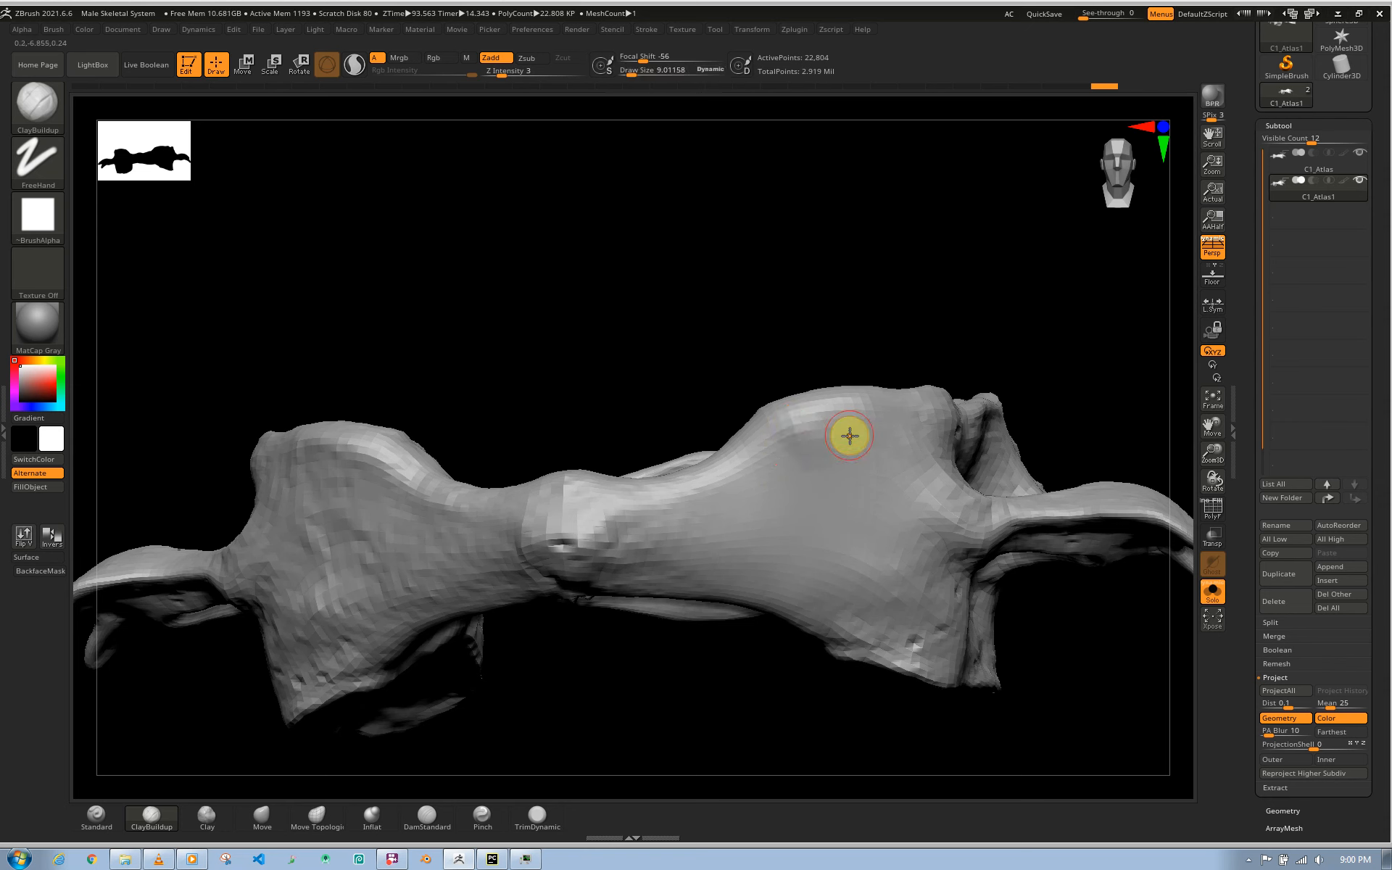
key(s)
drag(841, 416, 837, 416)
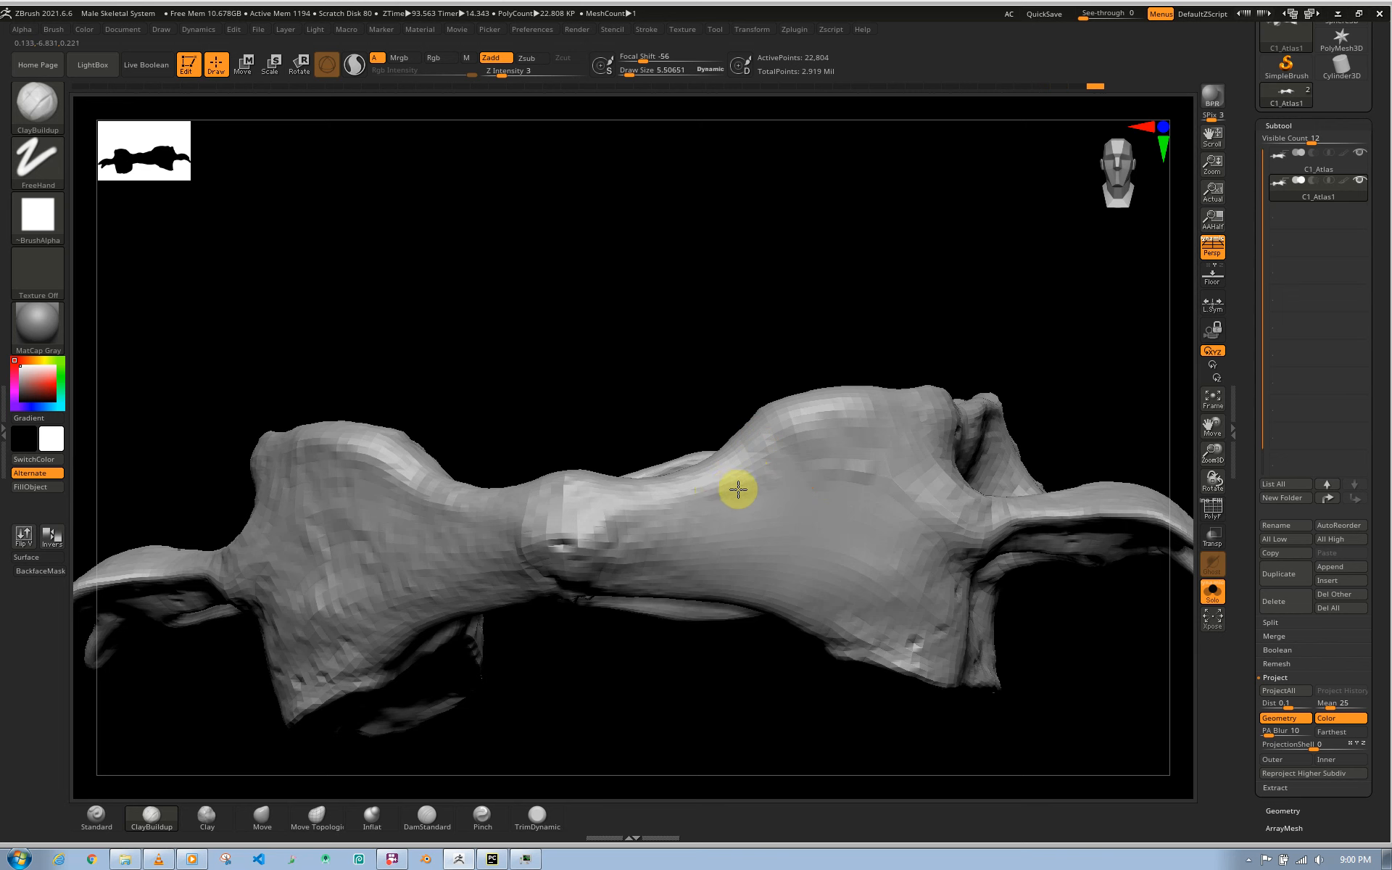
- Compare with the untouched lateral mass, and build up subtle planes across the middle and lower right-hand lateral mass with light ClayBuildup strokes
mouse_move(439, 587)
right_down()
mouse_move(370, 591)
mouse_move(309, 631)
mouse_move(314, 584)
right_up()
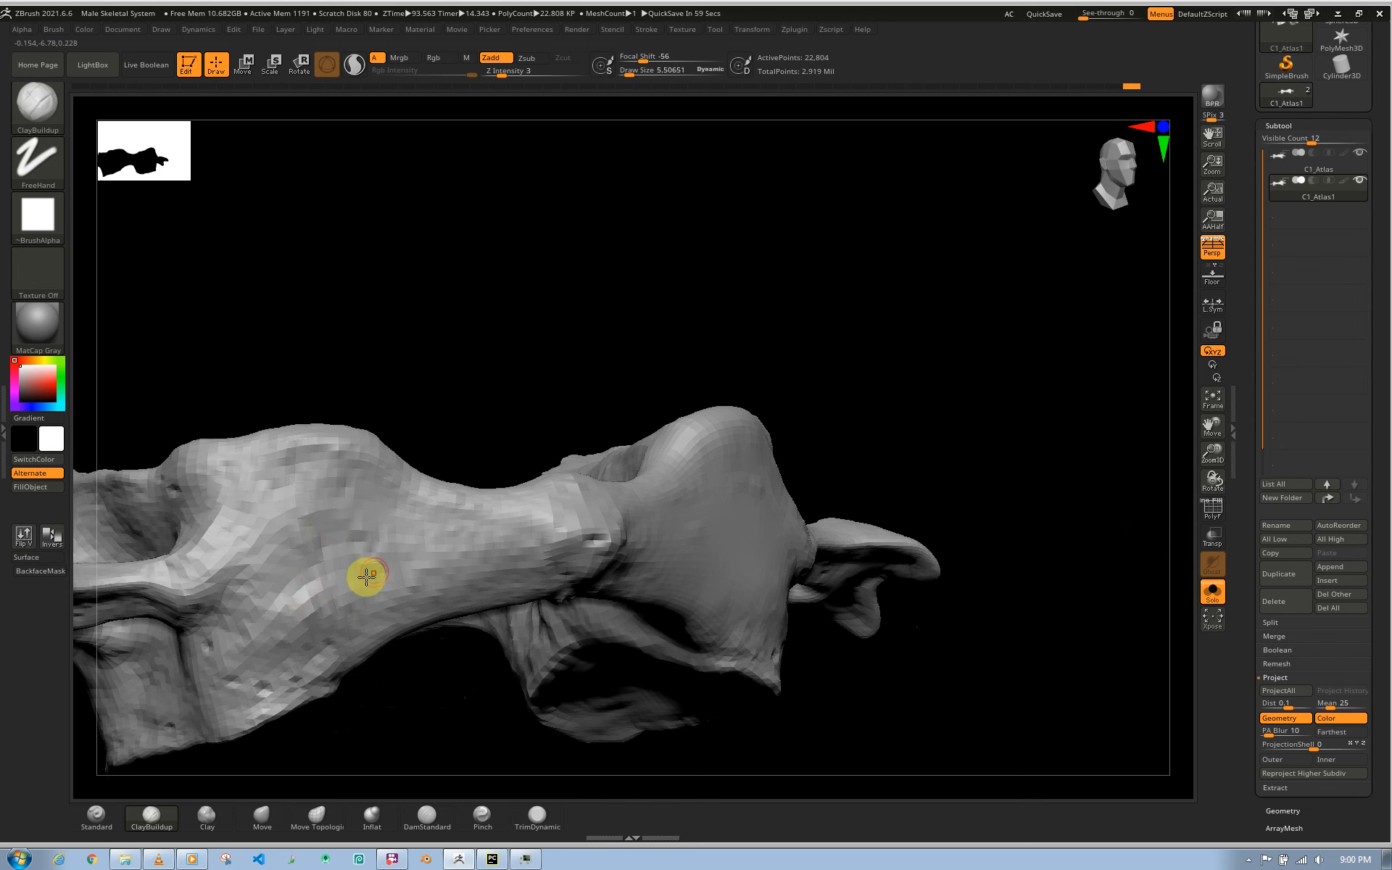
right_drag(757, 552, 681, 525)
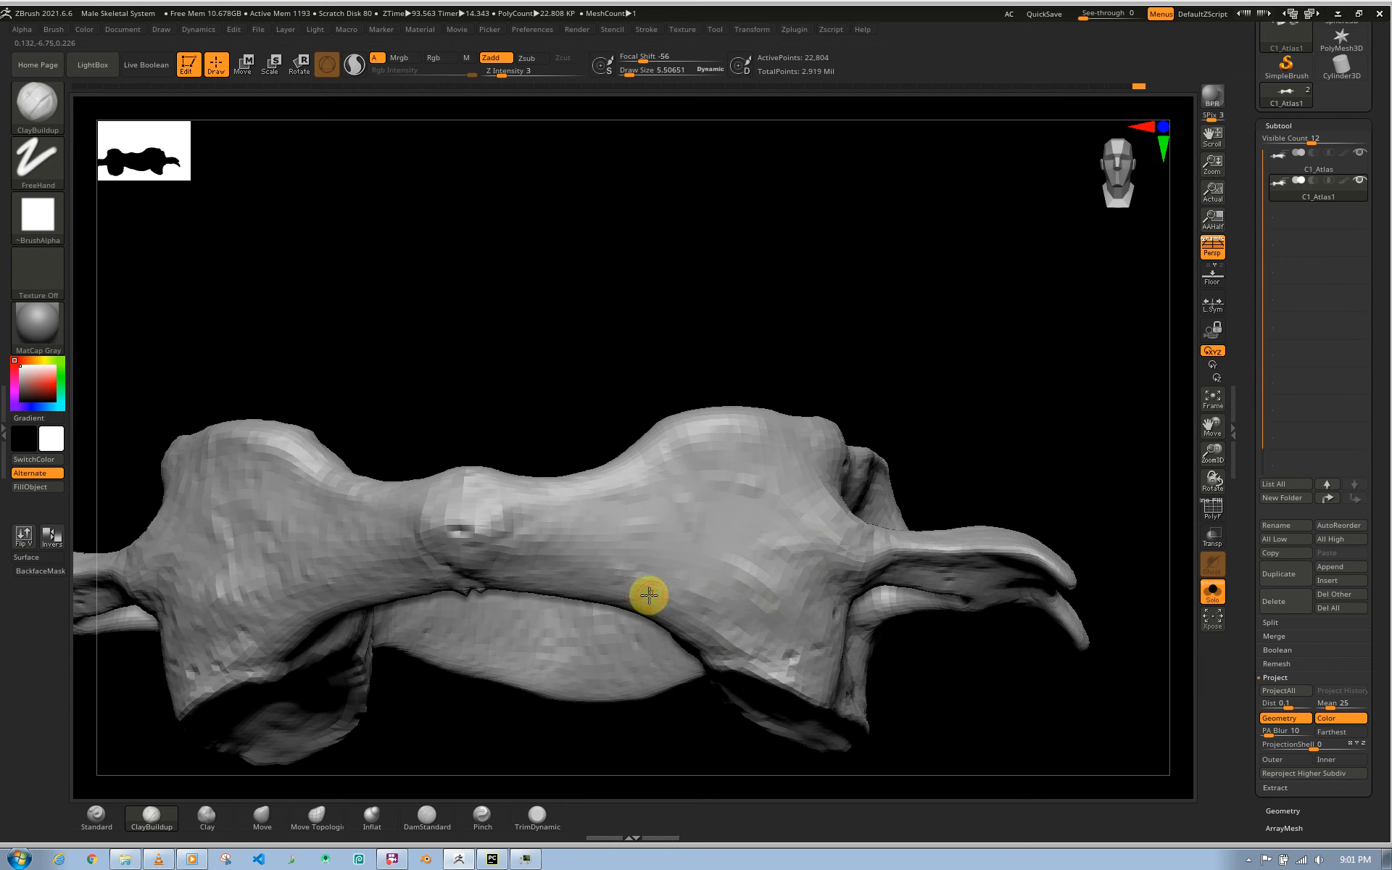
drag(625, 600, 724, 589)
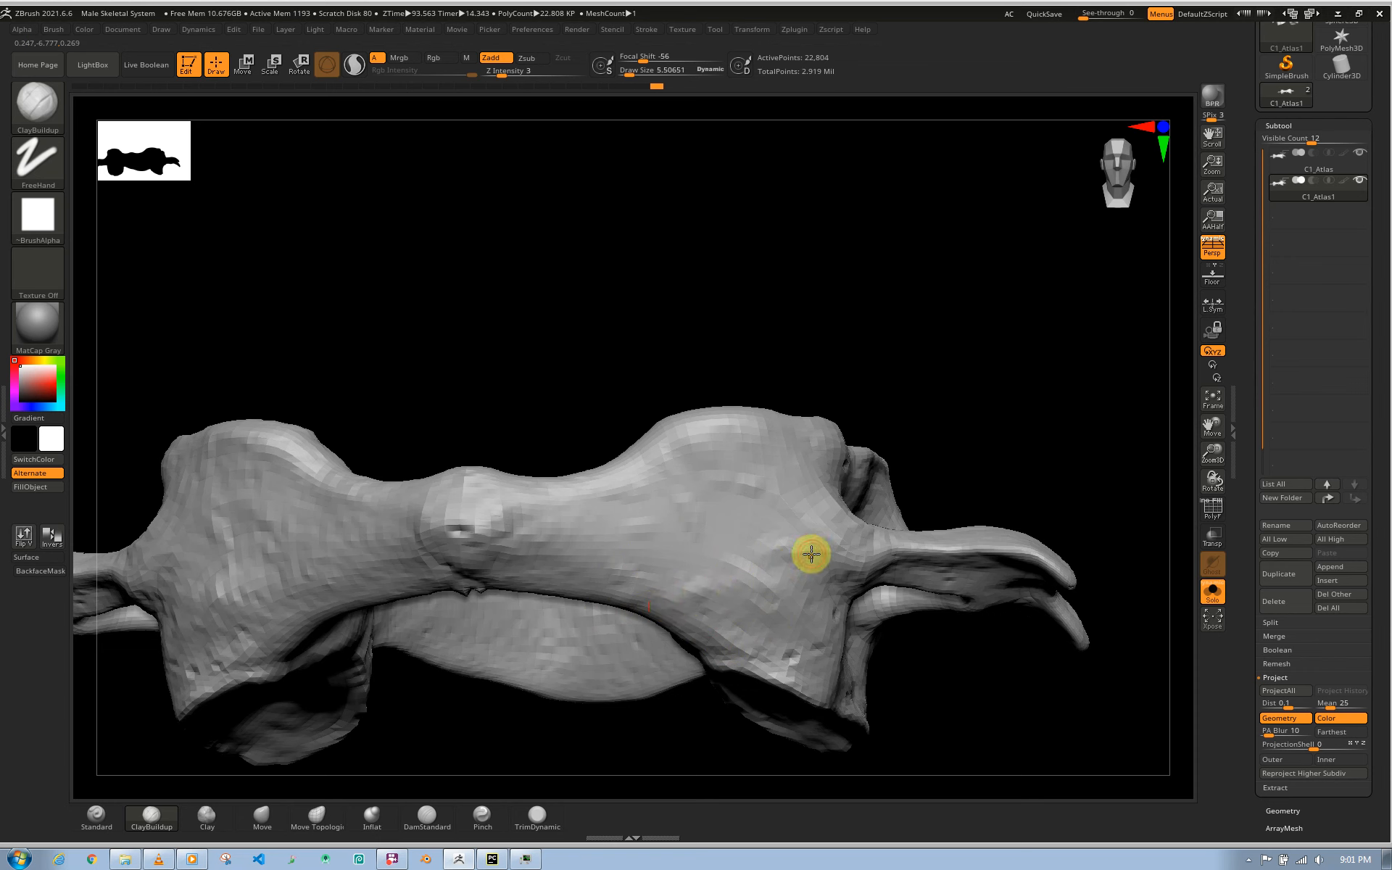
mouse_move(831, 554)
mouse_down()
mouse_move(846, 551)
mouse_move(790, 554)
mouse_up()
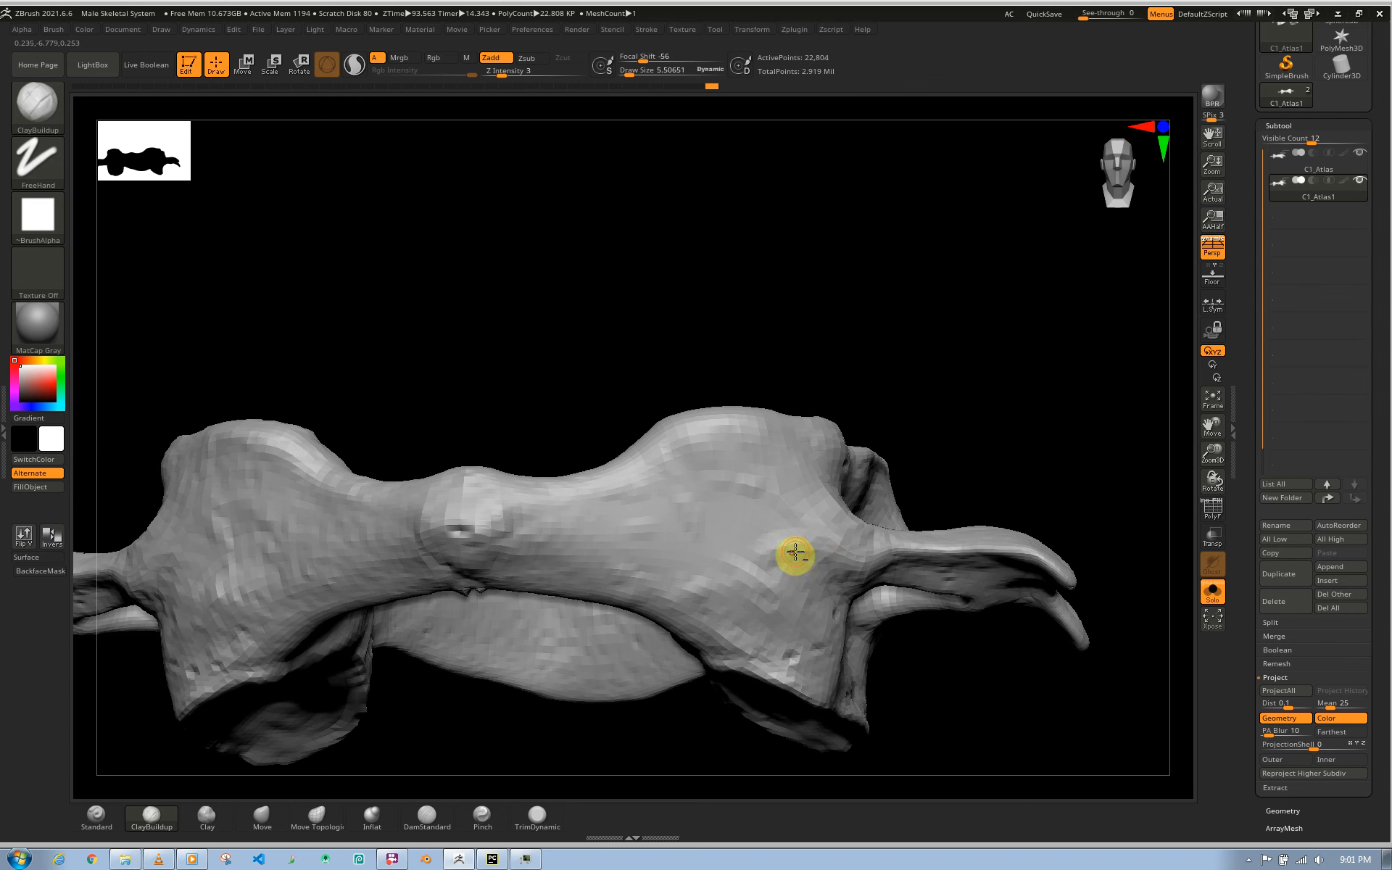
right_drag(781, 546, 788, 536)
drag(778, 517, 761, 496)
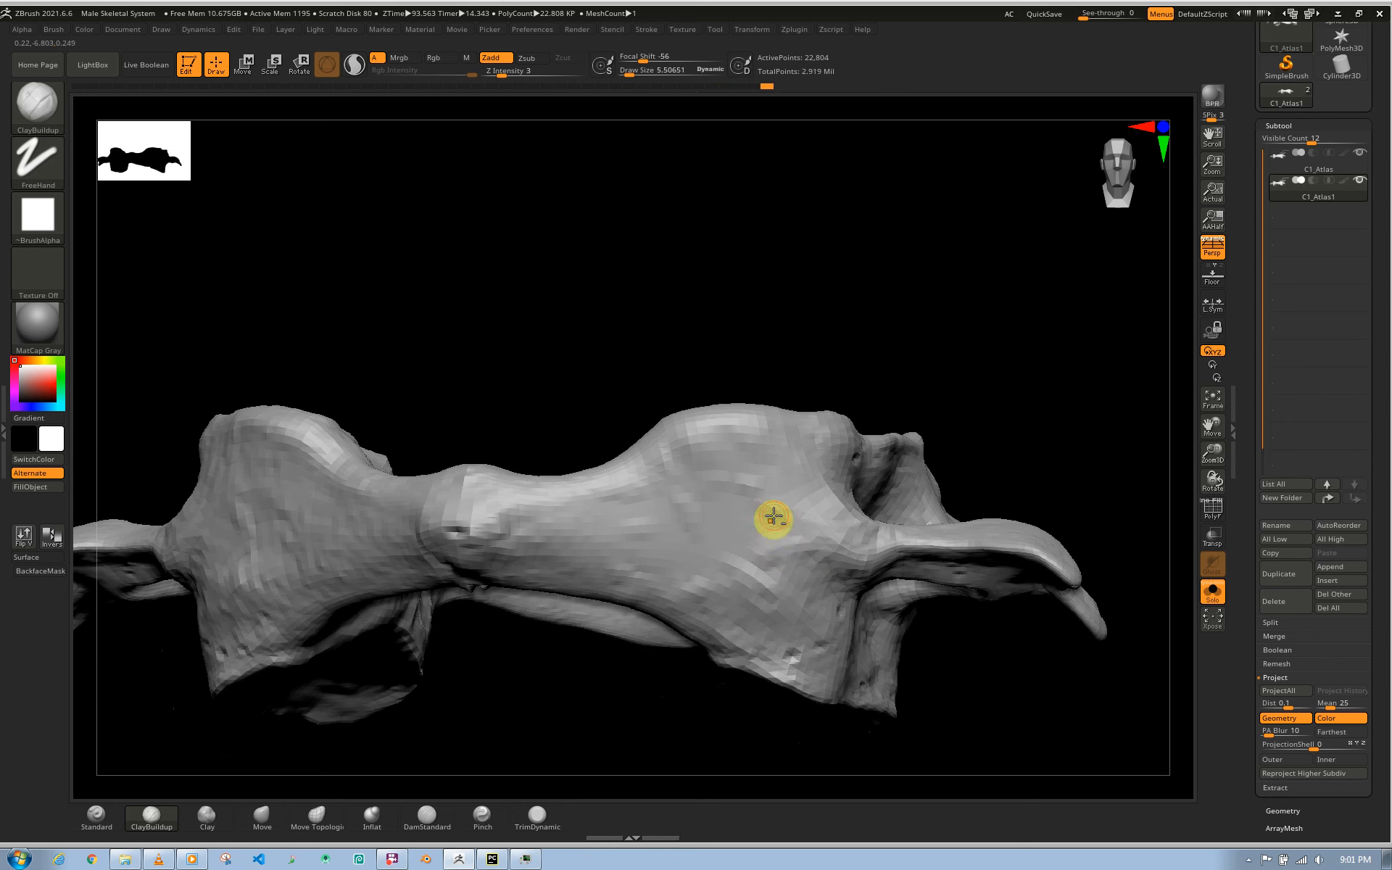
mouse_move(797, 537)
mouse_down()
mouse_move(733, 451)
mouse_move(804, 475)
mouse_move(793, 528)
mouse_up()
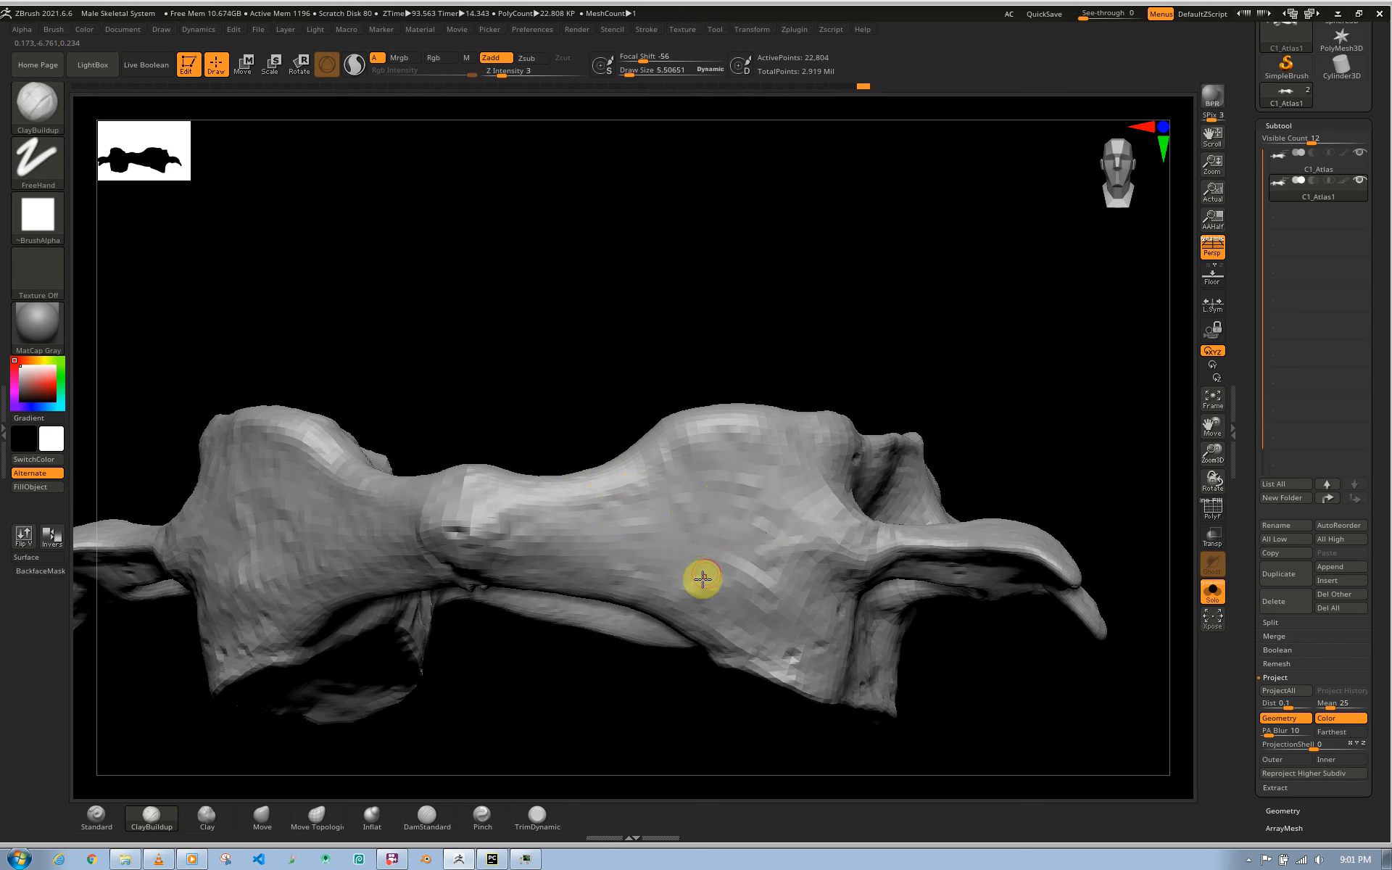
mouse_move(734, 574)
mouse_down()
mouse_move(742, 581)
mouse_move(712, 597)
mouse_move(789, 590)
mouse_up()
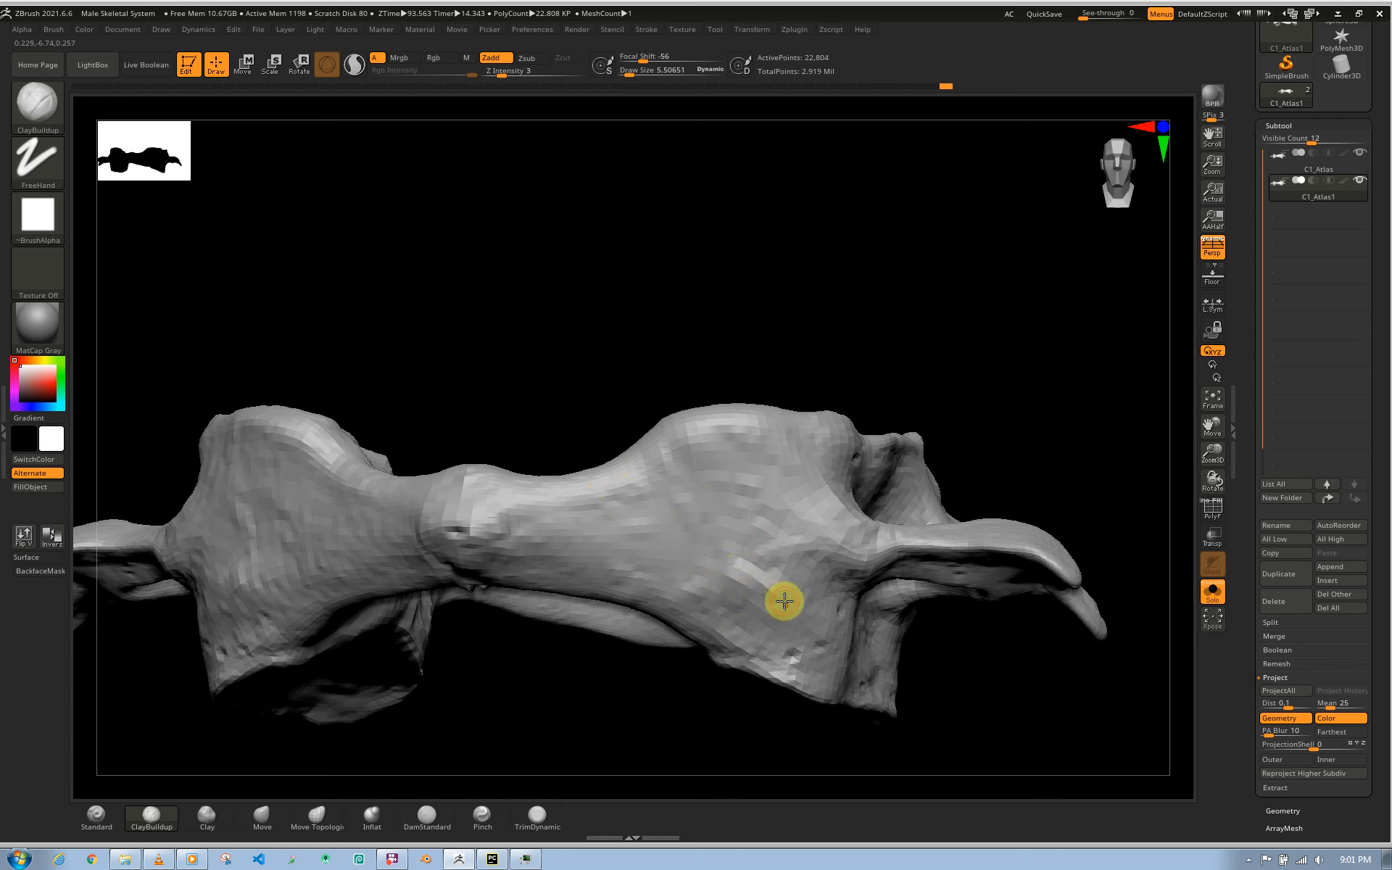
- Preview C1_Atlas1 one subdivision level higher, return to the lower level and add more ClayBuildup strokes across the right-hand lateral mass
key(d)
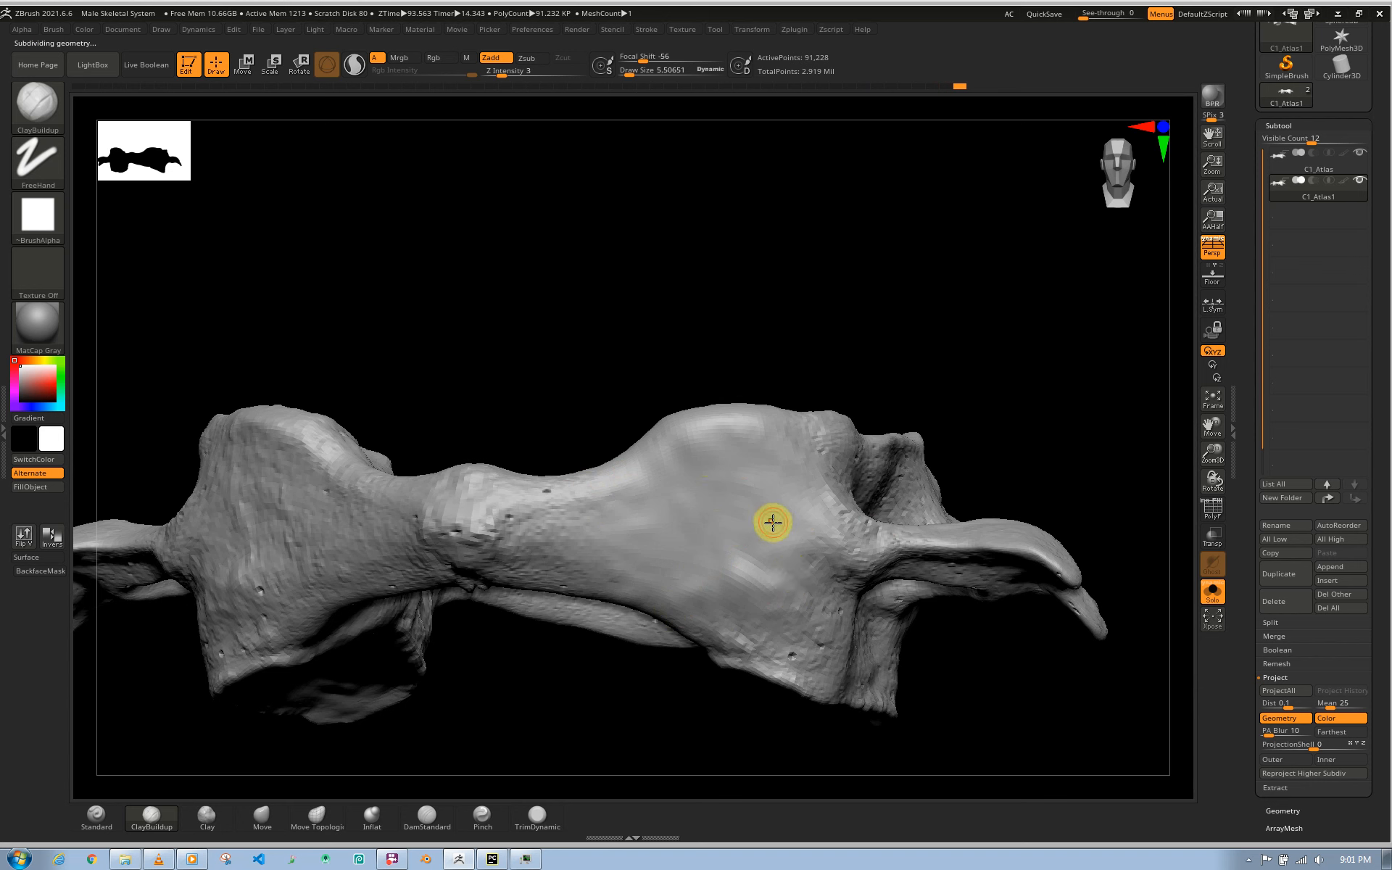
key(shift+d)
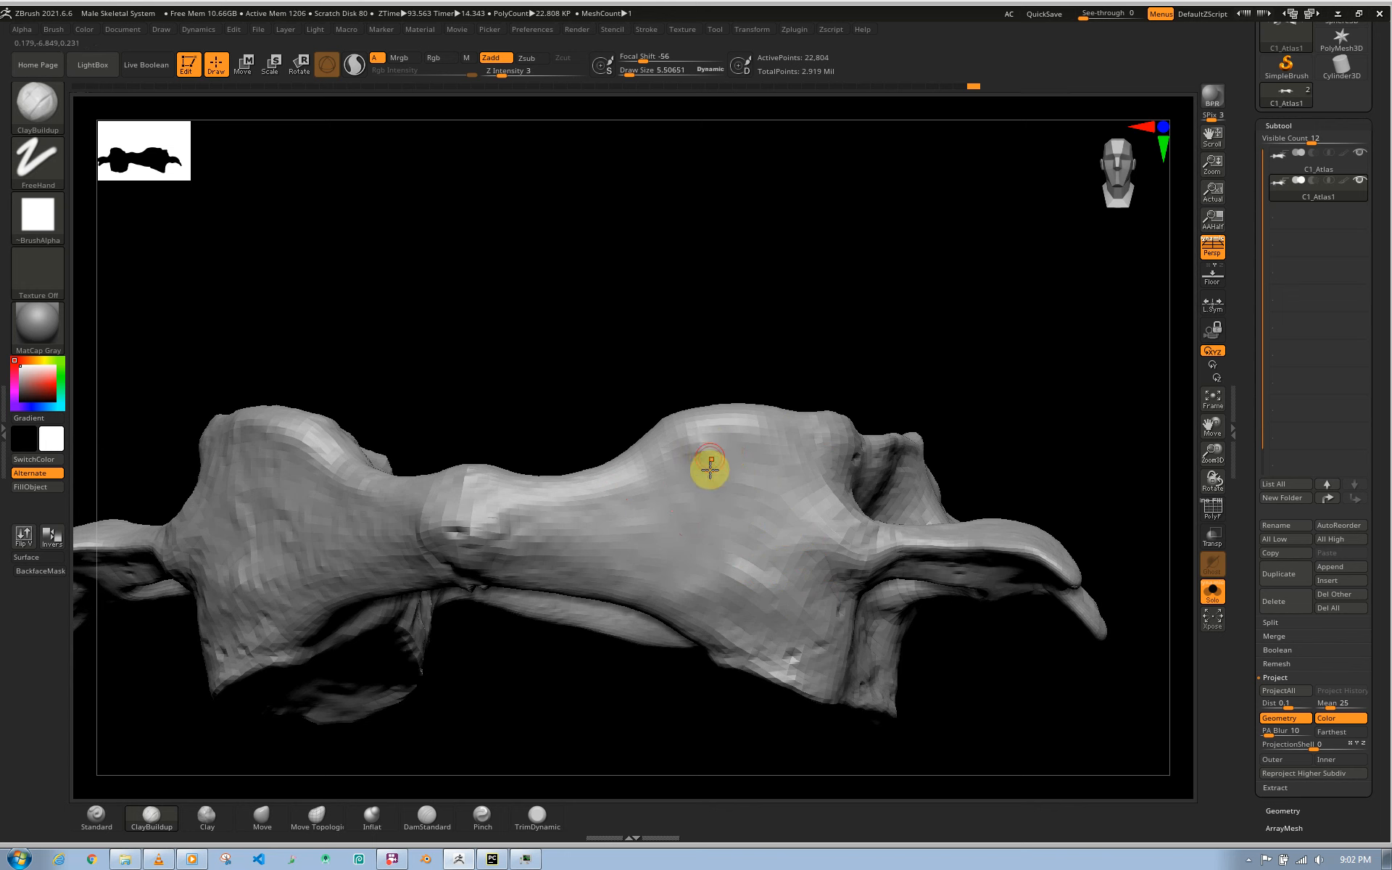
drag(712, 486, 795, 537)
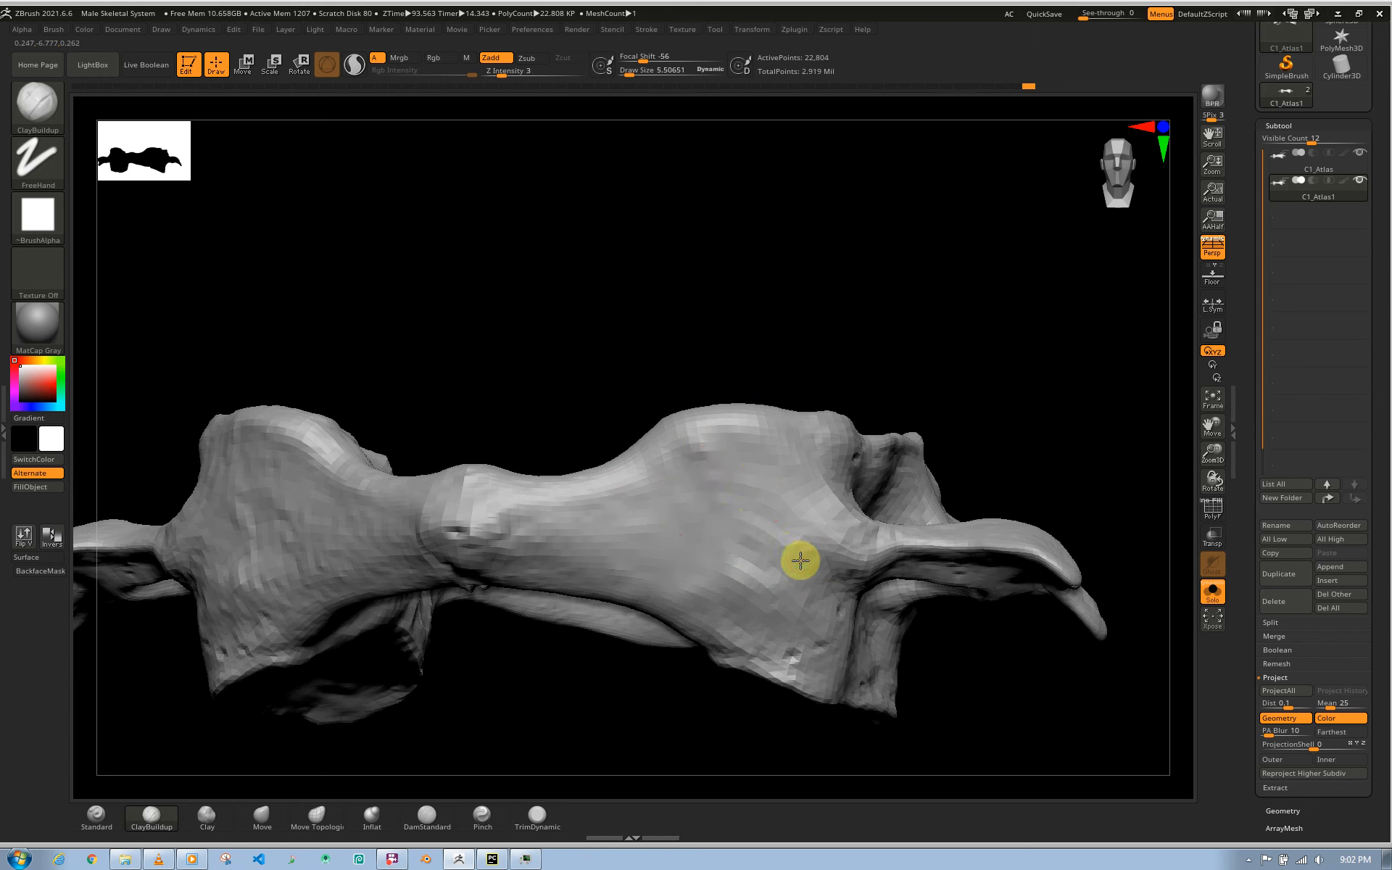
drag(758, 612, 802, 621)
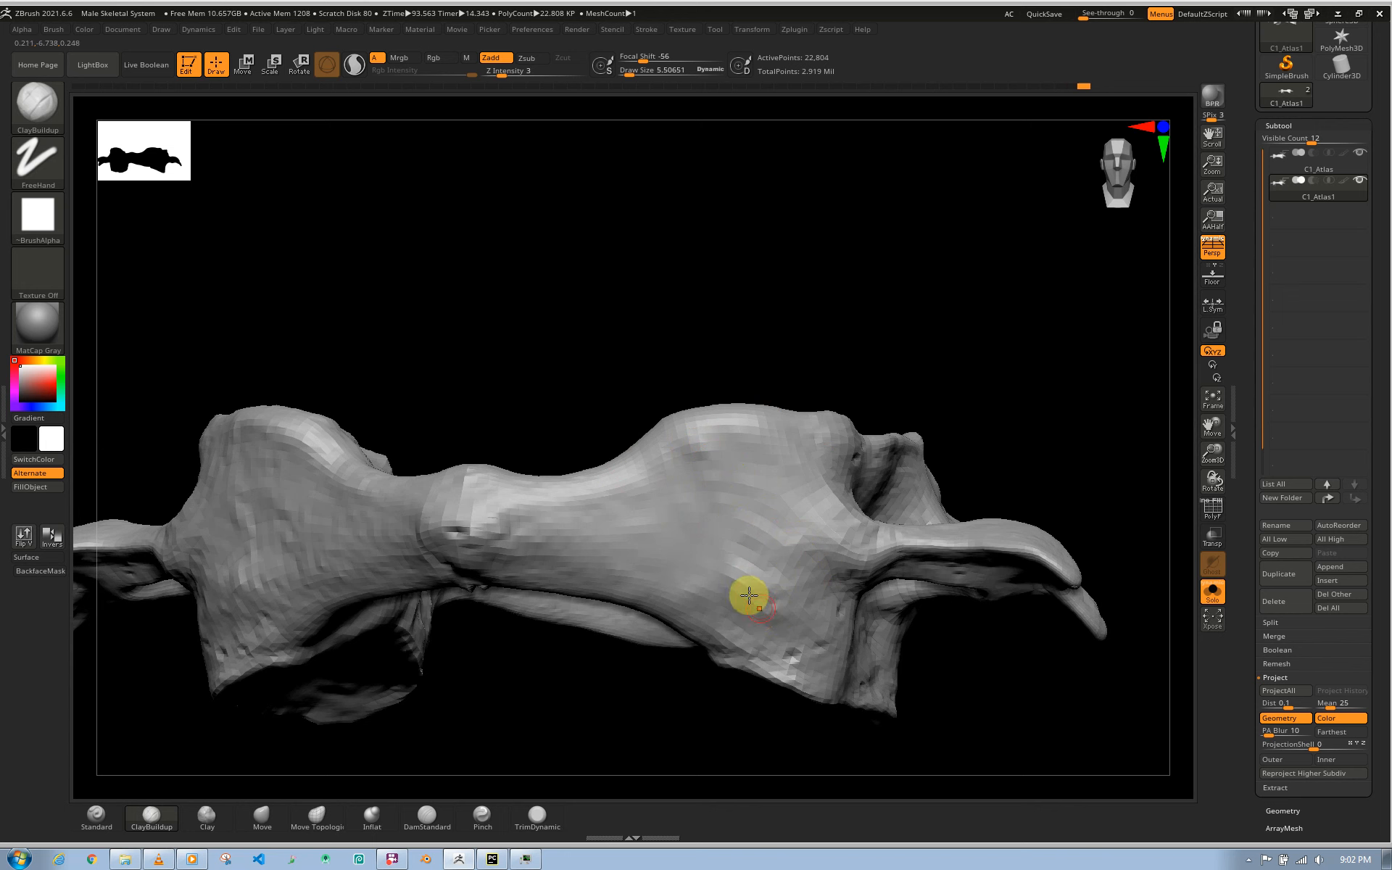
drag(681, 529, 694, 576)
- Compare the reworked lateral mass at two subdivision levels, leave C1_Atlas1 at the higher one and set the draw size to about 3.7
key(d)
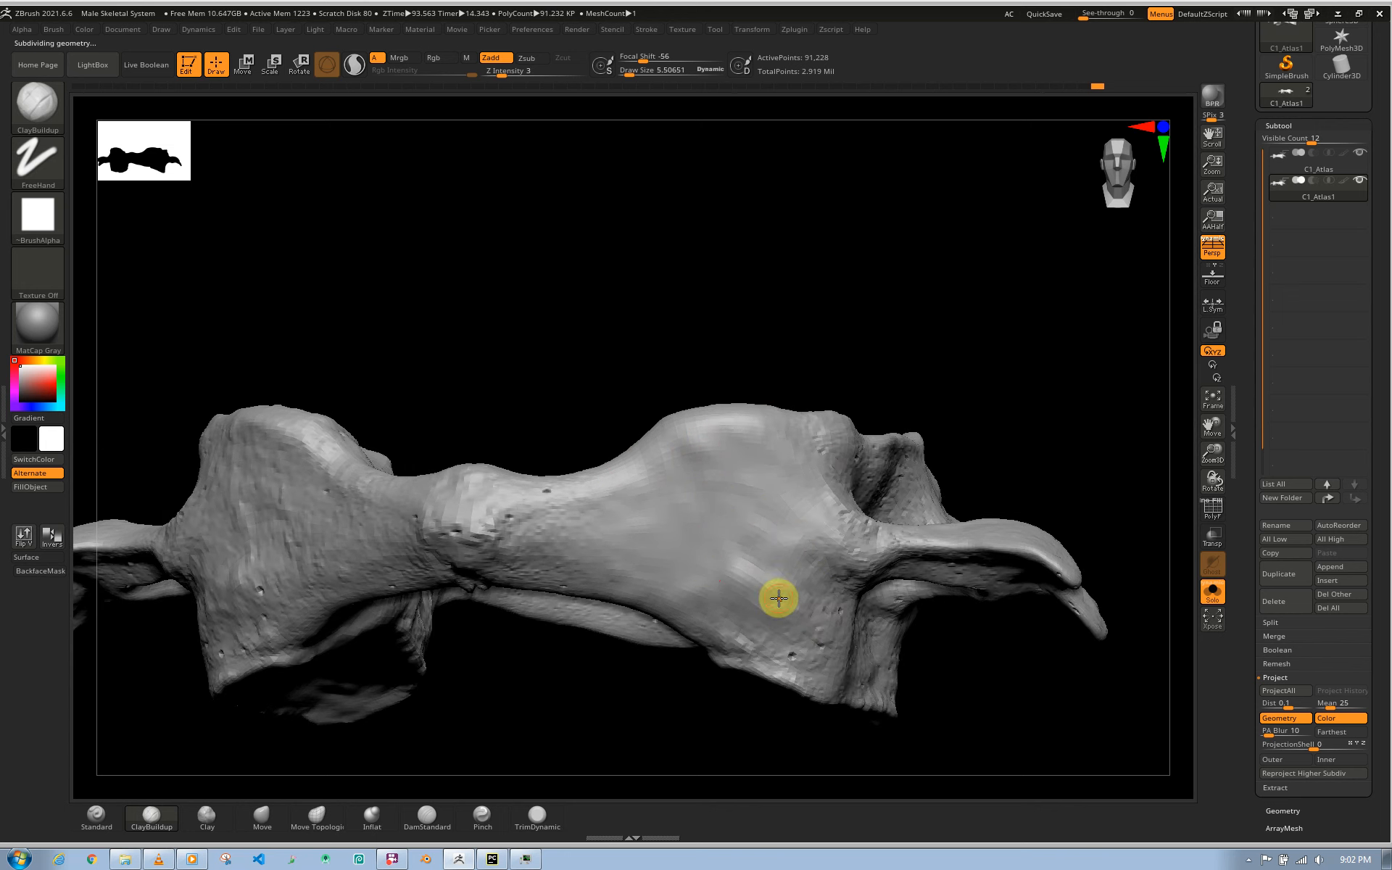
key(shift)
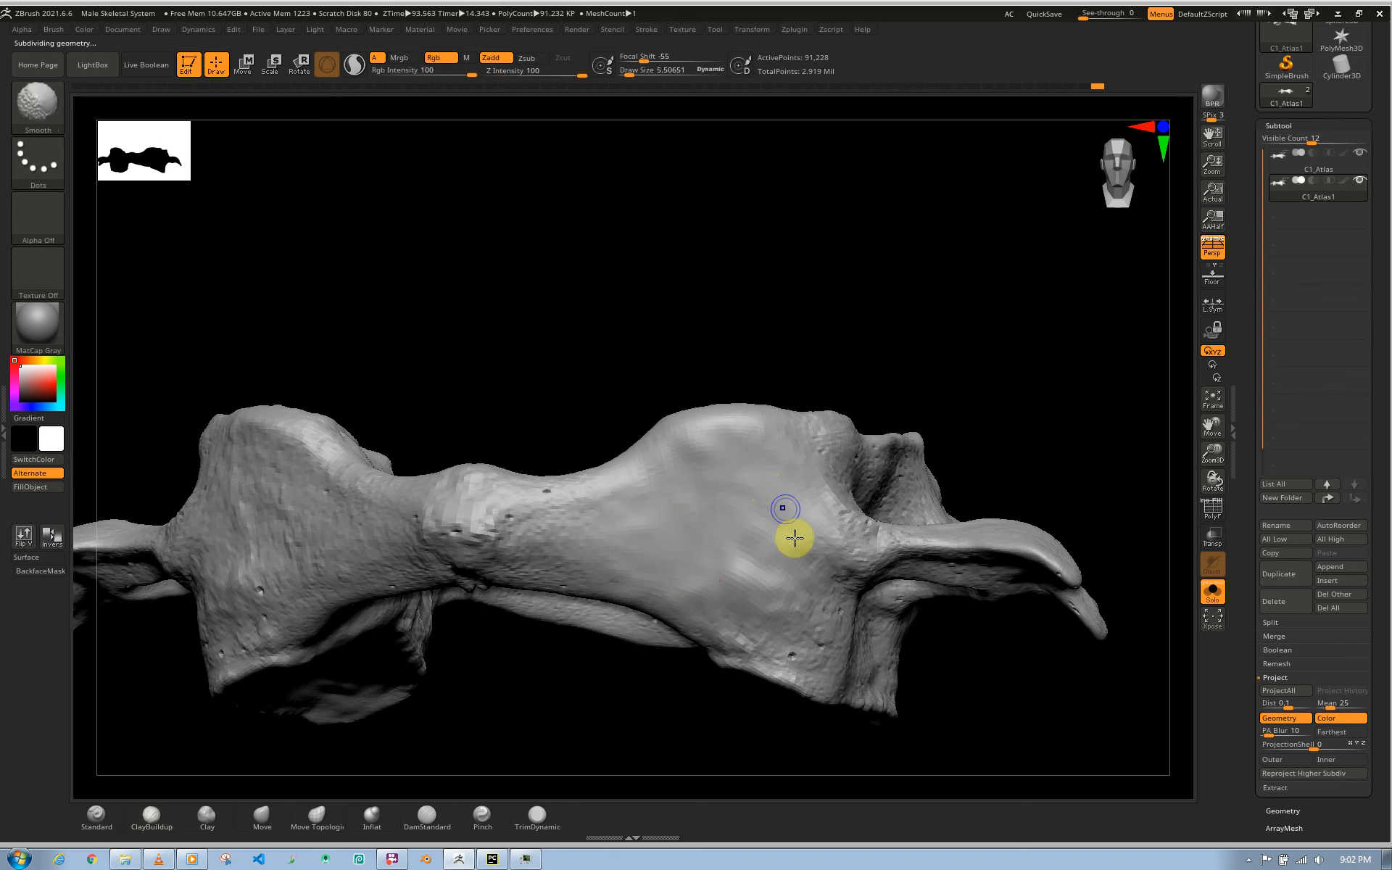
key(shift+d)
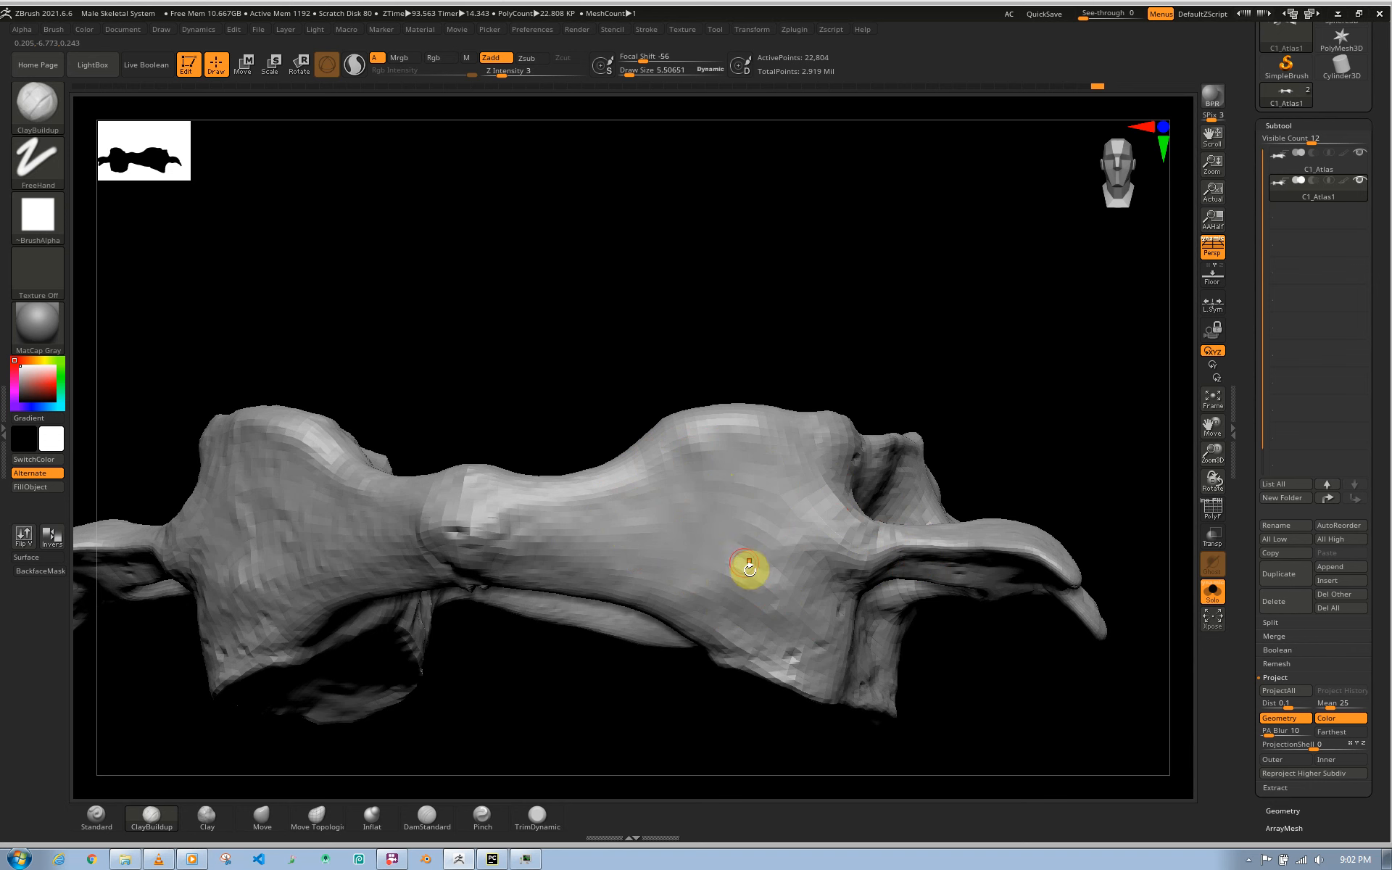
key(d)
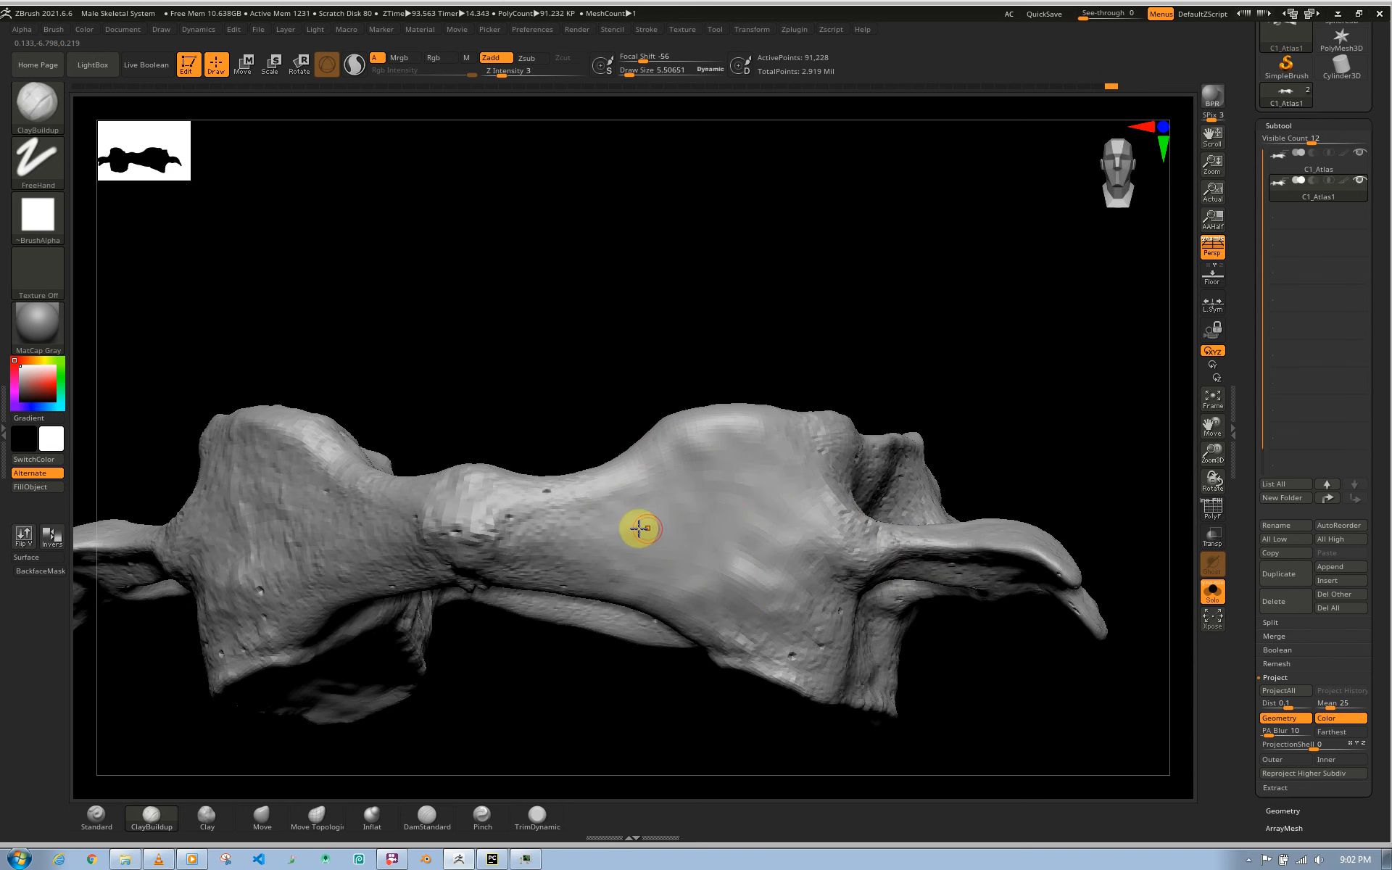
key(s)
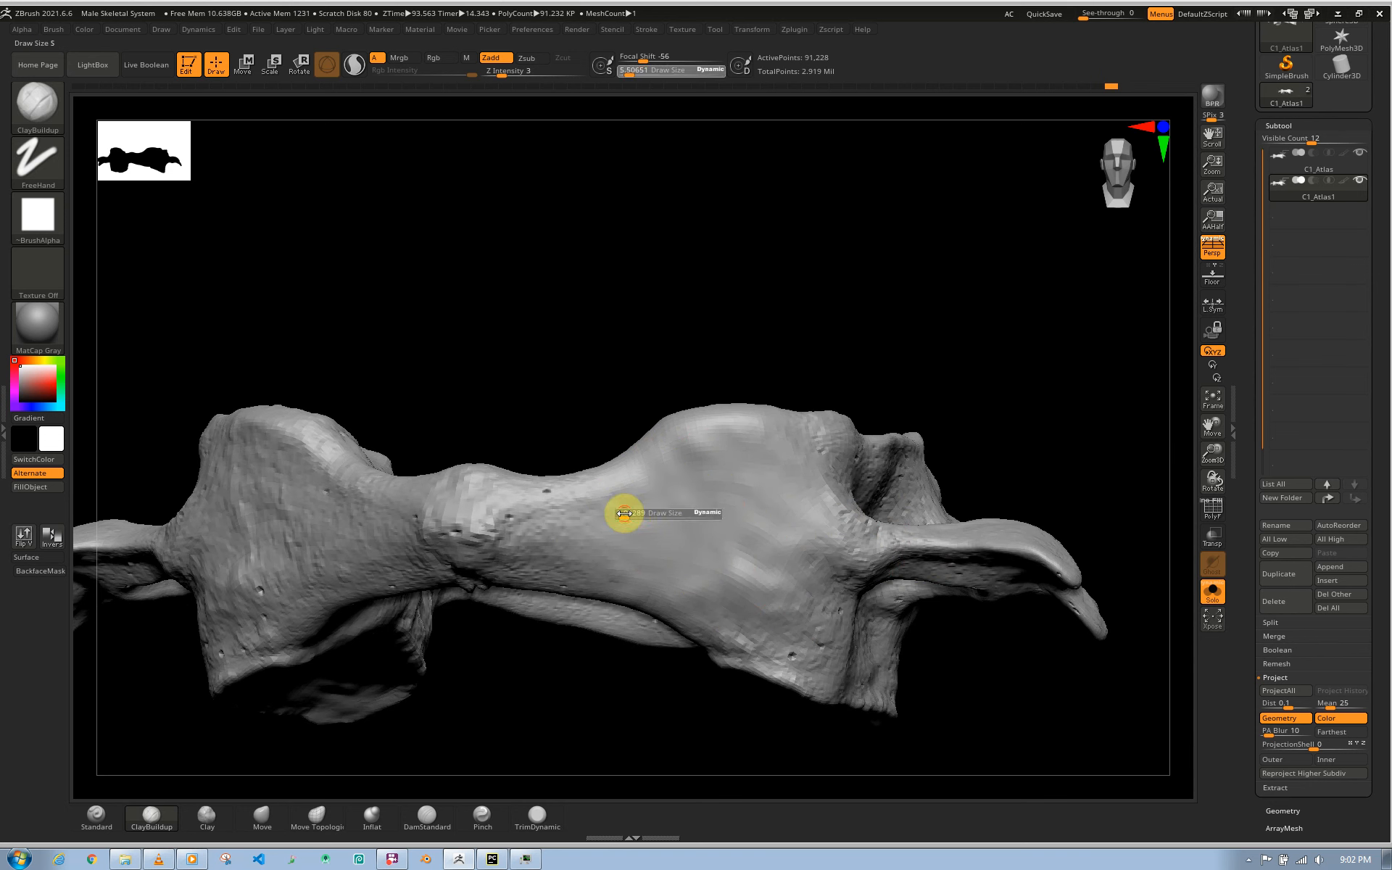
drag(623, 513, 621, 512)
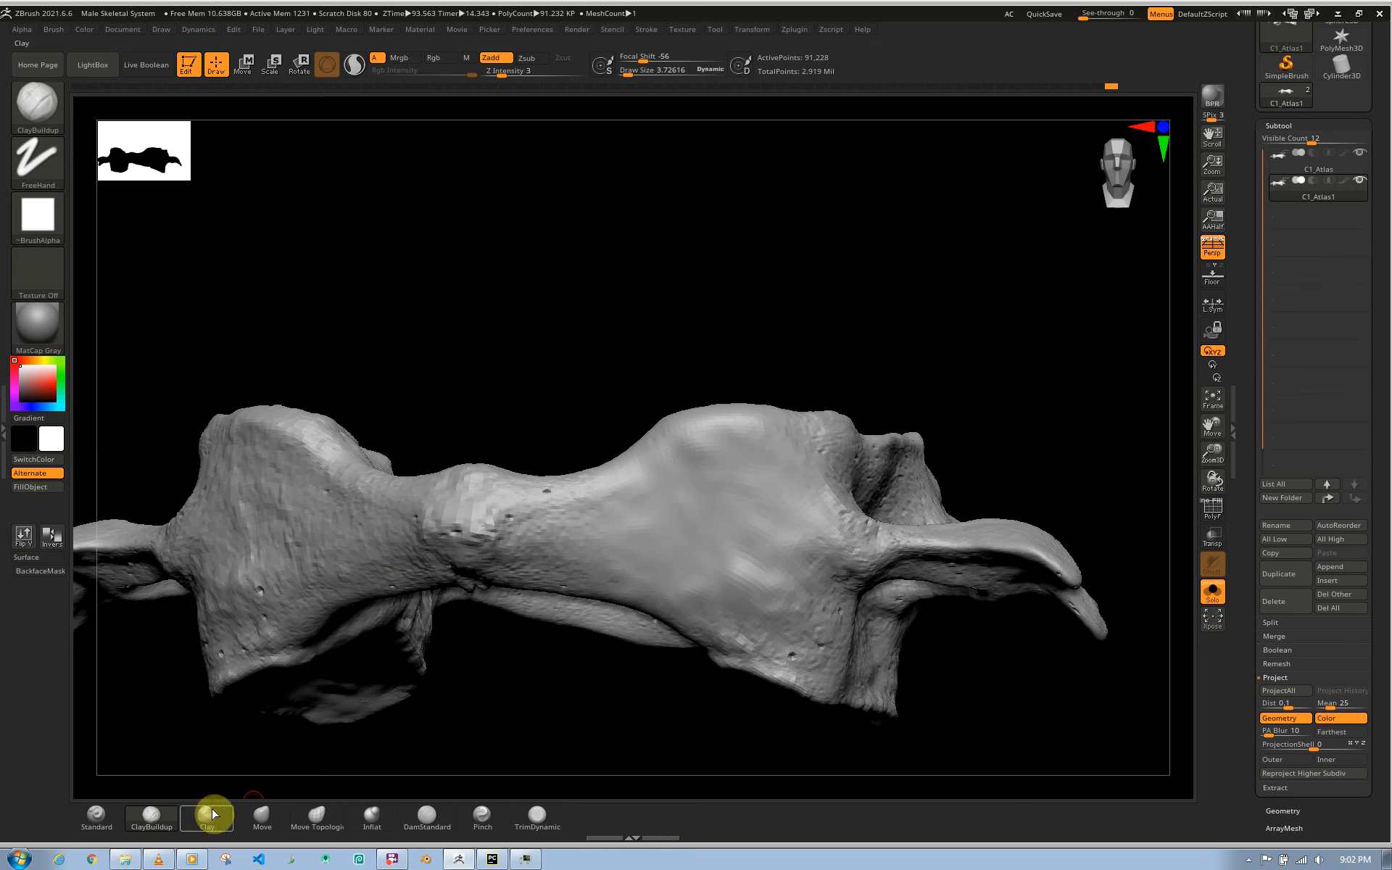
- Switch to the Standard brush, undo a test stroke on the right-hand lateral mass and lower the Z Intensity to 8
key(b)
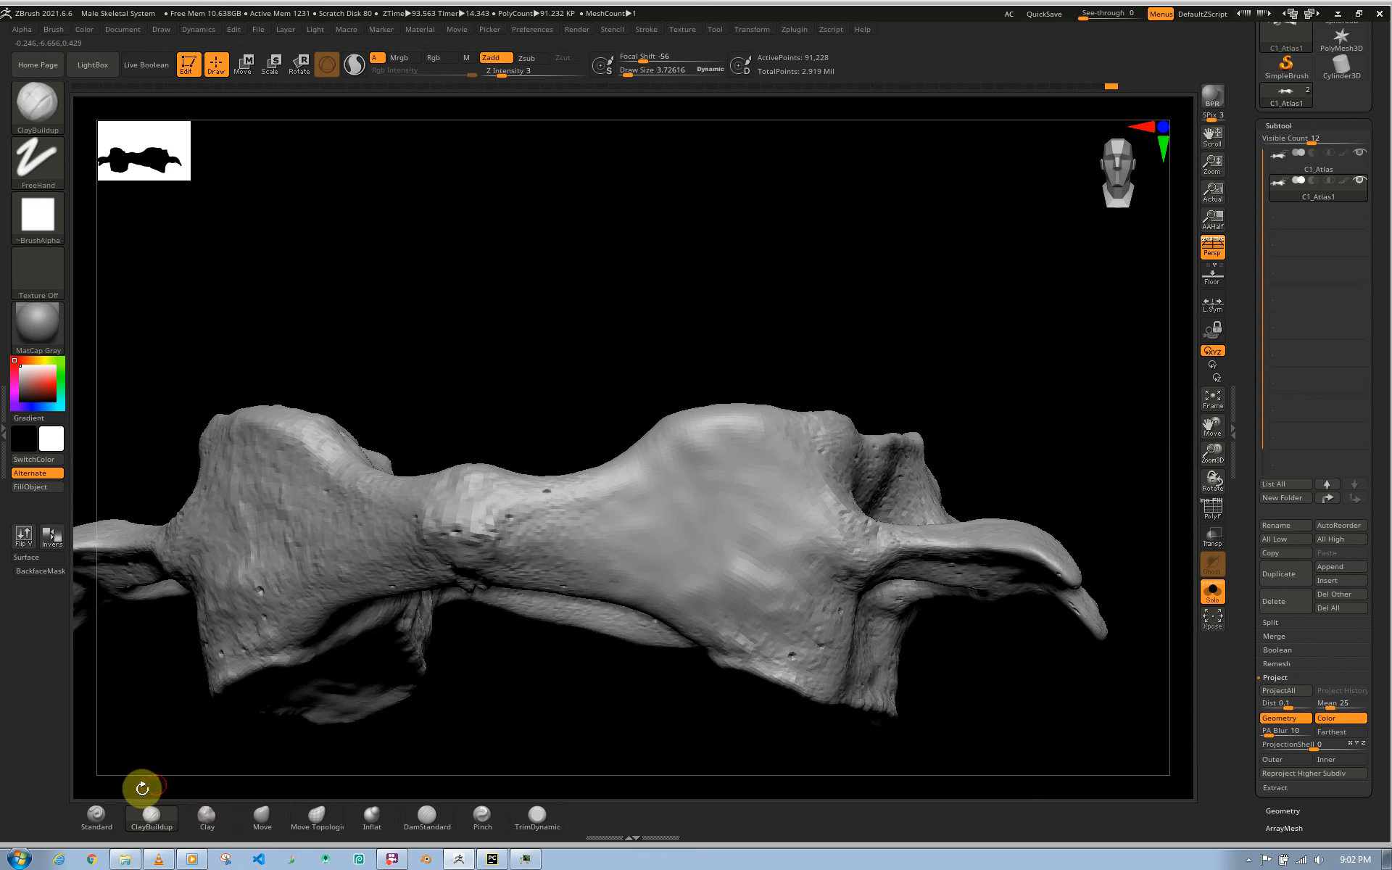
click(101, 816)
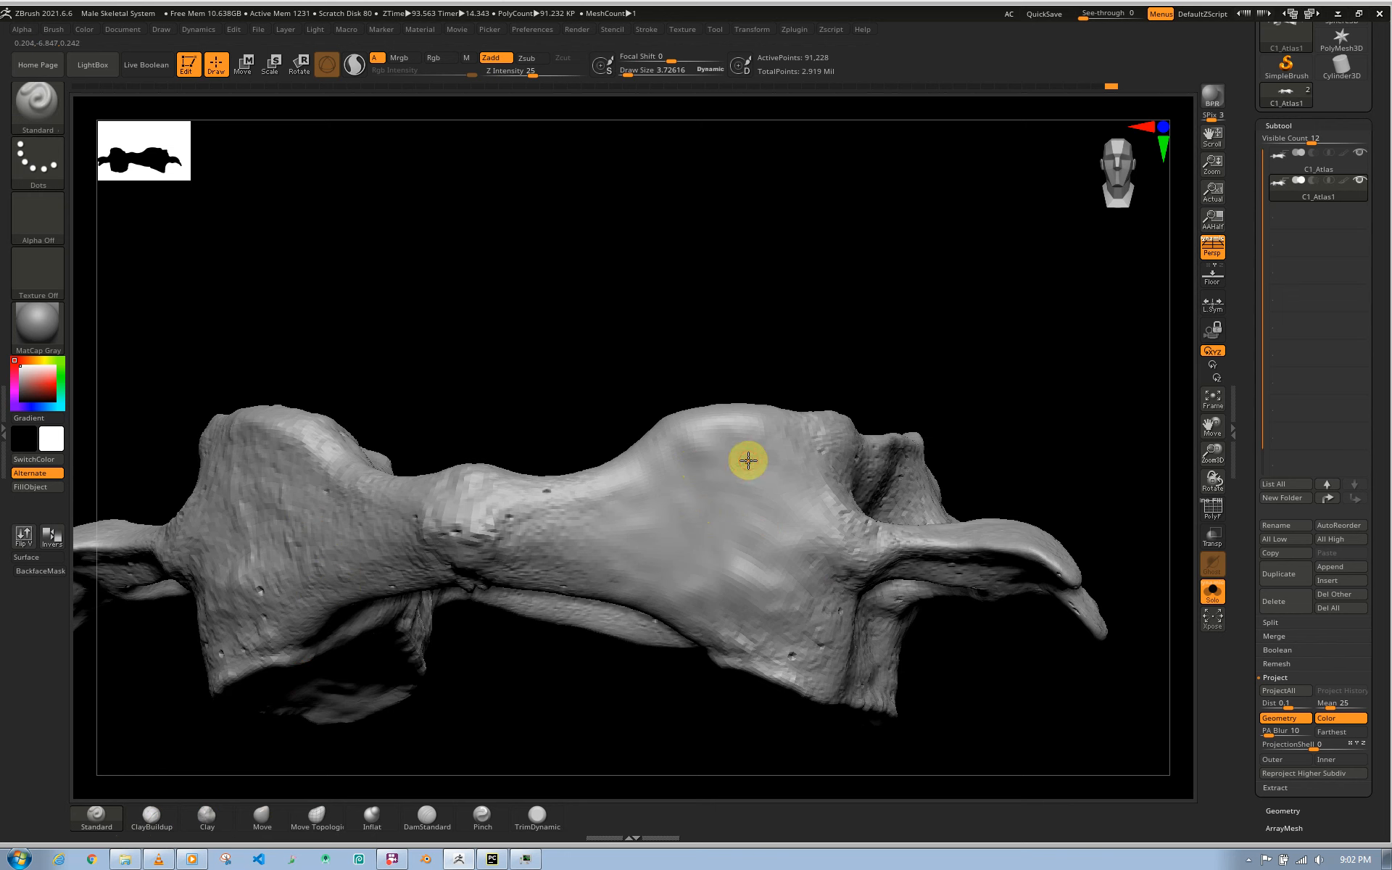
drag(761, 452, 782, 465)
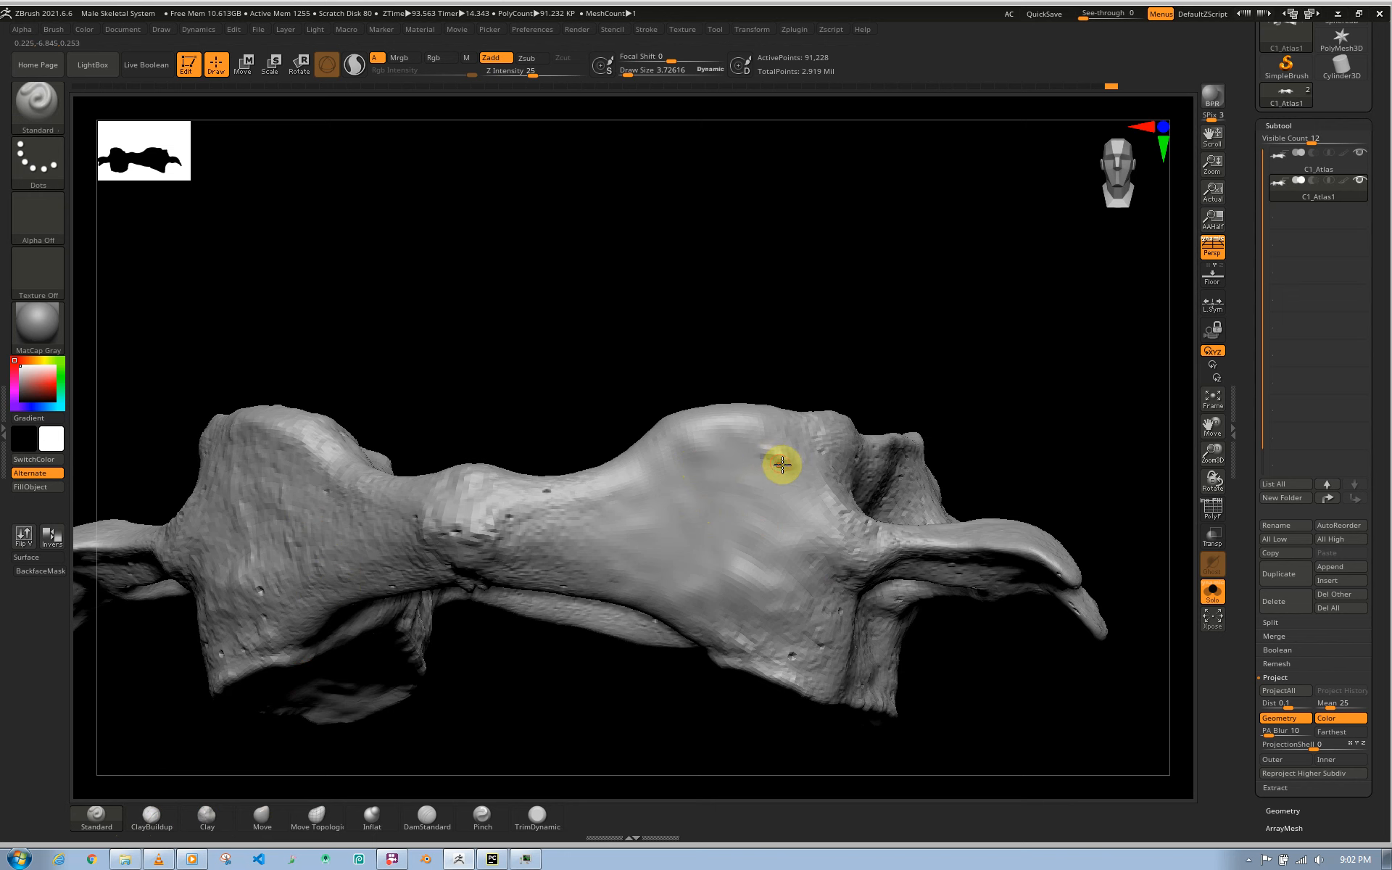
key(ctrl+z)
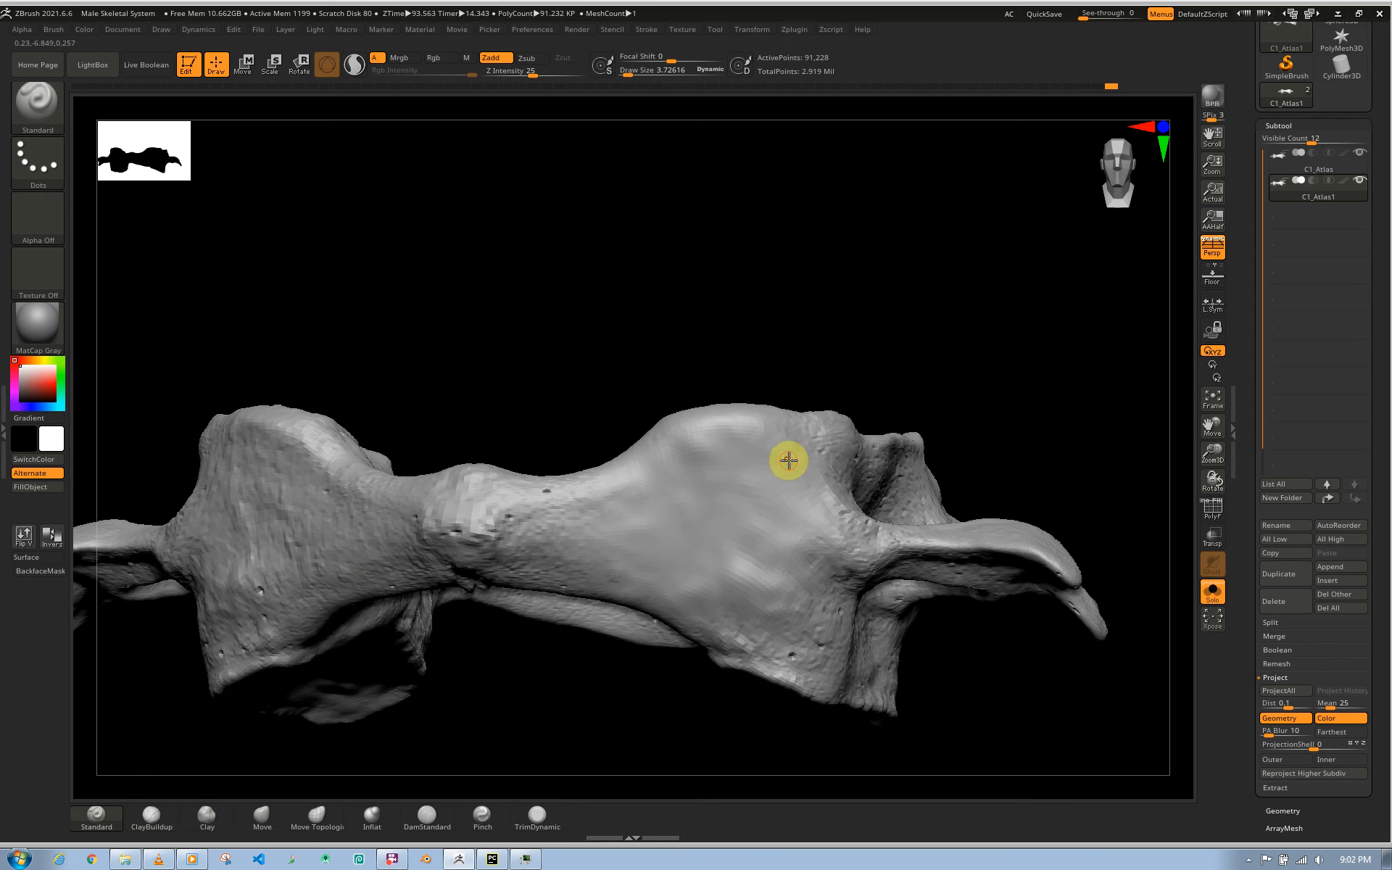
key(u)
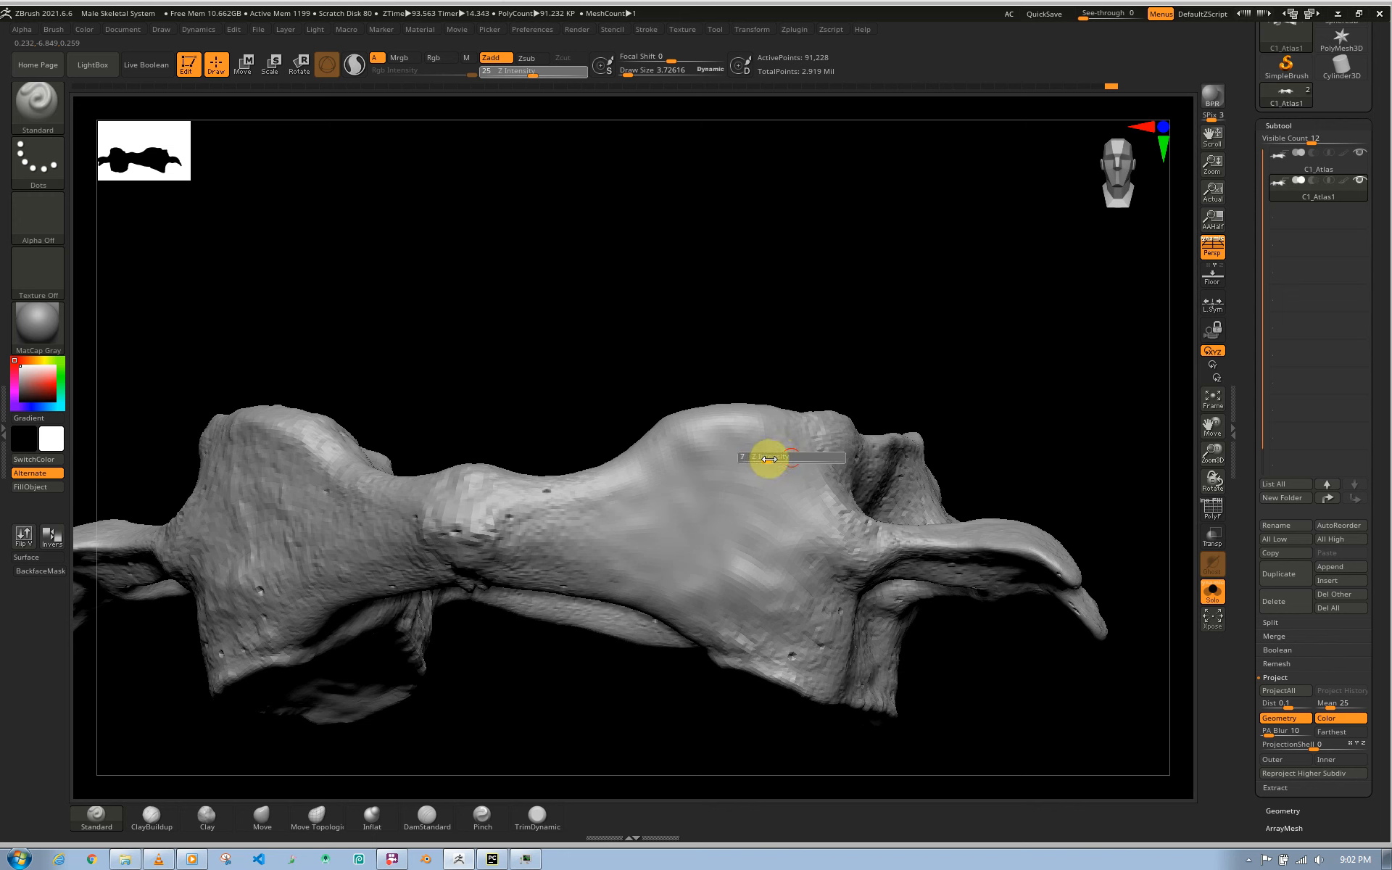
mouse_move(770, 459)
mouse_down()
mouse_move(796, 466)
mouse_move(805, 498)
mouse_up()
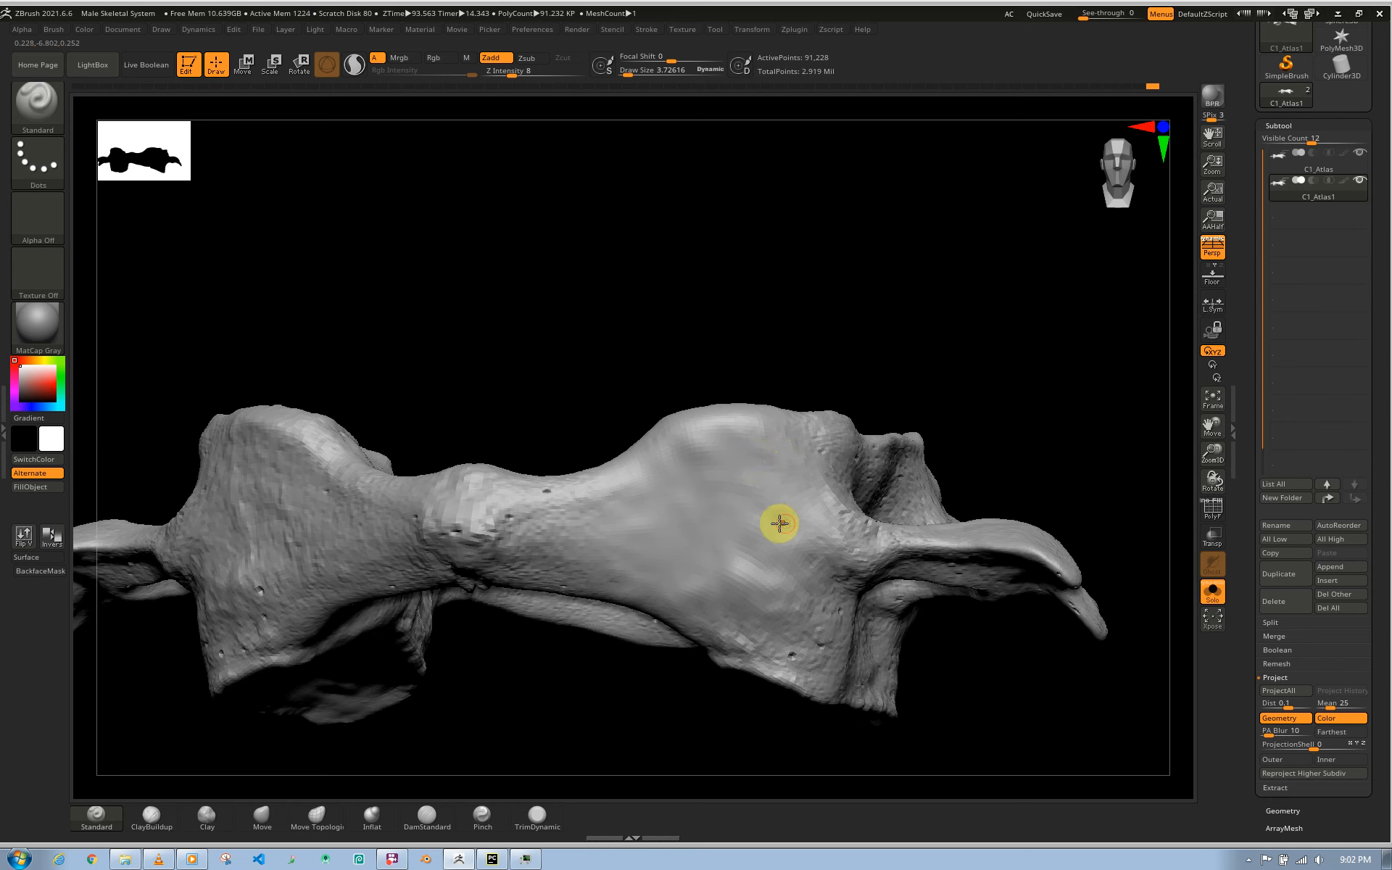
- Lay light Standard strokes over the middle, lower and upper inner areas of the right-hand lateral mass
drag(727, 542, 650, 536)
mouse_move(721, 571)
mouse_down()
mouse_move(588, 540)
mouse_move(658, 600)
mouse_up()
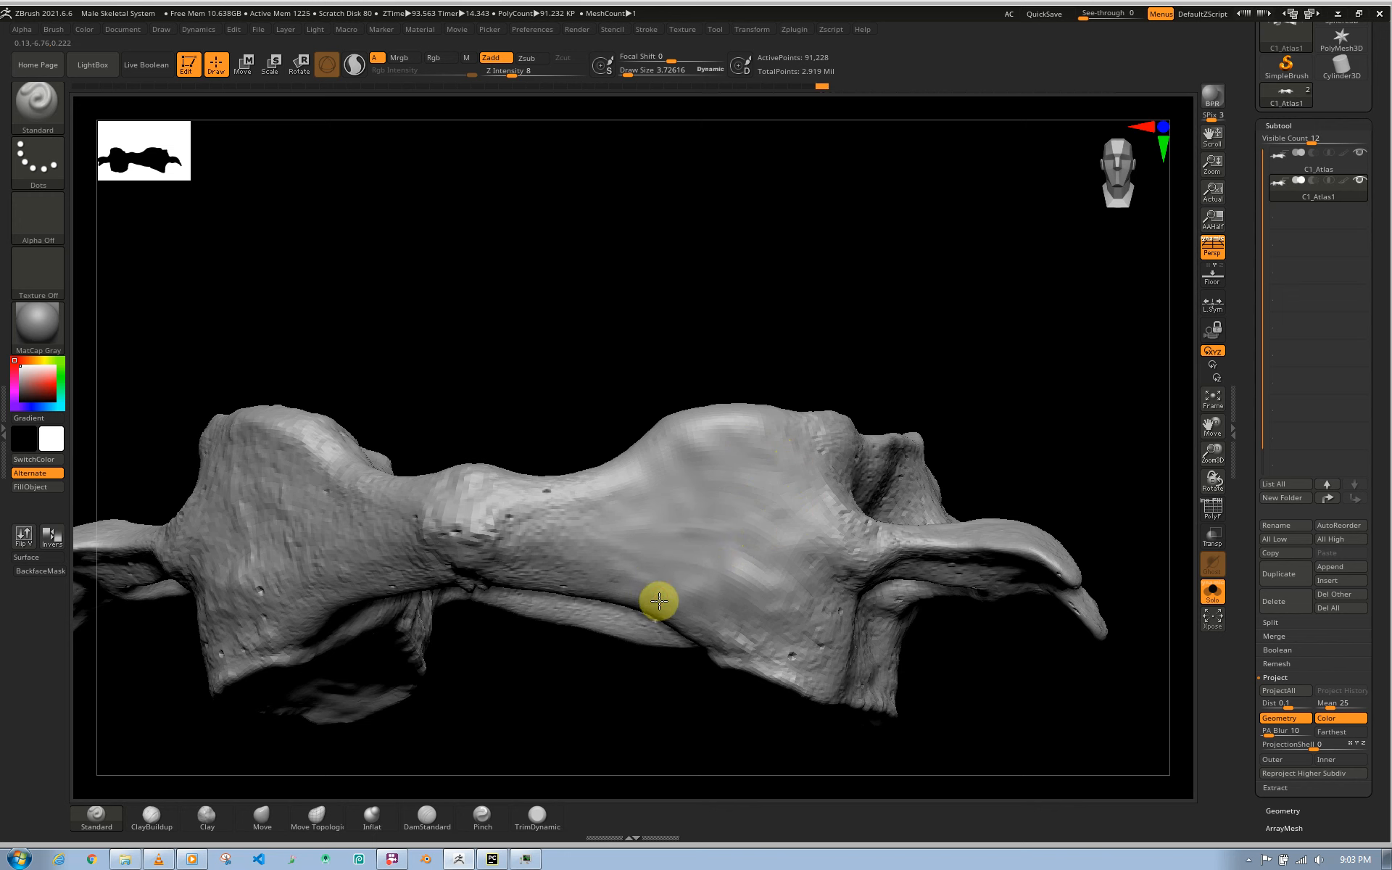
drag(709, 496, 700, 469)
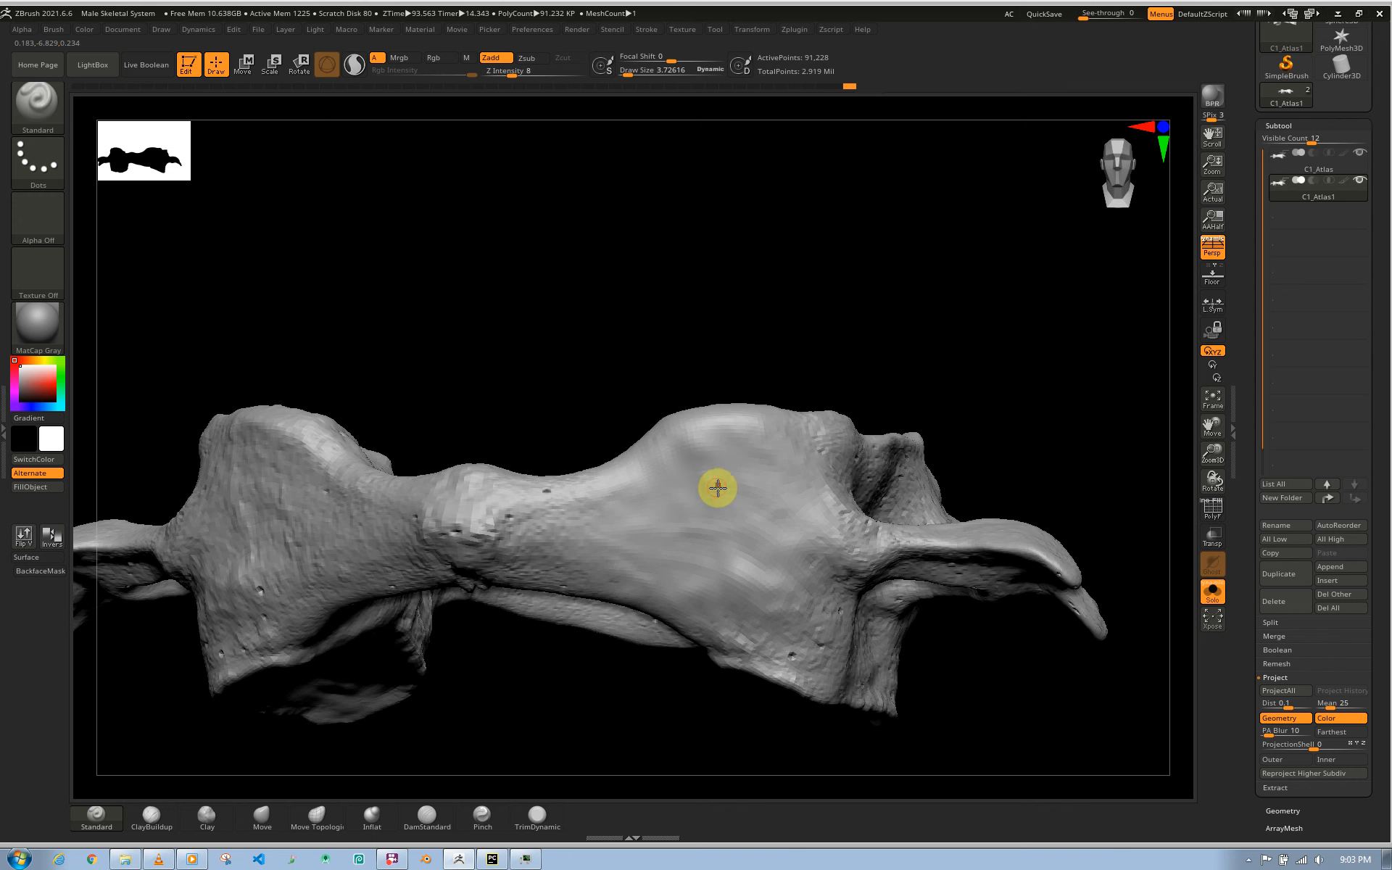
mouse_move(815, 516)
mouse_down()
mouse_move(789, 498)
mouse_move(785, 533)
mouse_up()
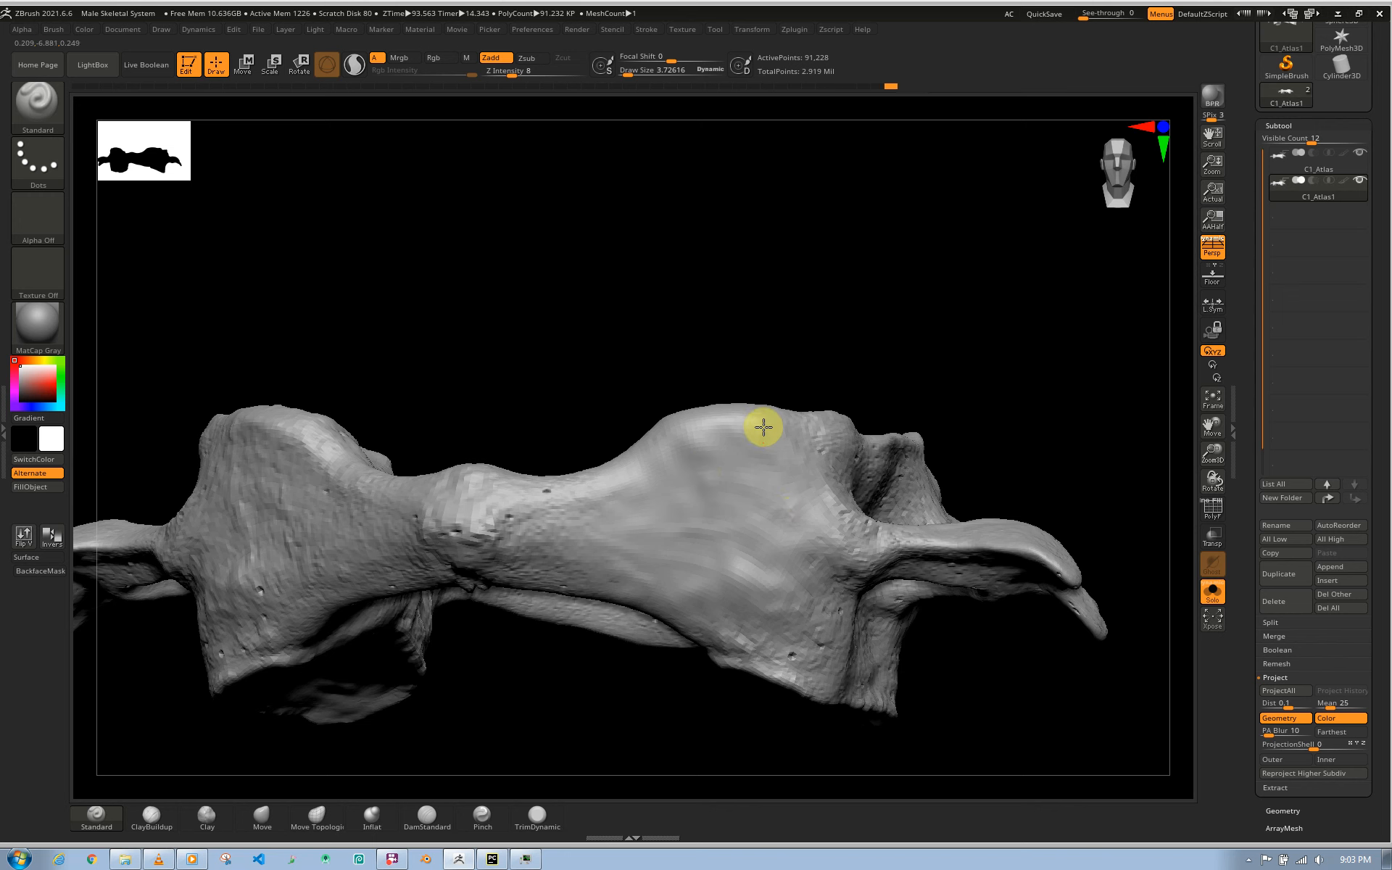
mouse_move(714, 426)
mouse_down()
mouse_move(662, 444)
mouse_move(668, 483)
mouse_move(626, 478)
mouse_move(649, 509)
mouse_up()
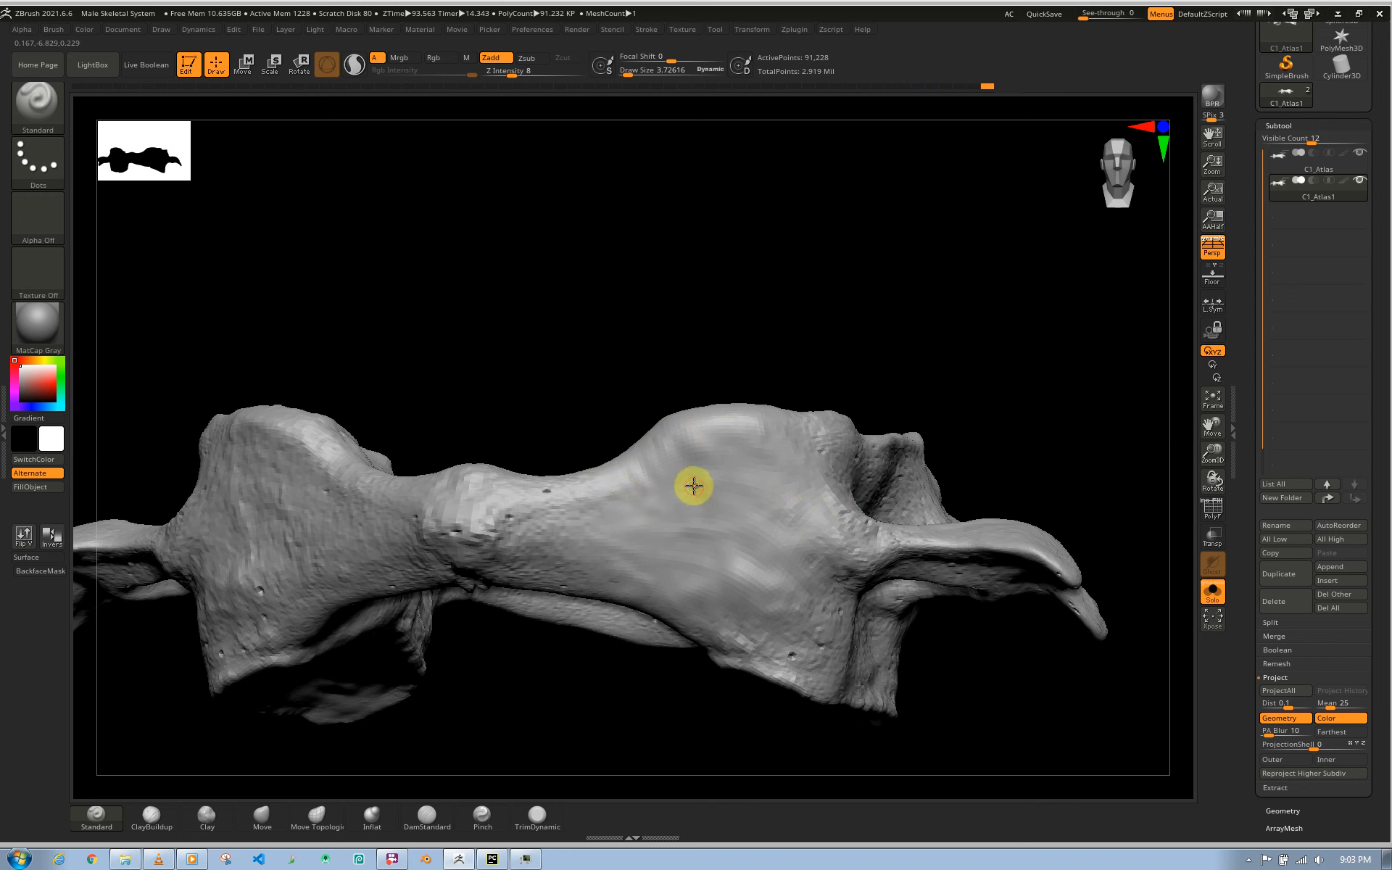
- Add short Standard strokes near the upper rim, inner slope and lower area of the right-hand lateral mass, with one inverted stroke below the rim
drag(749, 451, 724, 432)
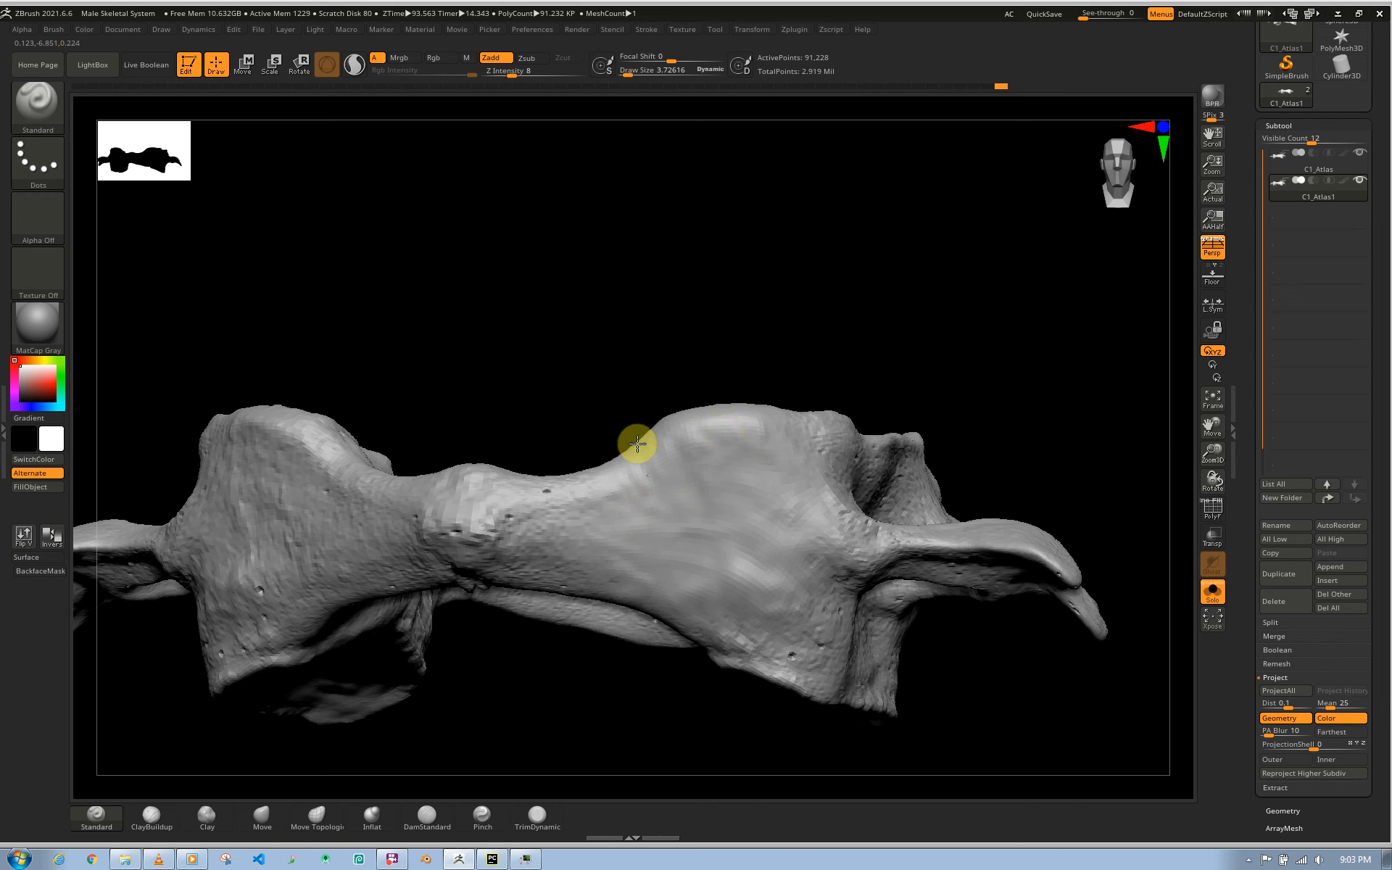
drag(659, 469, 643, 450)
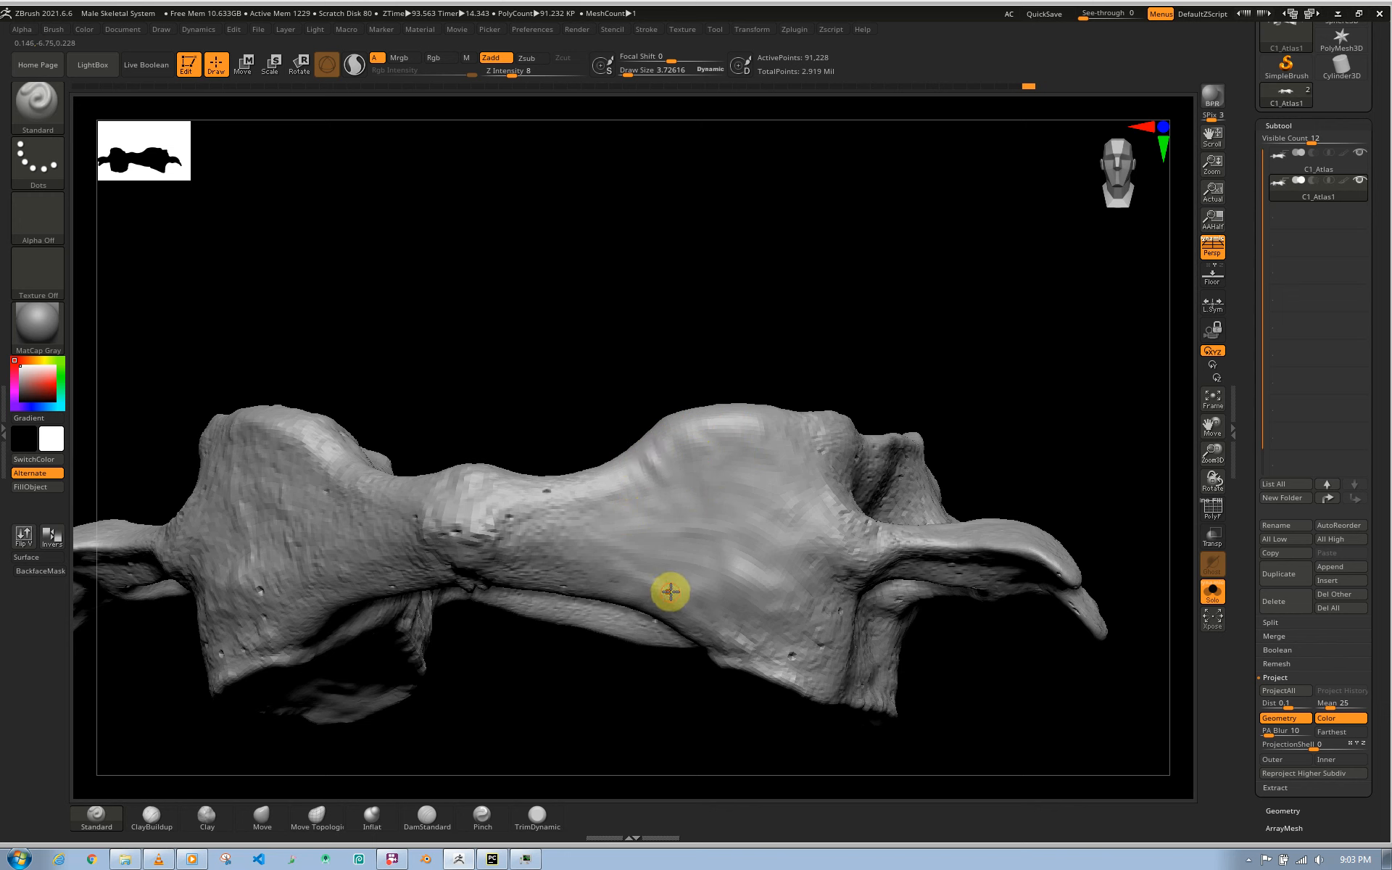
drag(721, 600, 712, 574)
drag(668, 542, 674, 538)
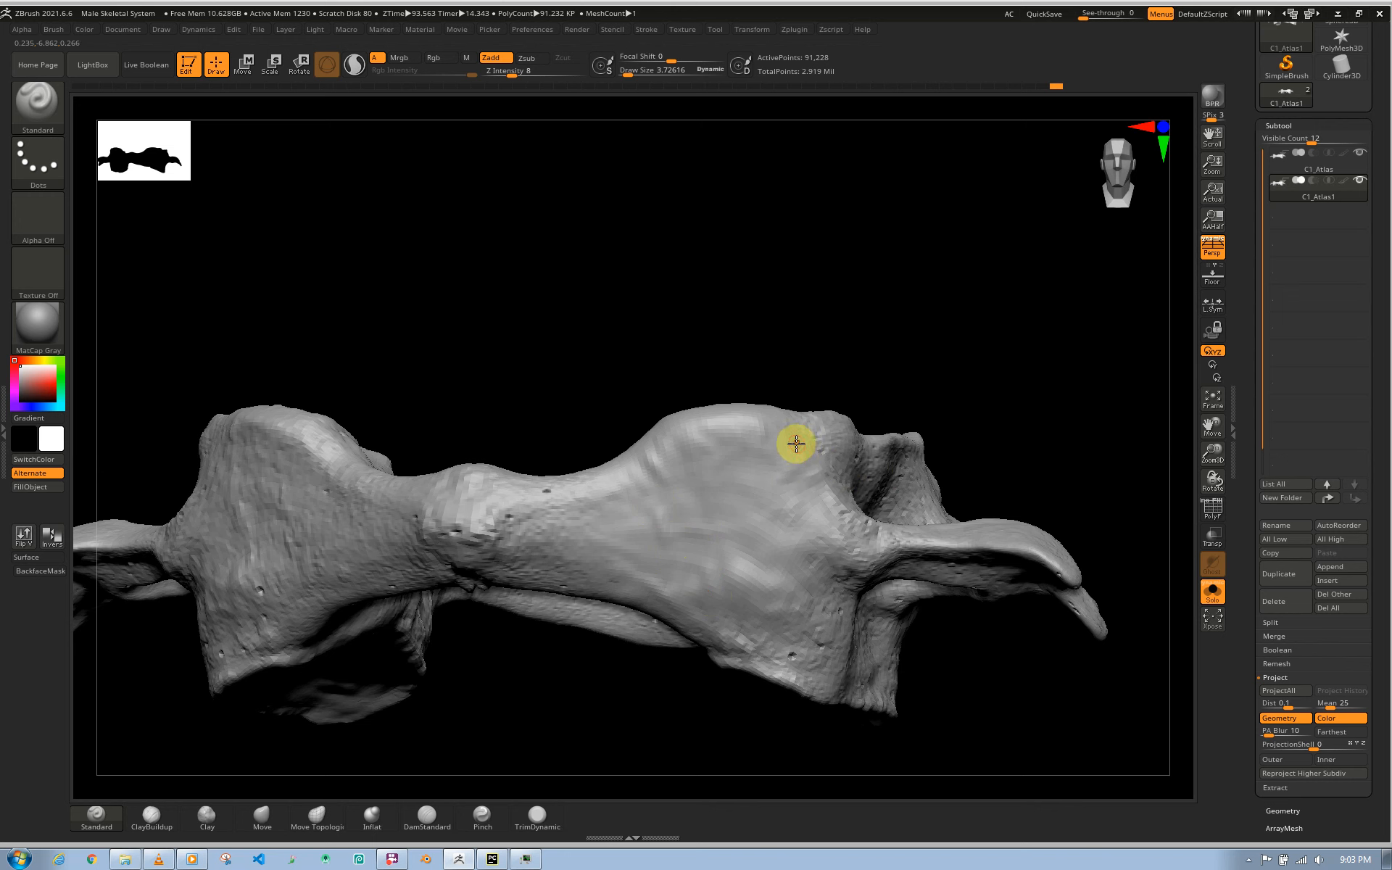
drag(786, 429, 786, 438)
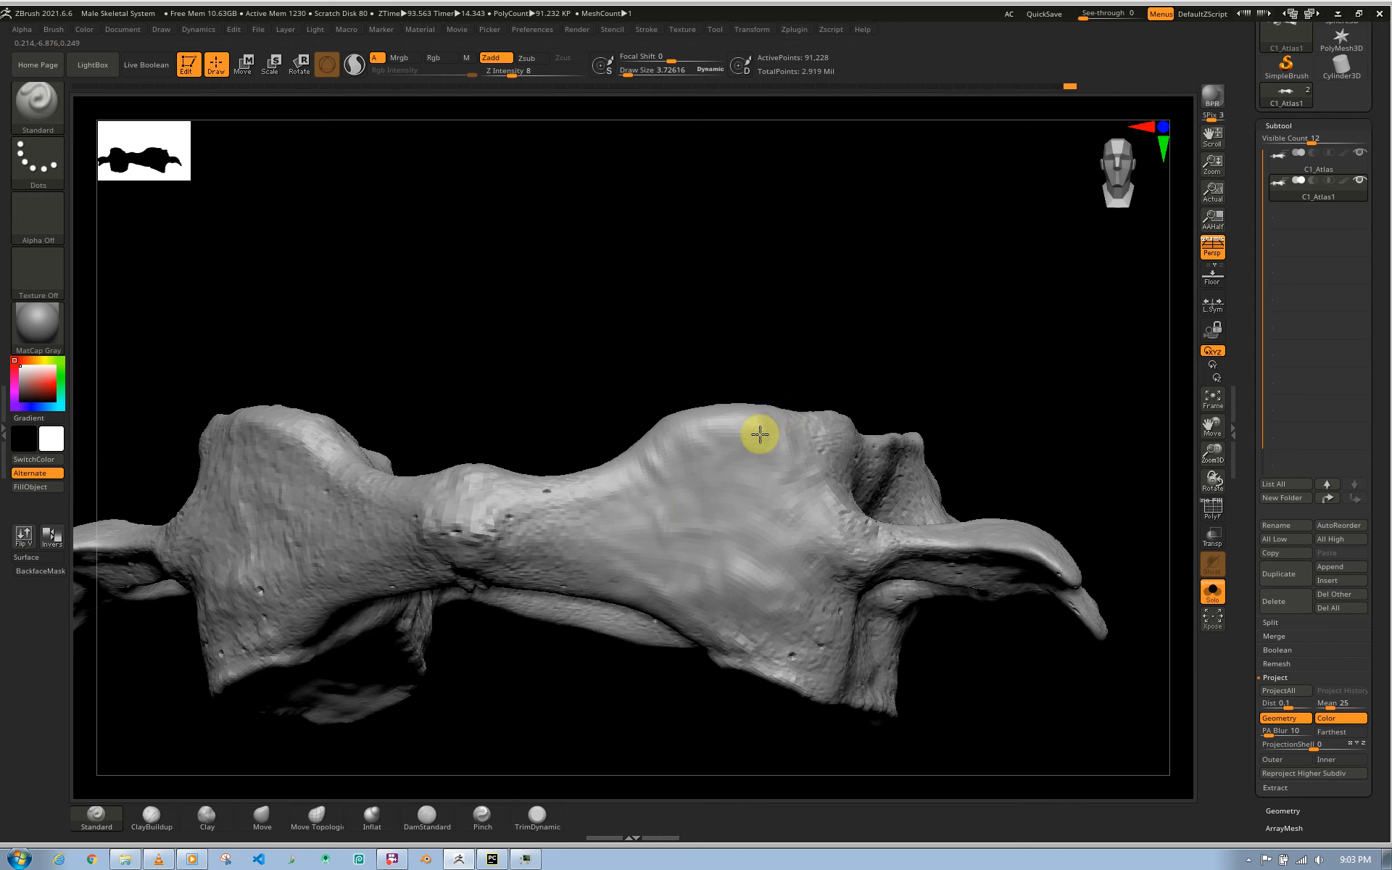
alt+drag(767, 414, 764, 454)
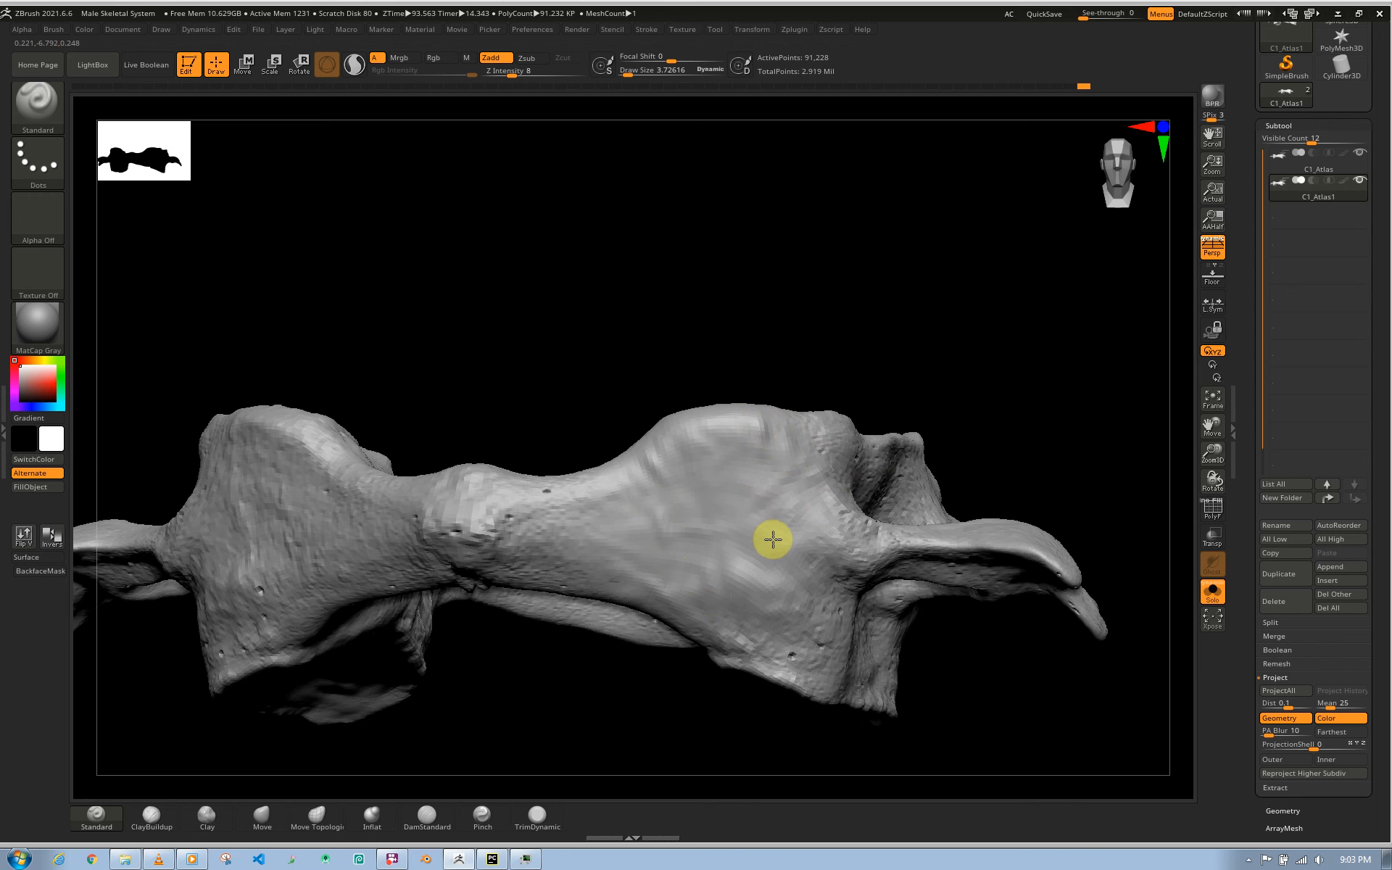
- Work Standard strokes from the crest of the right-hand lateral mass down its inner side and out toward the transverse process
right_drag(773, 540, 807, 537)
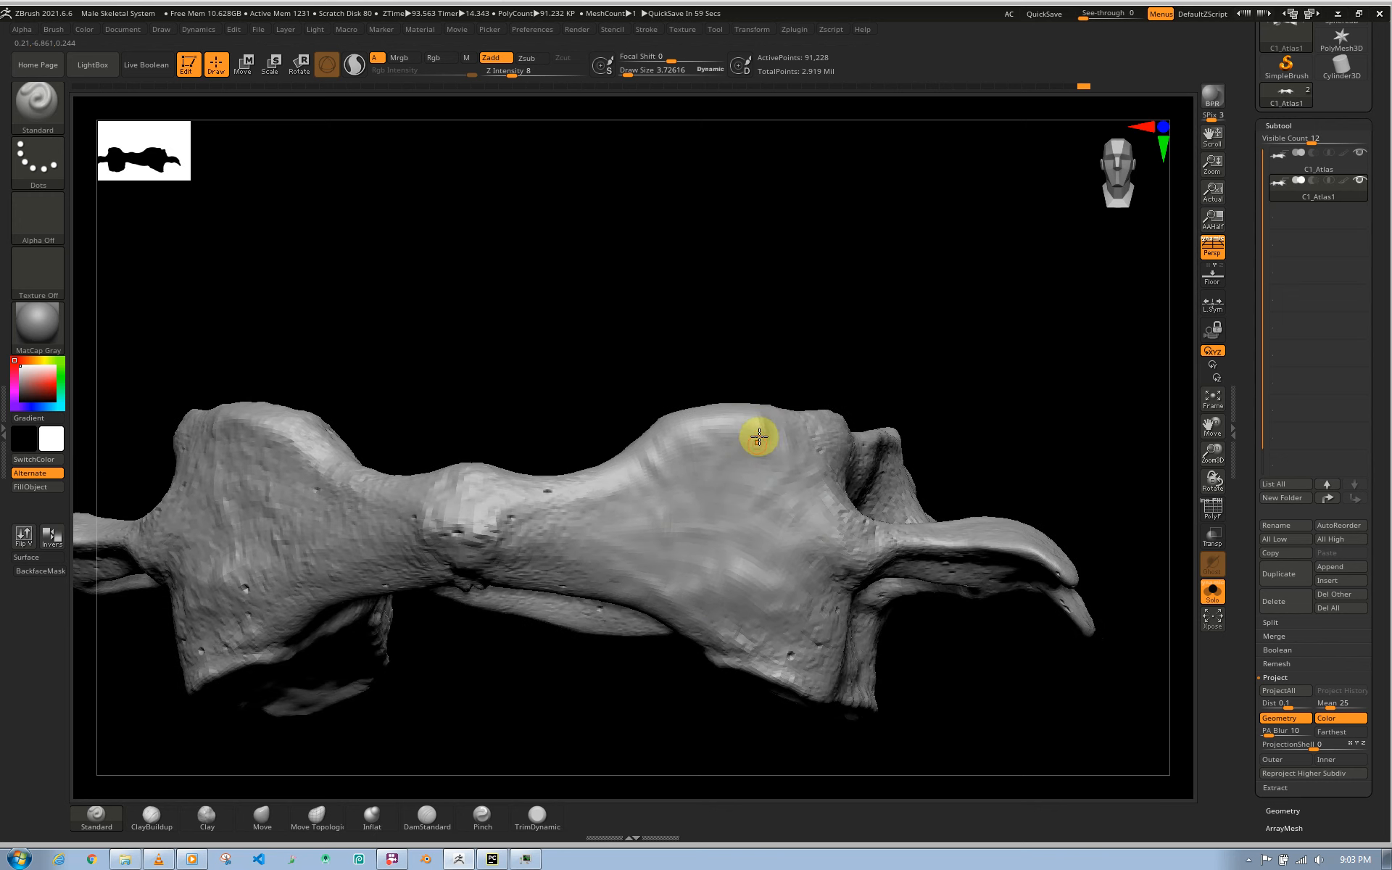
drag(749, 411, 778, 478)
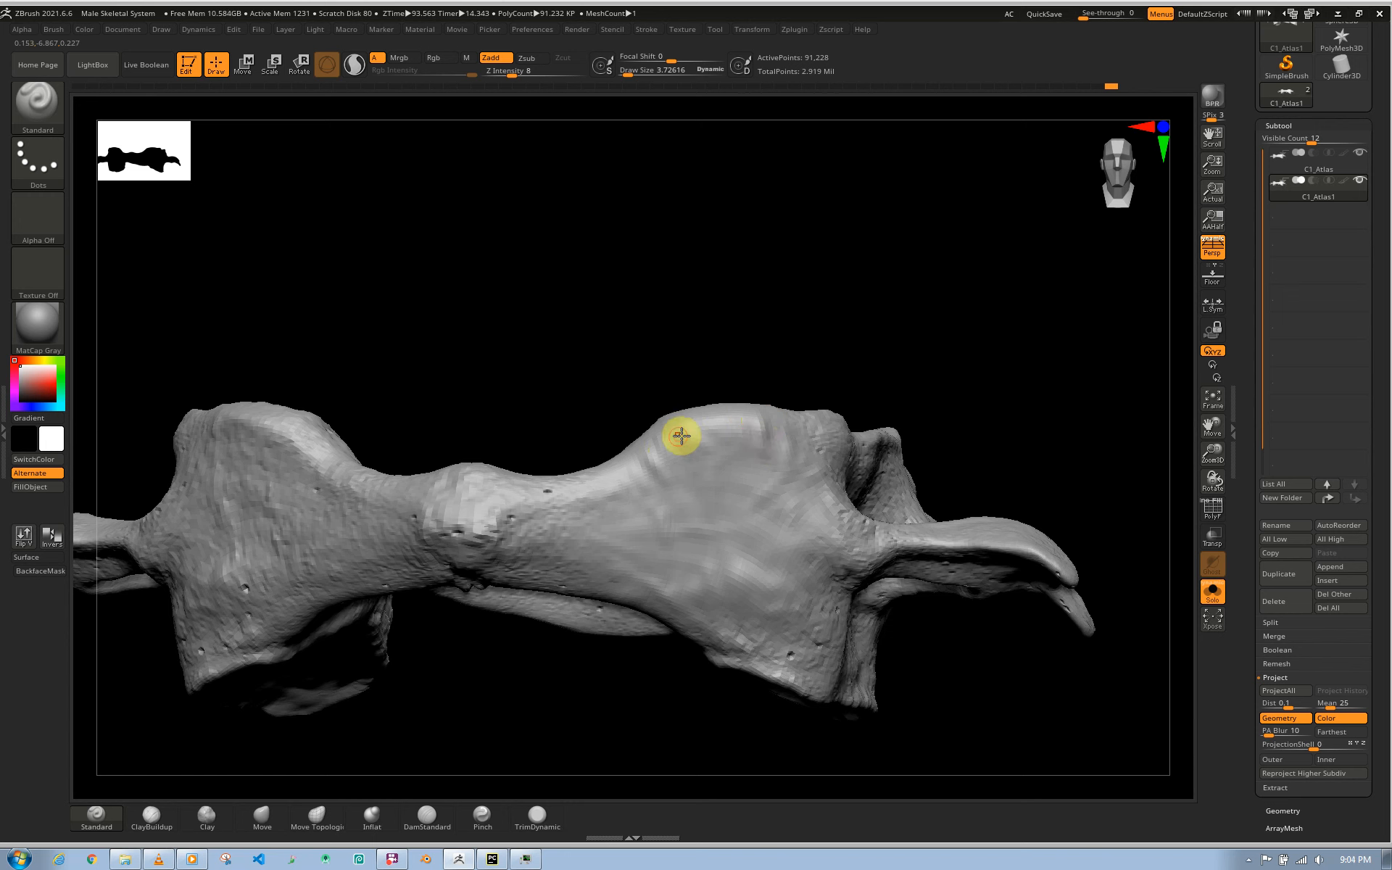
mouse_move(612, 494)
mouse_down()
mouse_move(616, 472)
mouse_move(620, 495)
mouse_up()
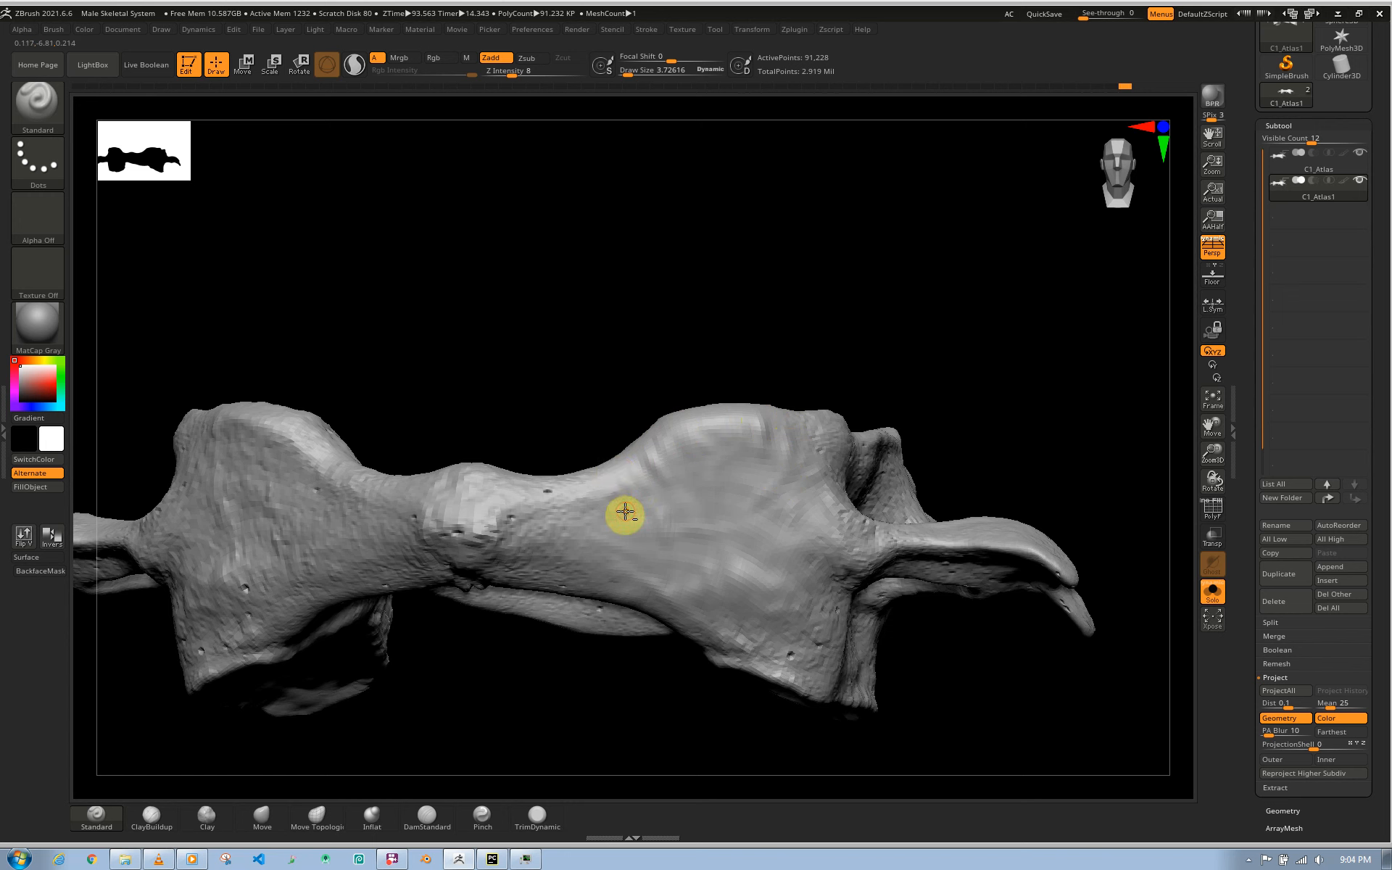
drag(612, 535, 640, 564)
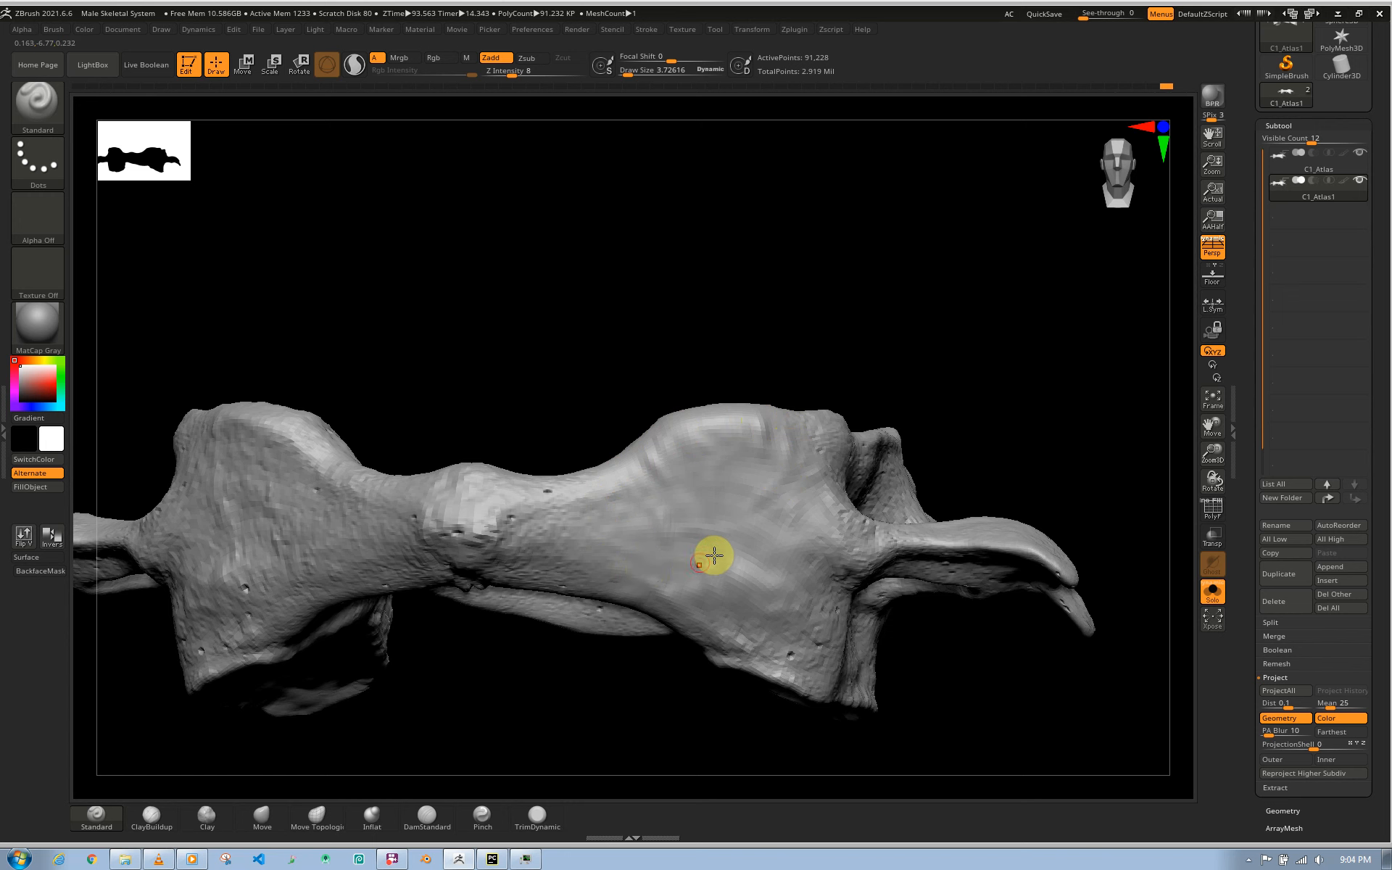
drag(739, 620, 817, 537)
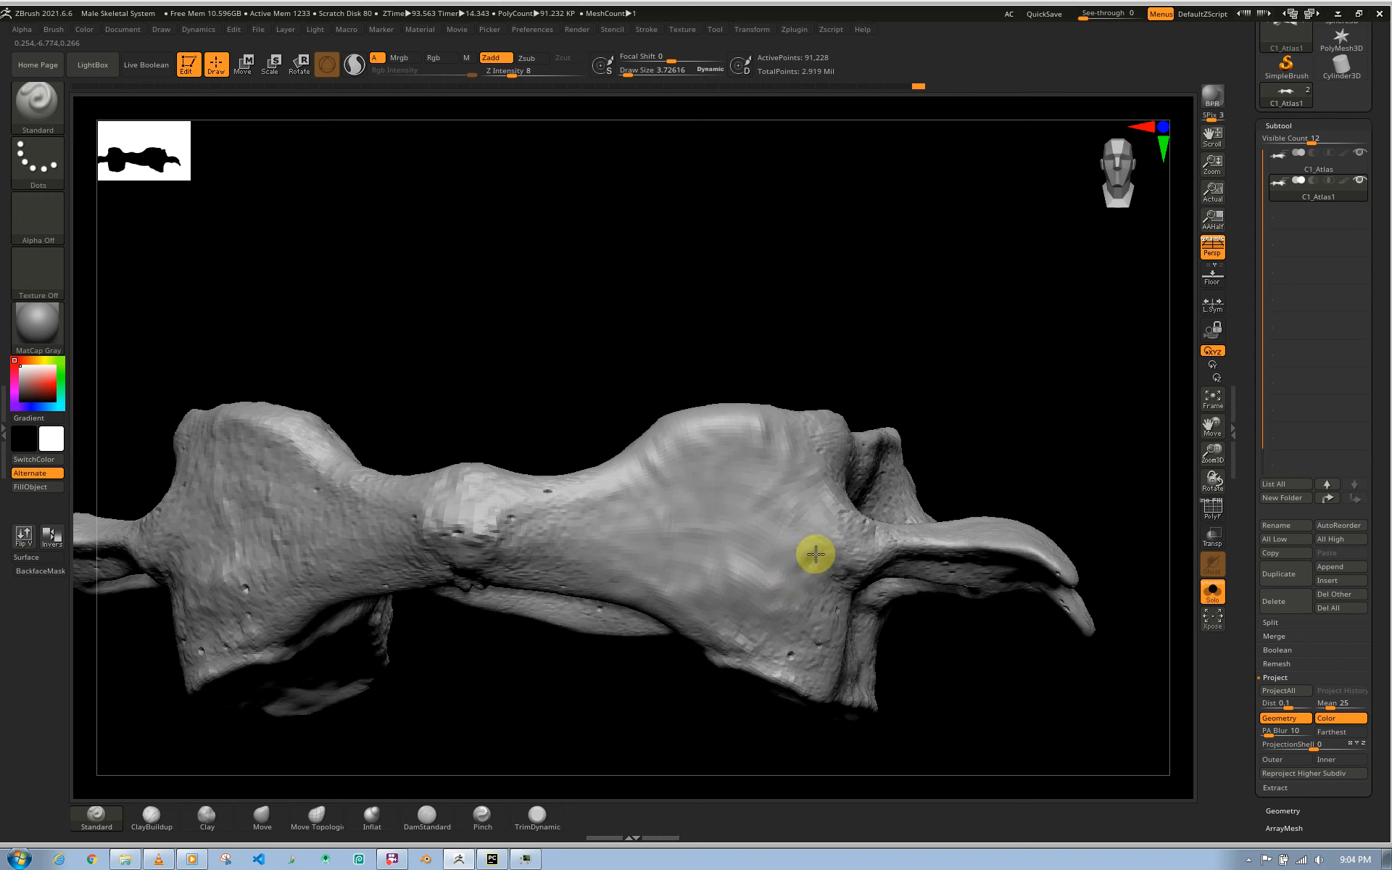
drag(801, 575, 829, 553)
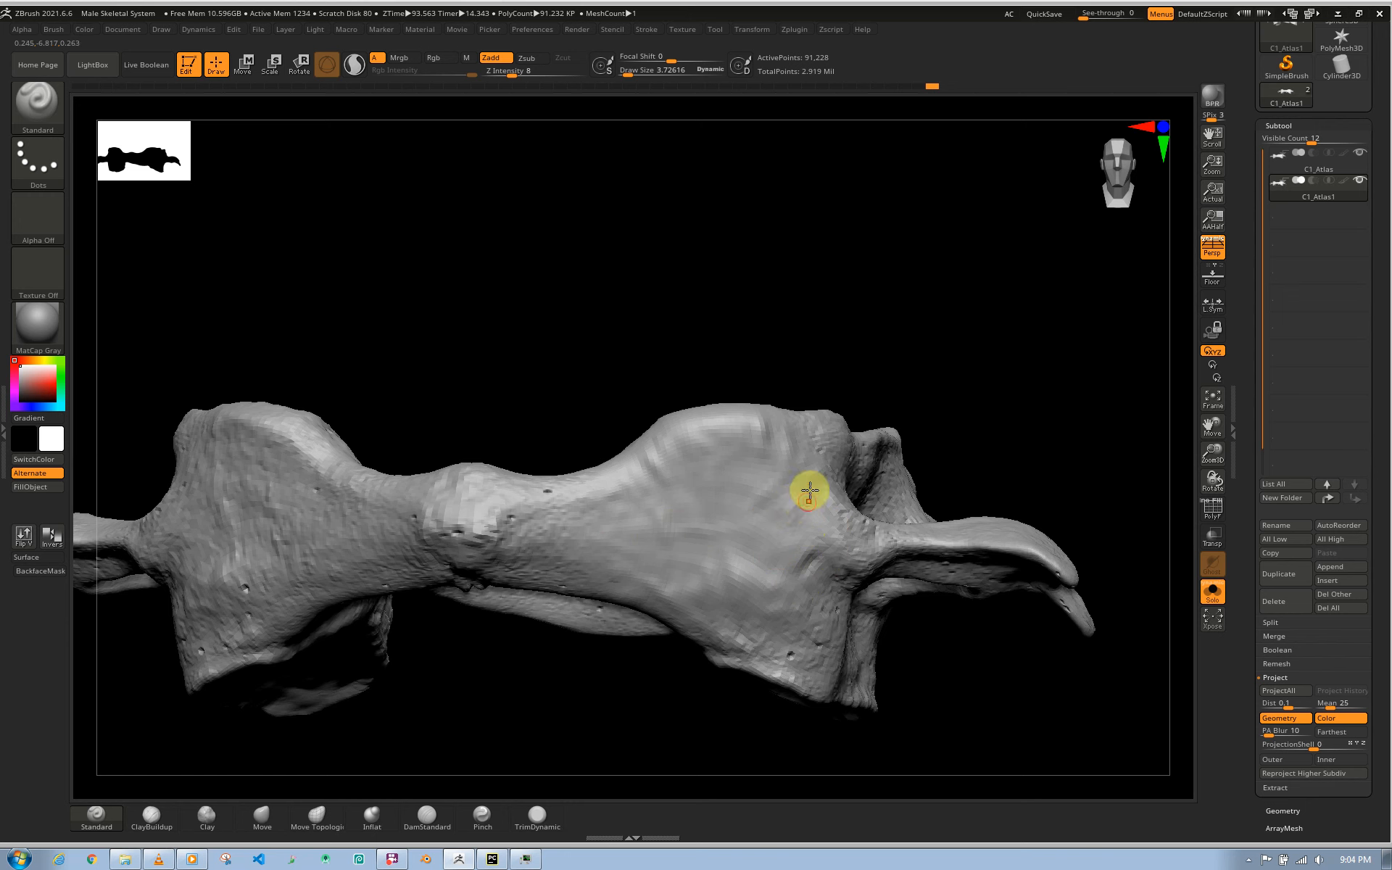
drag(775, 532, 828, 488)
- Raise C1_Atlas1 one subdivision level, set the draw size to about 3 and refine the right-hand lateral mass with finer Standard strokes
key(d)
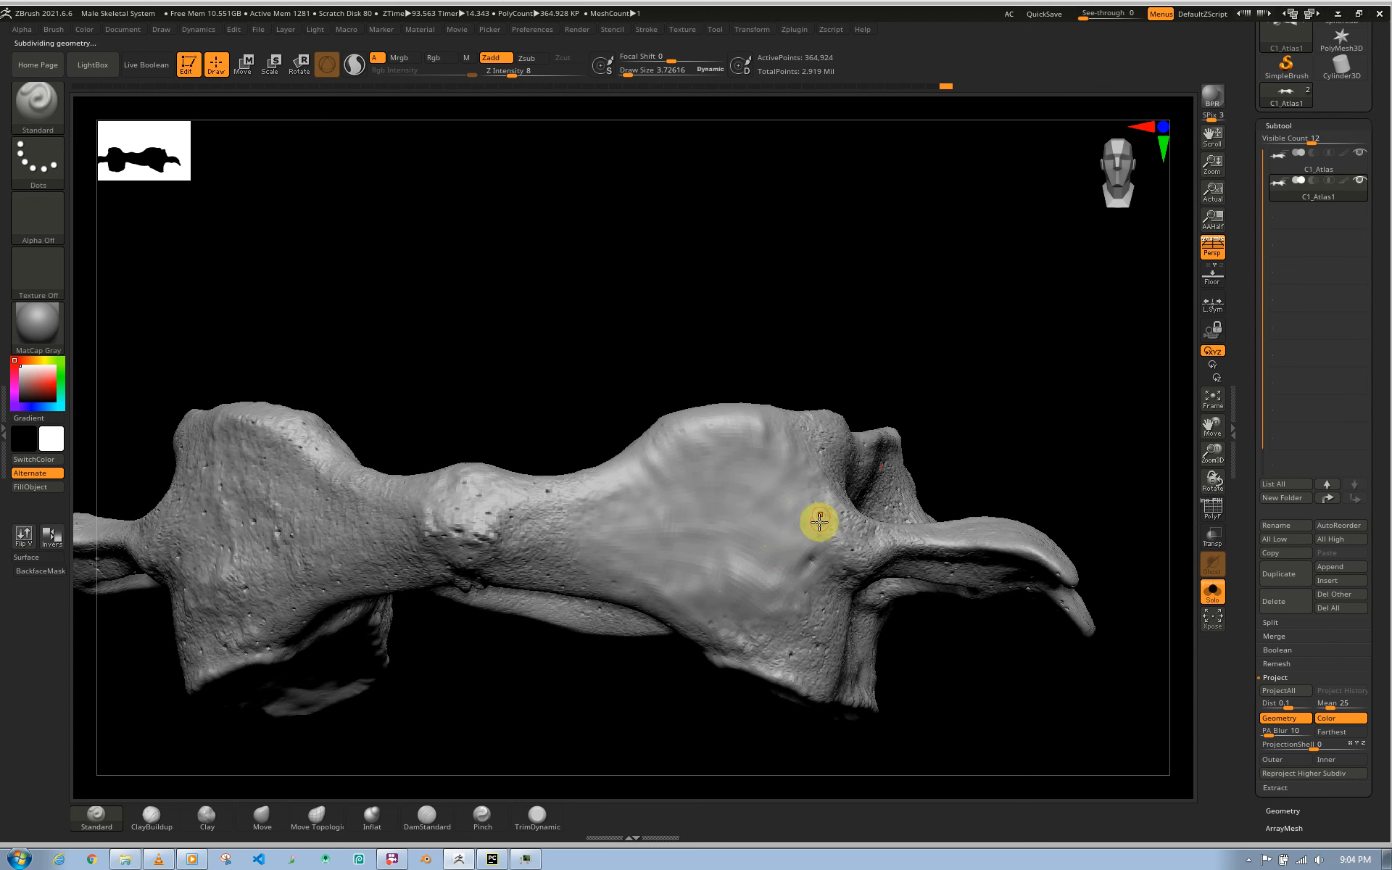
key(s)
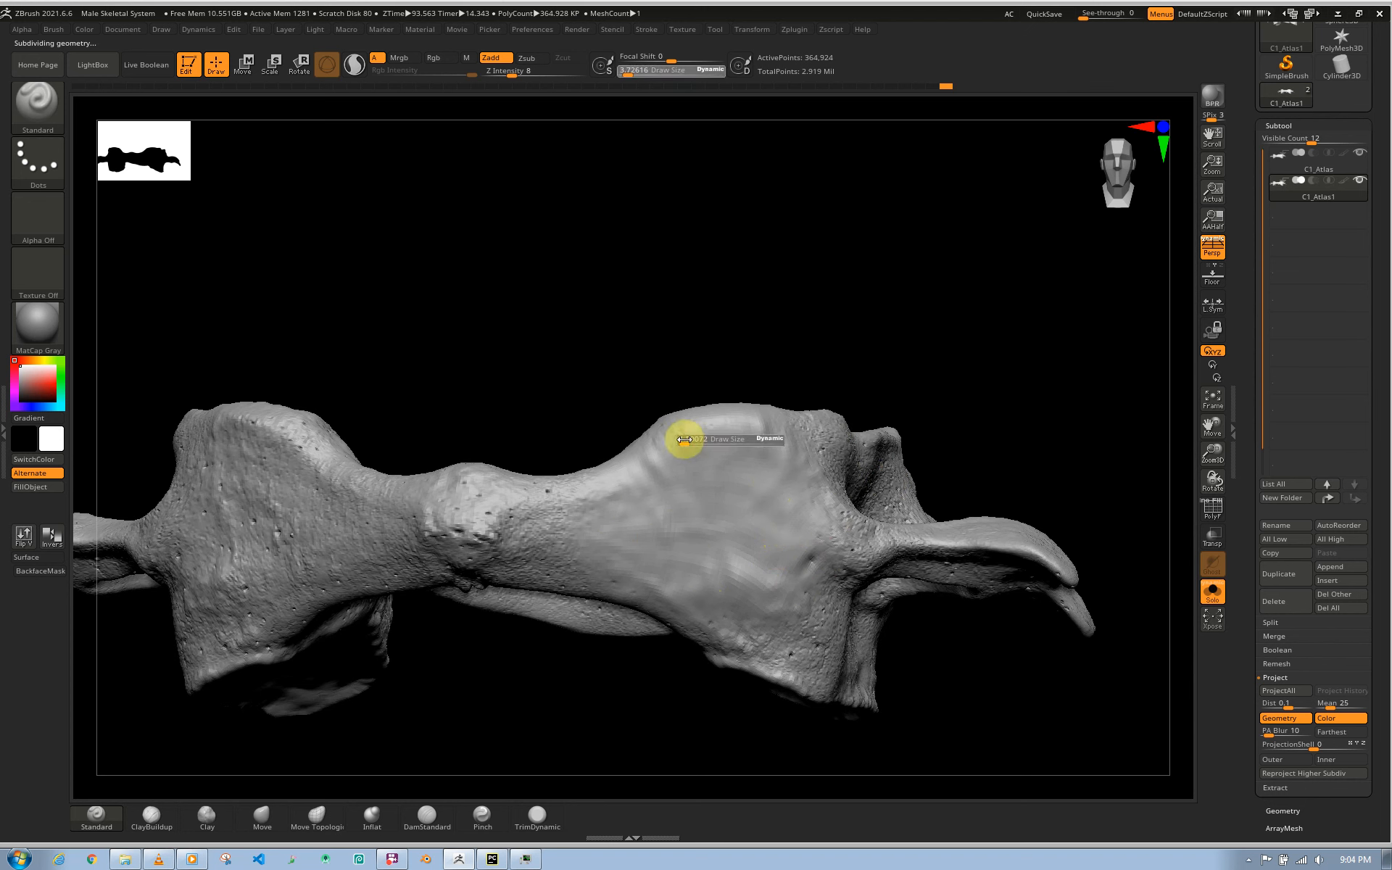
click(686, 440)
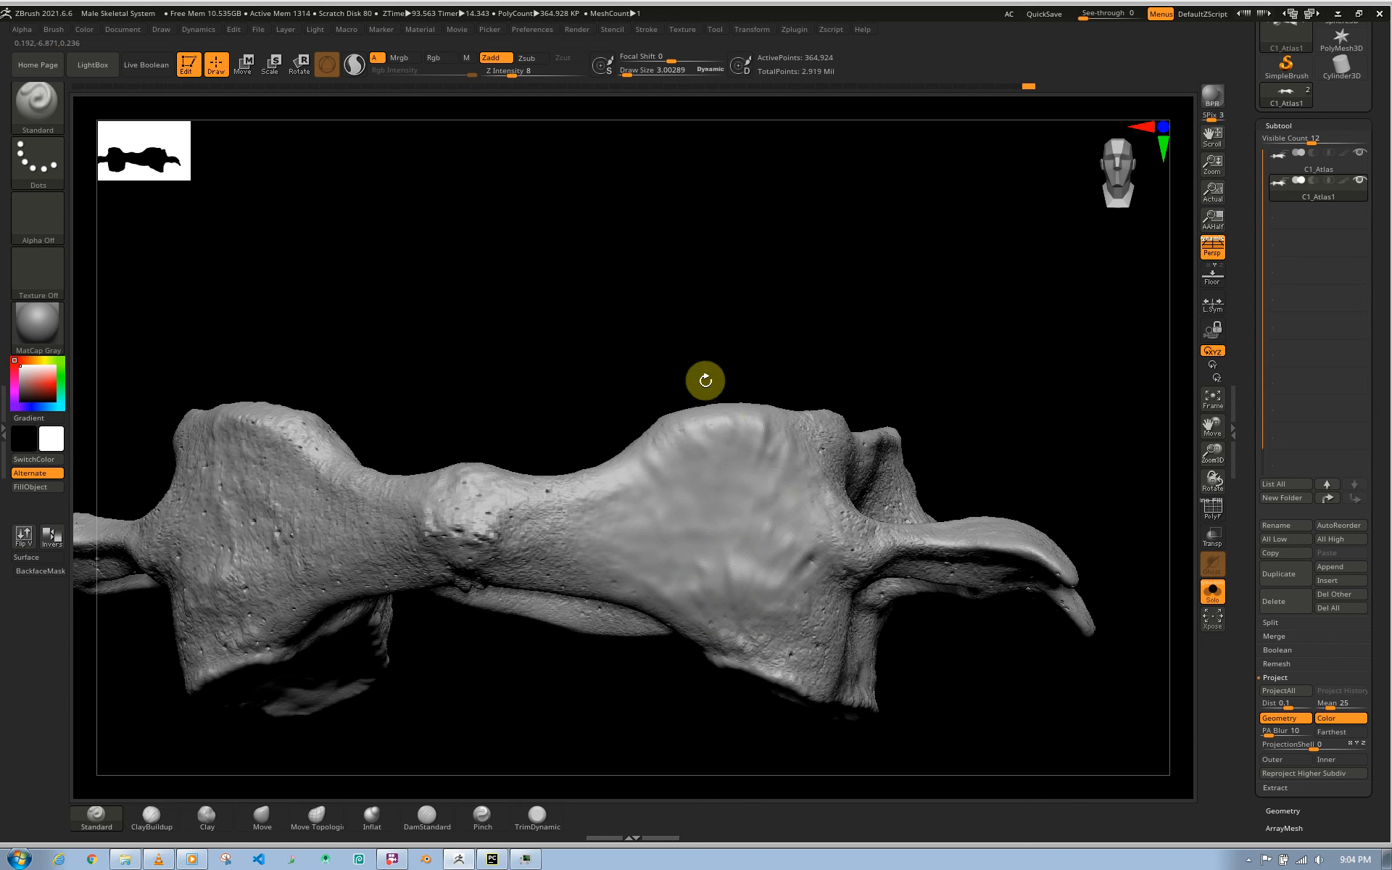
mouse_move(672, 454)
mouse_down()
mouse_move(674, 416)
mouse_move(649, 453)
mouse_up()
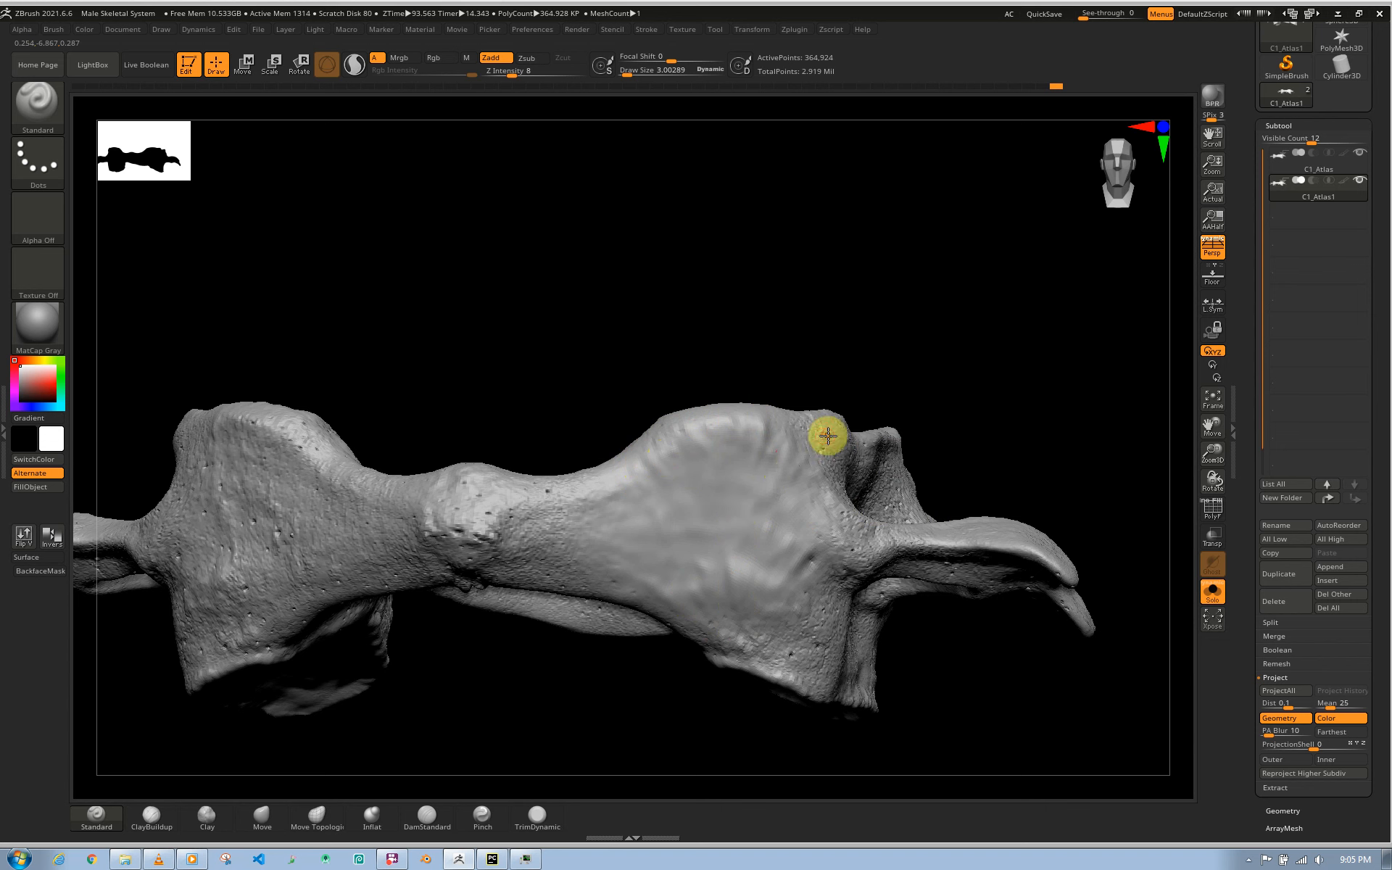
- Set up the Standard brush for carving pits, with Alpha 40, the DragRect stroke and Zsub
click(7, 347)
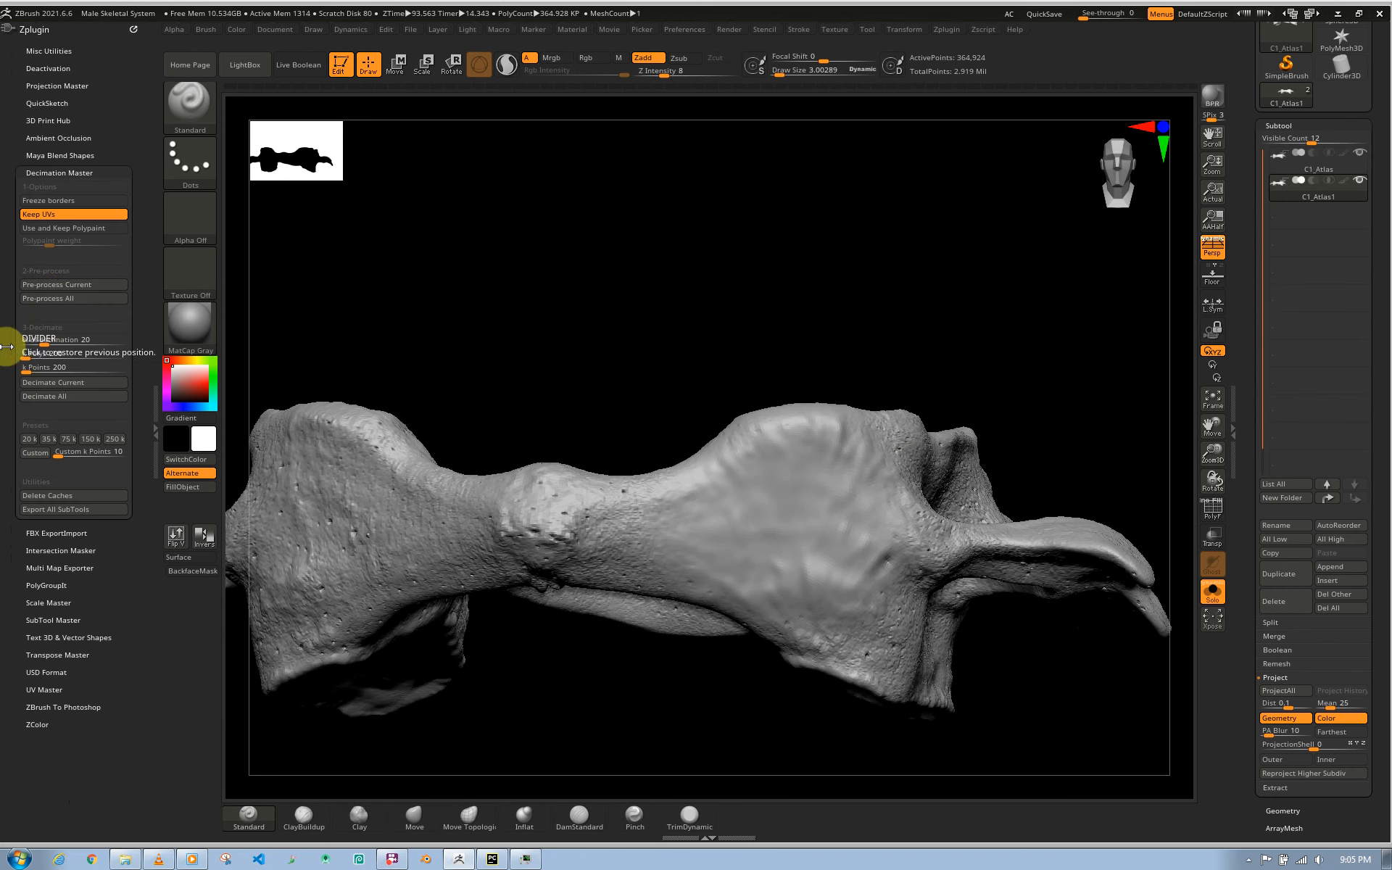
click(155, 371)
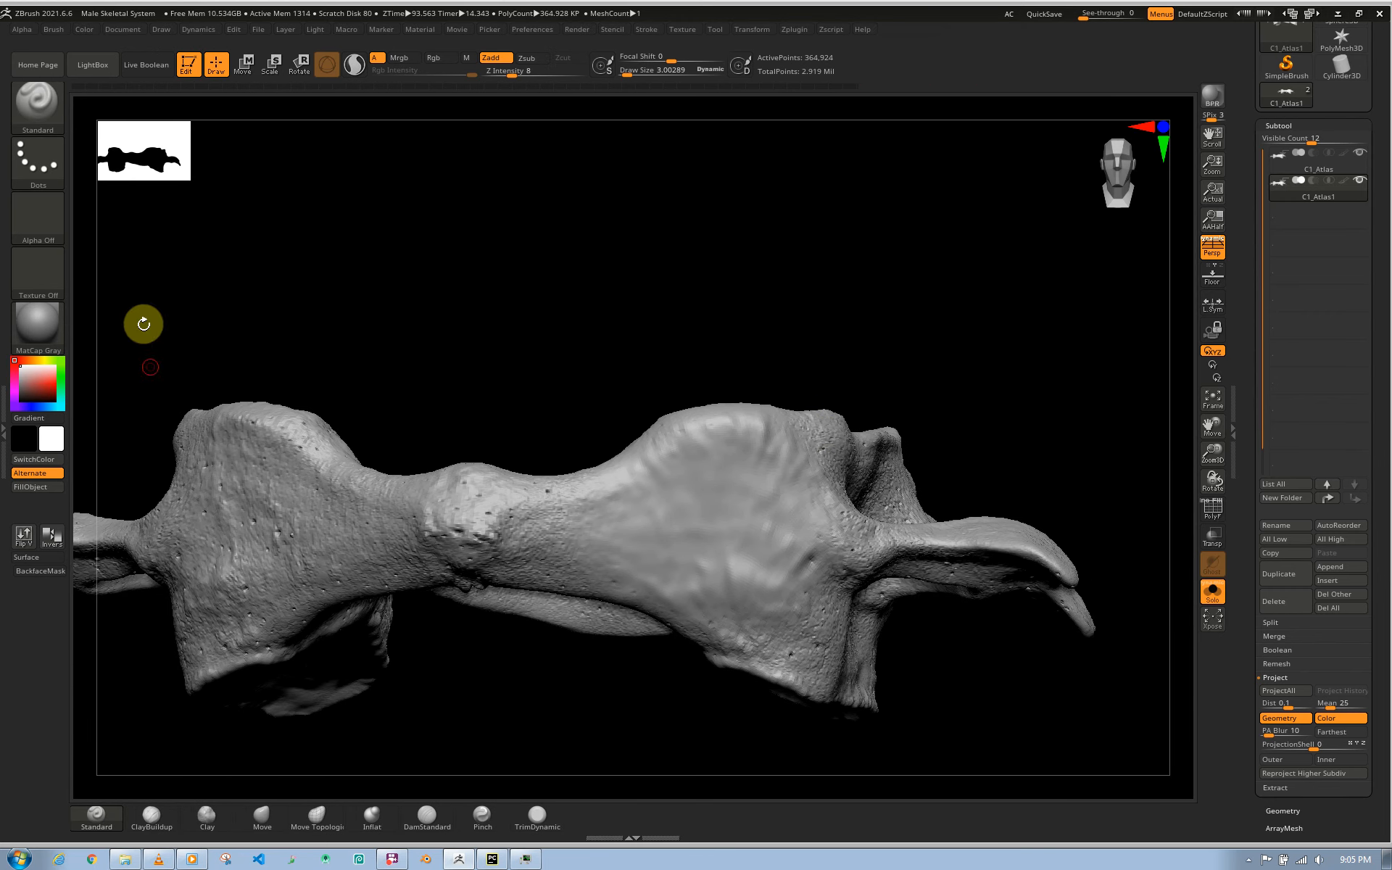
click(38, 108)
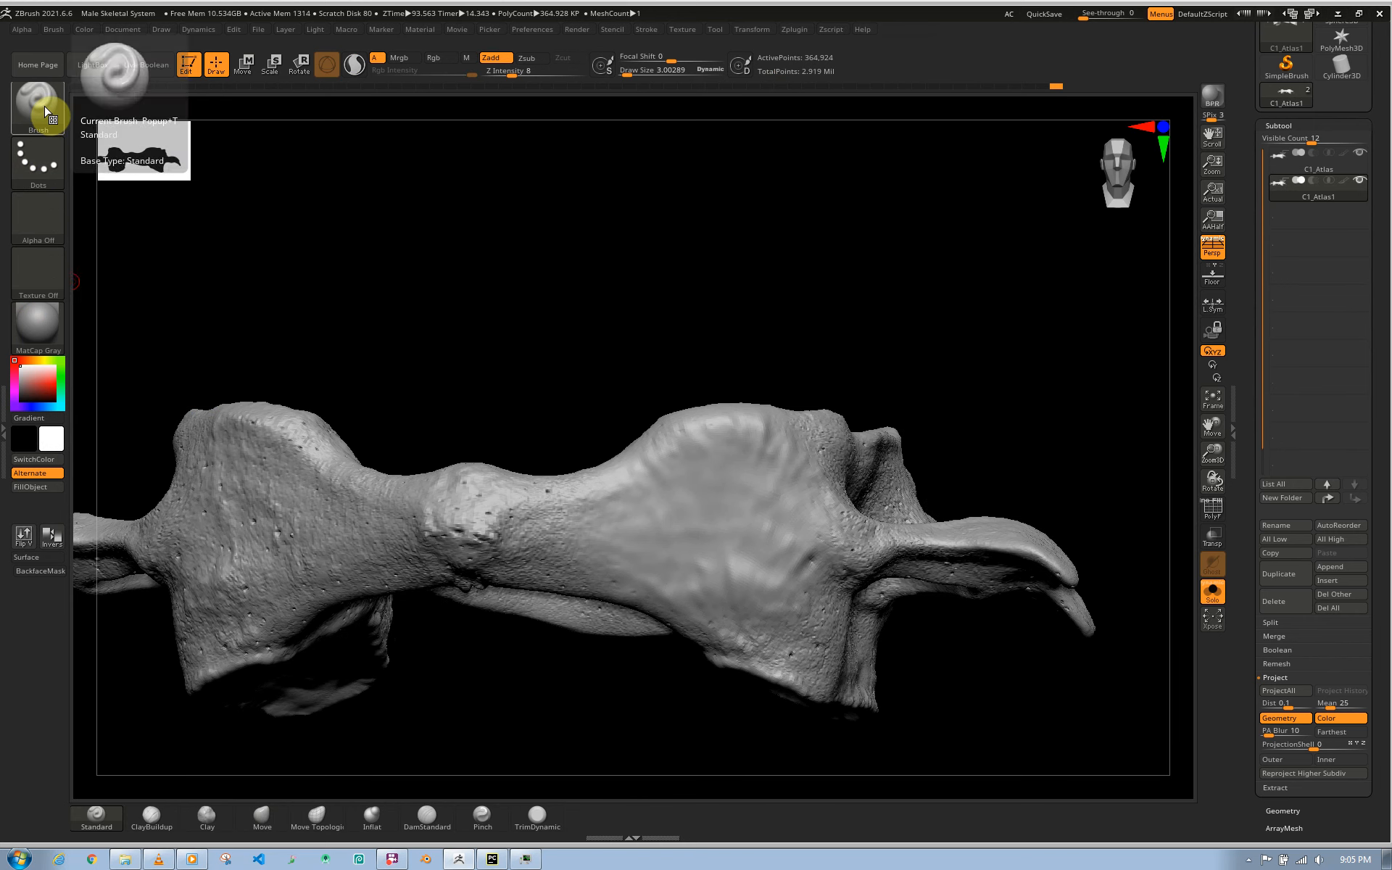
click(35, 215)
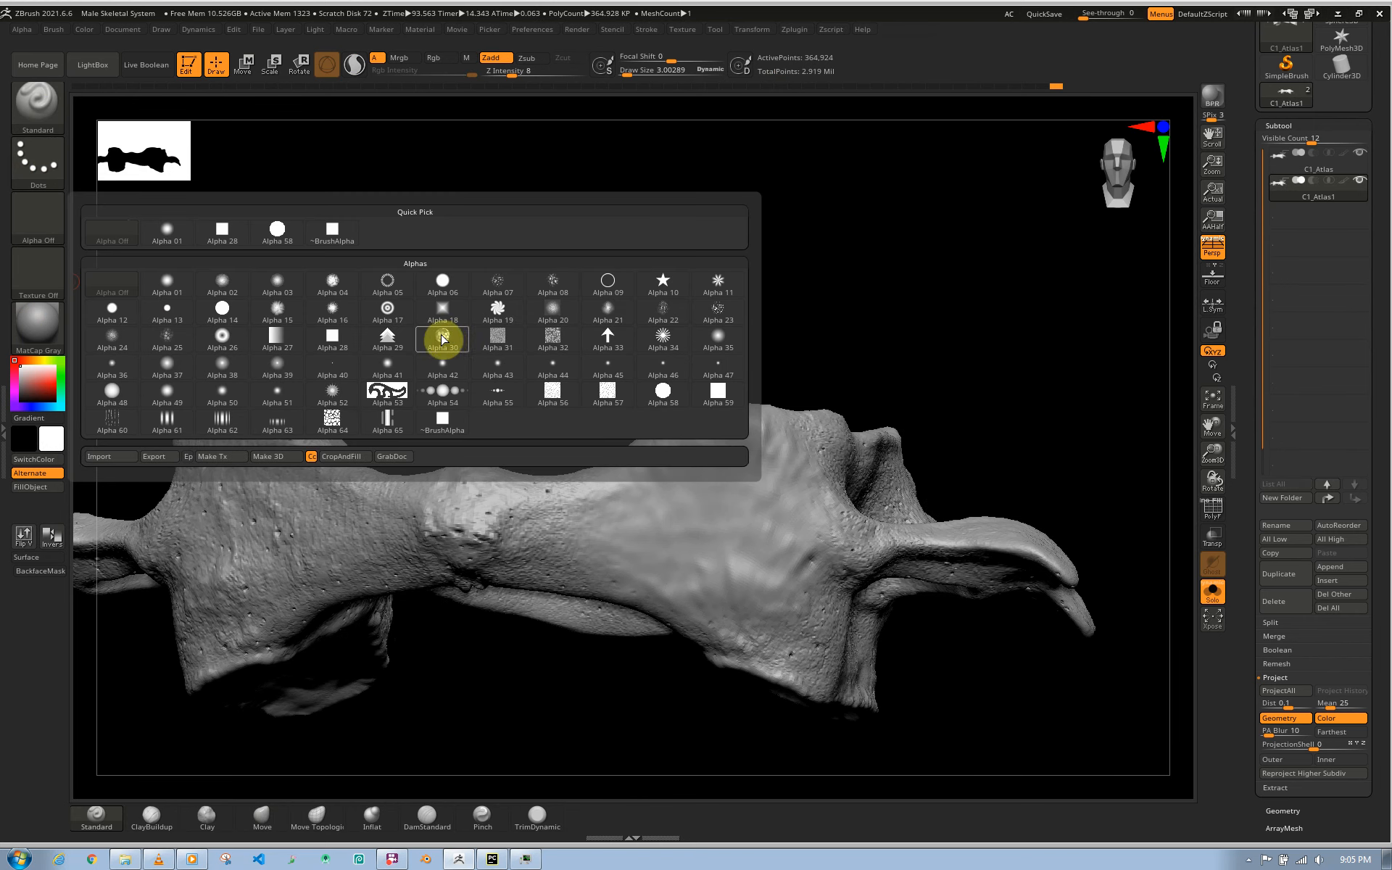
click(327, 377)
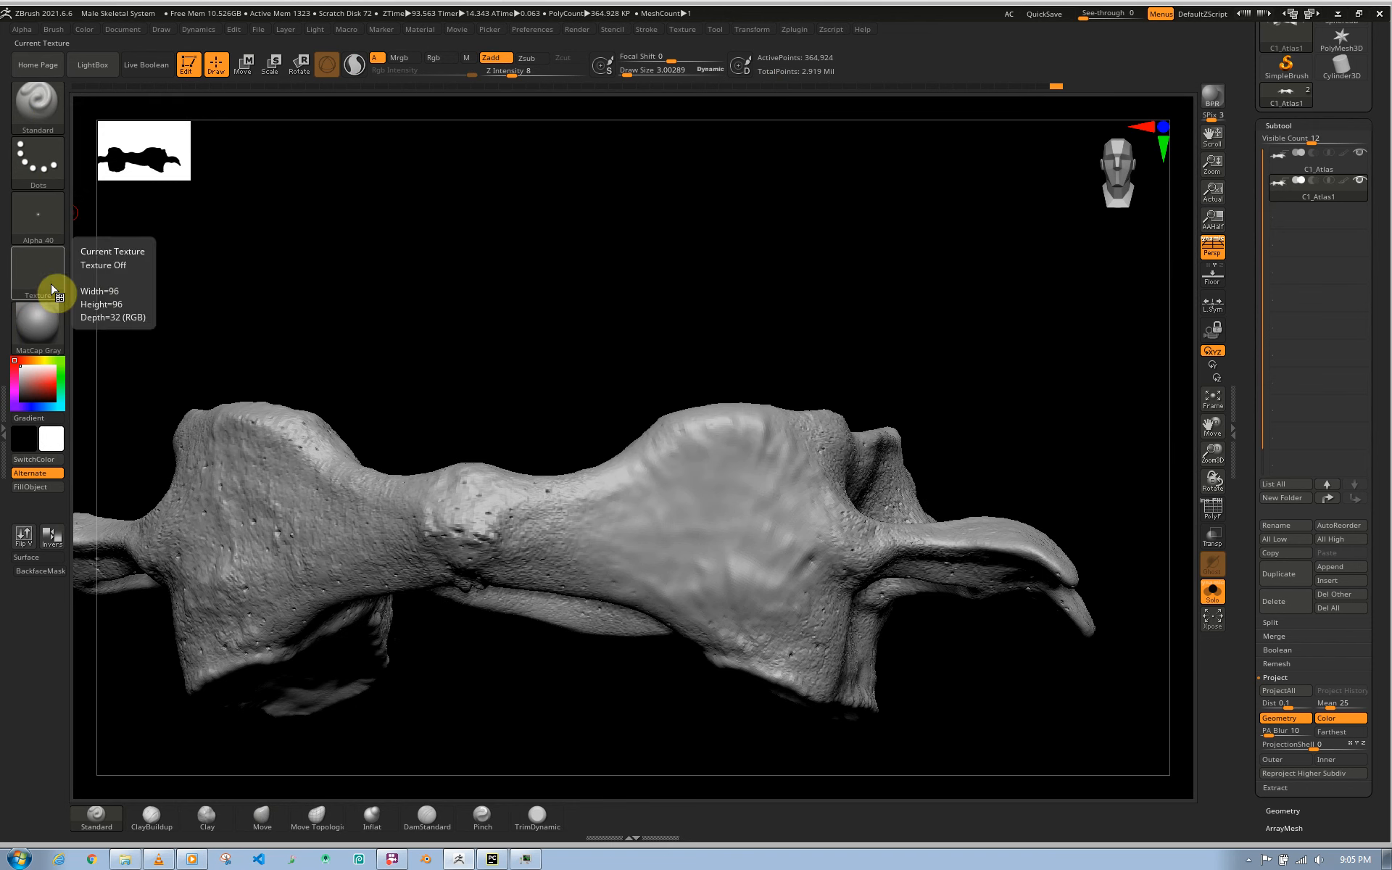
click(54, 278)
click(113, 290)
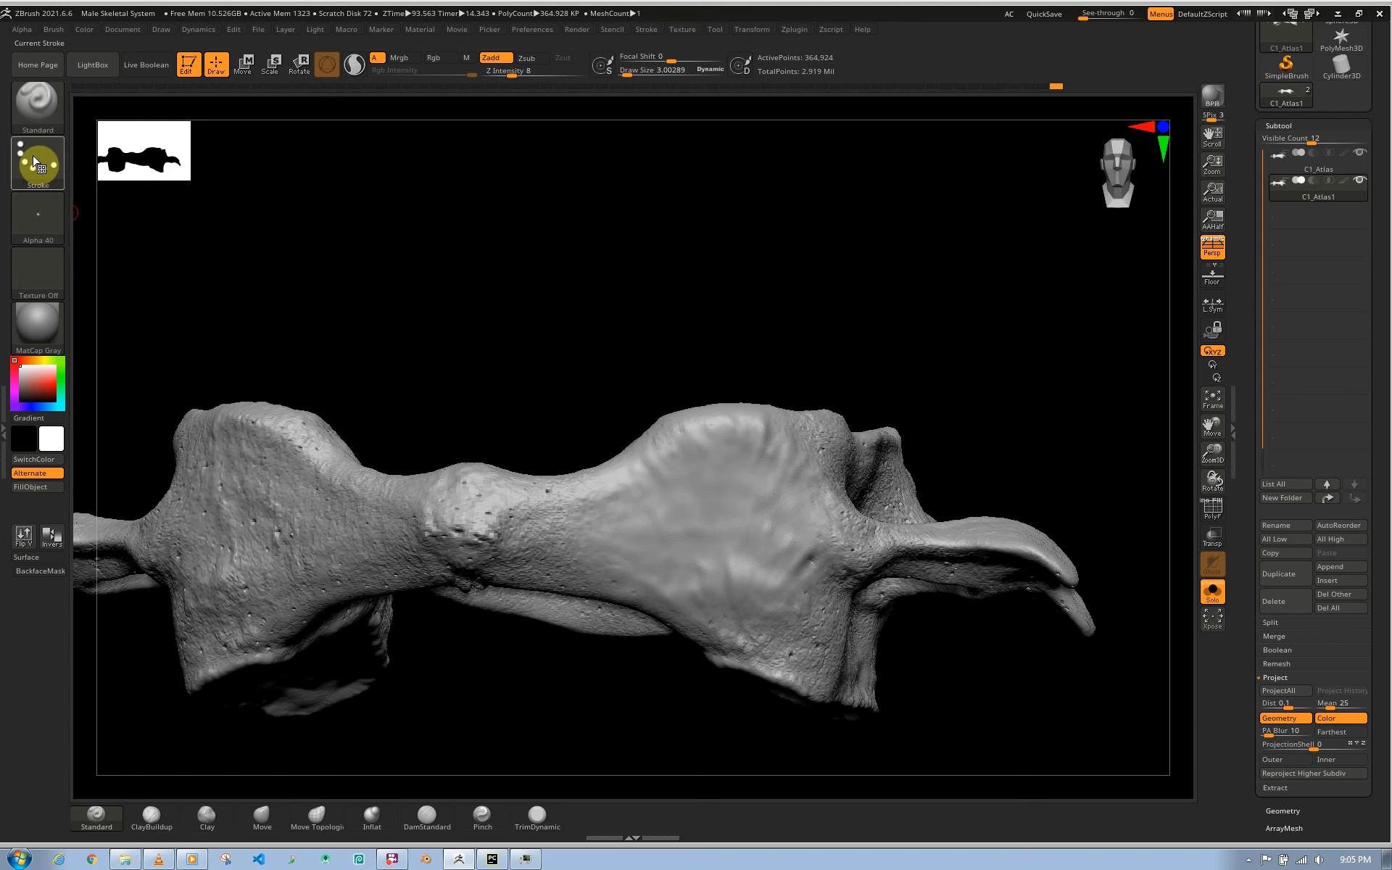
click(45, 168)
click(166, 177)
click(524, 58)
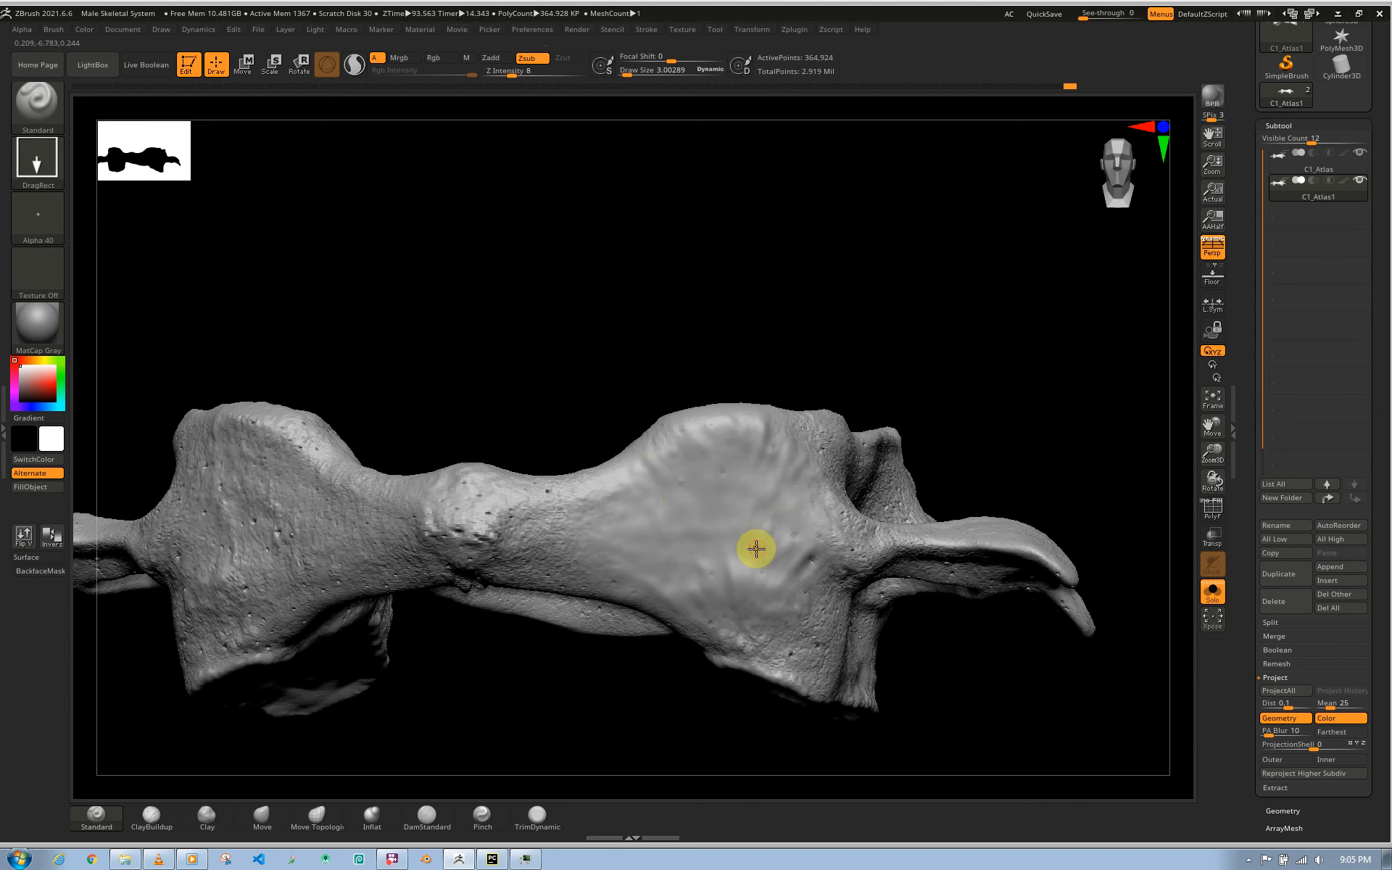
- Stamp small pits with Alpha 40 across the upper, middle and lower right-hand lateral mass
mouse_move(747, 576)
mouse_down()
mouse_move(733, 558)
mouse_move(646, 551)
mouse_up()
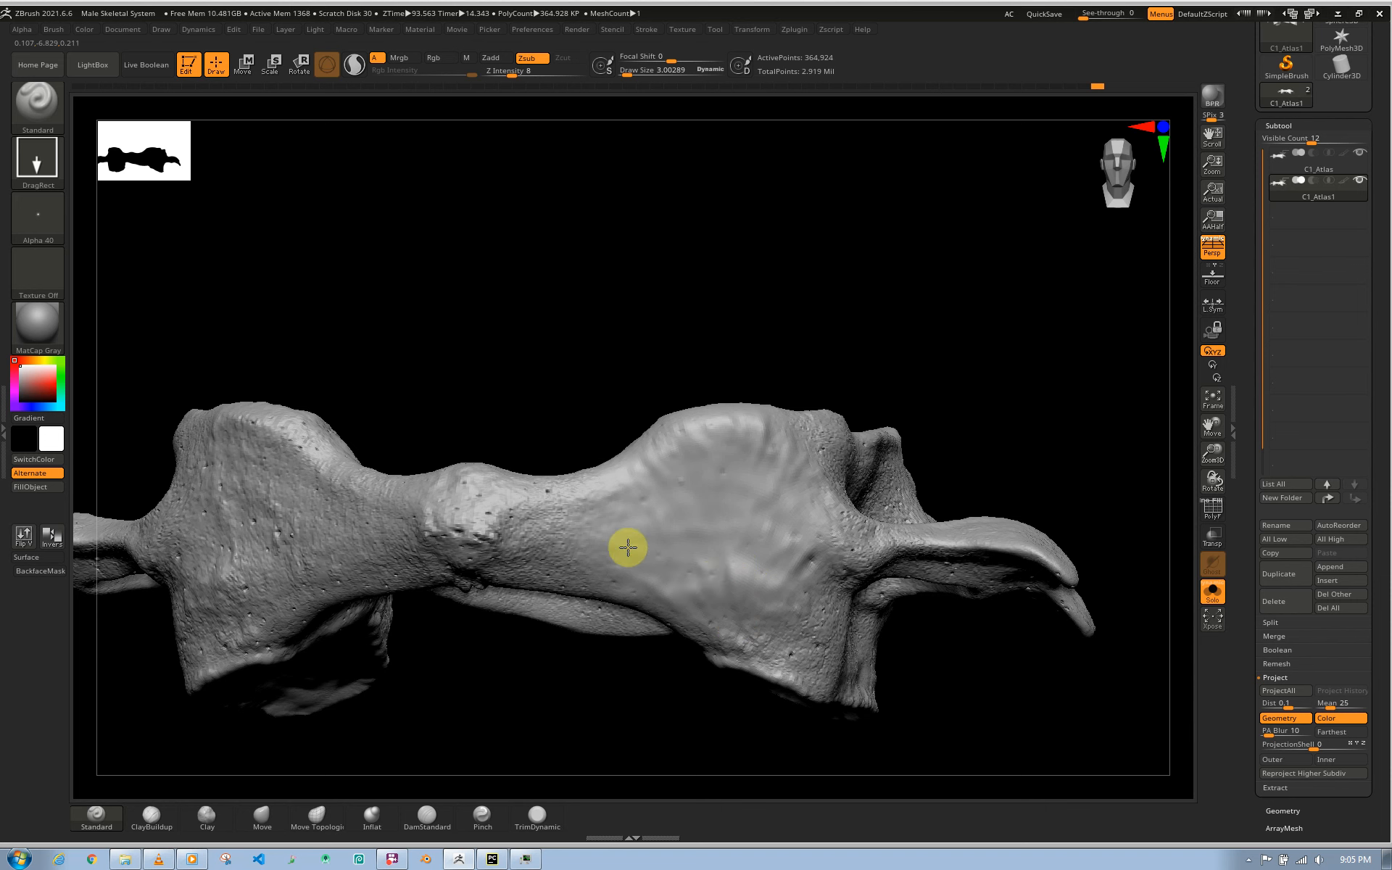
mouse_move(706, 460)
mouse_down()
mouse_move(752, 538)
mouse_move(820, 538)
mouse_up()
drag(779, 478, 786, 554)
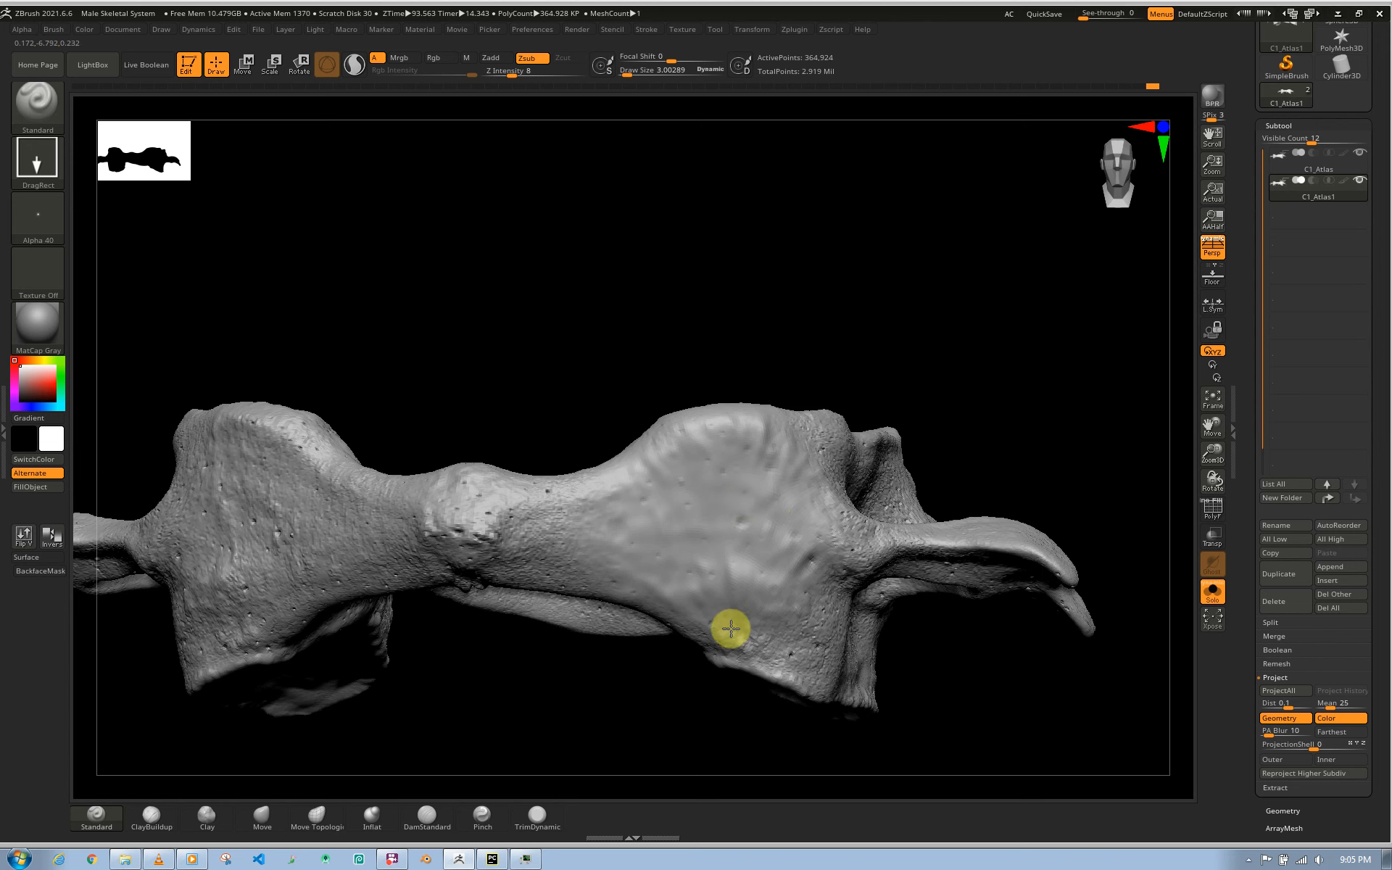
drag(791, 526, 852, 721)
drag(746, 424, 761, 468)
drag(714, 425, 723, 513)
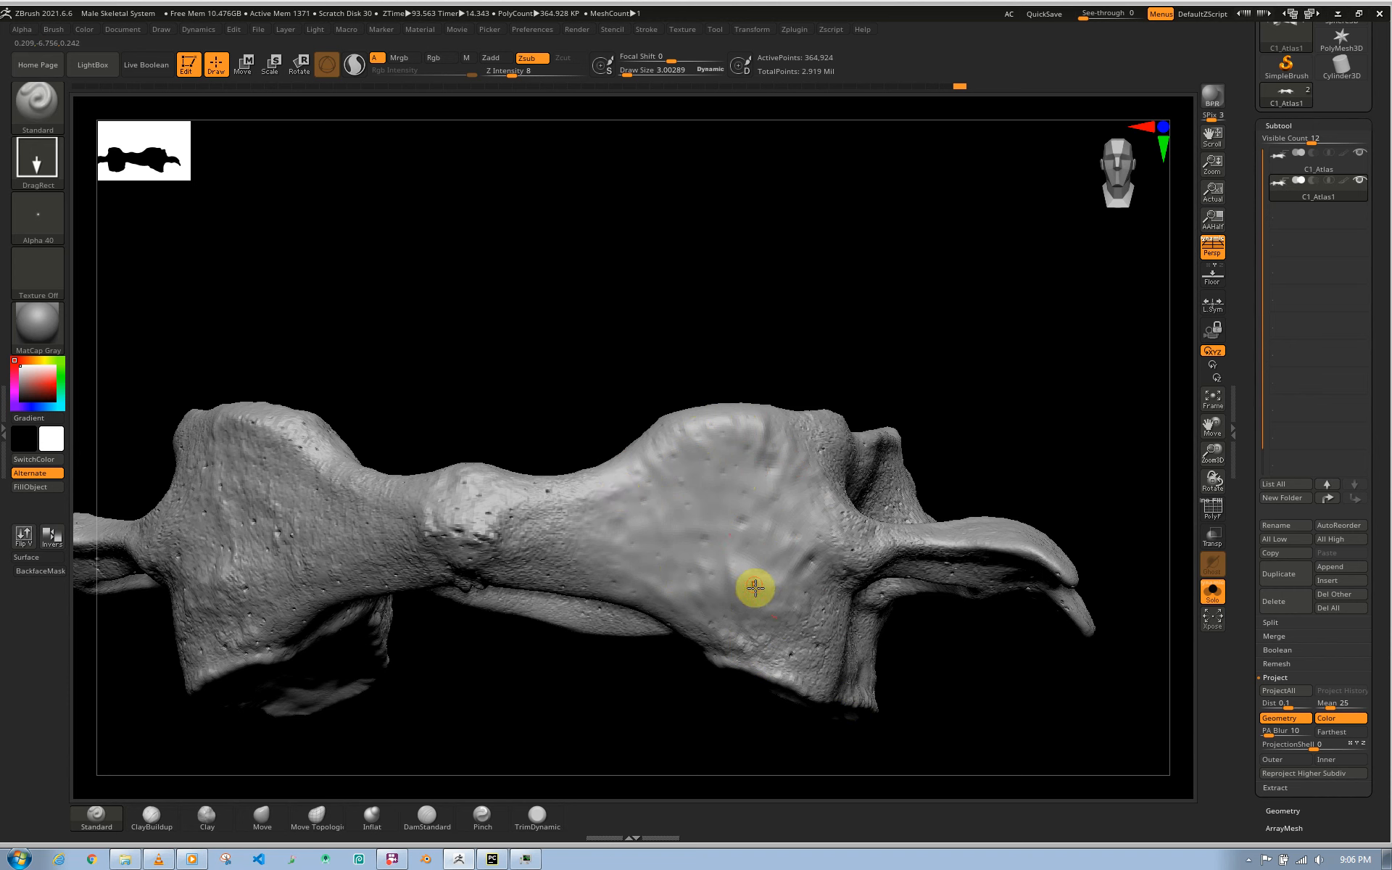
- Raise C1_Atlas1 one subdivision level and set the Standard brush to the Dots stroke, Alpha 07 and a draw size of about 10
key(ctrl+d)
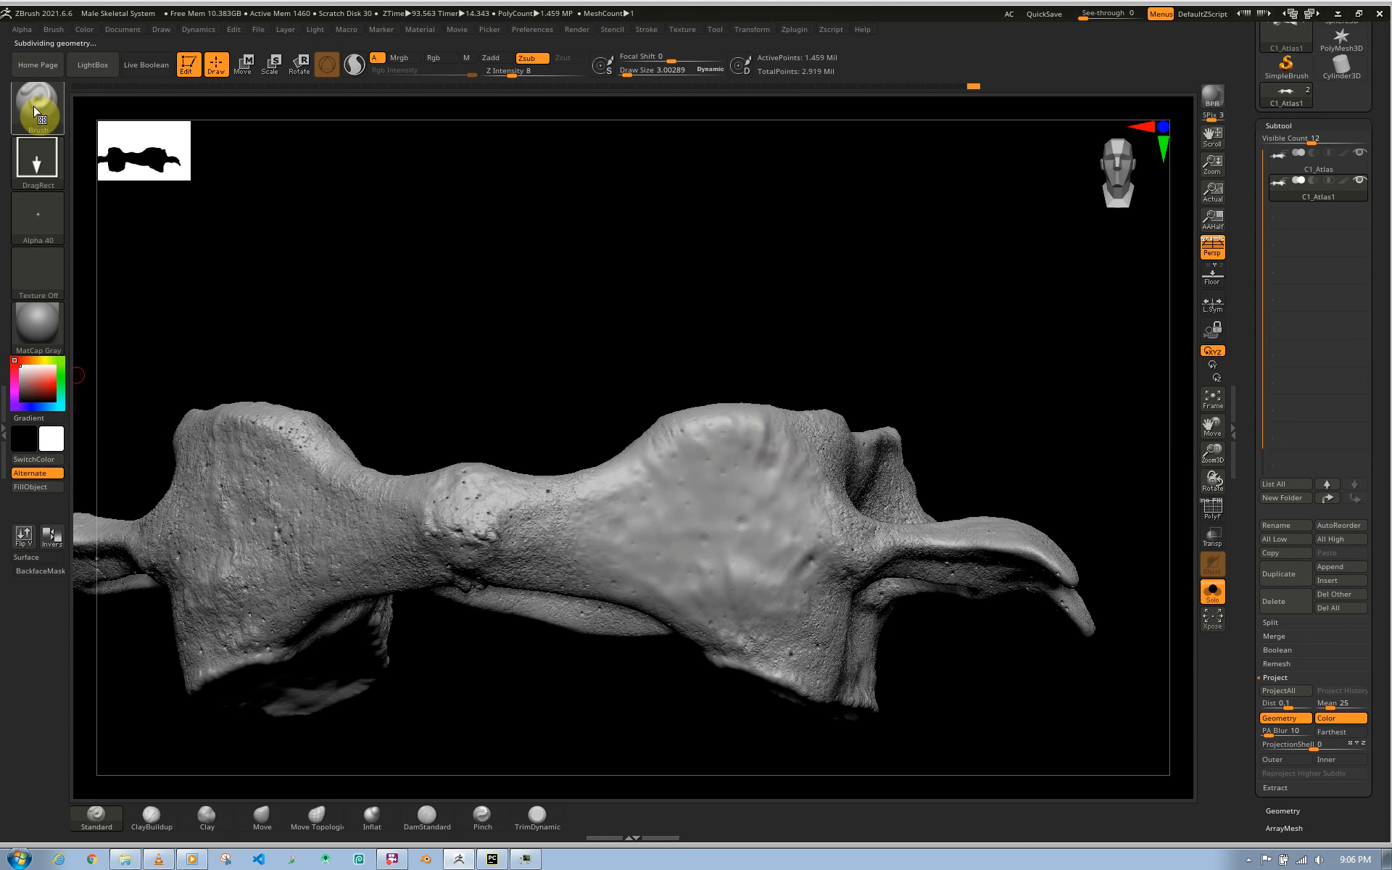
click(40, 161)
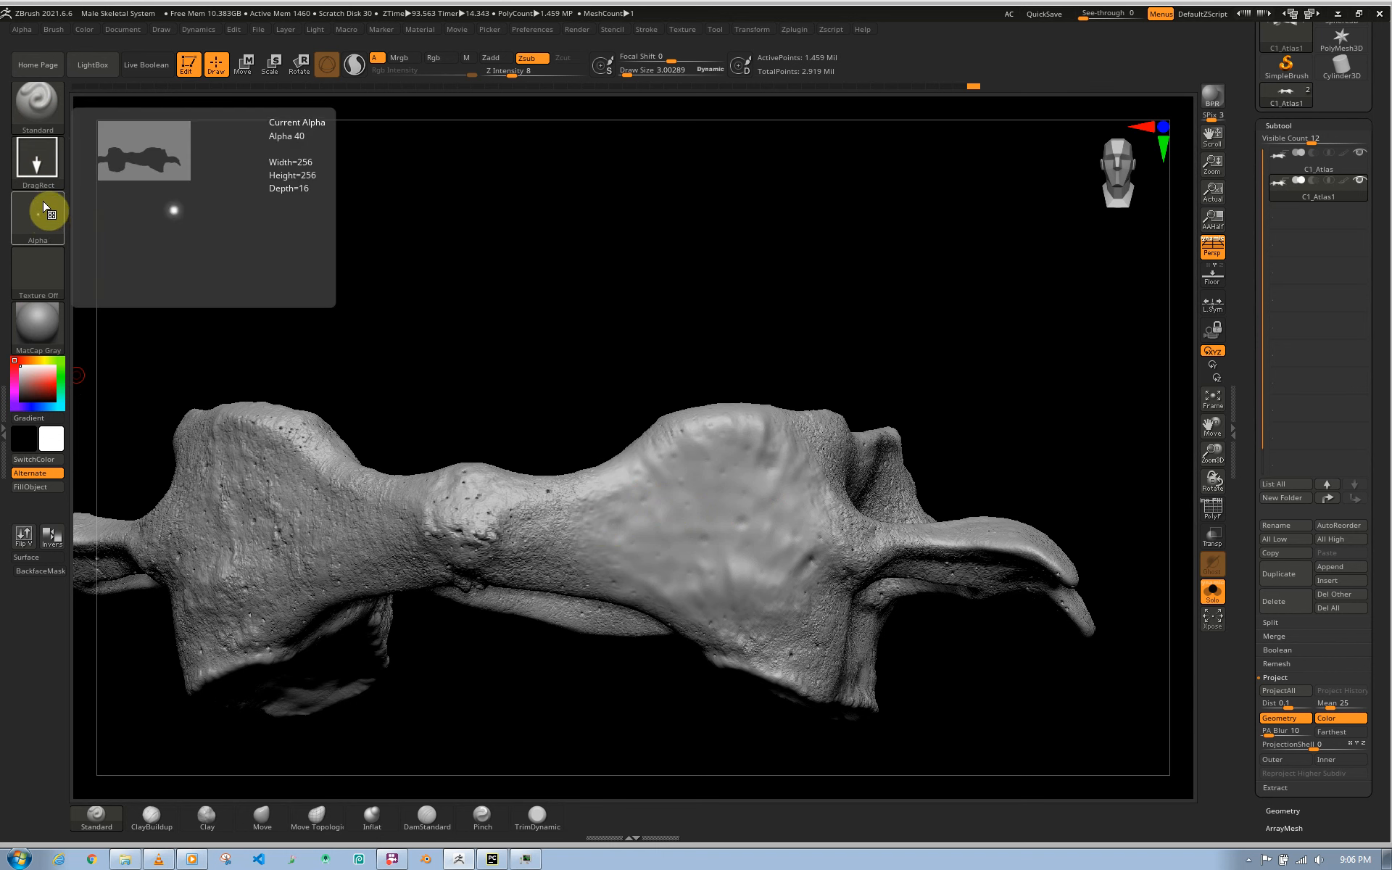
click(36, 171)
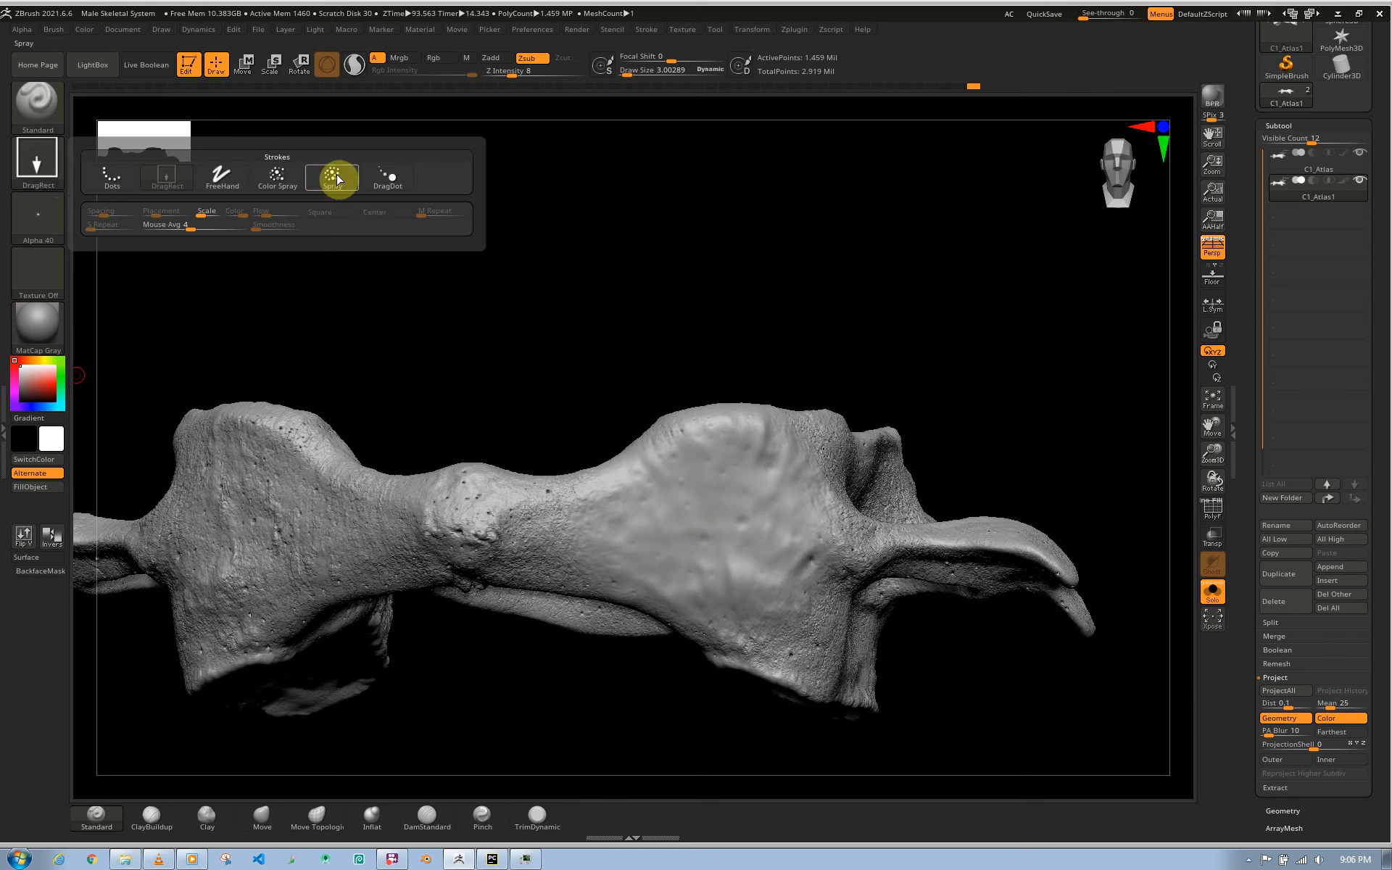
click(111, 174)
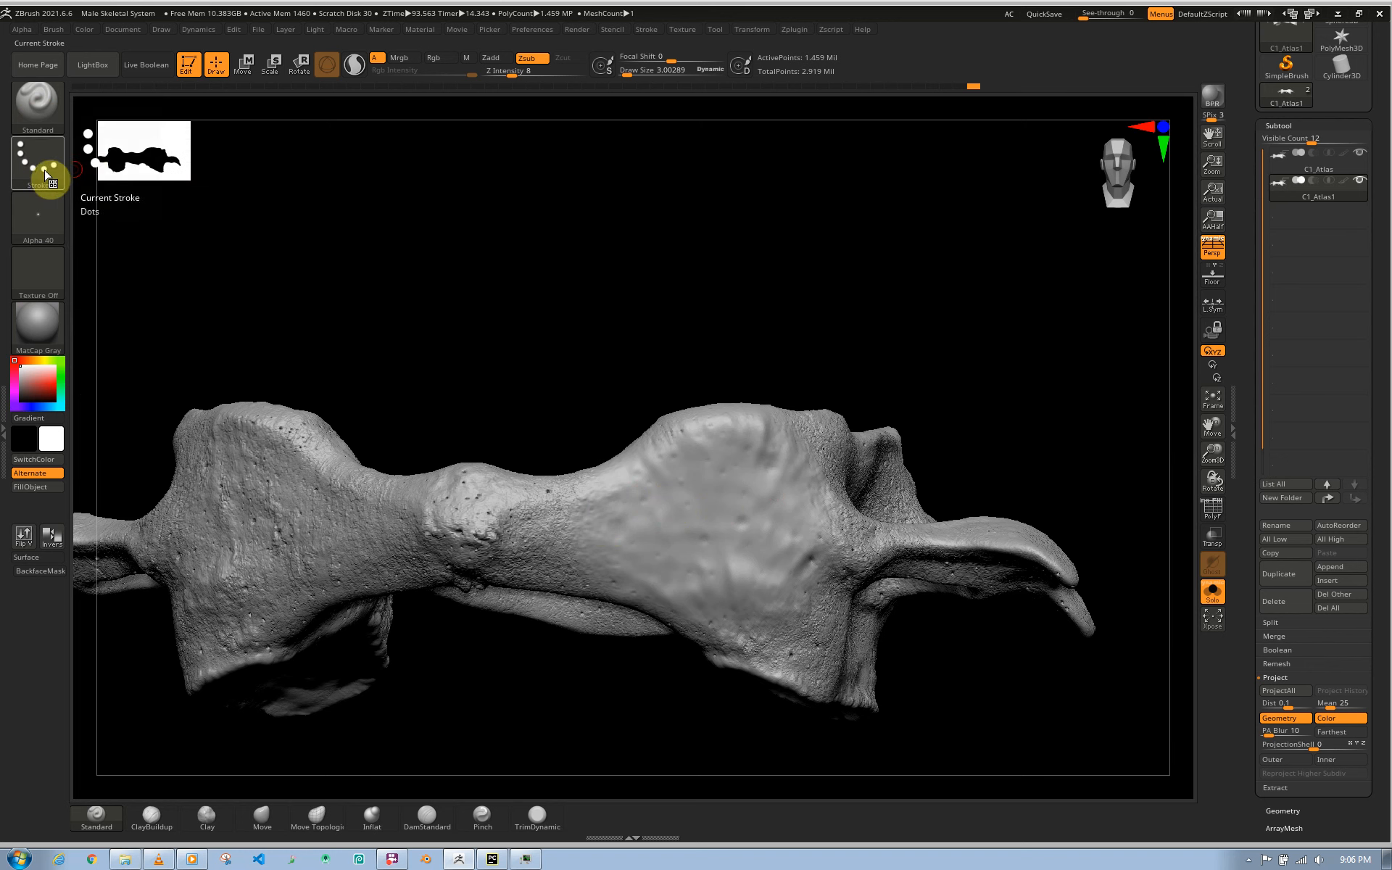
click(41, 218)
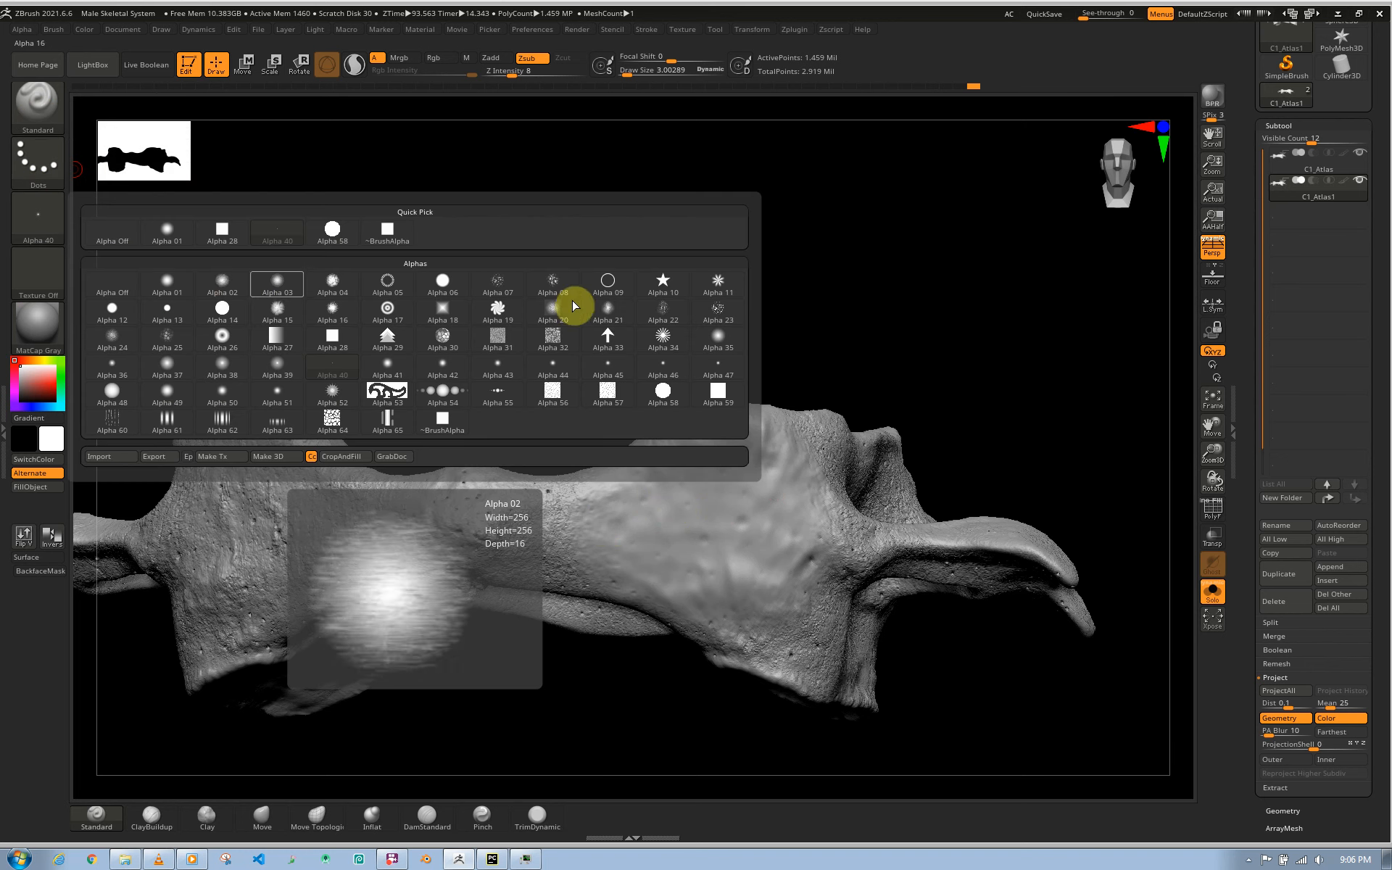
click(506, 286)
key(s)
drag(735, 545, 731, 547)
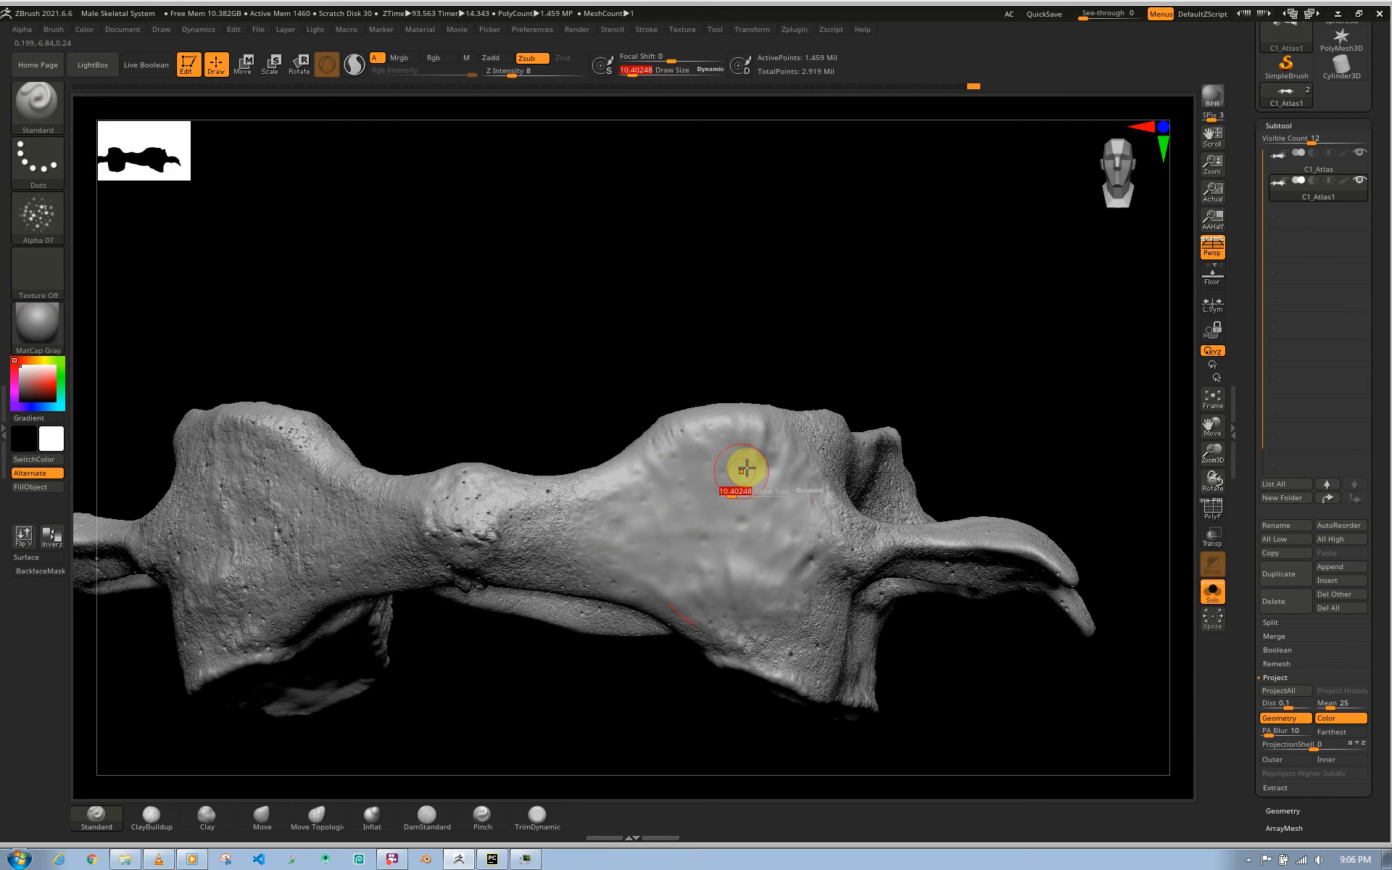
- Carve rough texture over the right-hand lateral mass and its inner slope with Alpha 07 Dots strokes, using a draw size up to about 13.5
mouse_move(765, 457)
mouse_down()
mouse_move(779, 476)
mouse_move(734, 514)
mouse_move(787, 469)
mouse_move(759, 507)
mouse_up()
key(ctrl)
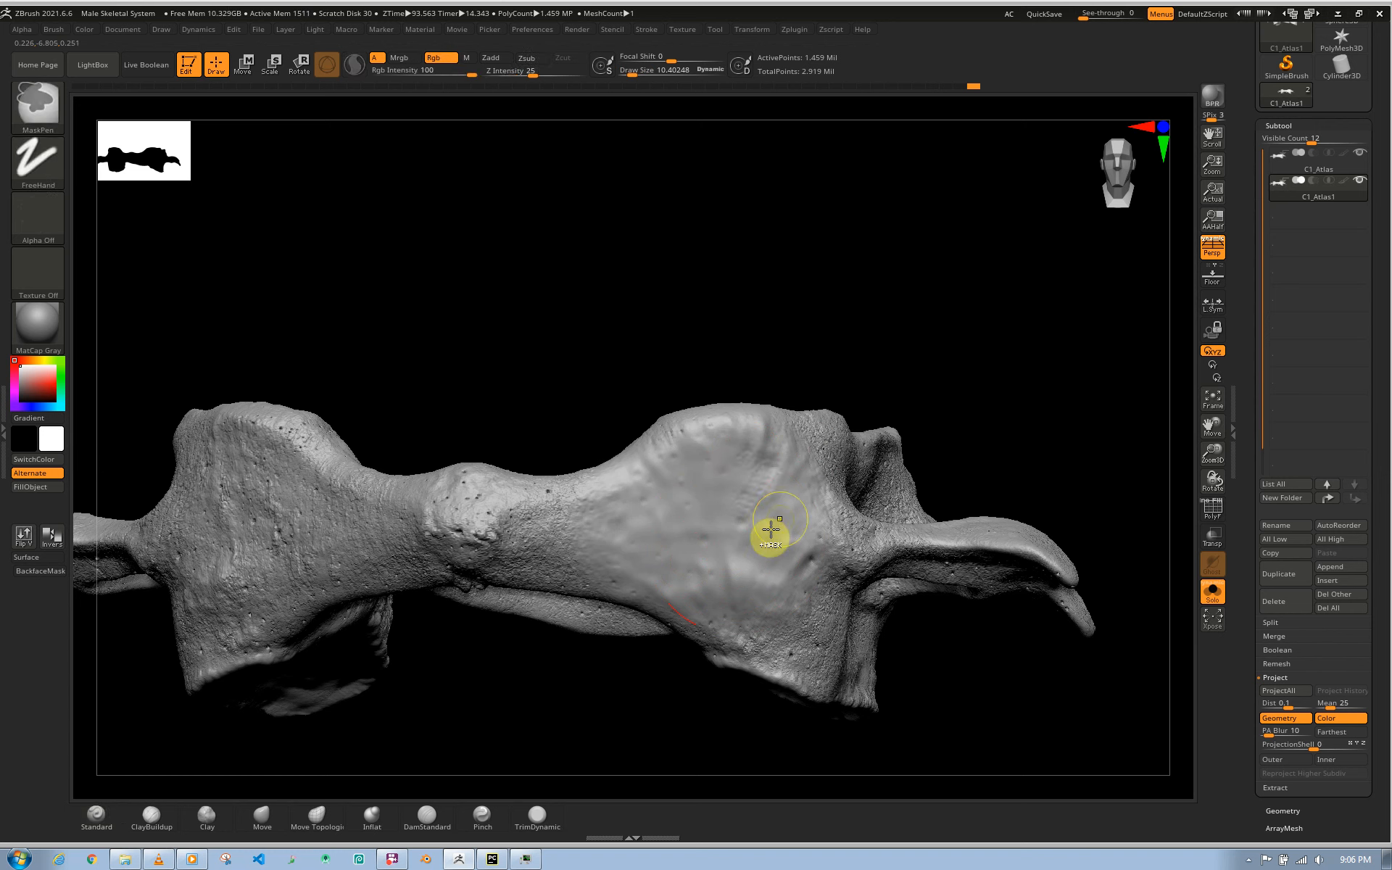
mouse_move(761, 487)
mouse_down()
mouse_move(777, 477)
mouse_move(730, 581)
mouse_move(780, 588)
mouse_move(724, 600)
mouse_move(724, 498)
mouse_up()
key(s)
mouse_move(751, 444)
mouse_down()
mouse_move(669, 436)
mouse_move(672, 466)
mouse_move(708, 488)
mouse_move(660, 489)
mouse_move(645, 525)
mouse_move(662, 565)
mouse_move(733, 563)
mouse_move(792, 600)
mouse_up()
key(s)
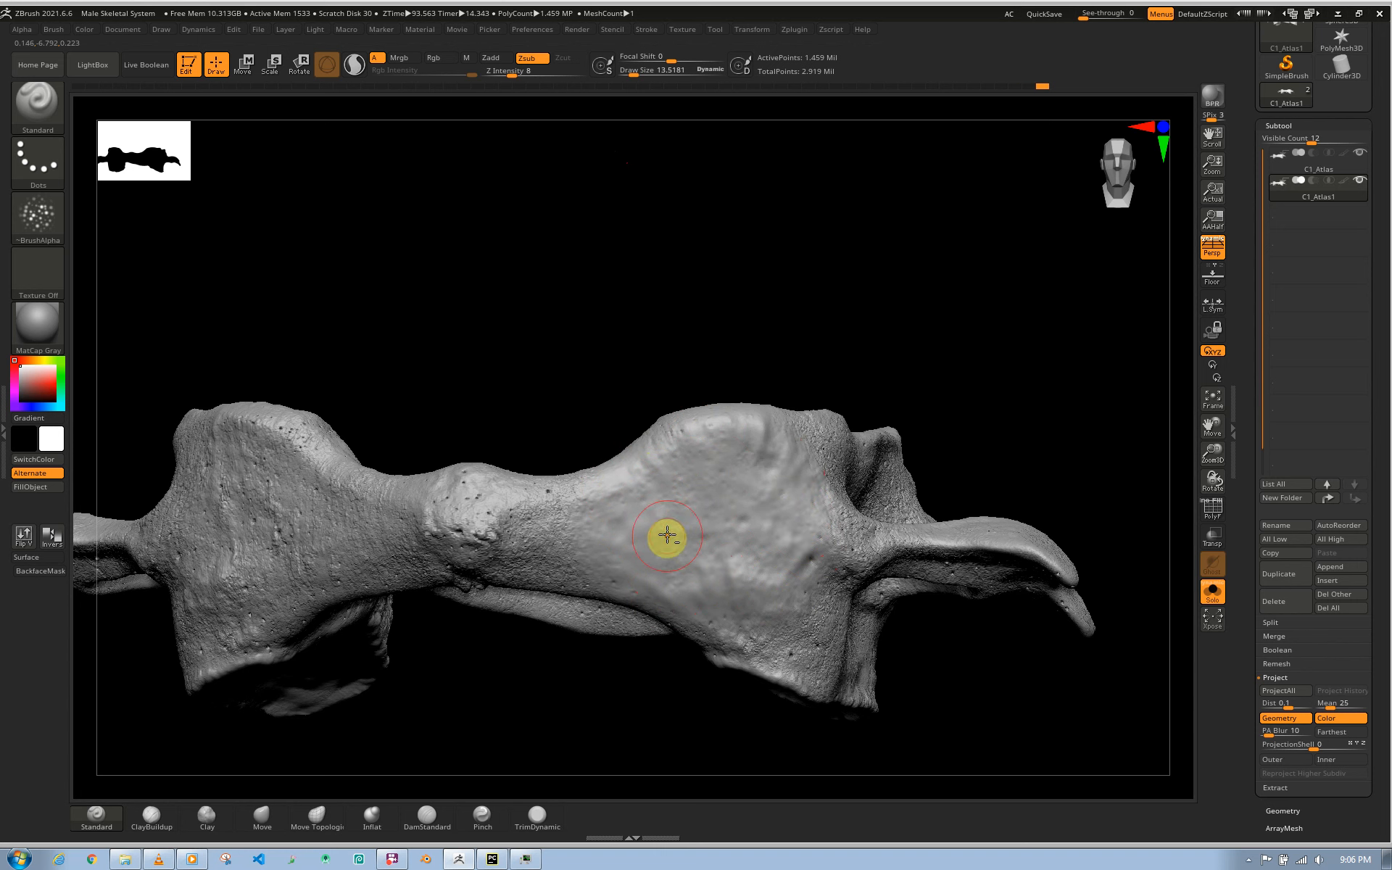
drag(605, 534, 652, 558)
drag(652, 507, 731, 538)
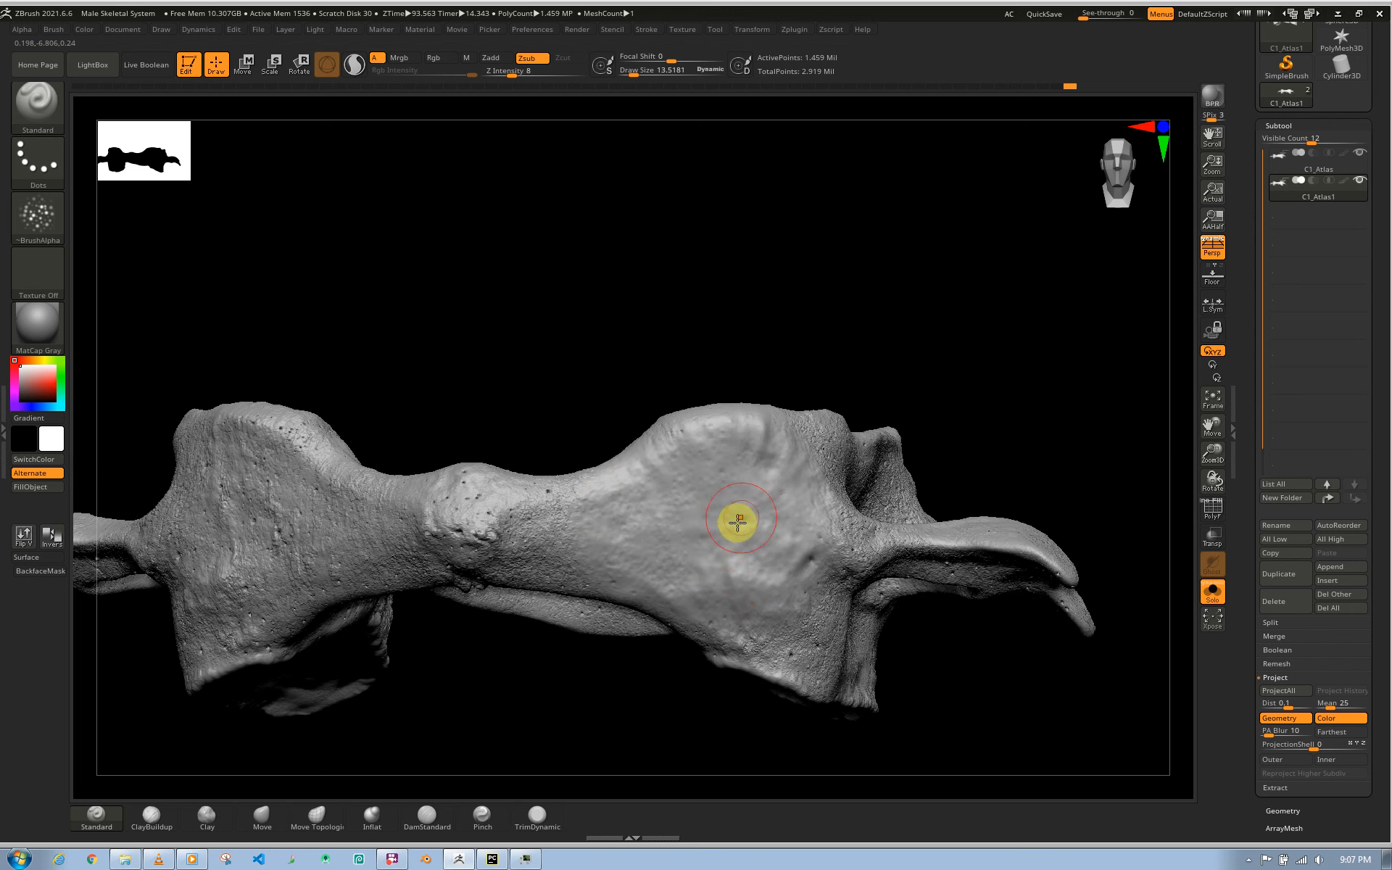
- Switch to the Spray stroke at a draw size of about 10 and texture the middle of the right-hand lateral mass
key(s)
drag(722, 499, 727, 498)
key(s)
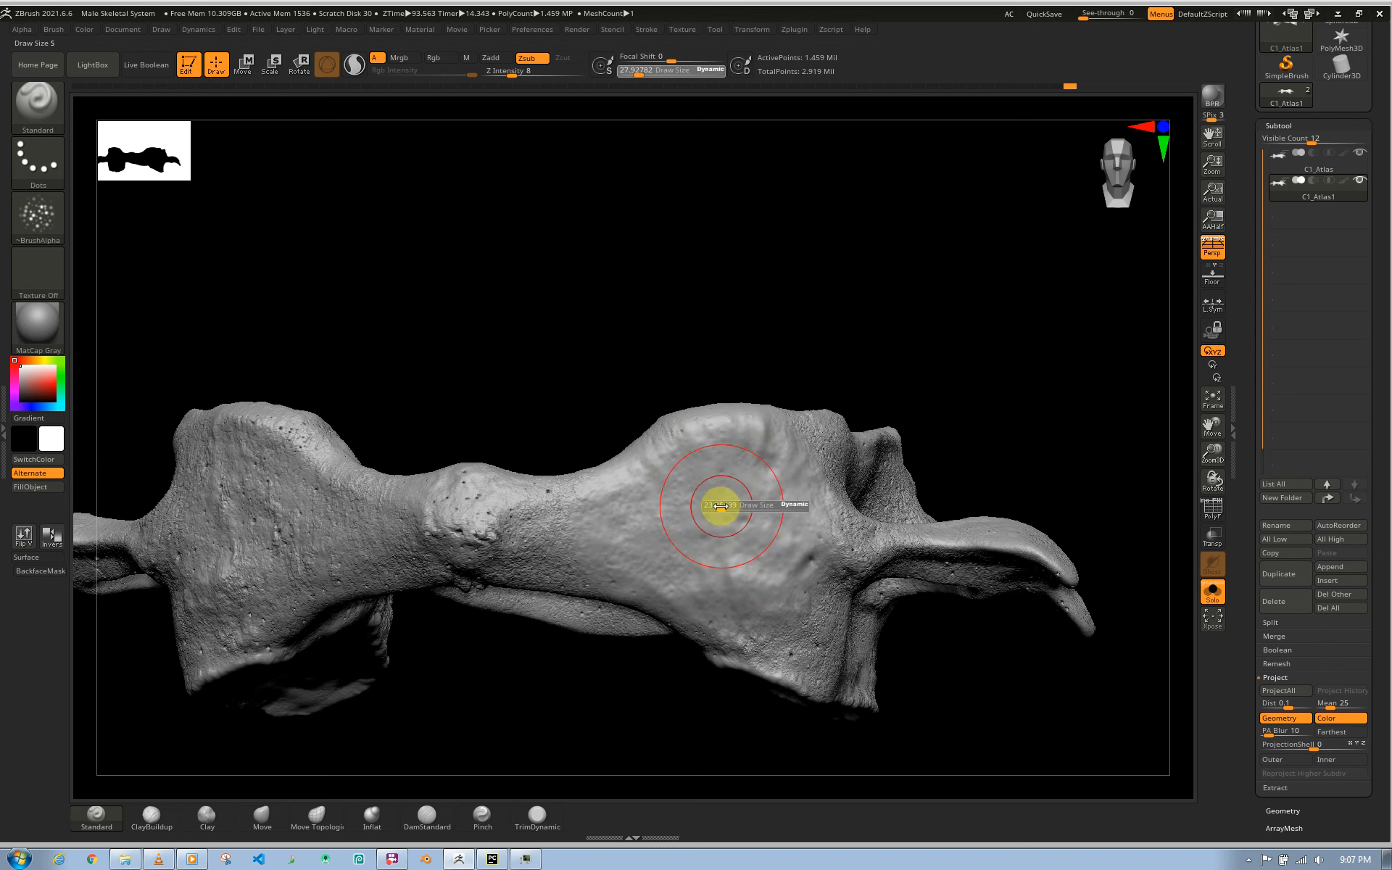
click(42, 162)
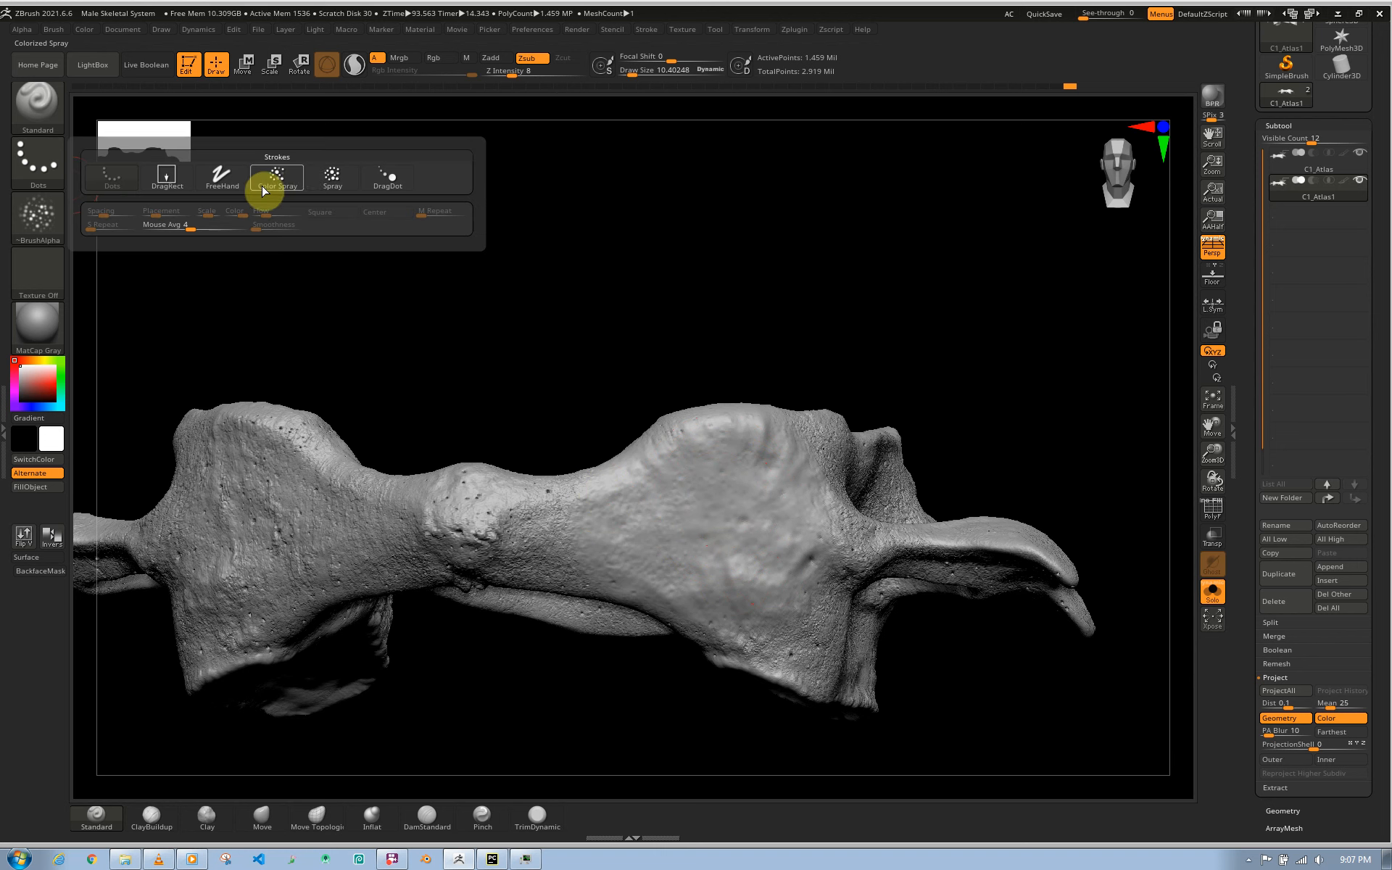
click(335, 188)
key(s)
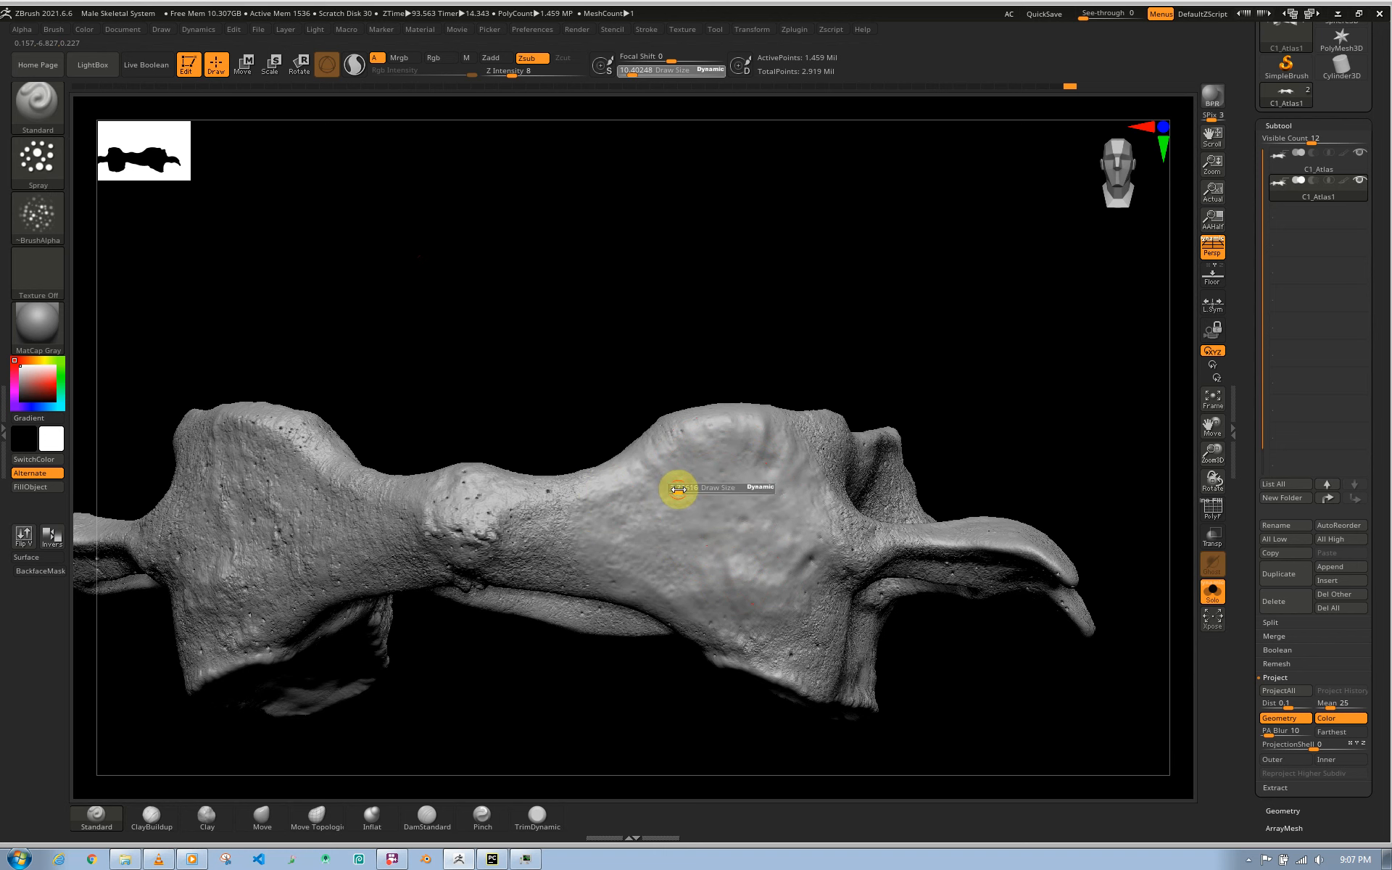
drag(748, 504, 810, 491)
mouse_move(685, 518)
mouse_down()
mouse_move(675, 526)
mouse_move(793, 622)
mouse_move(755, 506)
mouse_move(733, 484)
mouse_up()
- Vary the draw size and spray texture over the lower face, outer side, crest and inner slope of the right-hand lateral mass
key(bracketright)
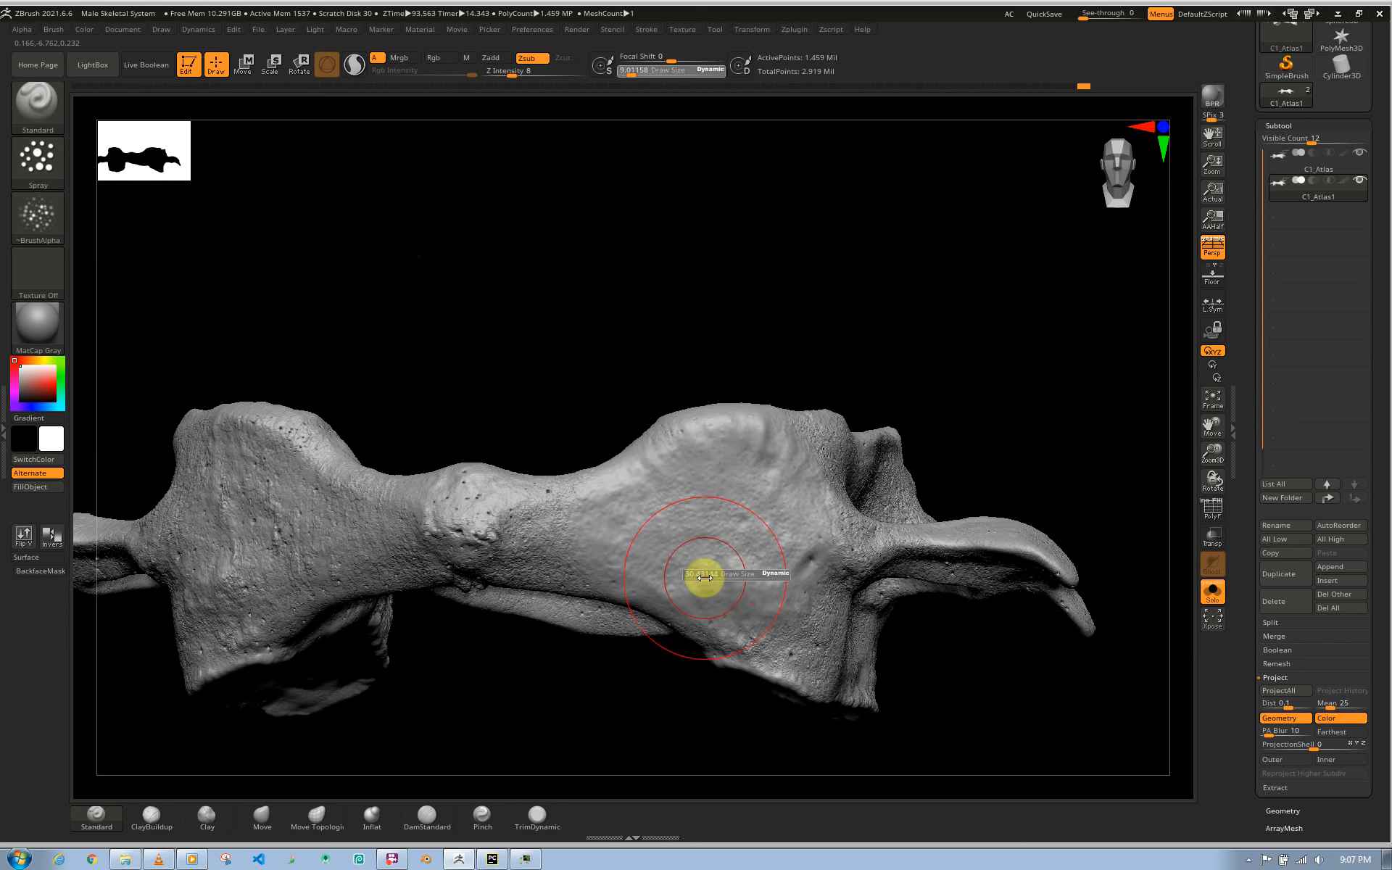
drag(711, 587, 749, 601)
key(bracketleft)
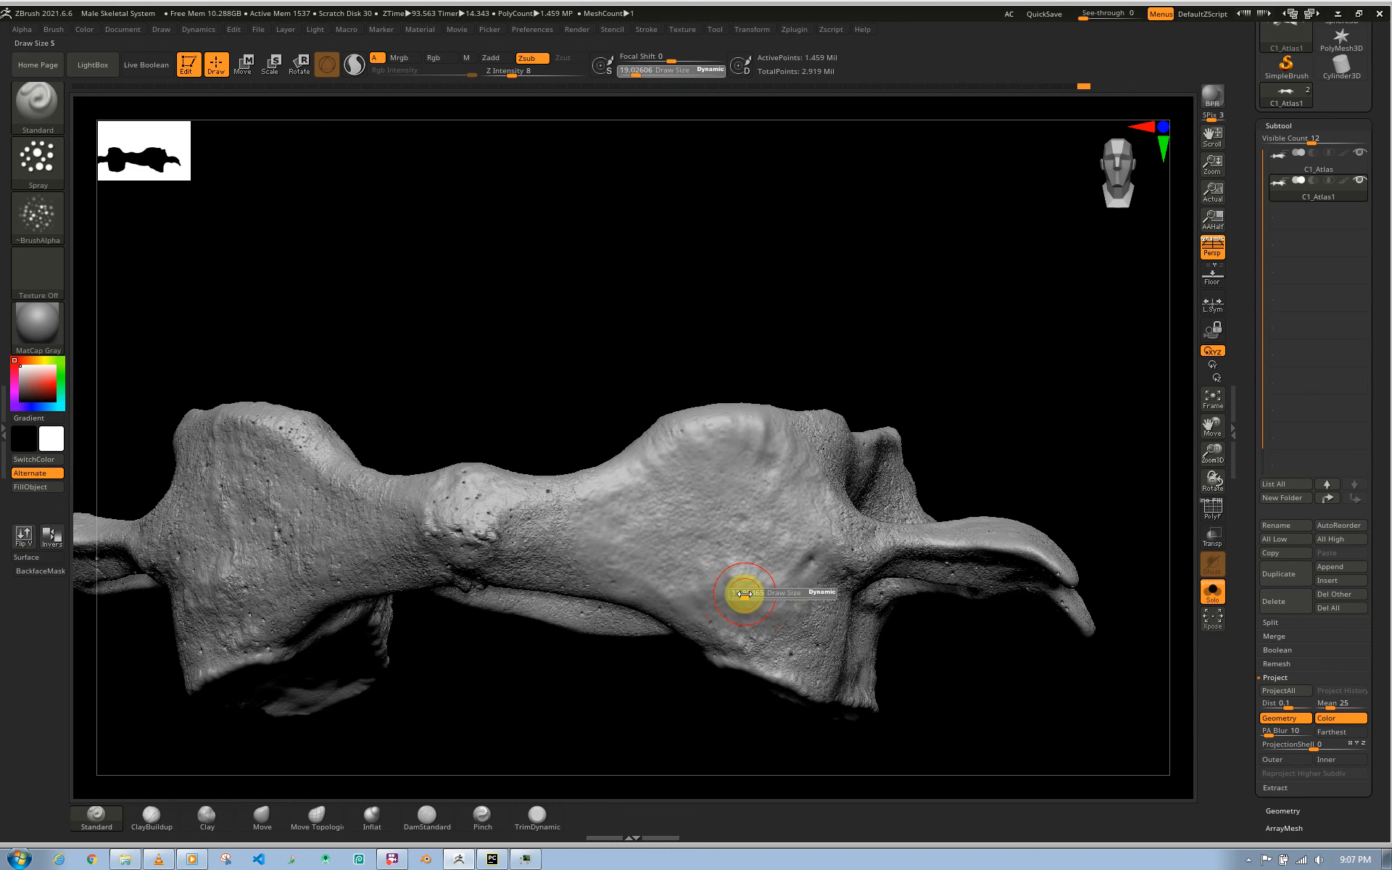
mouse_move(808, 574)
mouse_down()
mouse_move(827, 515)
mouse_move(814, 548)
mouse_up()
mouse_move(702, 408)
mouse_down()
mouse_move(643, 460)
mouse_move(593, 591)
mouse_up()
mouse_move(625, 580)
mouse_down()
mouse_move(643, 573)
mouse_move(722, 610)
mouse_move(794, 553)
mouse_move(759, 425)
mouse_move(752, 568)
mouse_move(695, 600)
mouse_move(594, 568)
mouse_move(606, 541)
mouse_up()
key(s)
- Switch to Alpha 60 at a draw size of about 6.6 and spray fine streaks over the right-hand lateral mass up to its crest
click(37, 217)
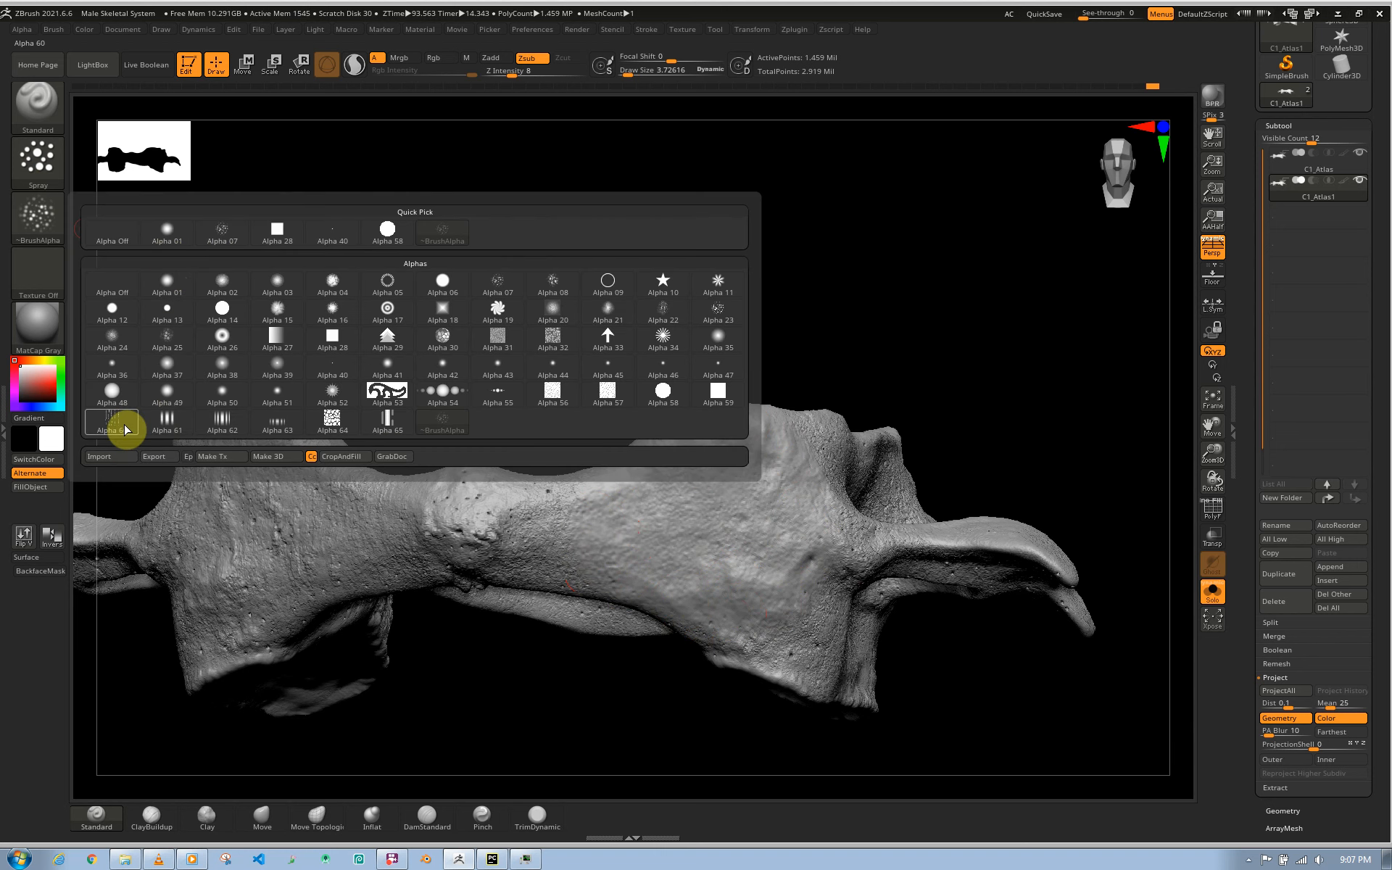
click(110, 425)
key(s)
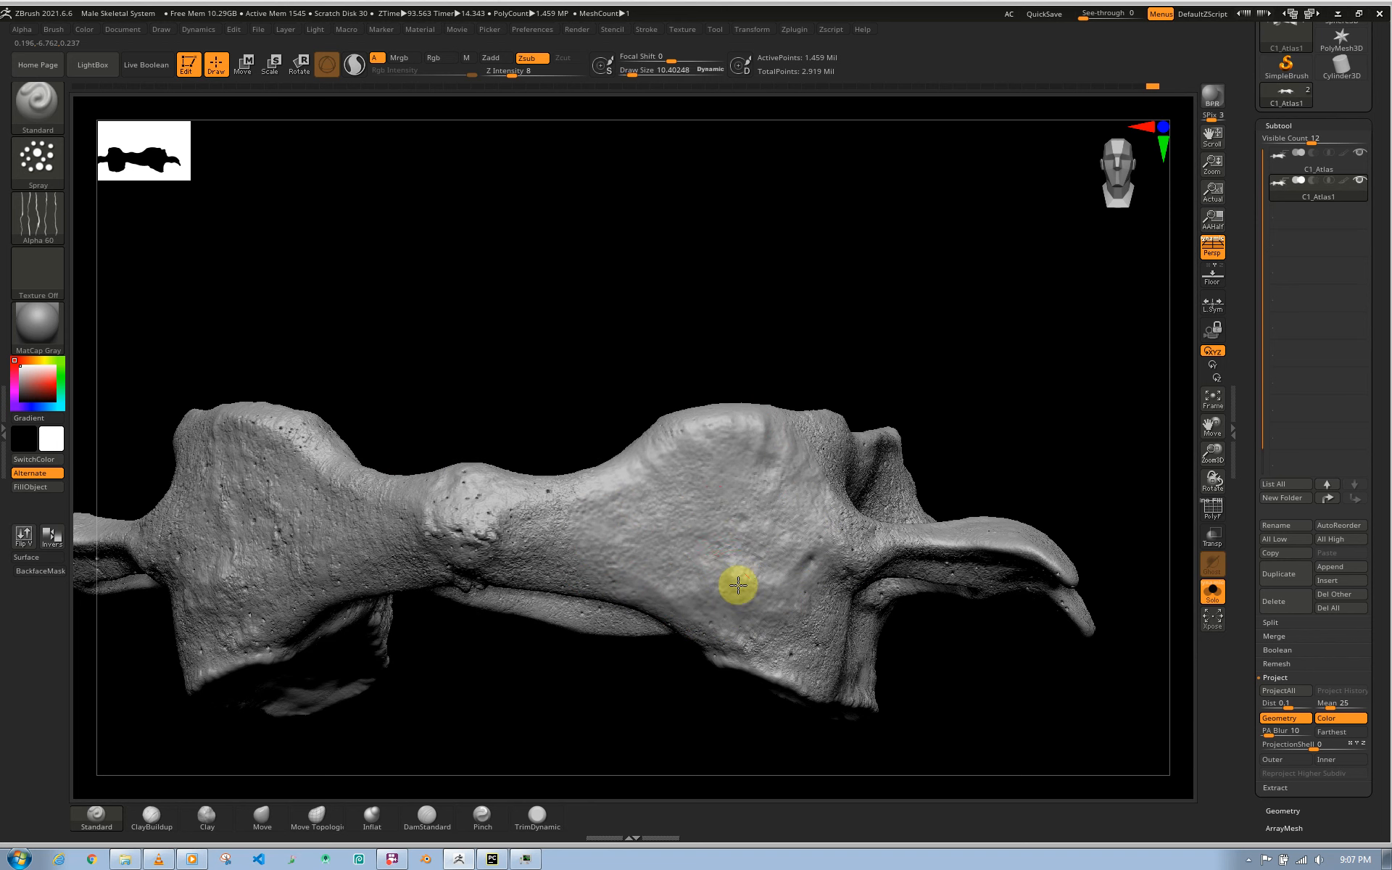
key(s)
drag(774, 517, 738, 411)
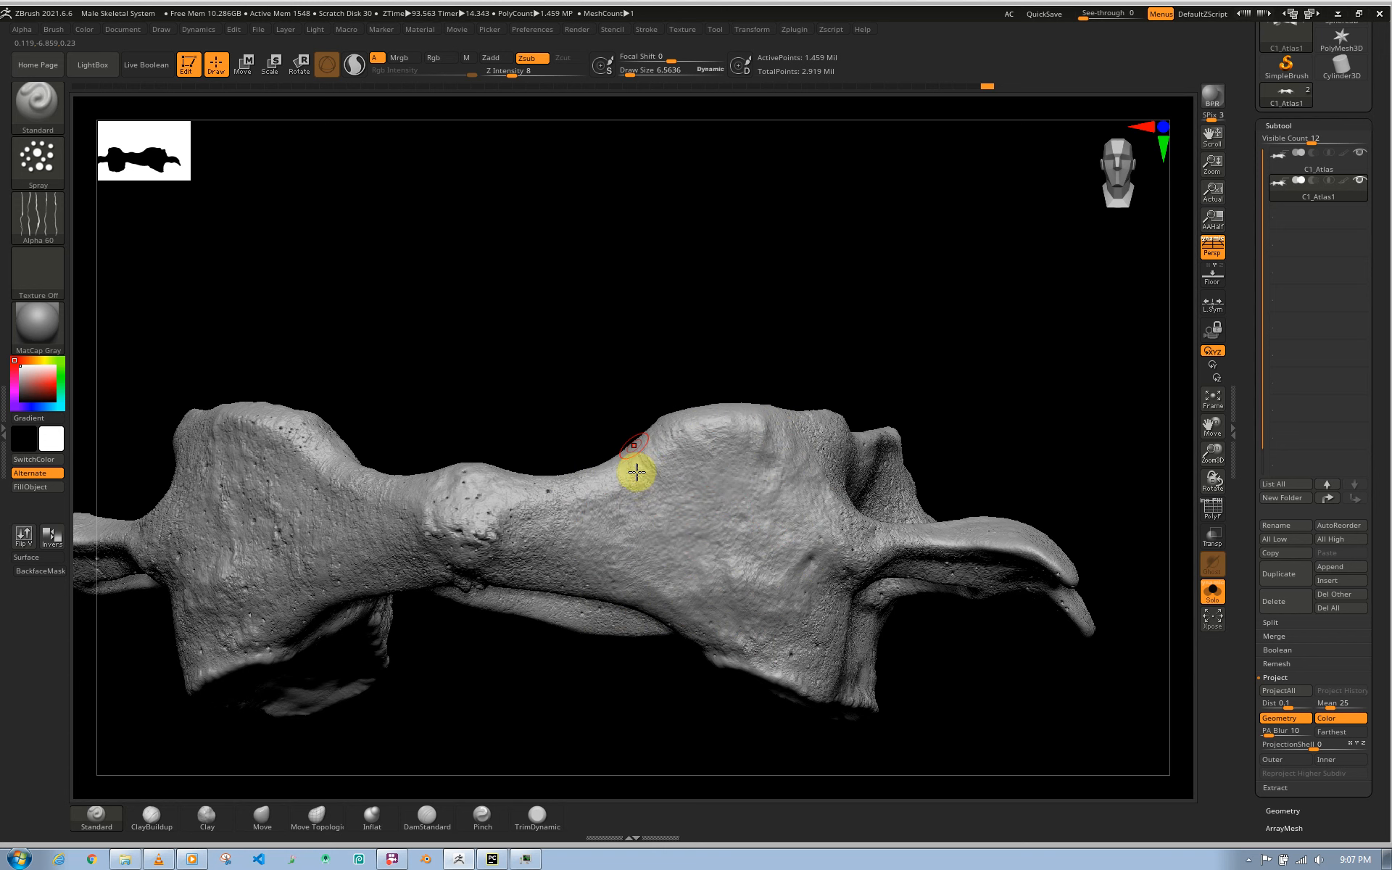
- Set the Standard brush to the DragRect stroke, Alpha 40 and a Z Intensity of 23 for close-up pits on the right-hand lateral mass
alt+drag(730, 376, 745, 430)
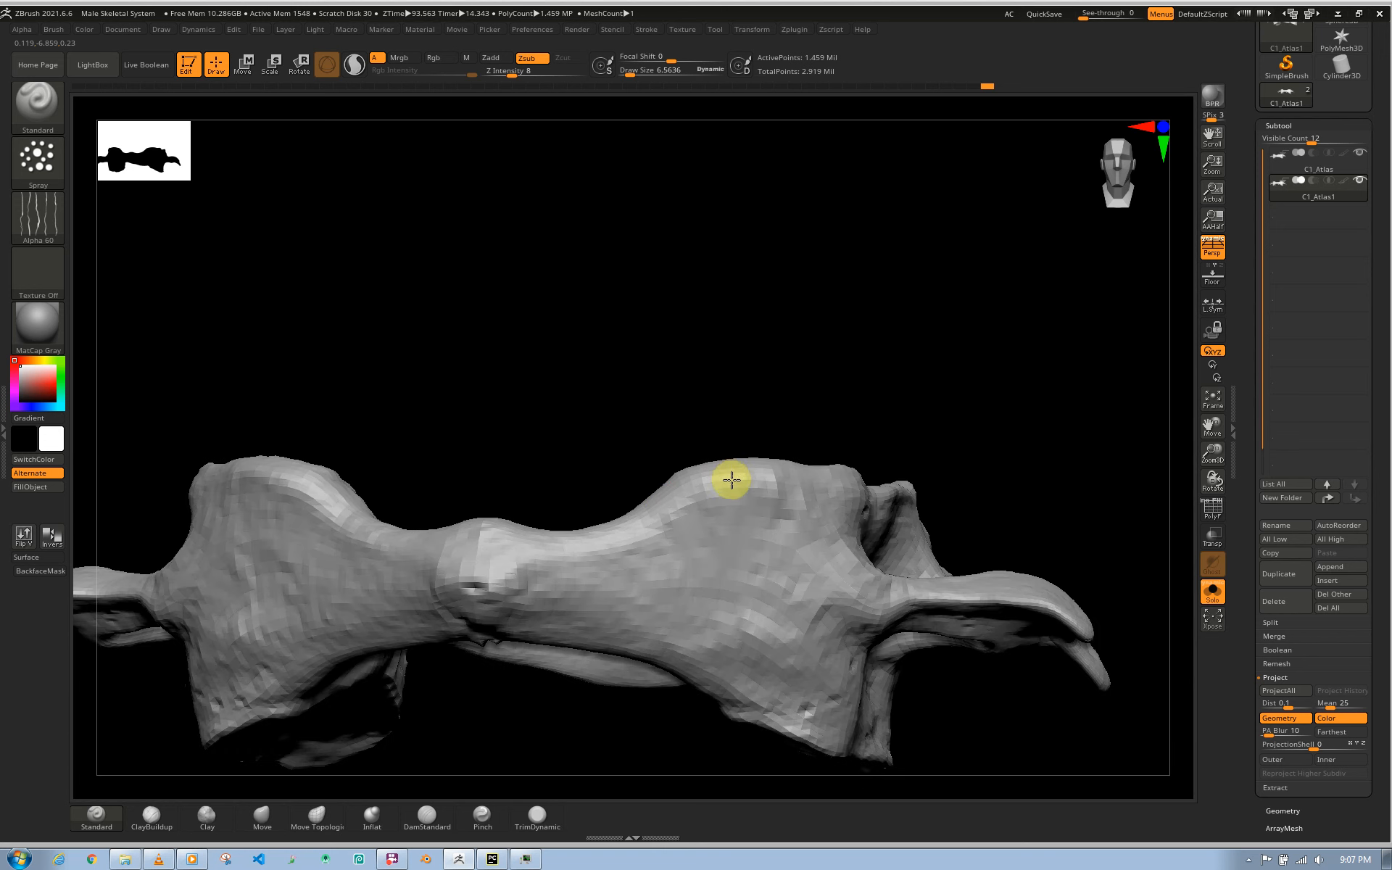
scroll(767, 514, up, 5)
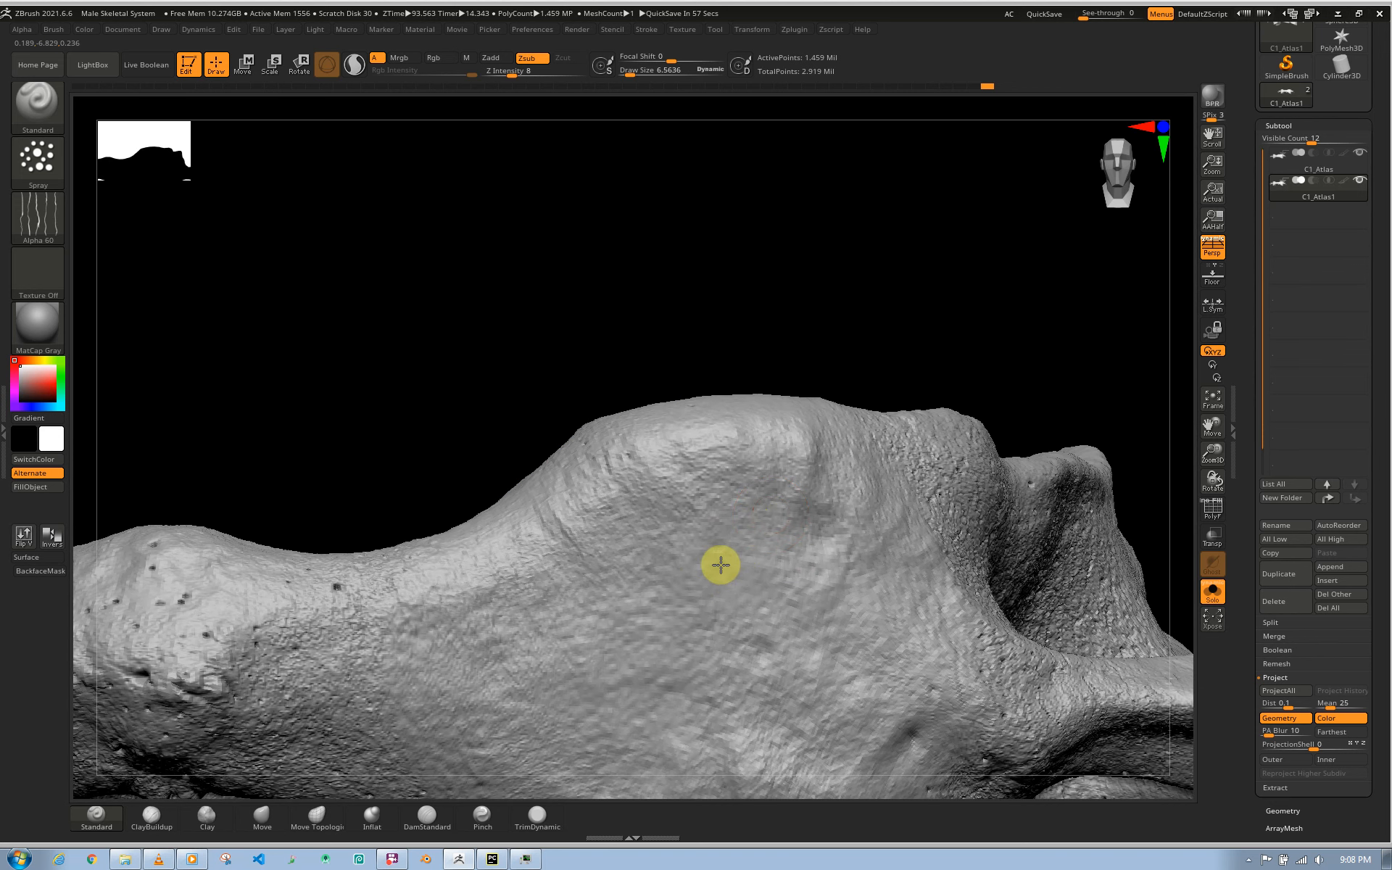
right_drag(718, 567, 712, 568)
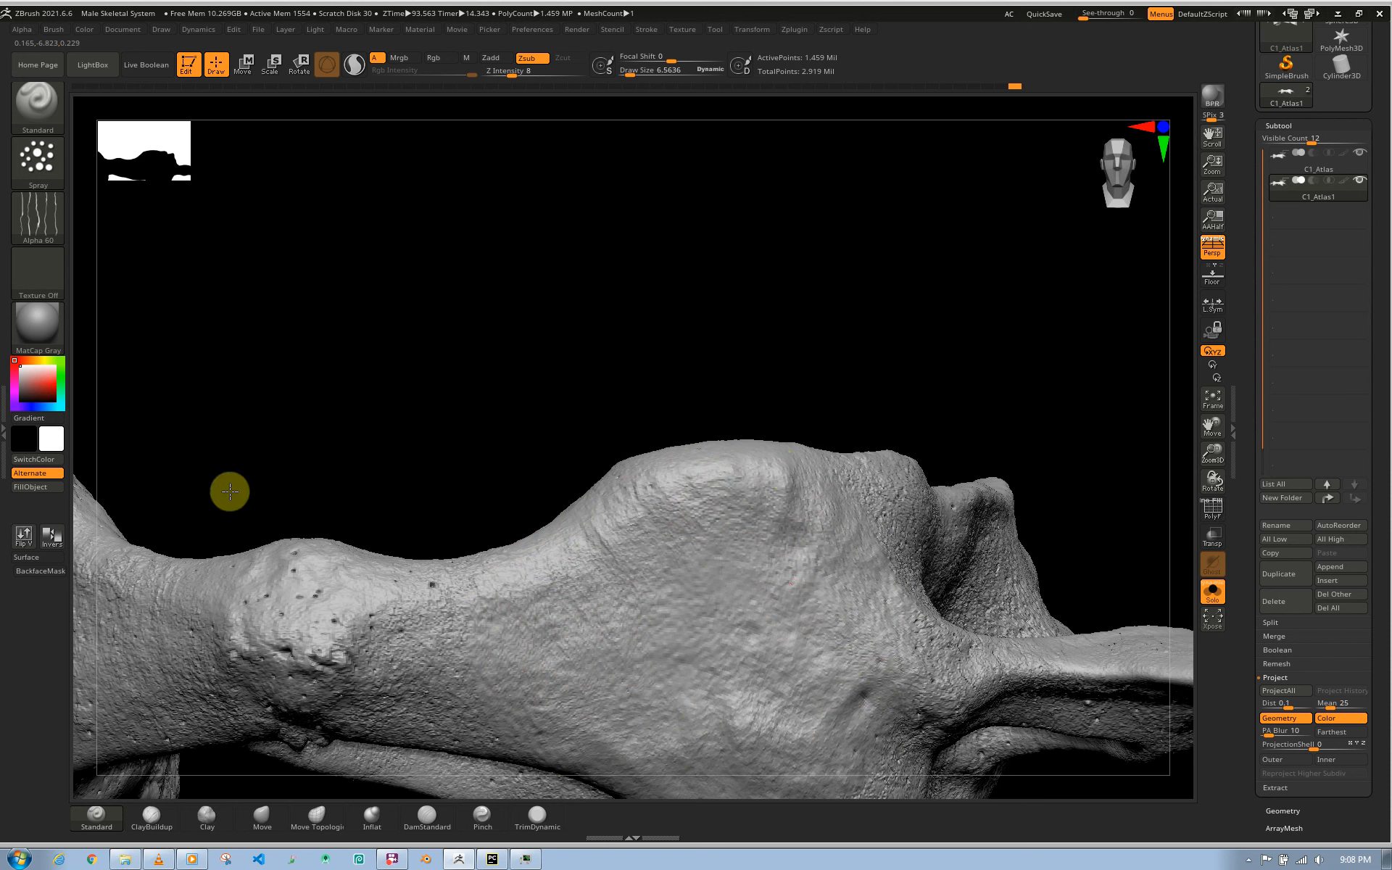
click(22, 161)
click(168, 177)
click(36, 217)
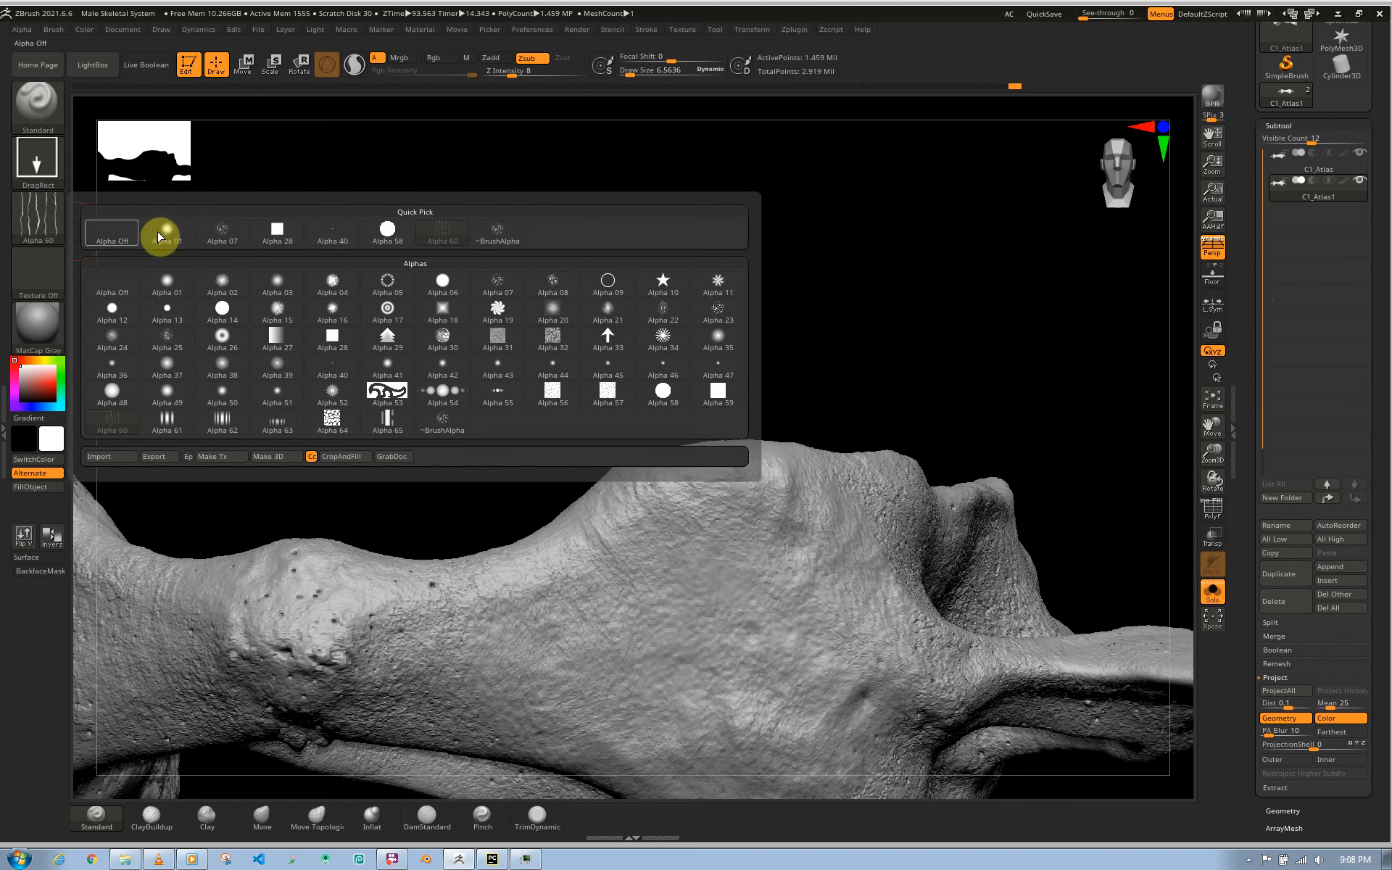
click(340, 230)
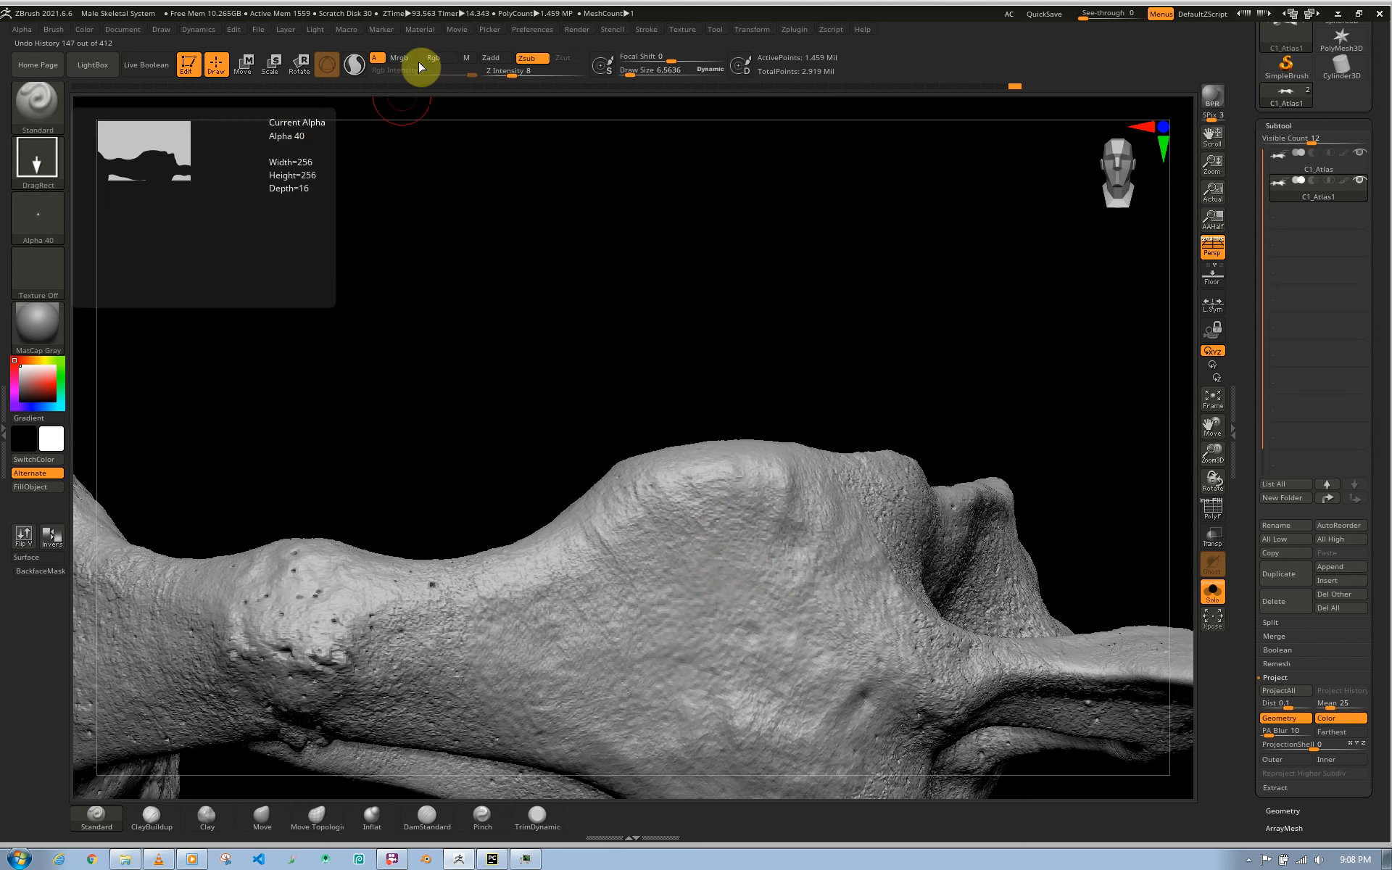
drag(488, 67, 512, 77)
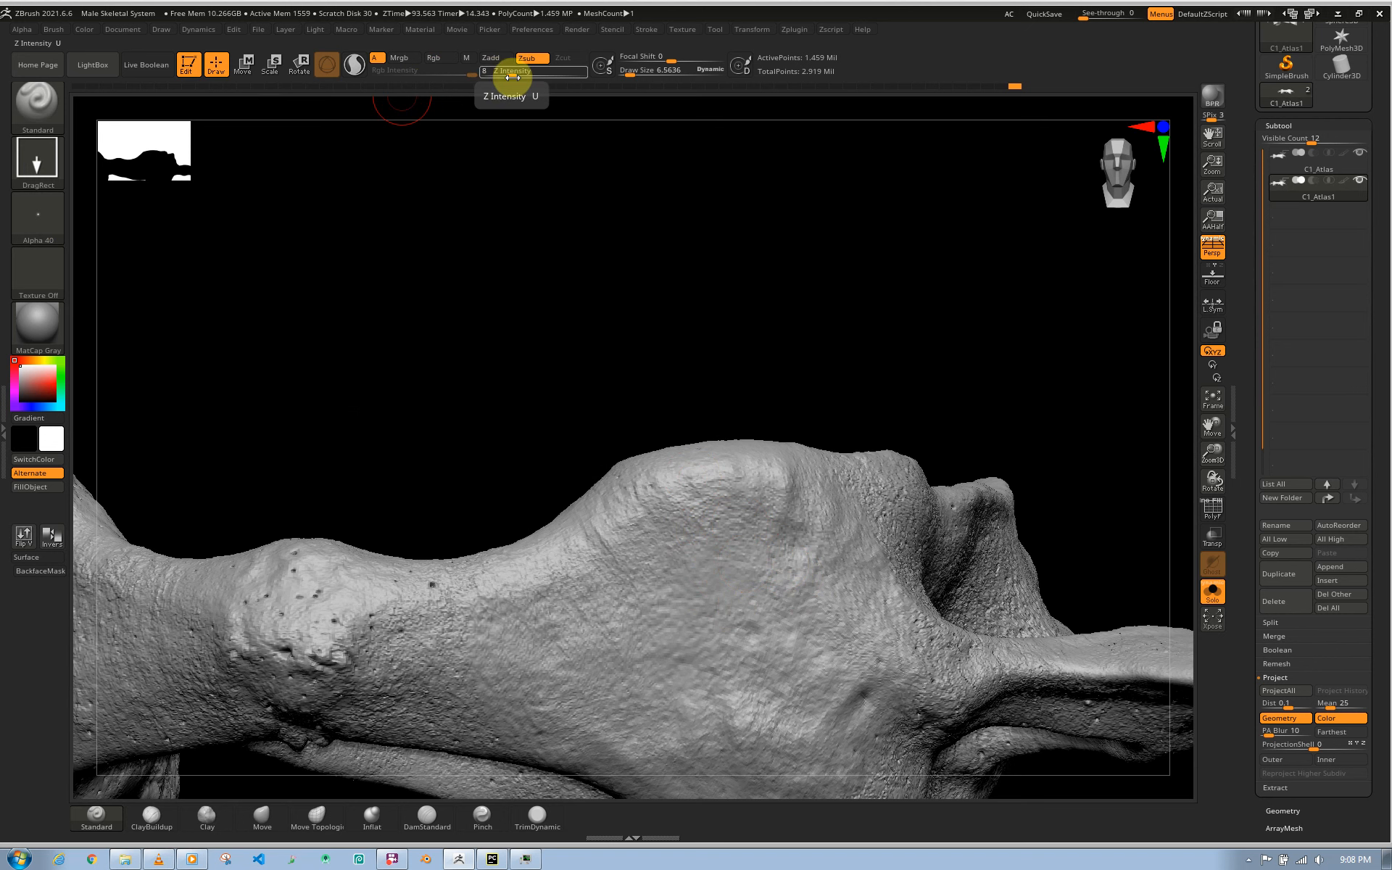
drag(514, 77, 532, 76)
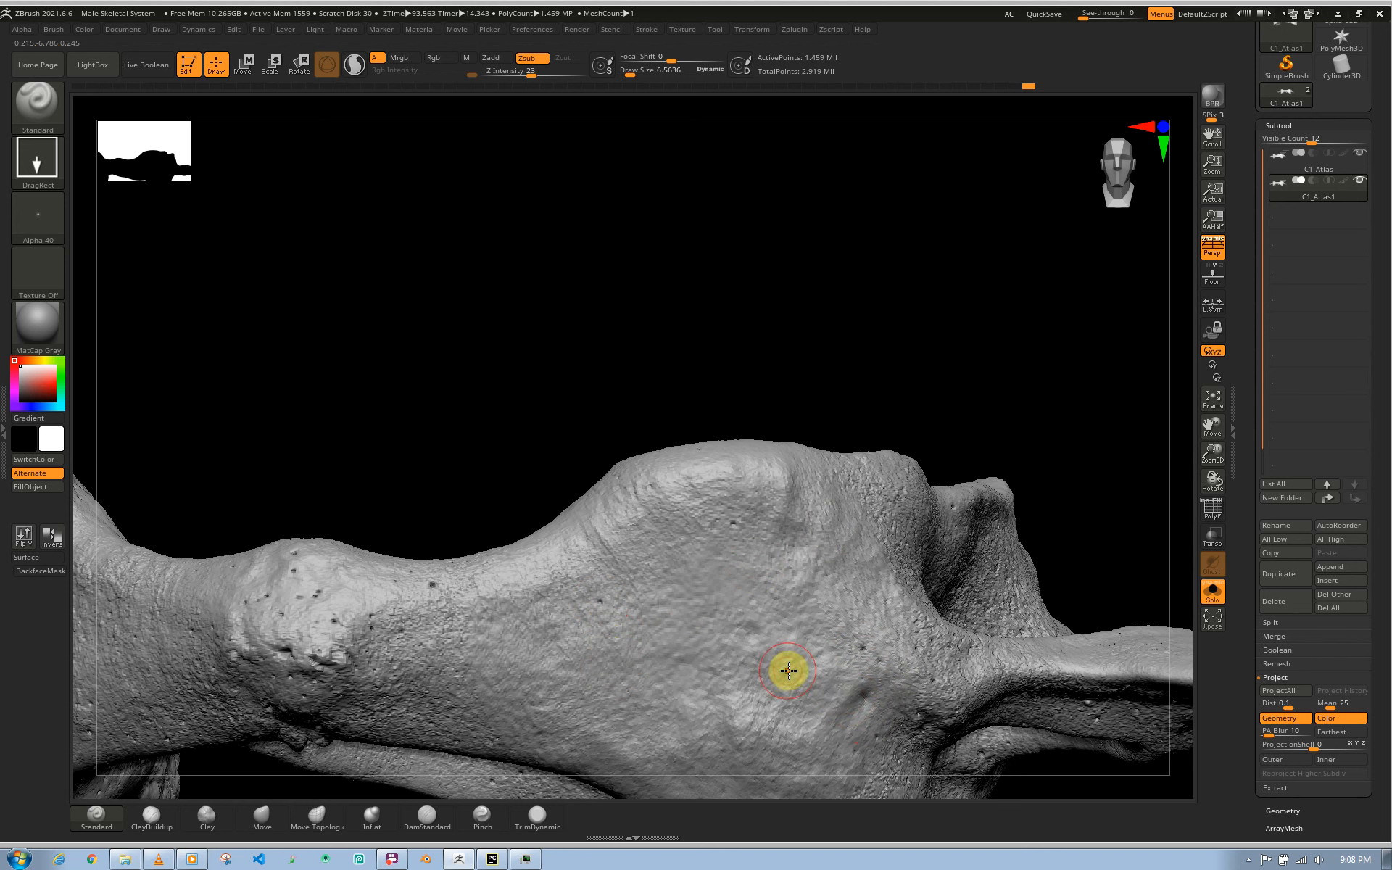
- Stamp single Alpha 40 pits from the crest down the outer side of the right-hand lateral mass and on its slope toward the central tubercle
drag(788, 658, 804, 705)
click(763, 475)
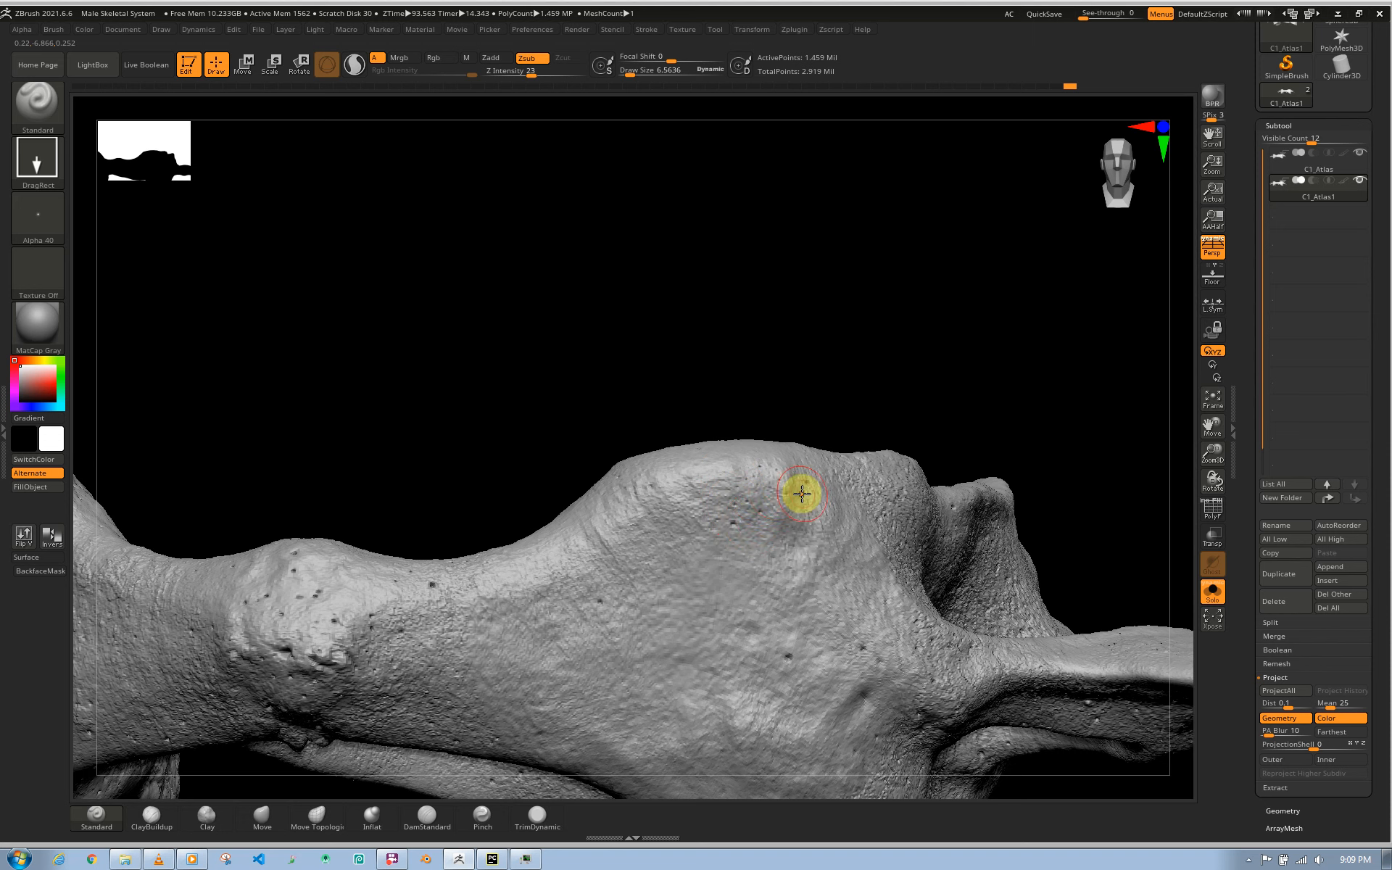
drag(823, 526, 822, 587)
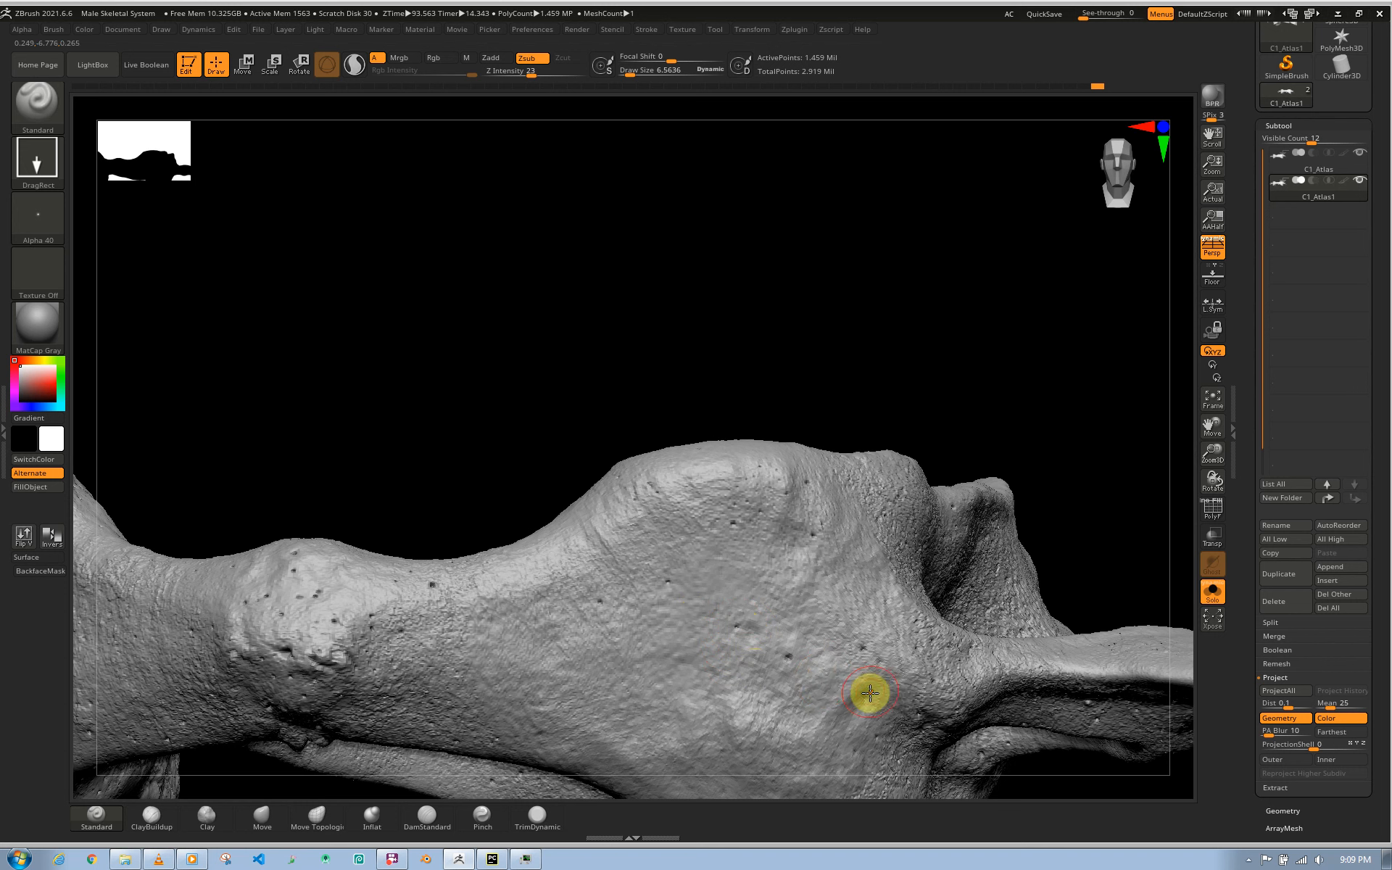
mouse_move(882, 659)
mouse_down()
mouse_move(902, 721)
mouse_move(879, 702)
mouse_up()
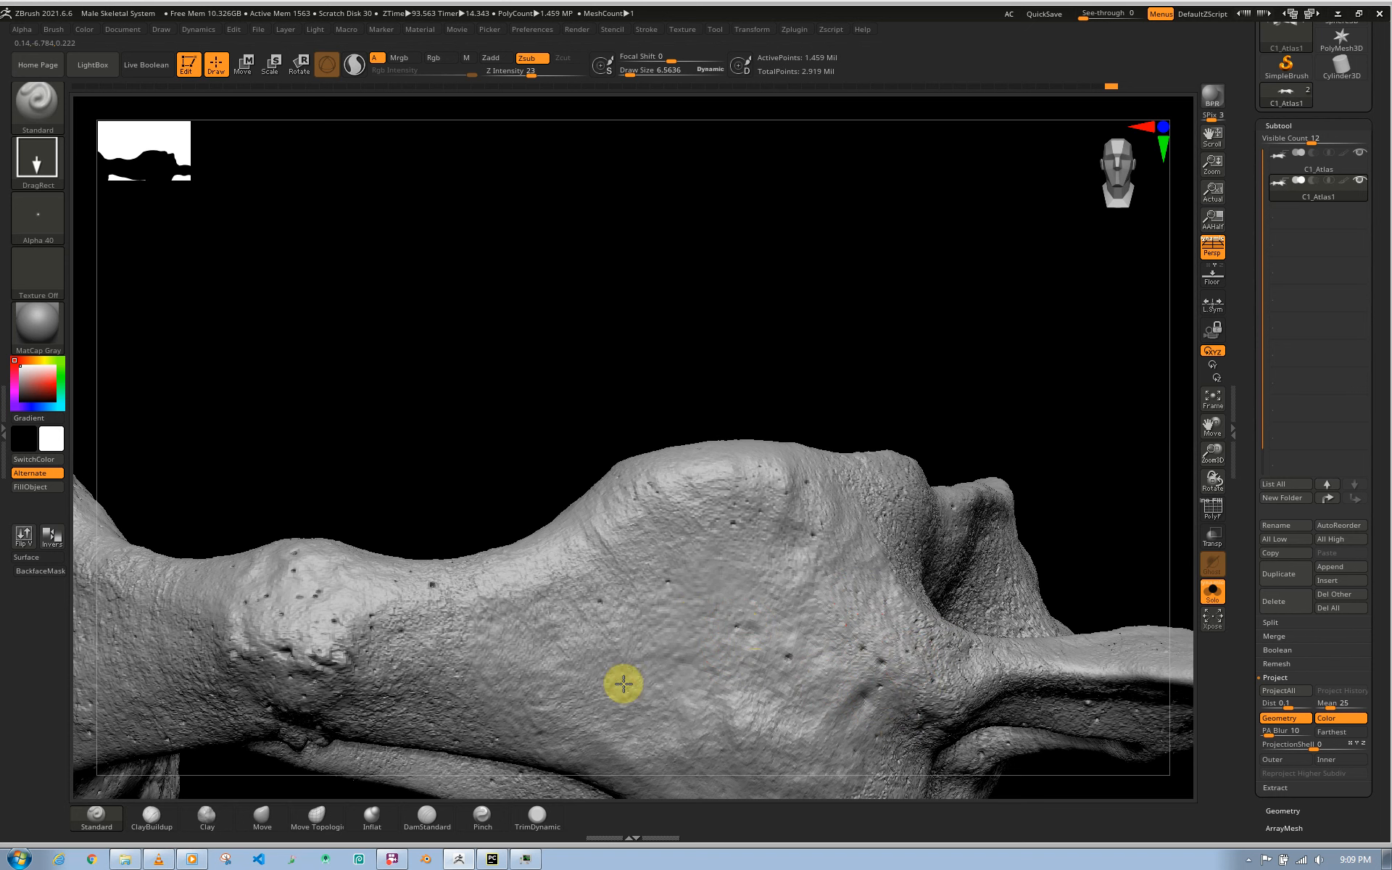
drag(494, 655, 505, 664)
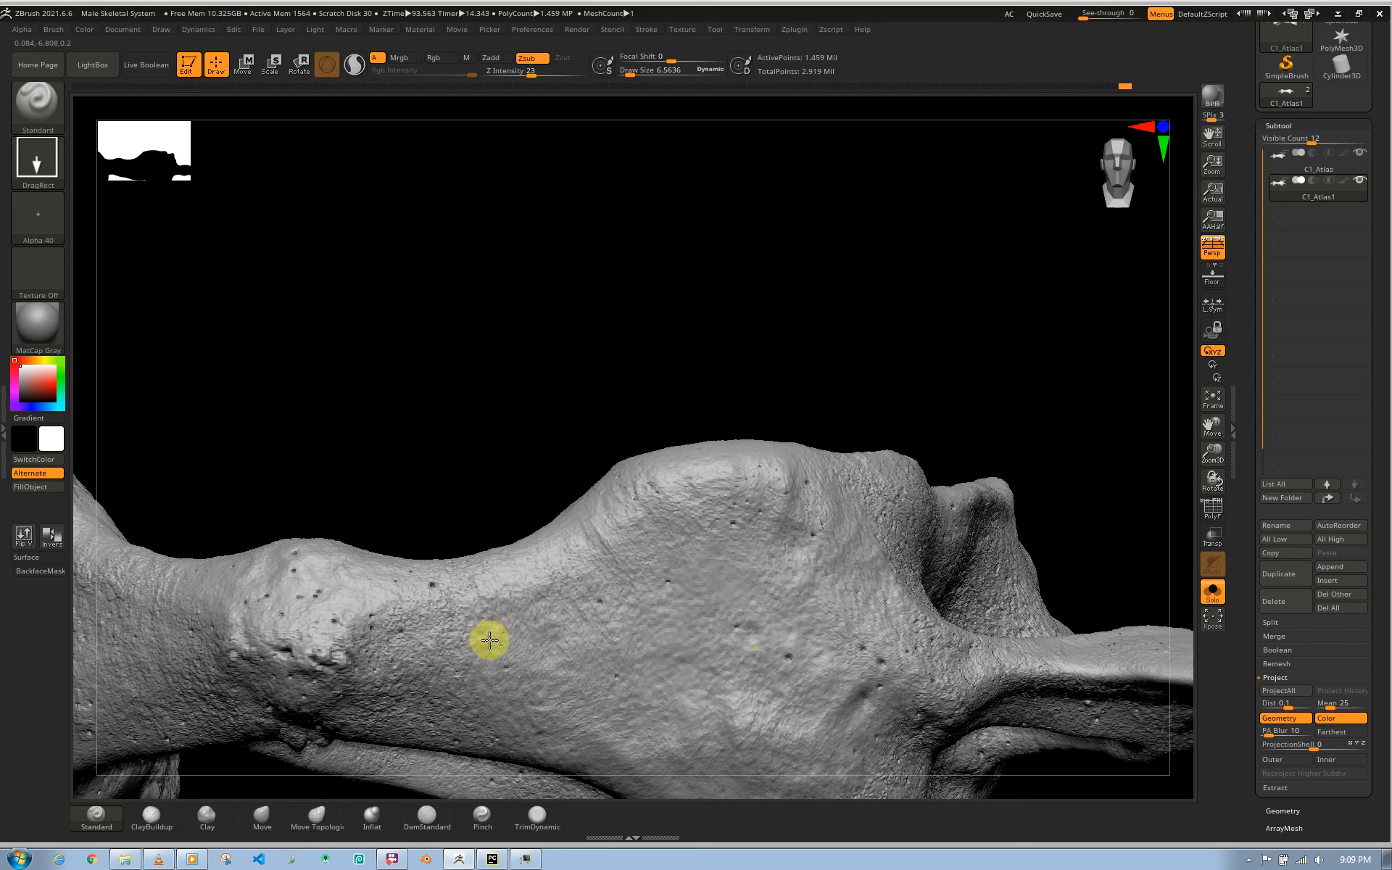
drag(496, 609, 505, 627)
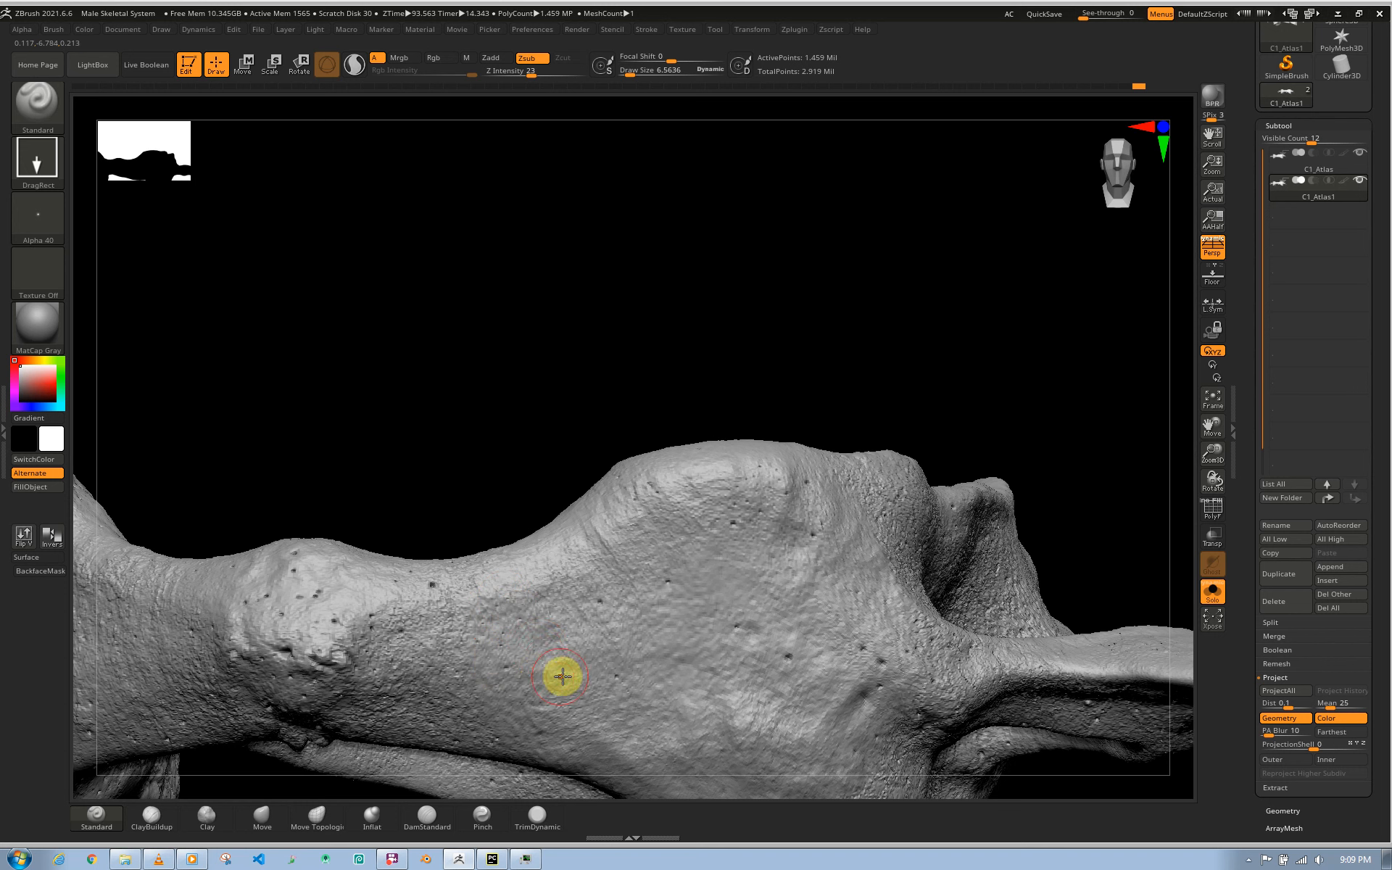
drag(553, 677, 550, 694)
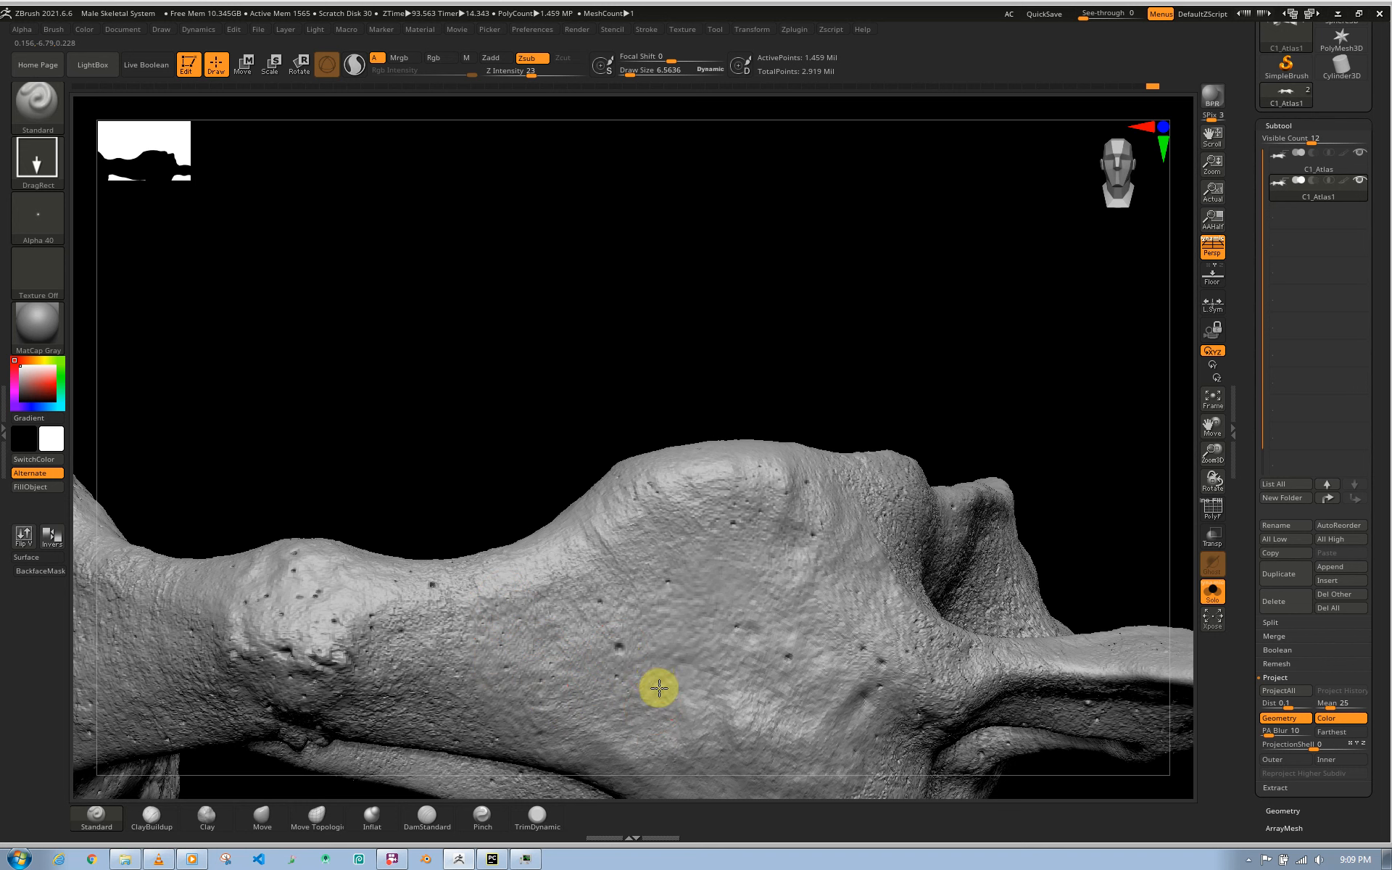
- Stamp further pits of varied size on the crest, centre, inner slope and lower face of the right-hand lateral mass
mouse_move(667, 665)
mouse_down()
mouse_move(672, 690)
mouse_move(674, 672)
mouse_move(717, 652)
mouse_up()
mouse_move(771, 701)
mouse_down()
mouse_move(782, 749)
mouse_move(740, 718)
mouse_up()
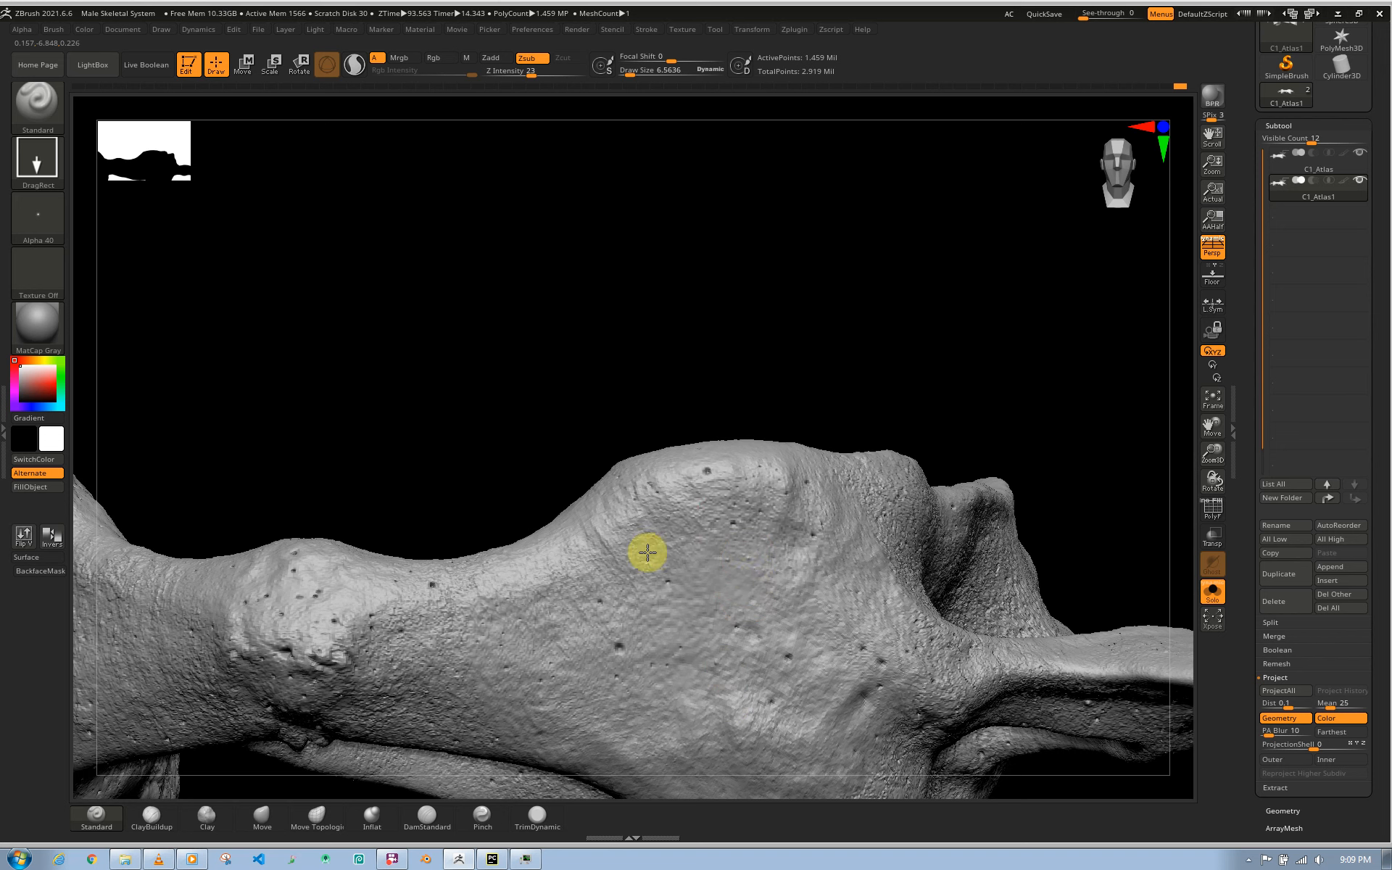
mouse_move(684, 545)
mouse_down()
mouse_move(686, 574)
mouse_move(653, 591)
mouse_up()
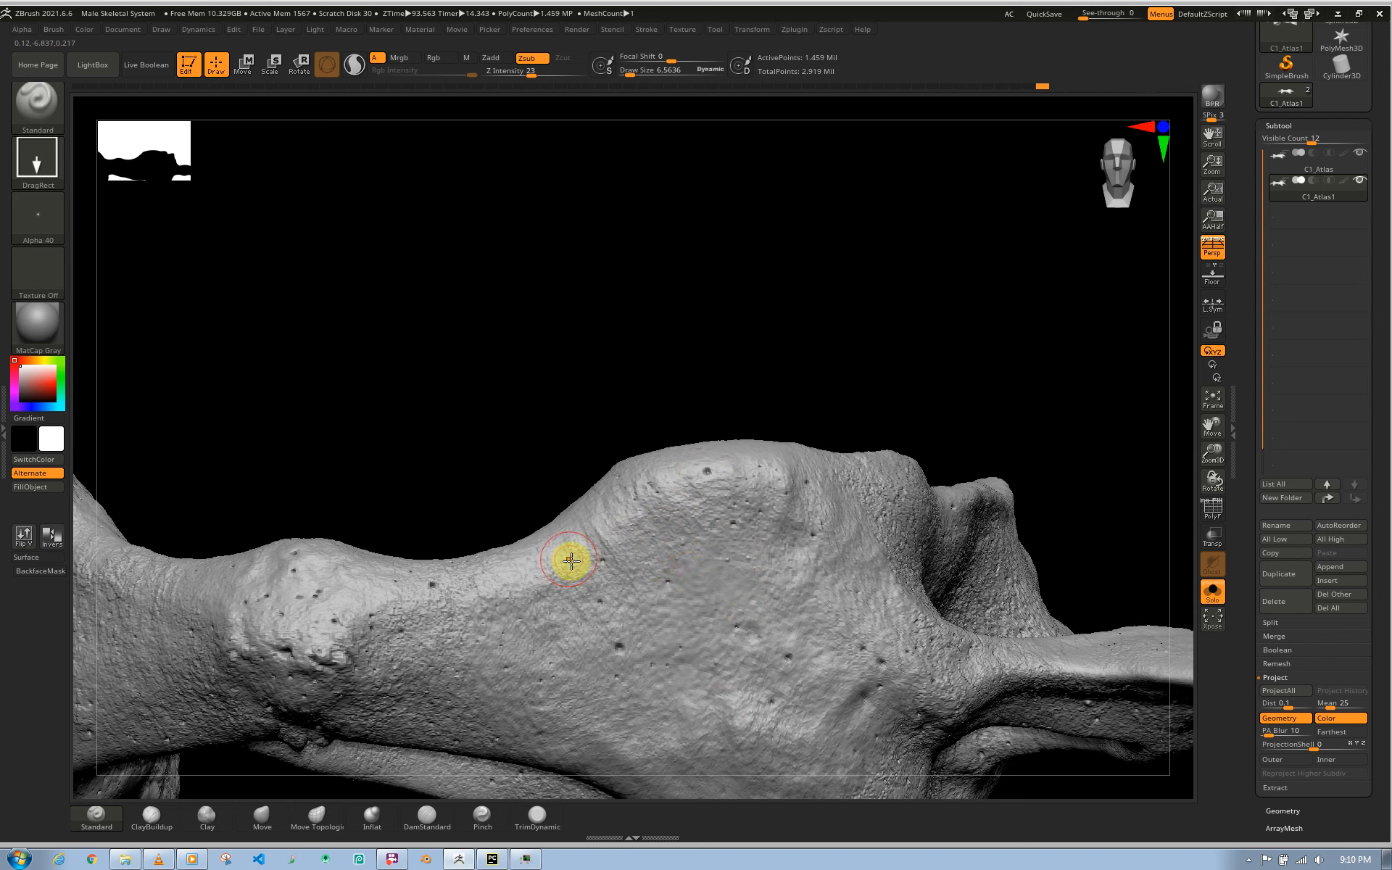
drag(579, 529, 579, 557)
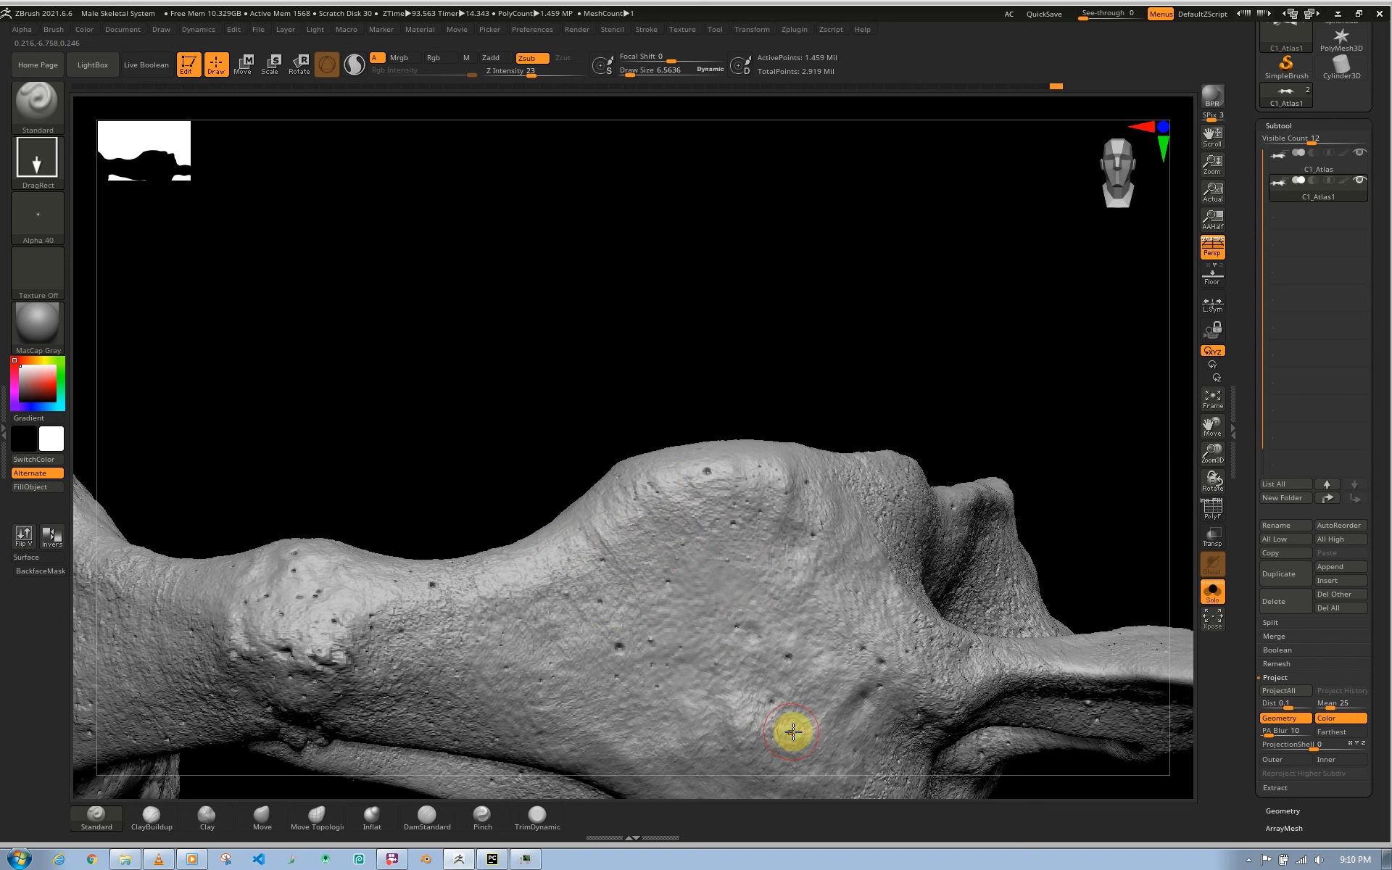
drag(823, 697, 830, 658)
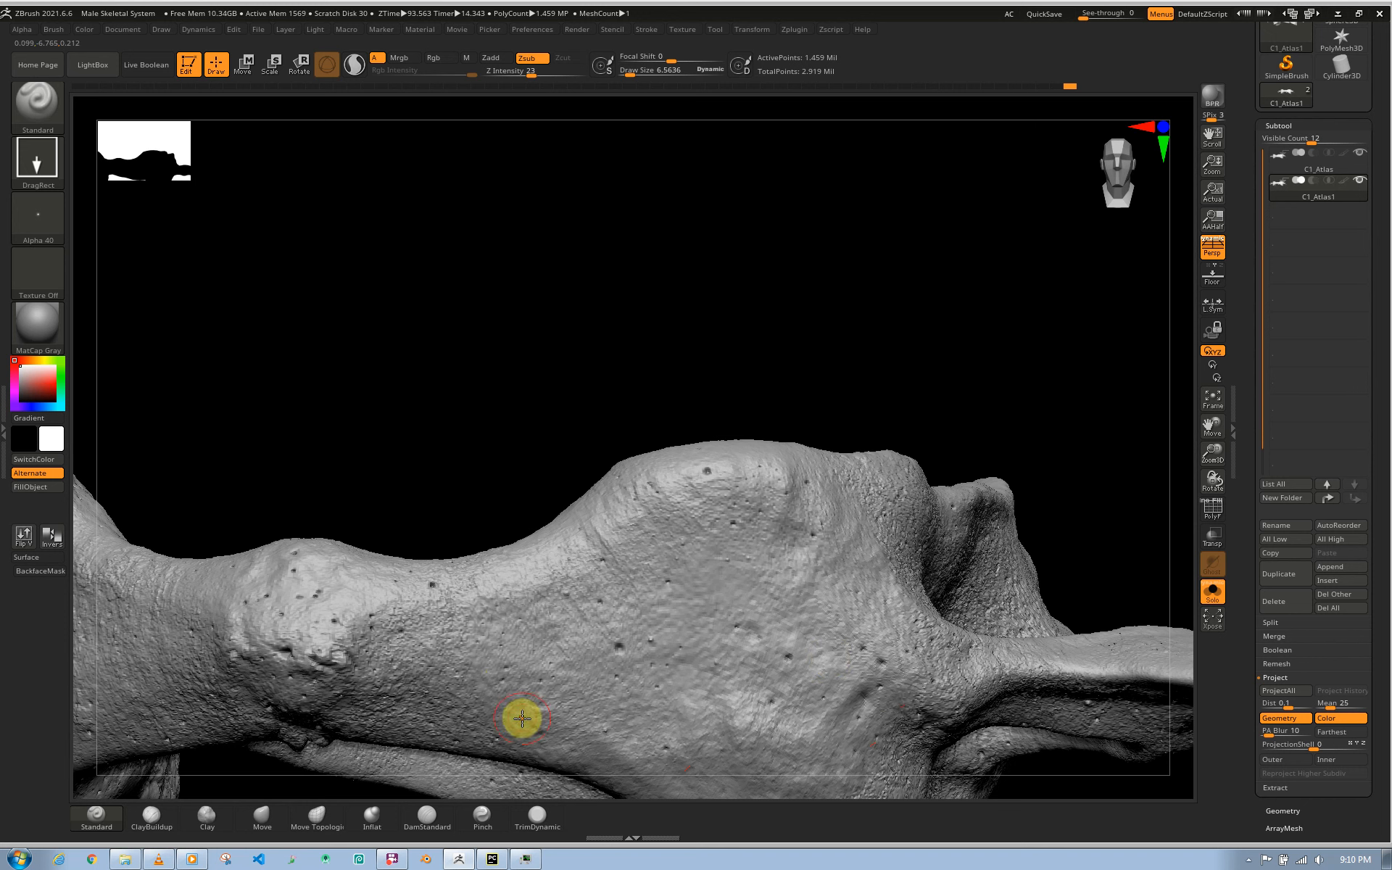
drag(583, 658, 590, 674)
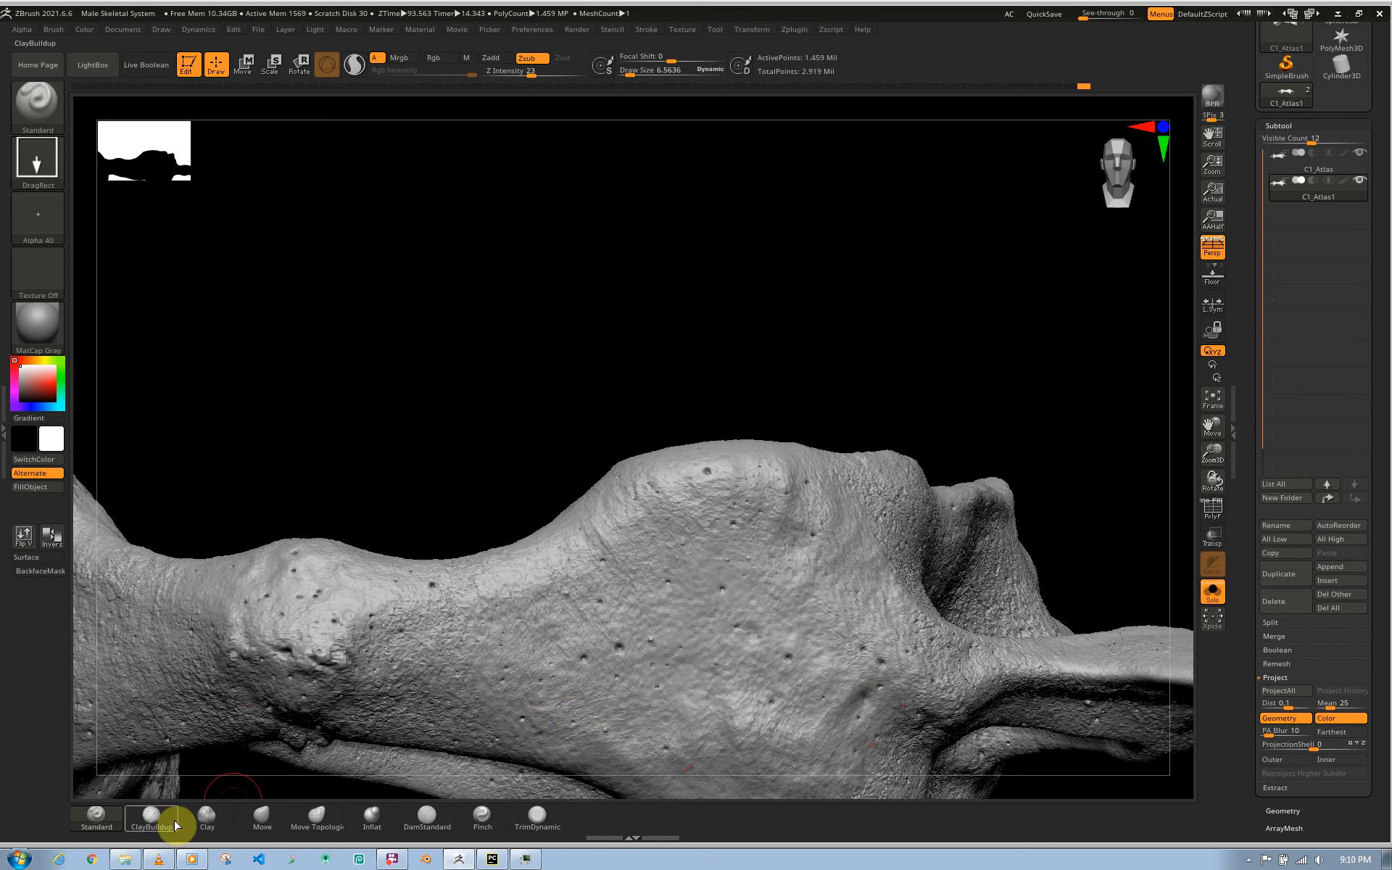
- Build up soft forms on the right-hand lateral mass one subdivision level down with ClayBuildup at draw size about 2.4 and Z Intensity 3, returning to the highest level
click(152, 823)
key(shift)
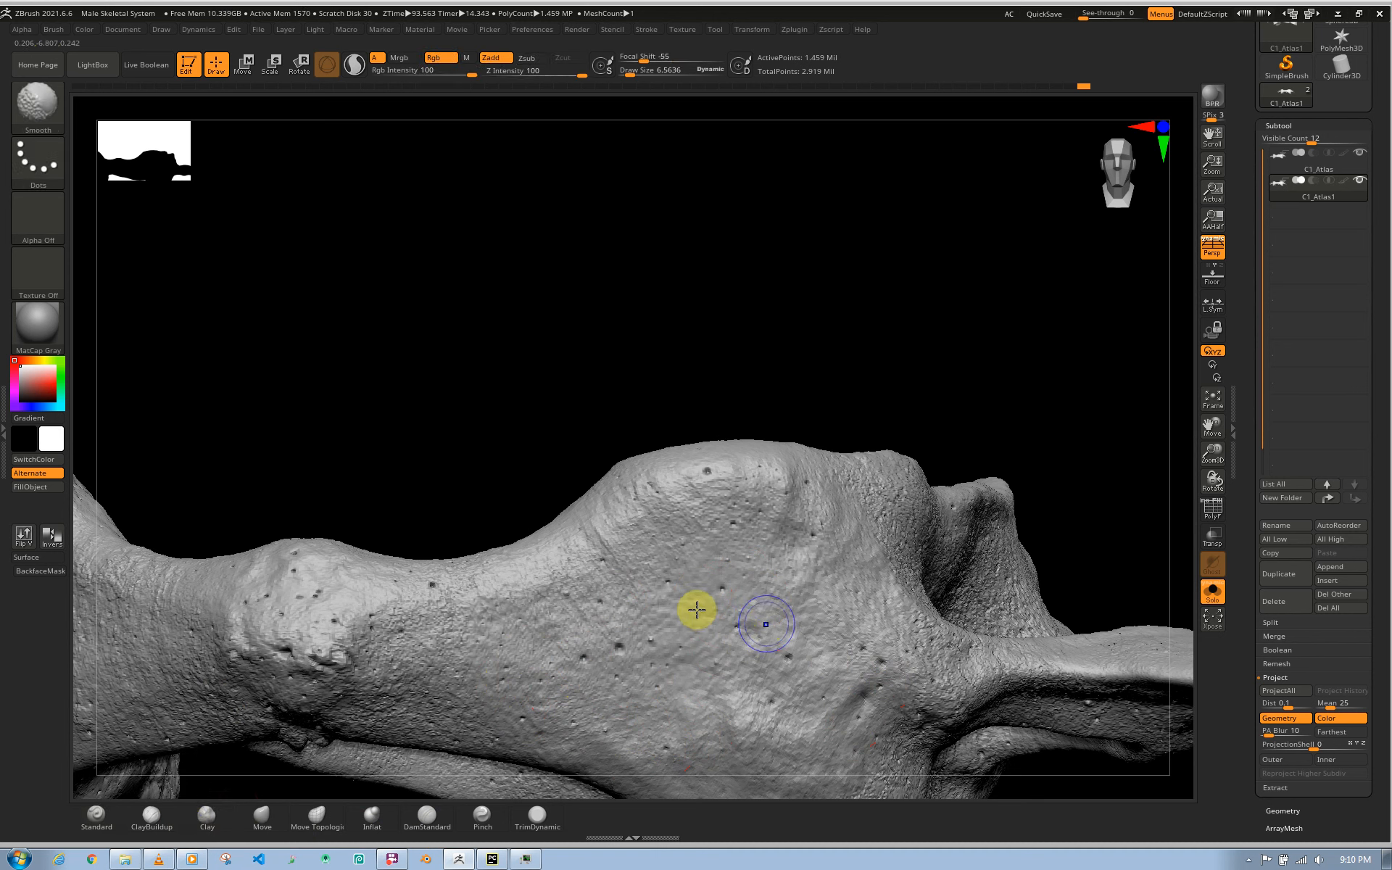
key(shift+d)
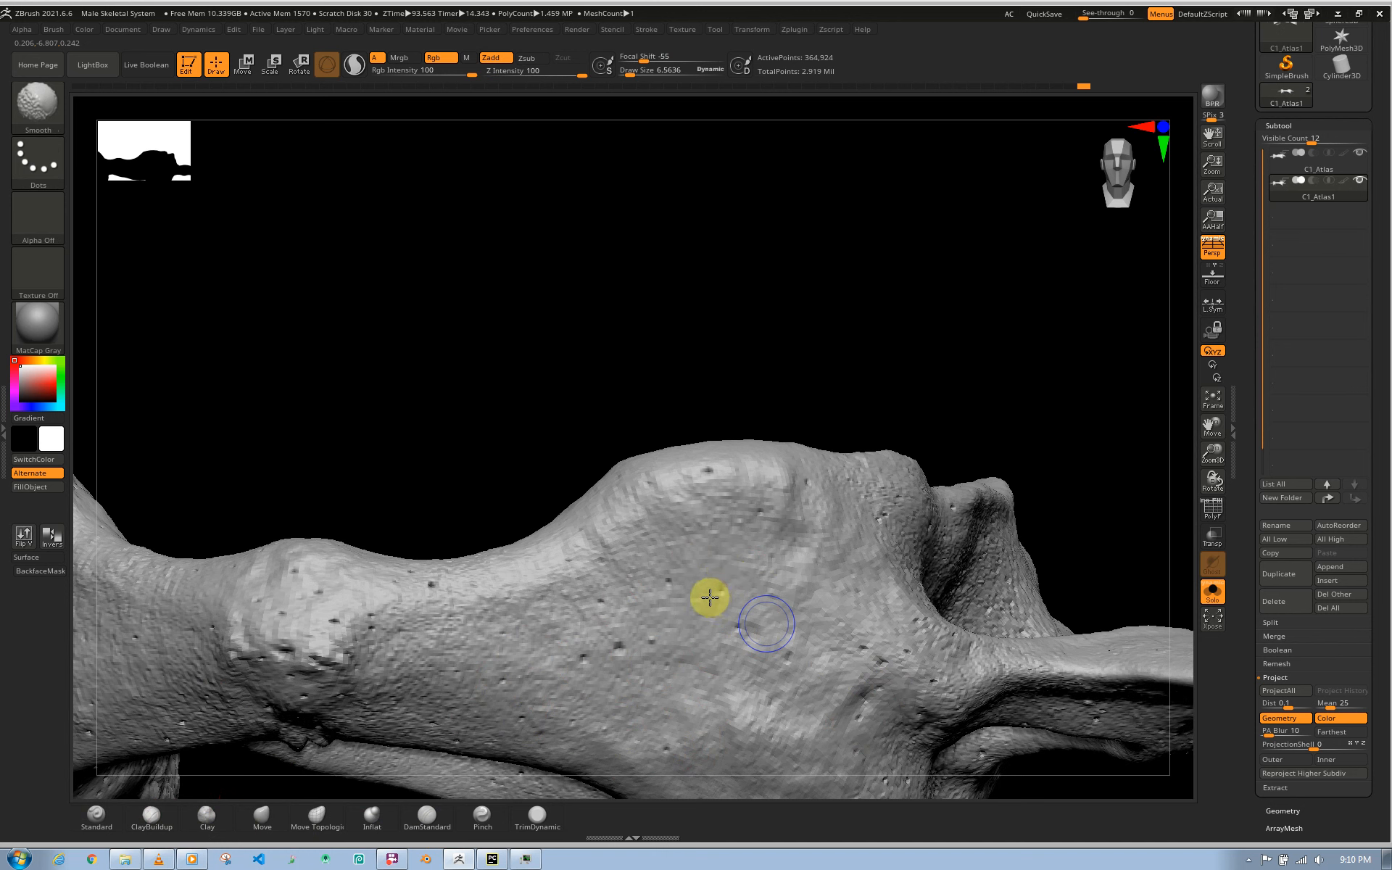
key(s)
click(703, 594)
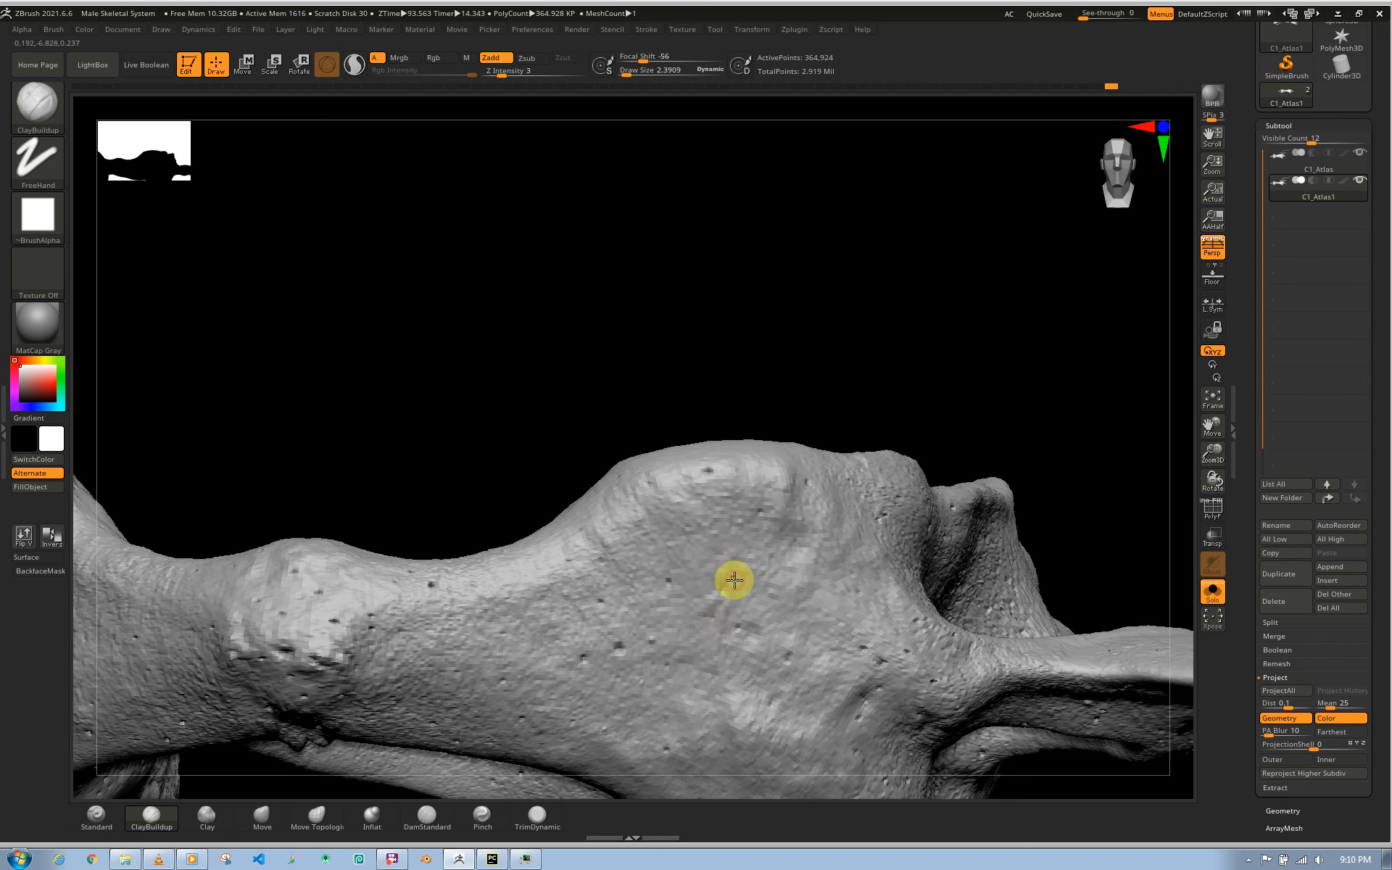
mouse_move(738, 576)
mouse_down()
mouse_move(783, 641)
mouse_move(809, 647)
mouse_up()
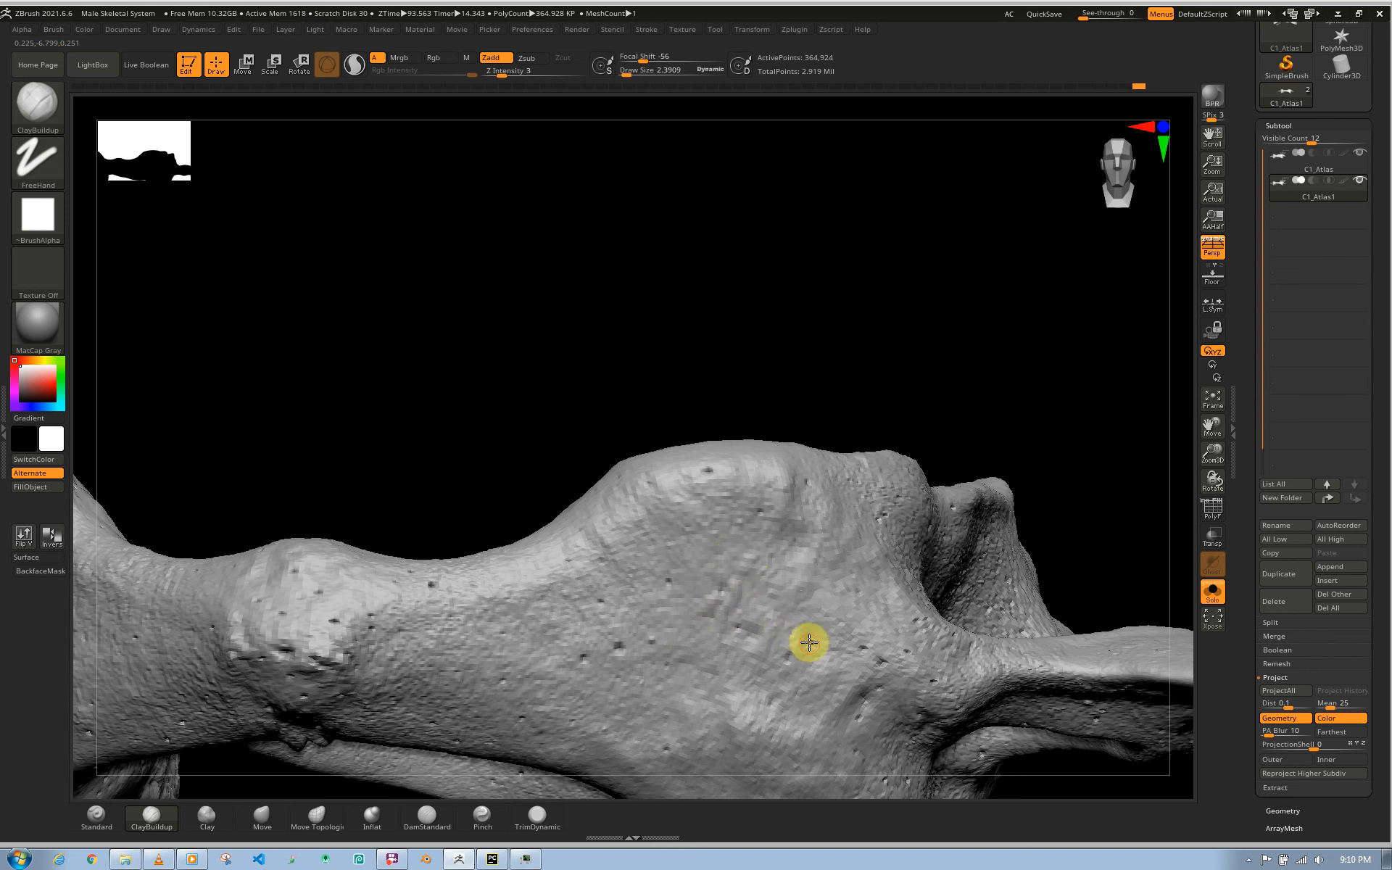
drag(809, 571, 824, 527)
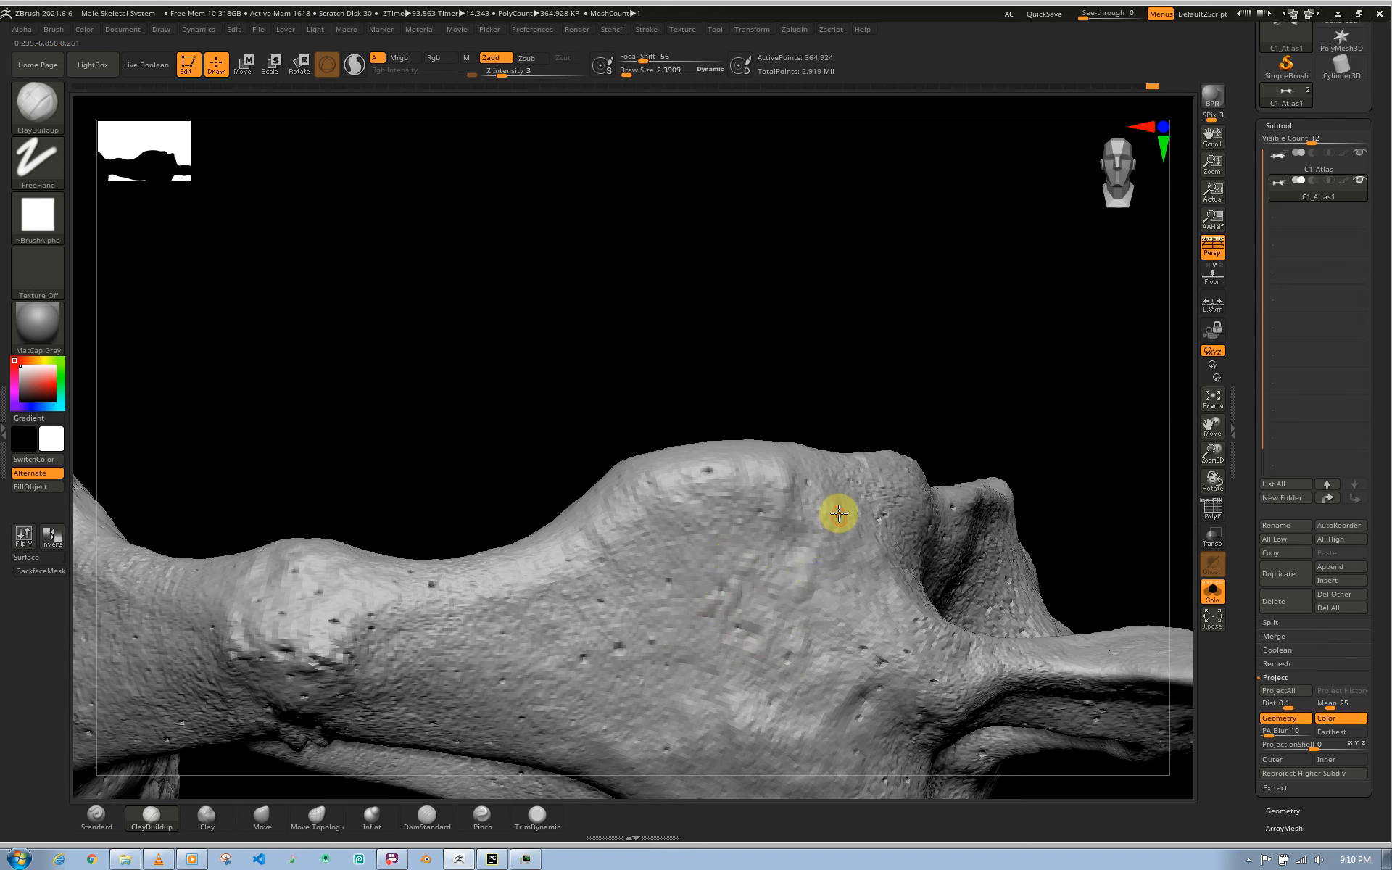
drag(713, 585, 728, 572)
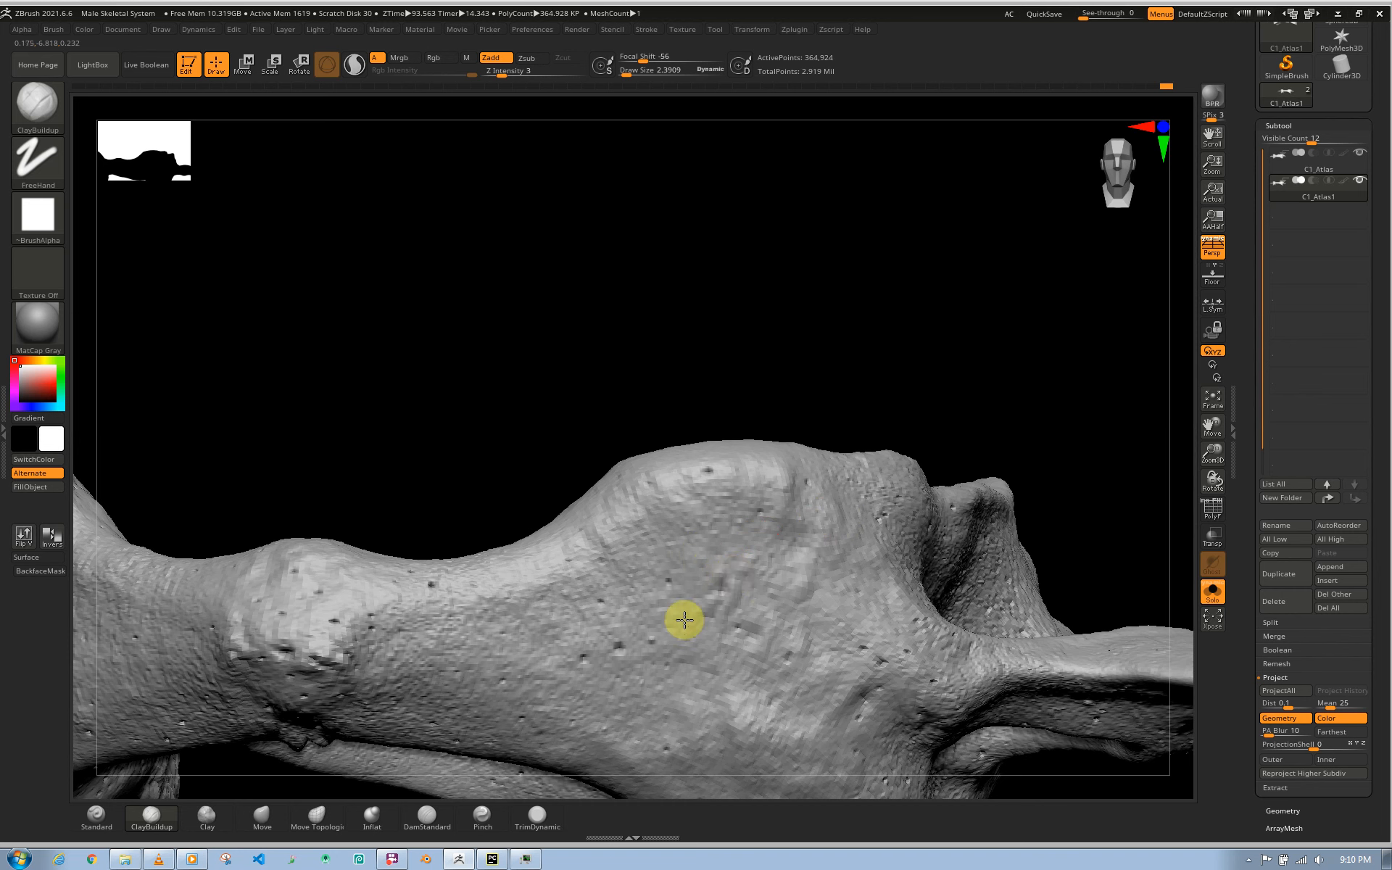
drag(683, 637, 700, 611)
key(d)
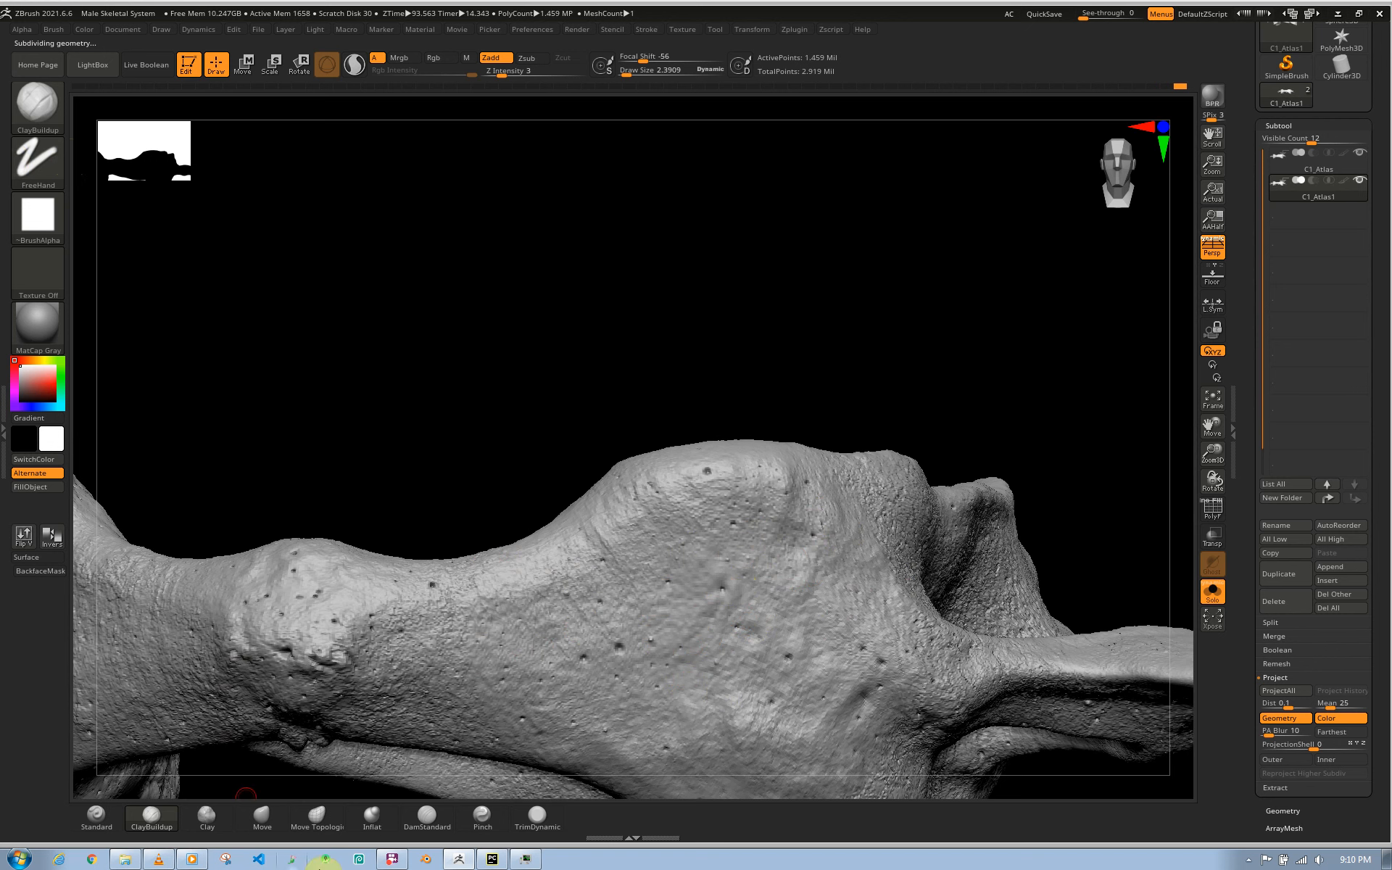
- Switch to DamStandard at a Z Intensity of 14 and carve shallow grooves below the crest of the right-hand lateral mass
click(431, 820)
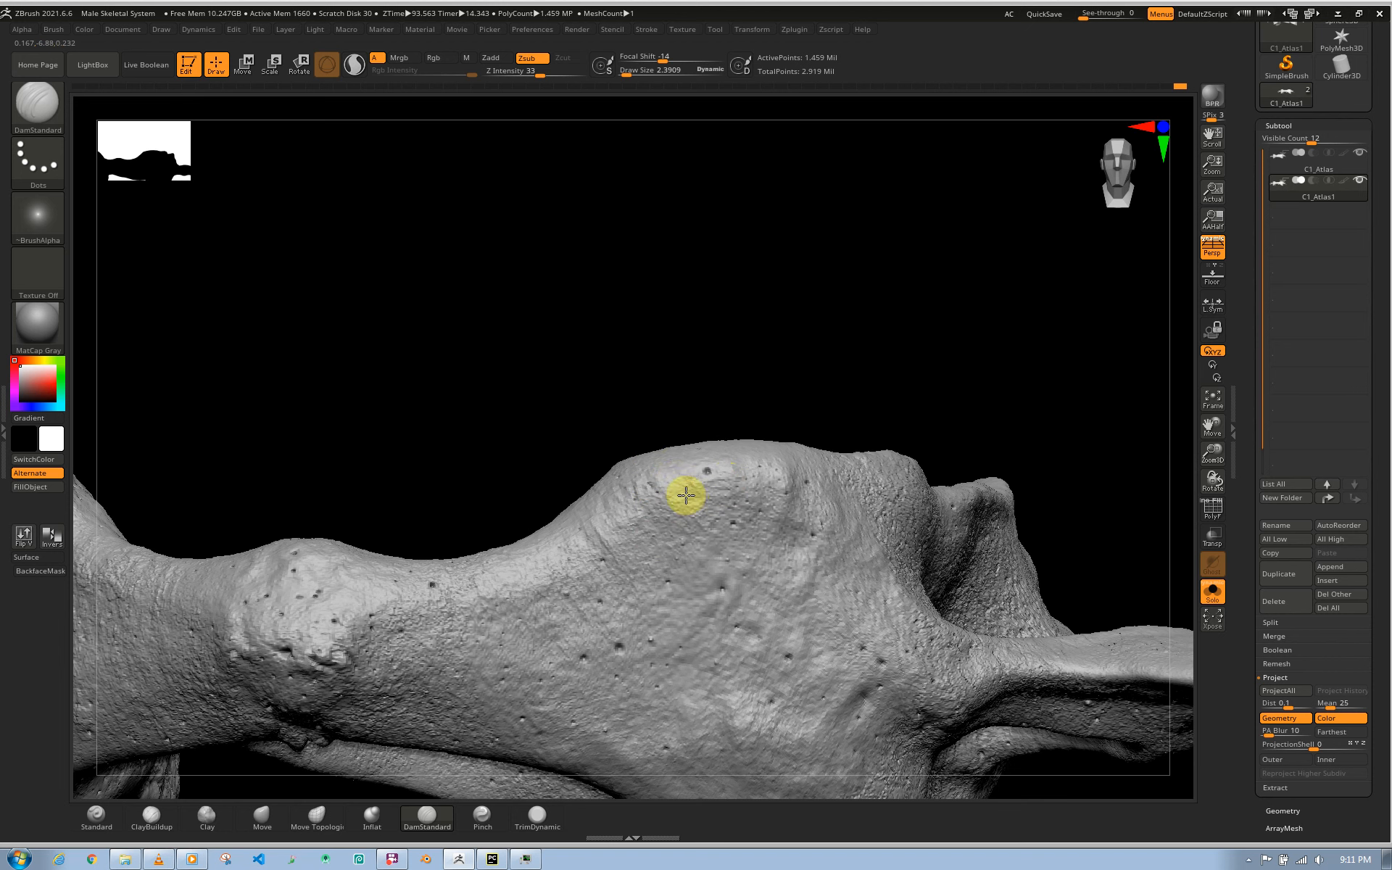
key(ctrl)
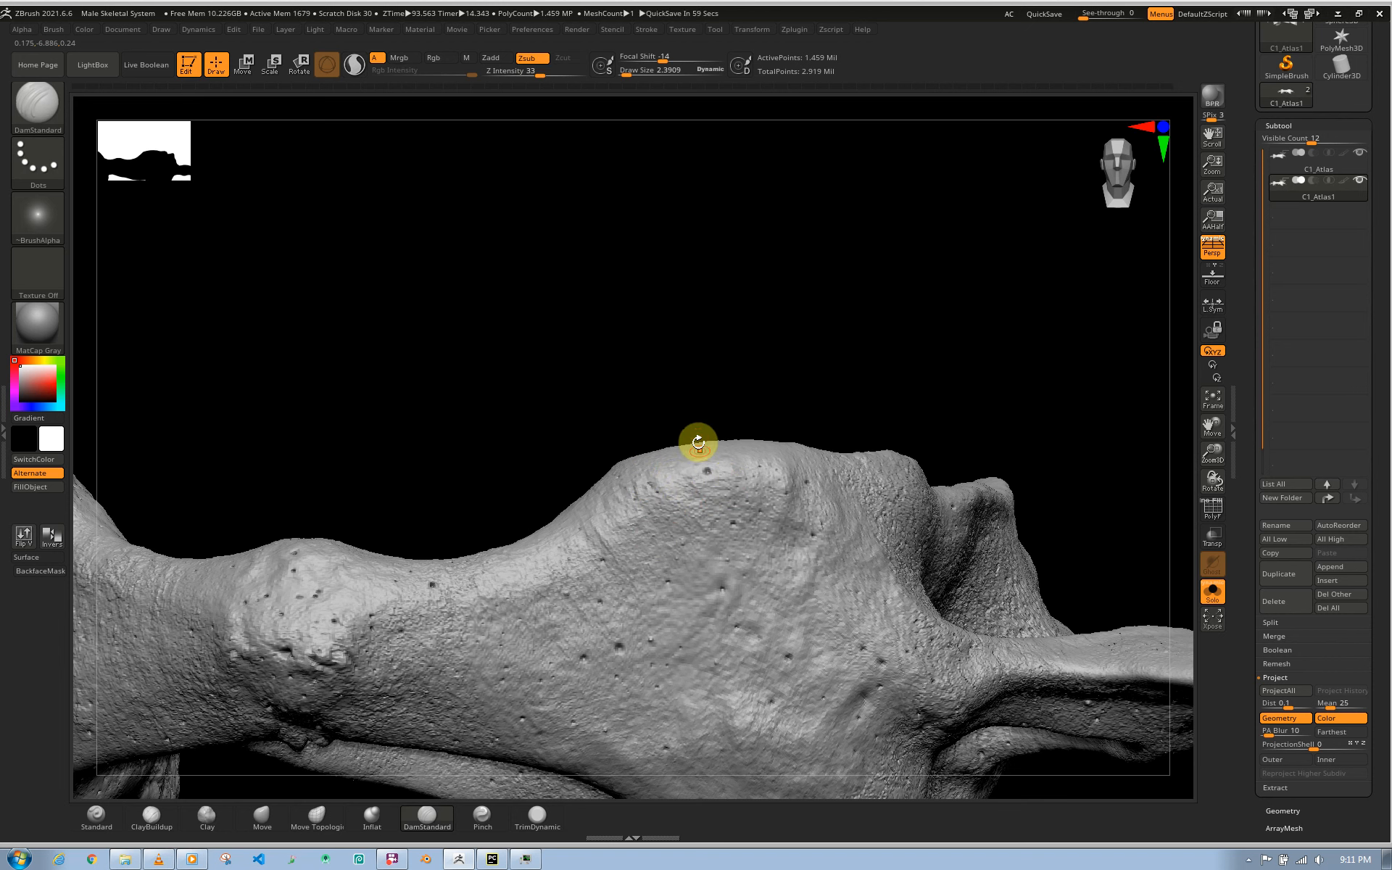
key(u)
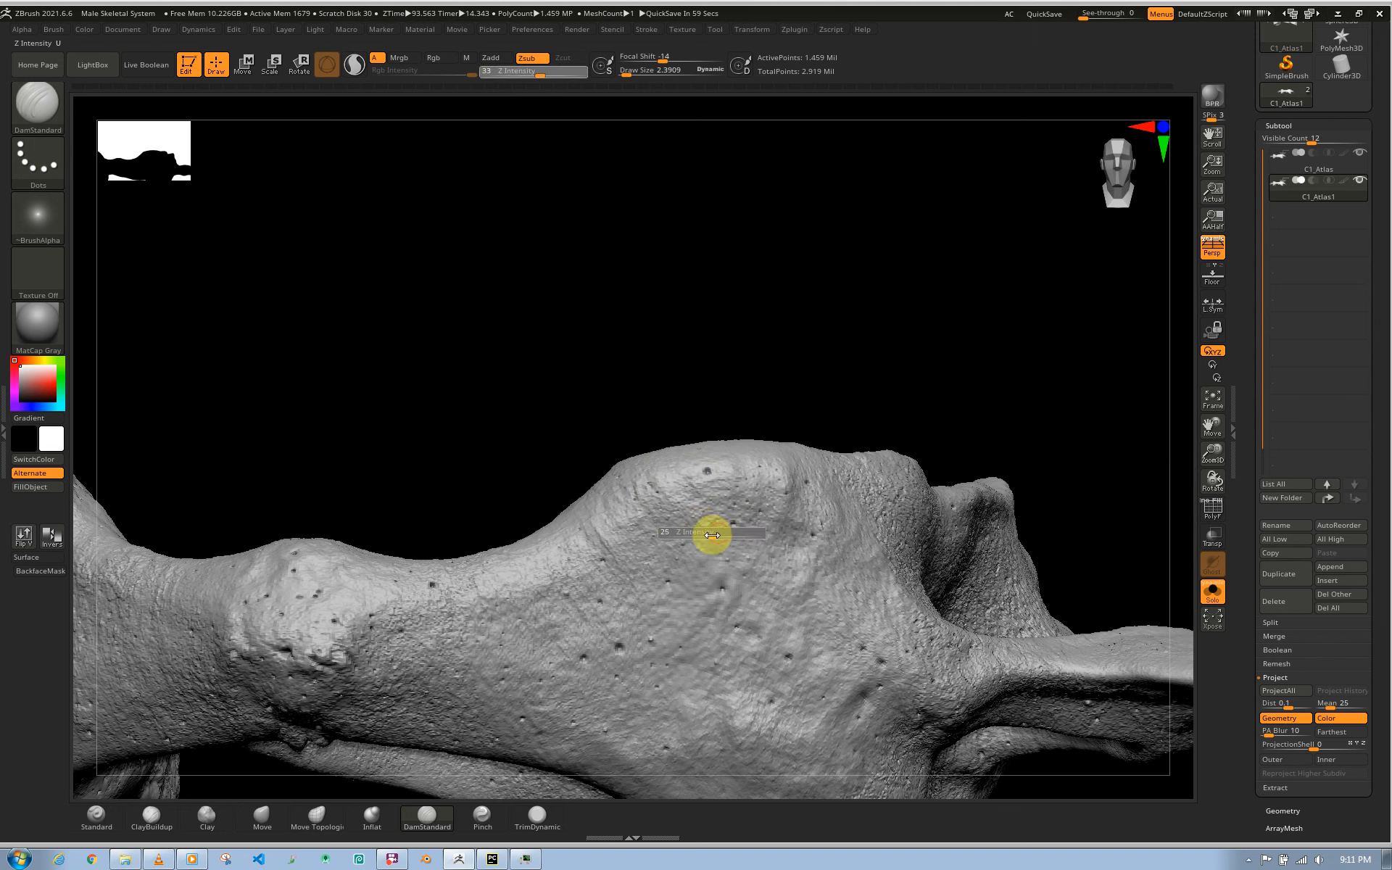
drag(704, 537, 696, 562)
key(u)
mouse_move(665, 475)
mouse_down()
mouse_move(724, 593)
mouse_move(760, 552)
mouse_up()
- Carve thinner grooves around the crest at a draw size of about 1.5, and wider ones on the lower face at about 2.4, comparing against the lowest level
key(s)
click(758, 552)
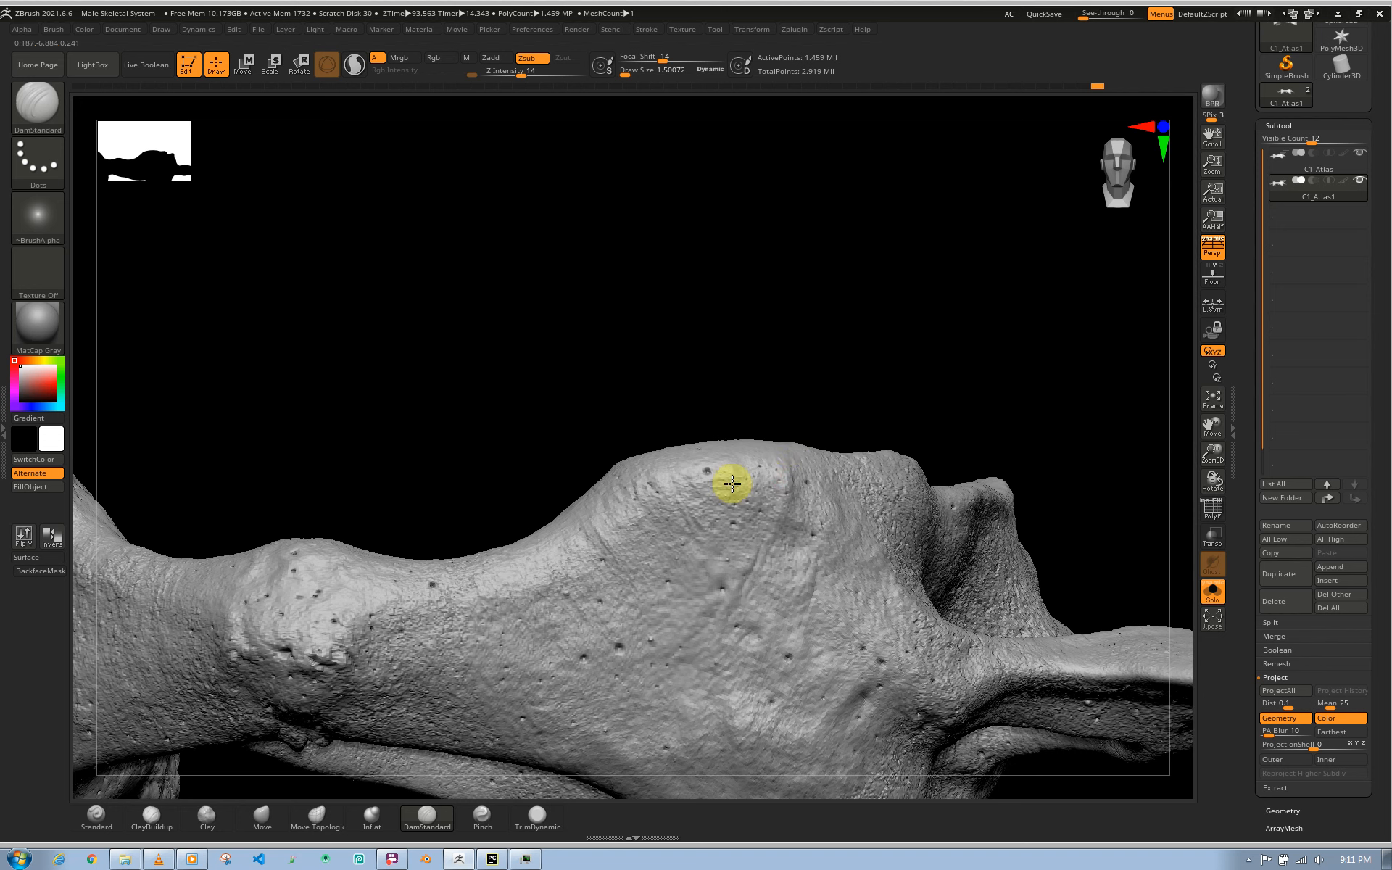
key(s)
drag(718, 531, 690, 545)
key(s)
key(s)
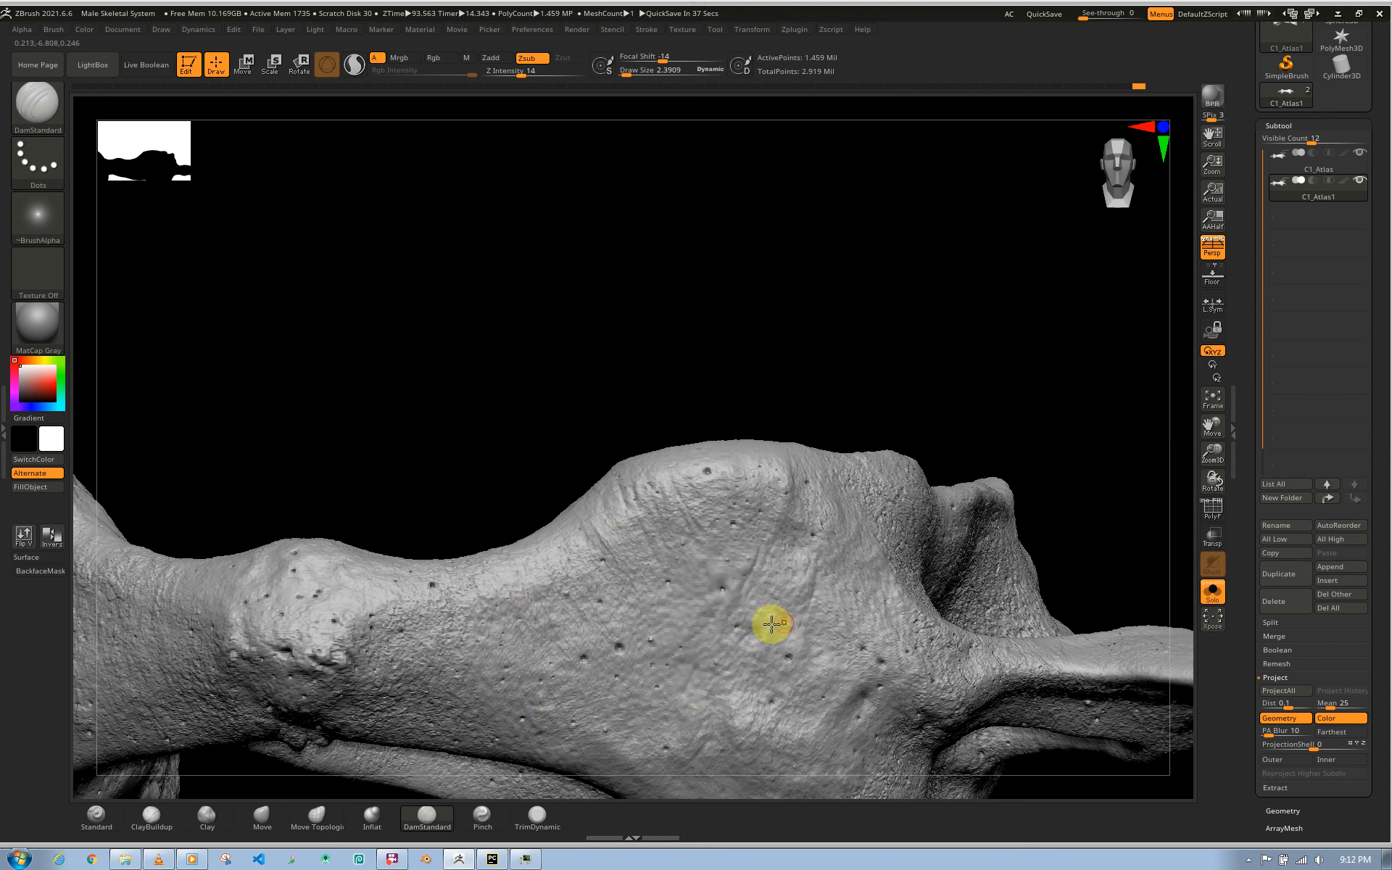
drag(854, 709, 836, 746)
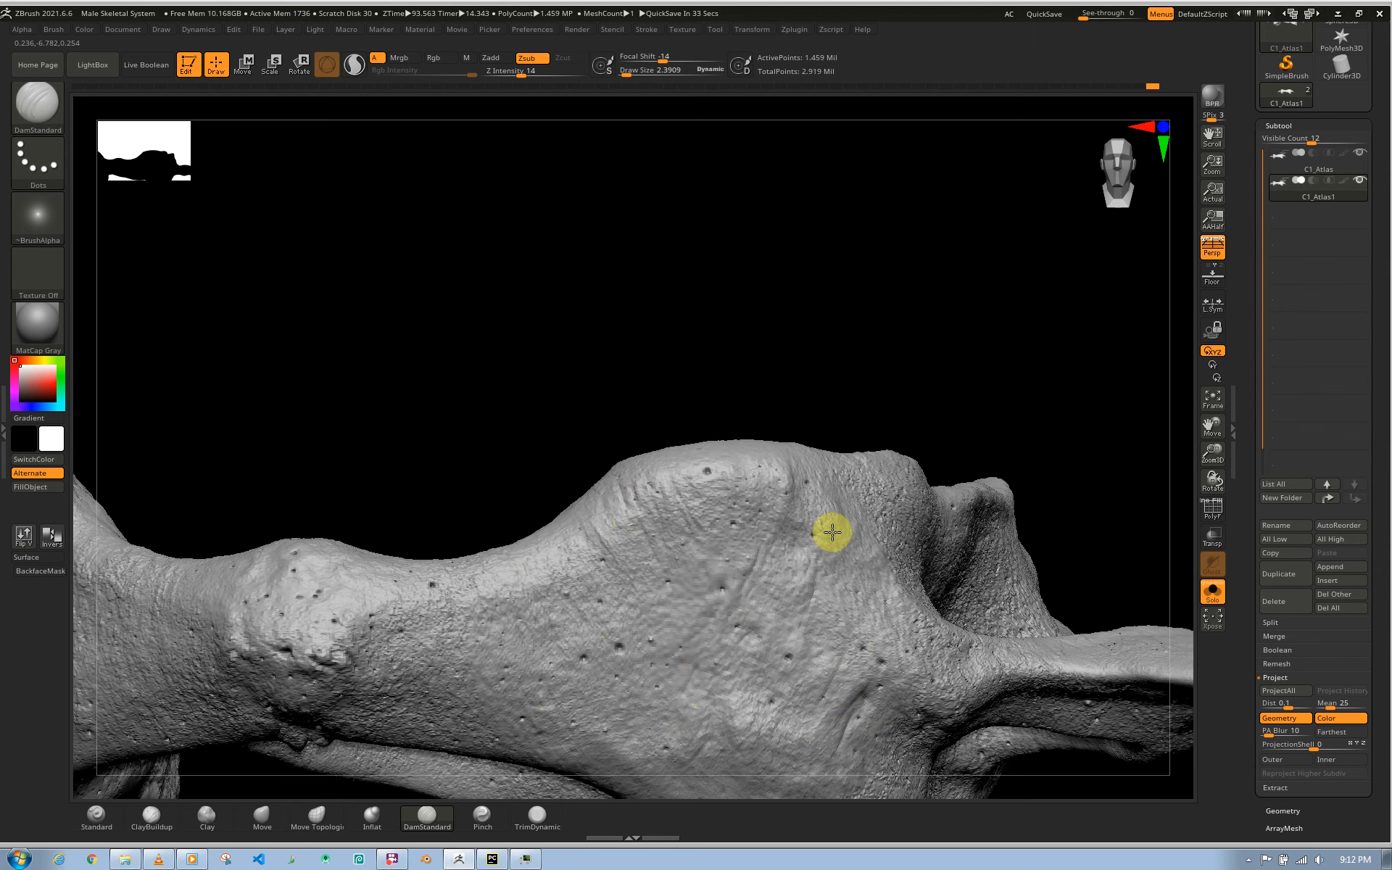
key(shift+d)
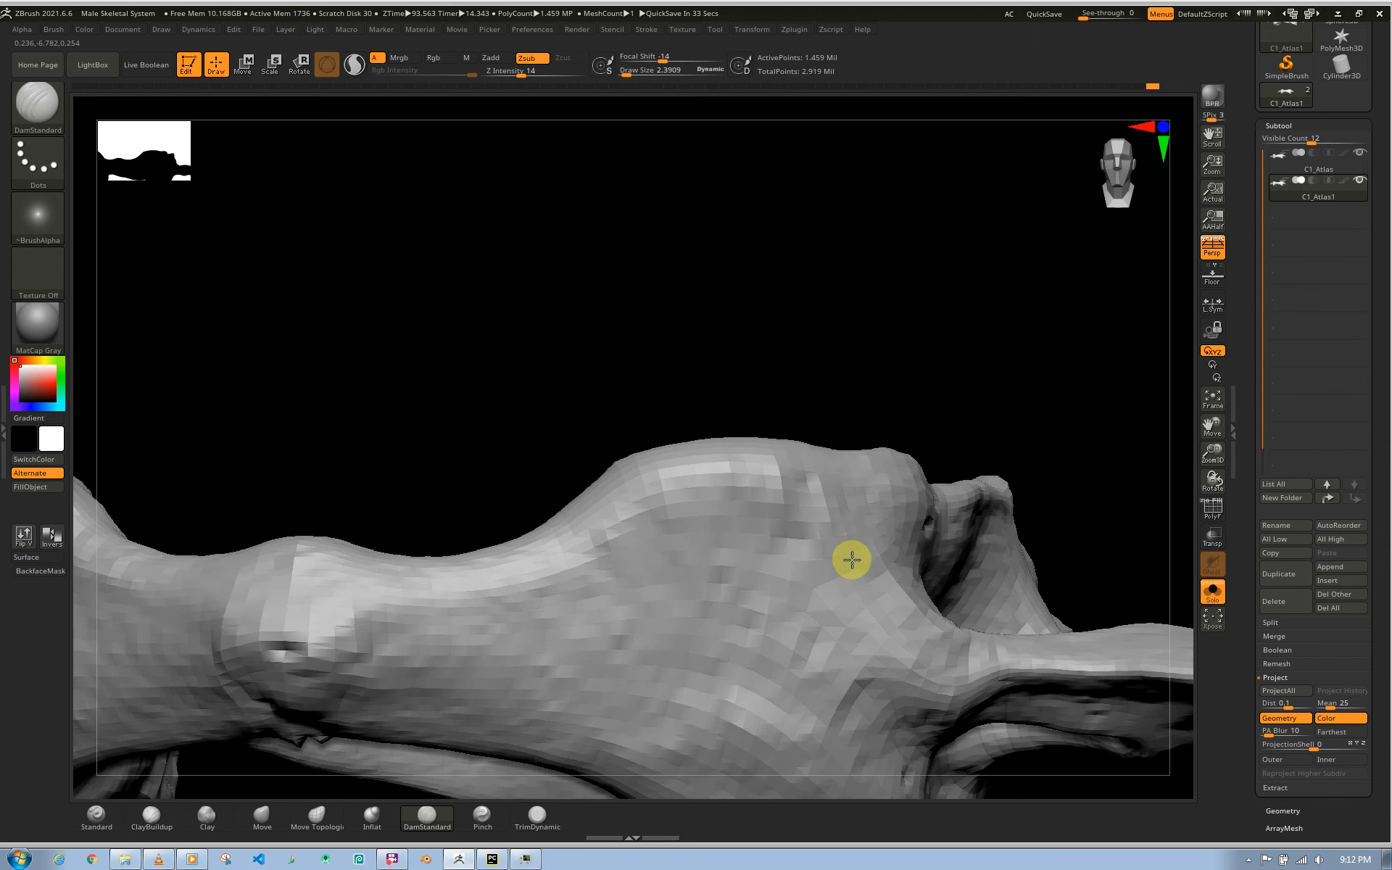
key(d)
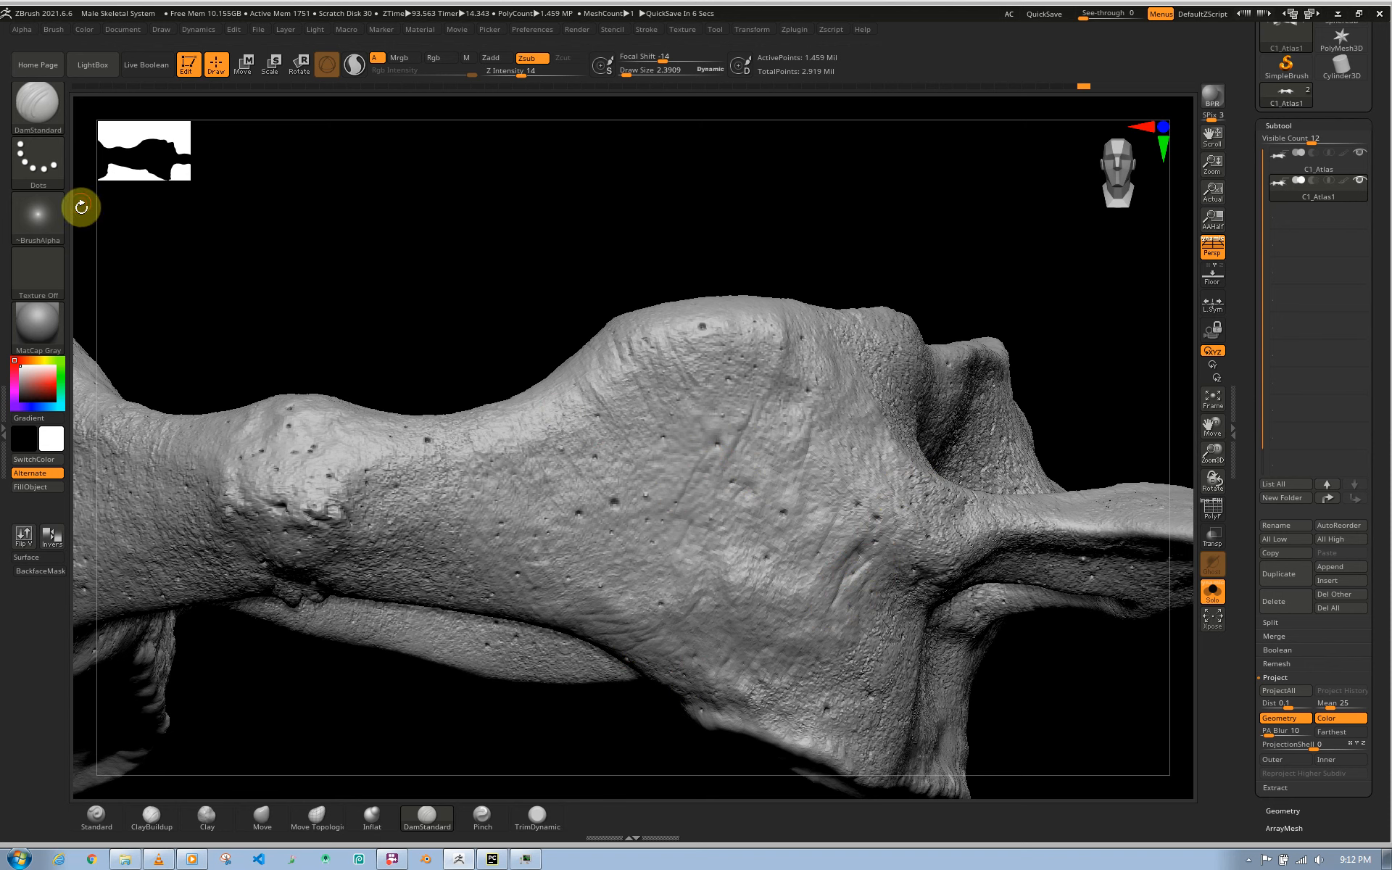
- Switch to the Standard brush with the Spray stroke and Alpha 60
click(37, 109)
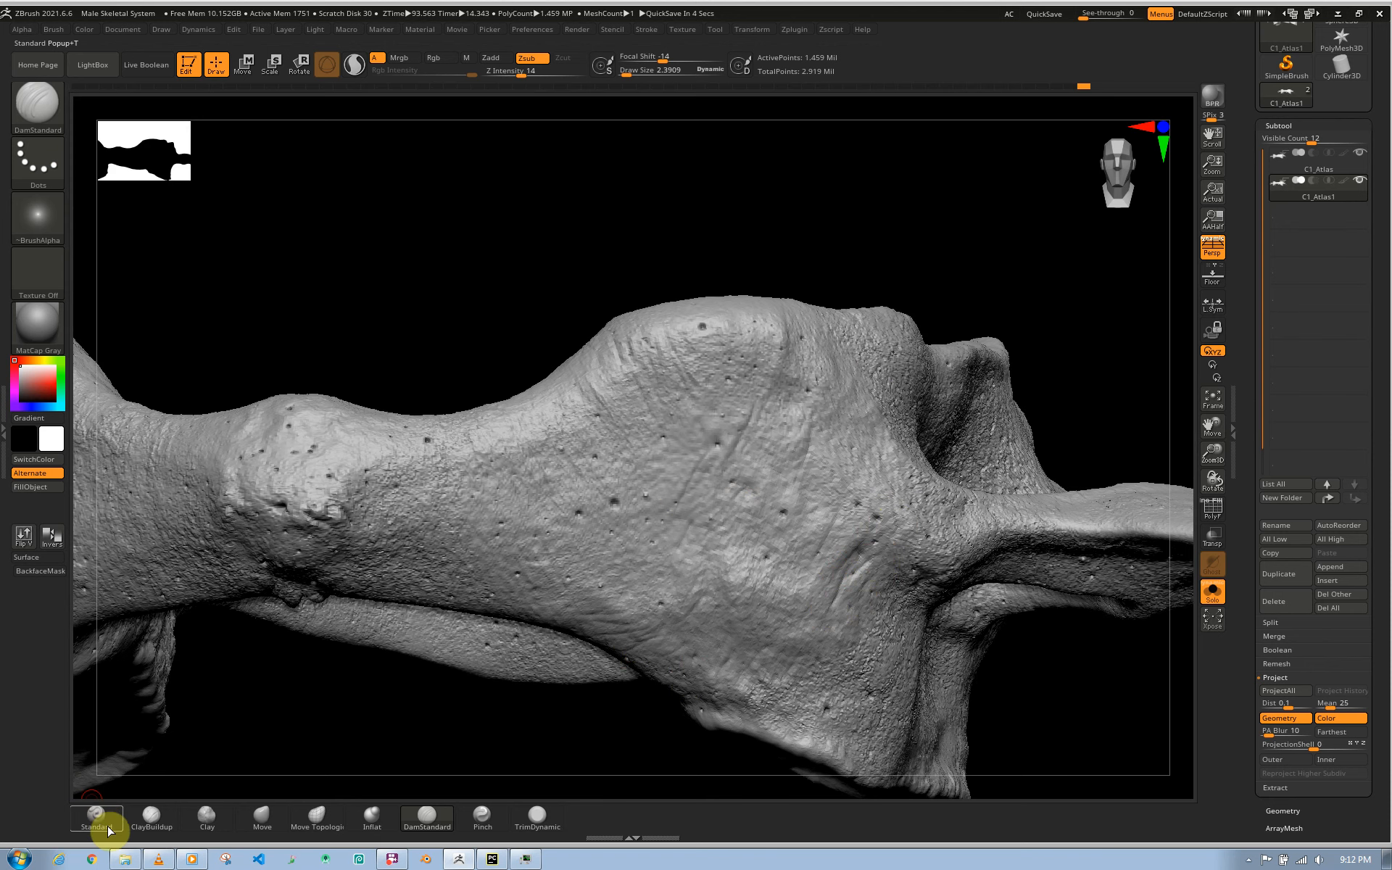
click(107, 829)
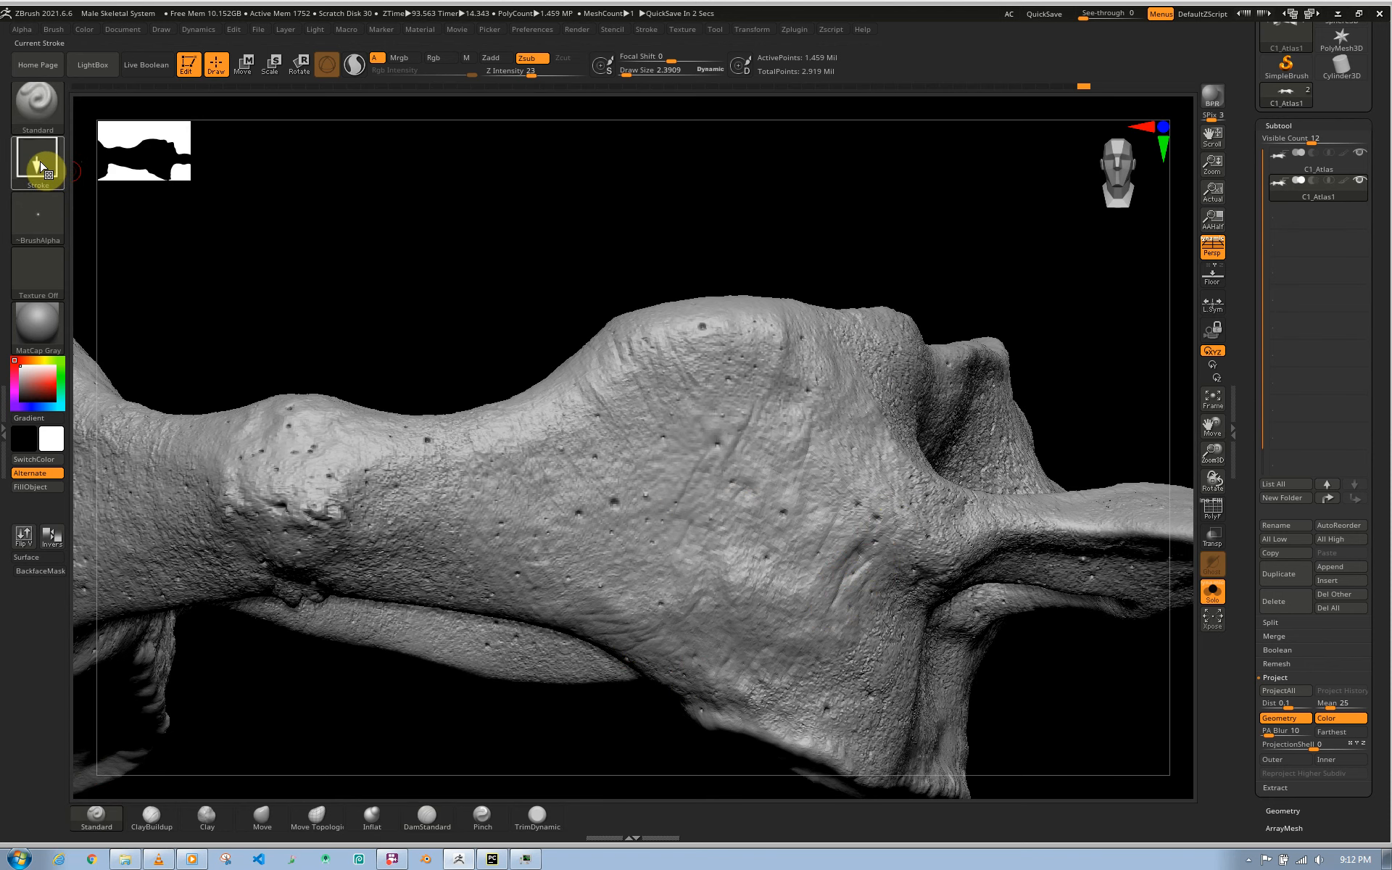
click(38, 163)
click(334, 177)
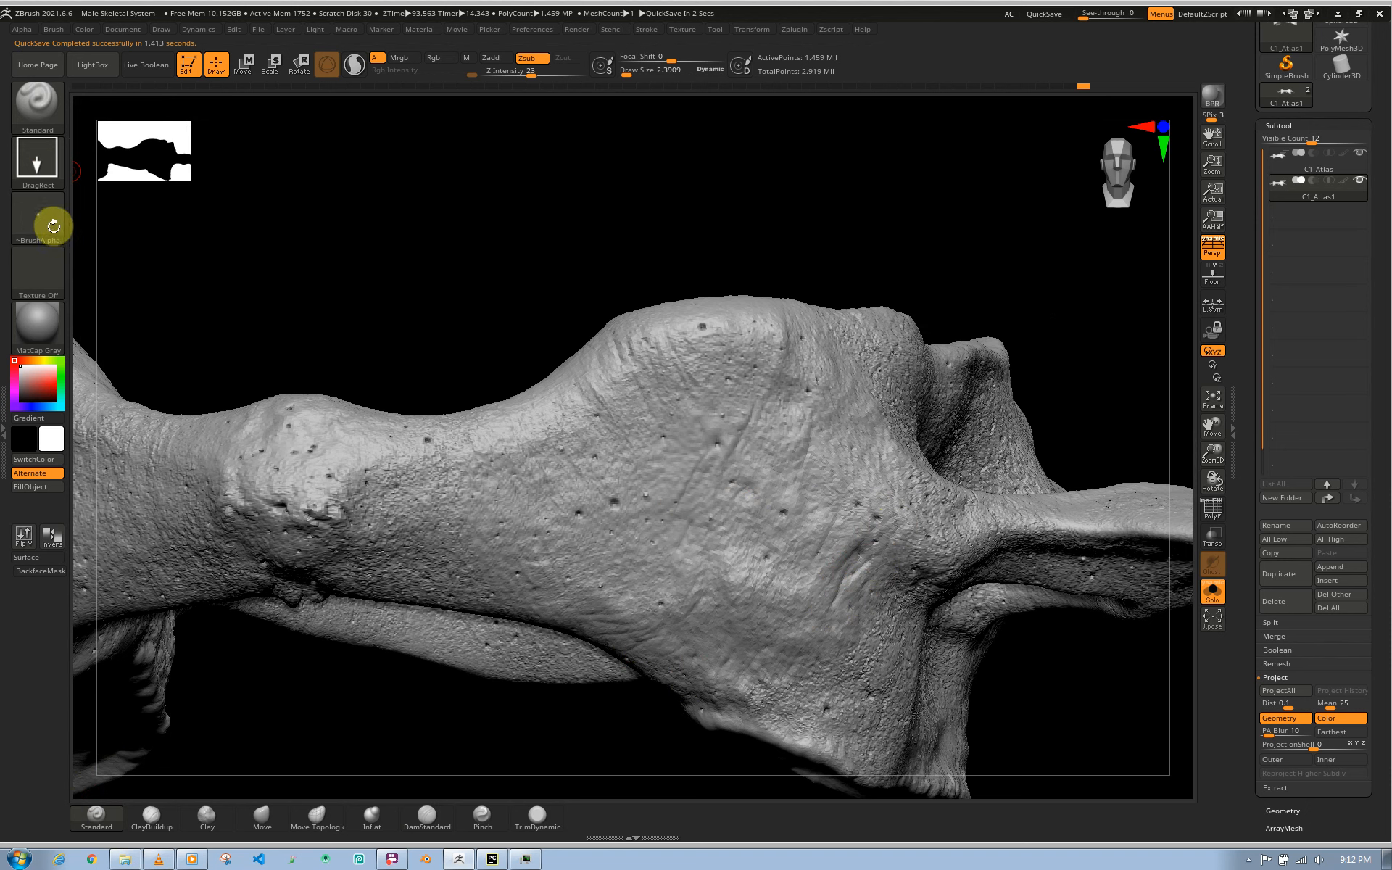
click(57, 231)
click(40, 219)
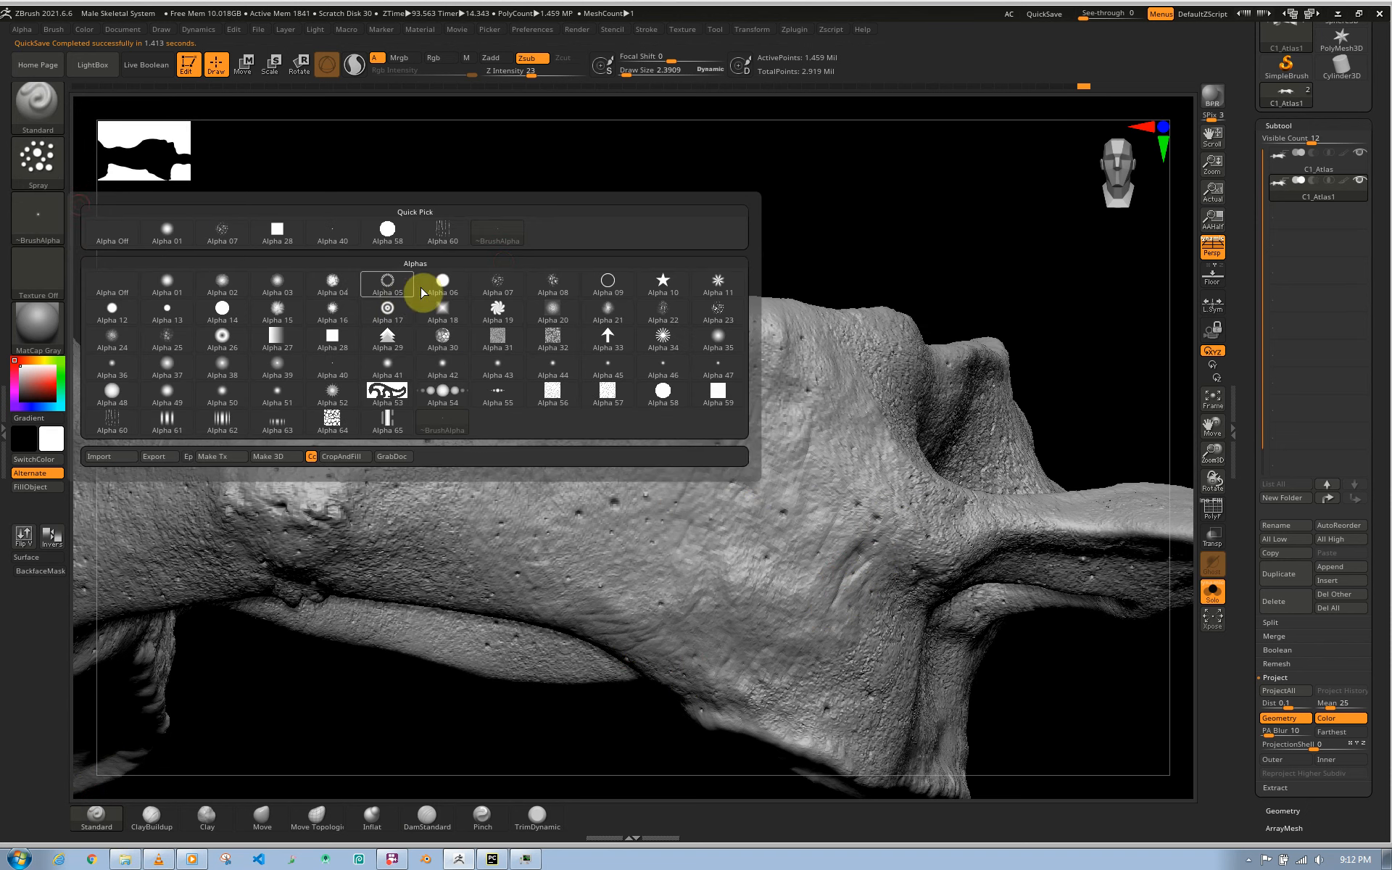
click(448, 233)
- Try spraying Alpha 60 streaks over the middle of the right-hand lateral mass at a draw size of about 4.6 and Z Intensities of 19 and 7
key(s)
drag(707, 472, 723, 492)
key(ctrl)
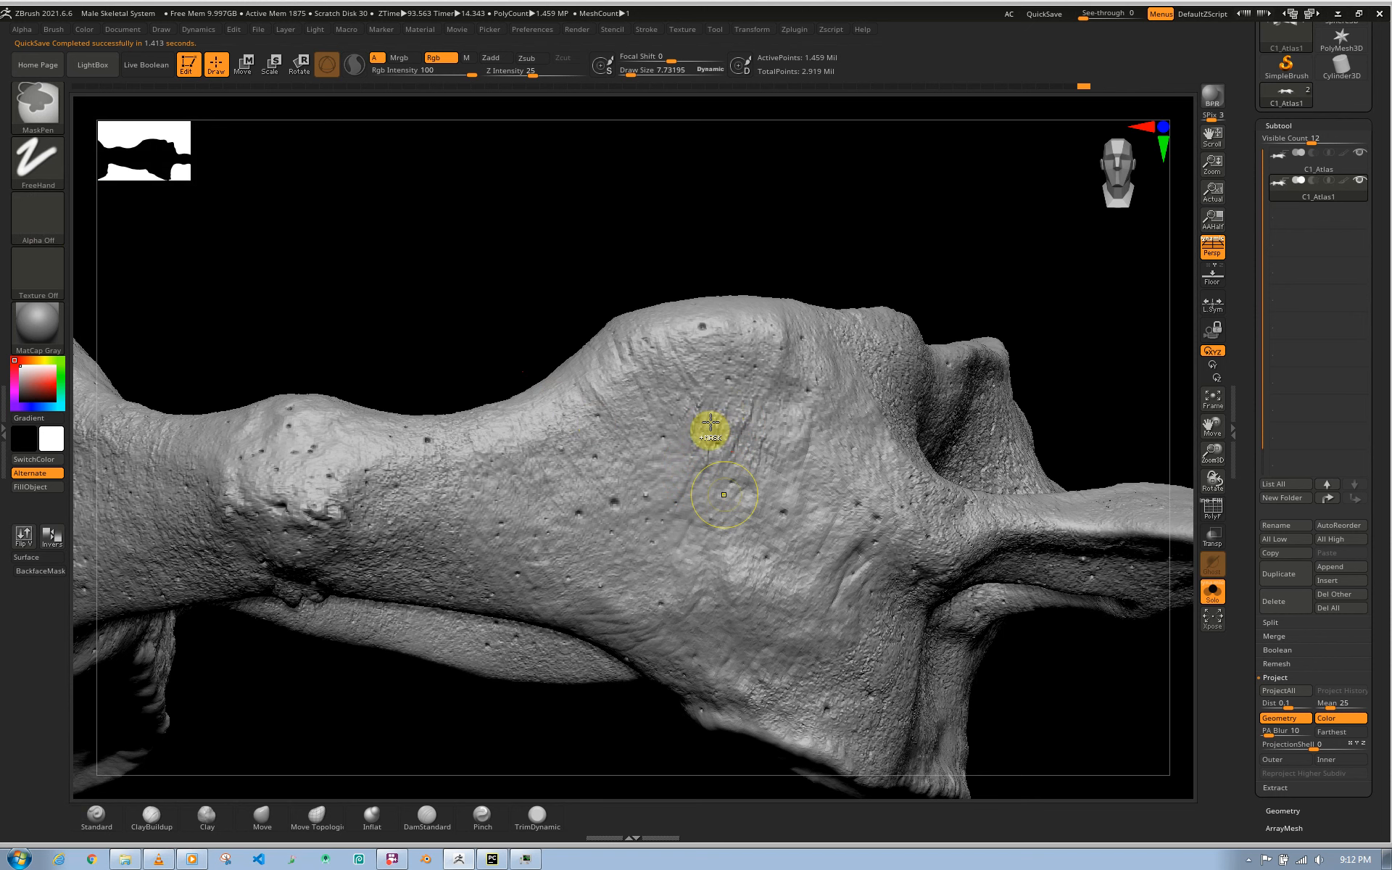
drag(534, 73, 531, 73)
mouse_move(745, 541)
mouse_down()
mouse_move(762, 444)
mouse_move(770, 469)
mouse_up()
key(ctrl)
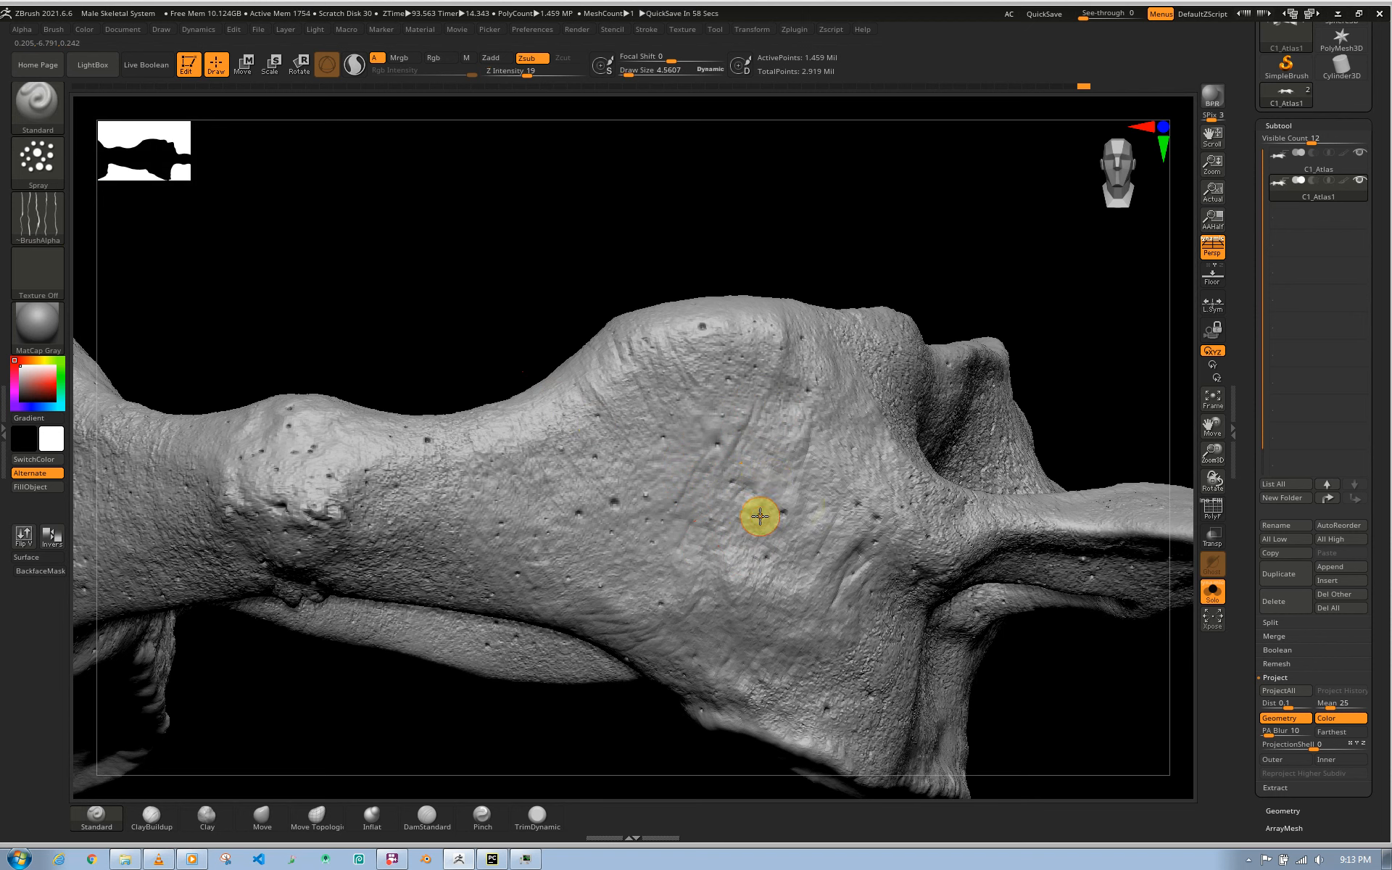
mouse_move(760, 516)
mouse_down()
mouse_move(783, 452)
mouse_move(749, 511)
mouse_move(732, 598)
mouse_move(807, 514)
mouse_up()
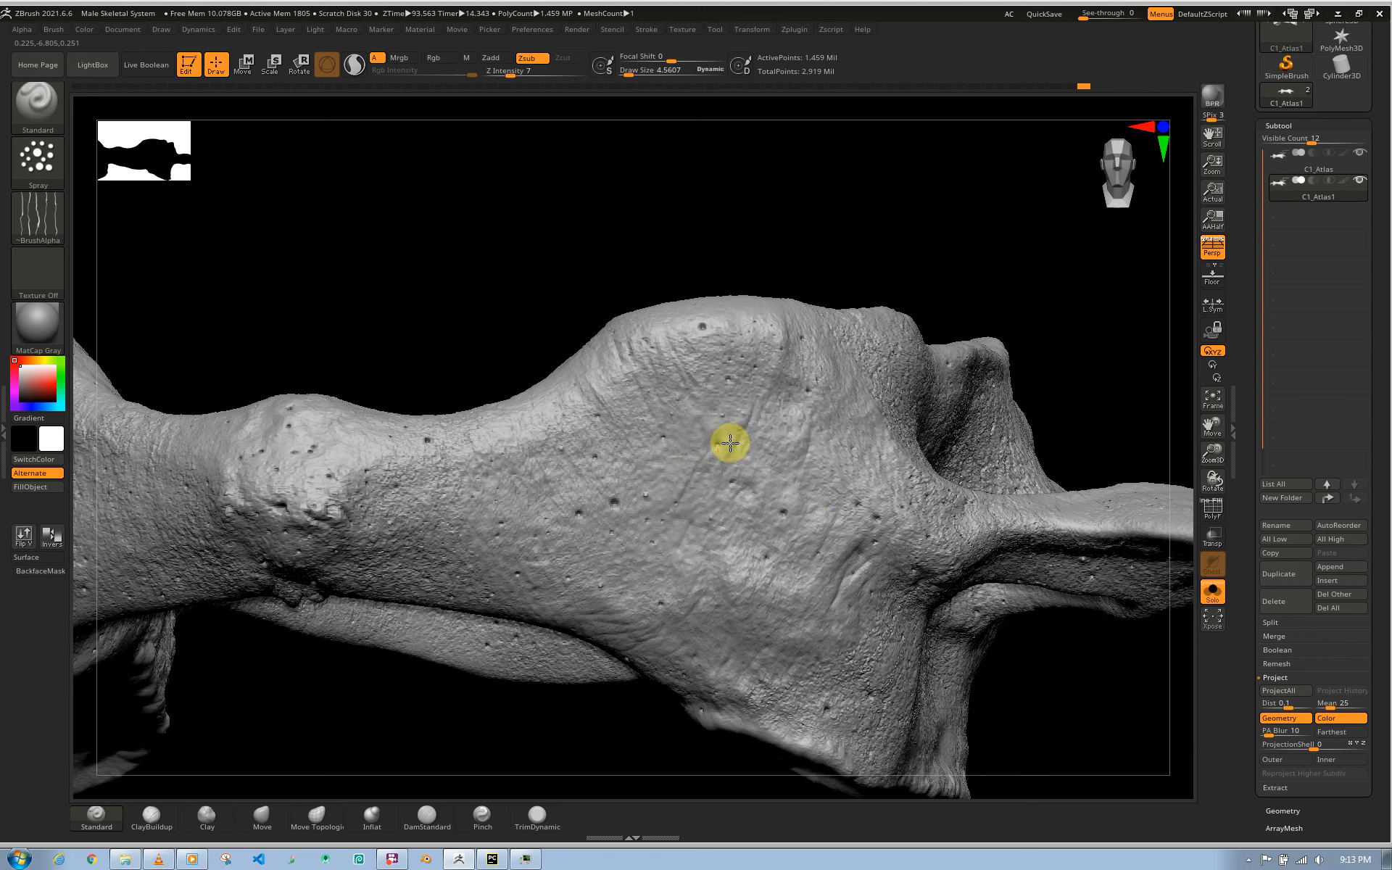
- Set the Alpha 60 brush to a Z Intensity of 10 and the DragRect stroke for streaks on the right-hand lateral mass
key(u)
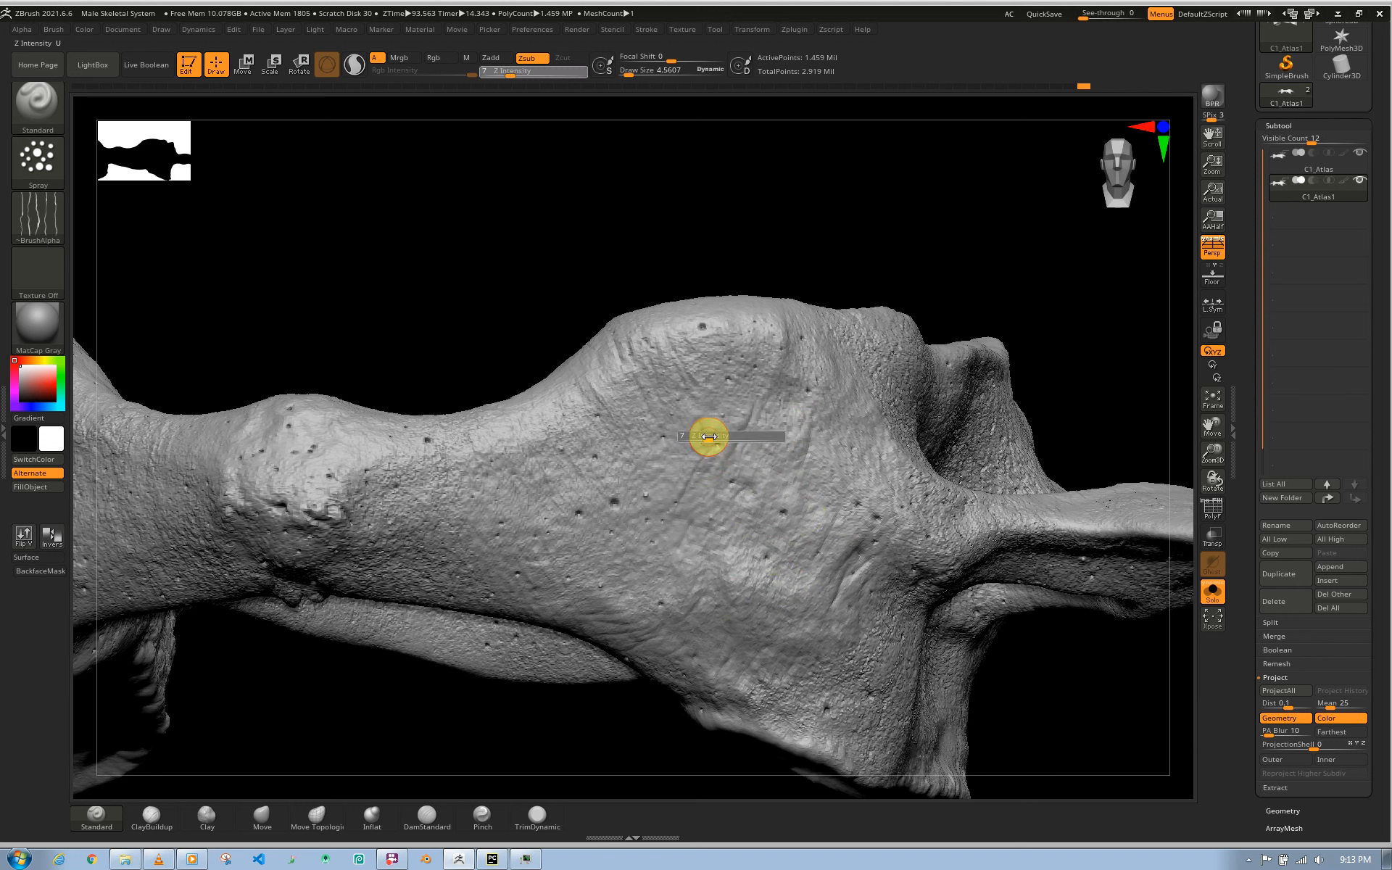
click(714, 438)
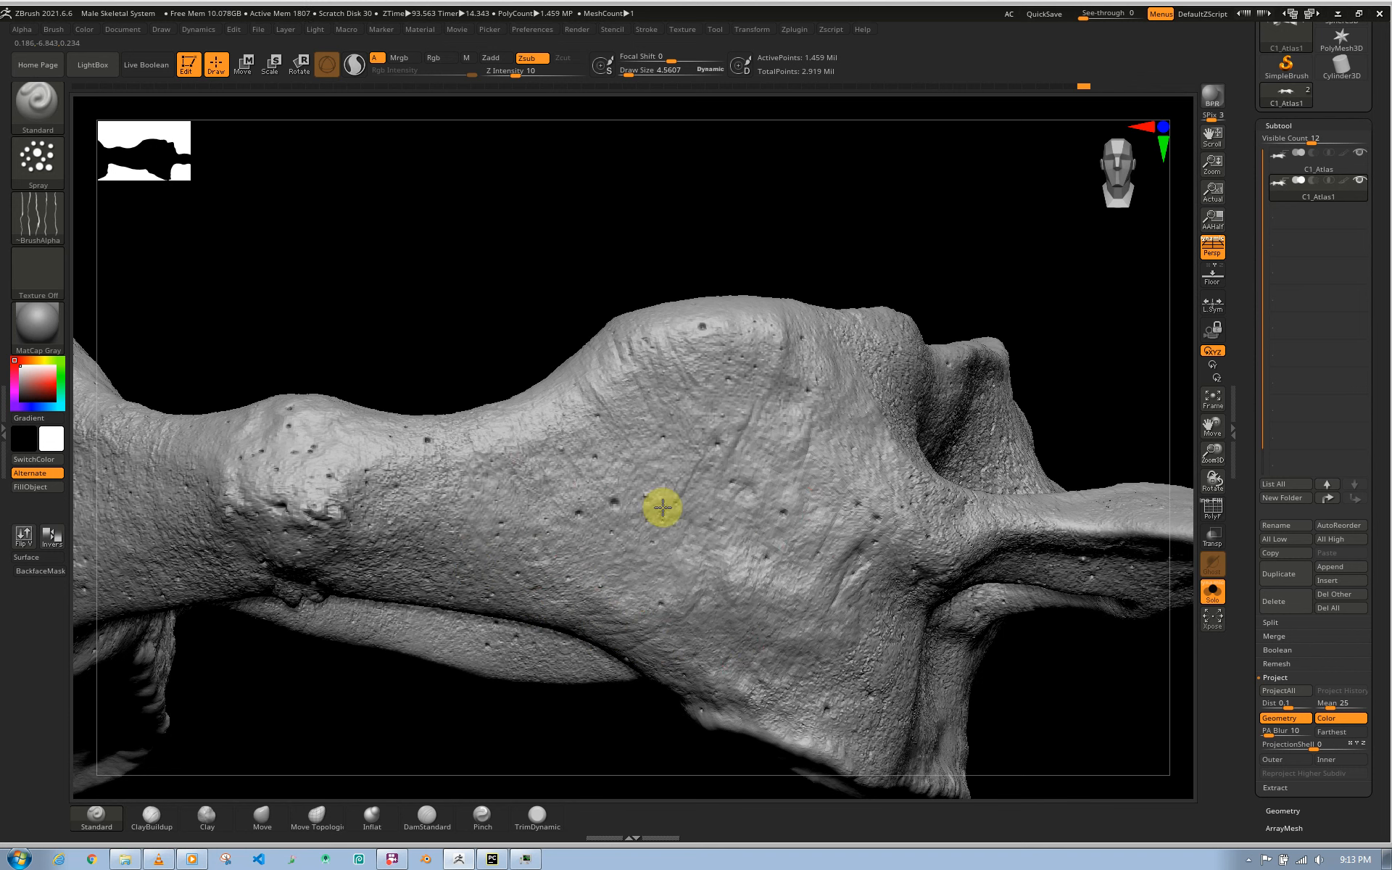
click(51, 163)
click(160, 175)
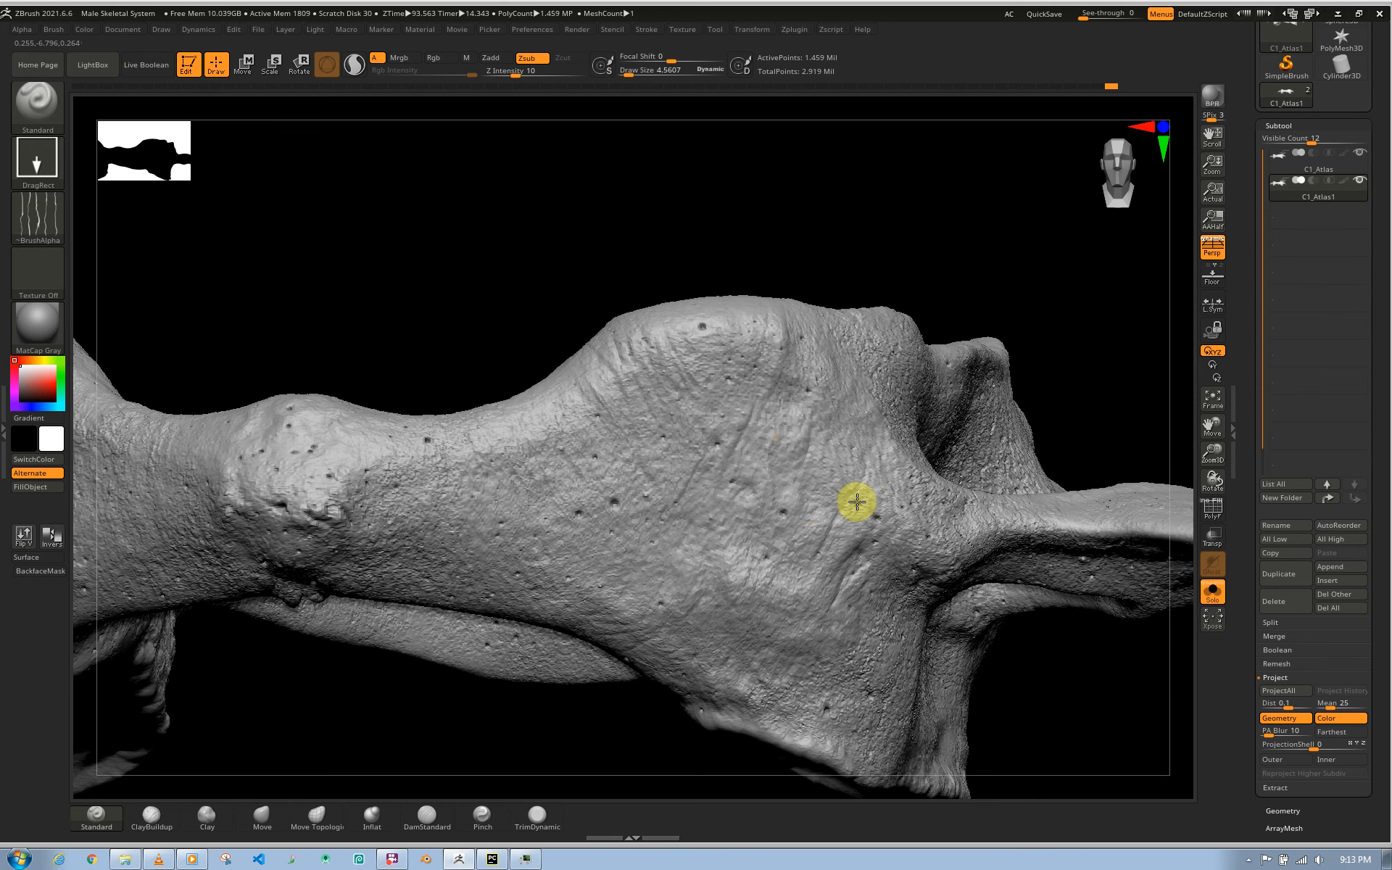
- Compare the lowest and highest subdivision levels of the bone from several angles, examining the lateral masses and central tubercle
key(shift+d)
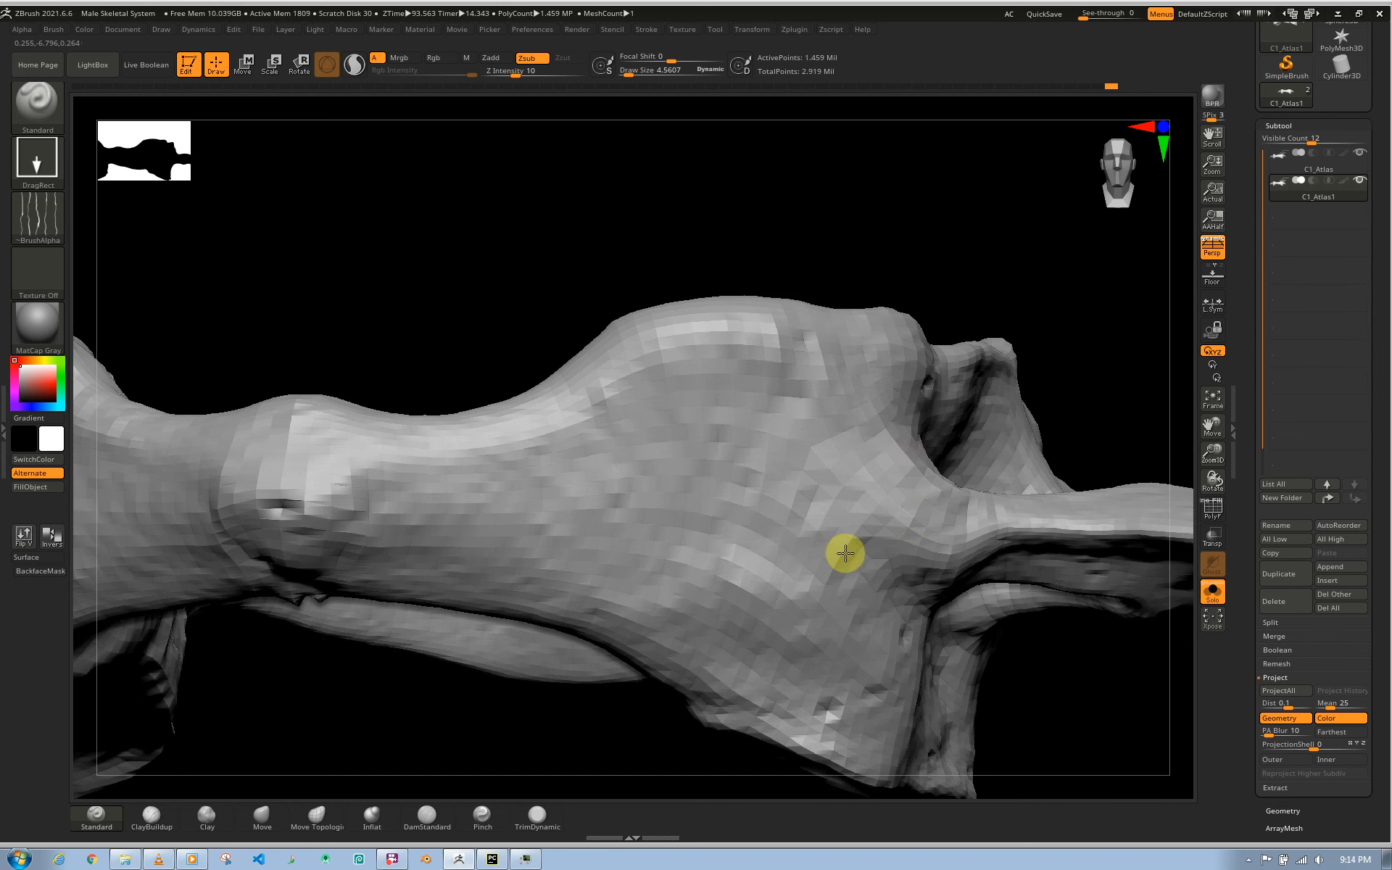
key(d)
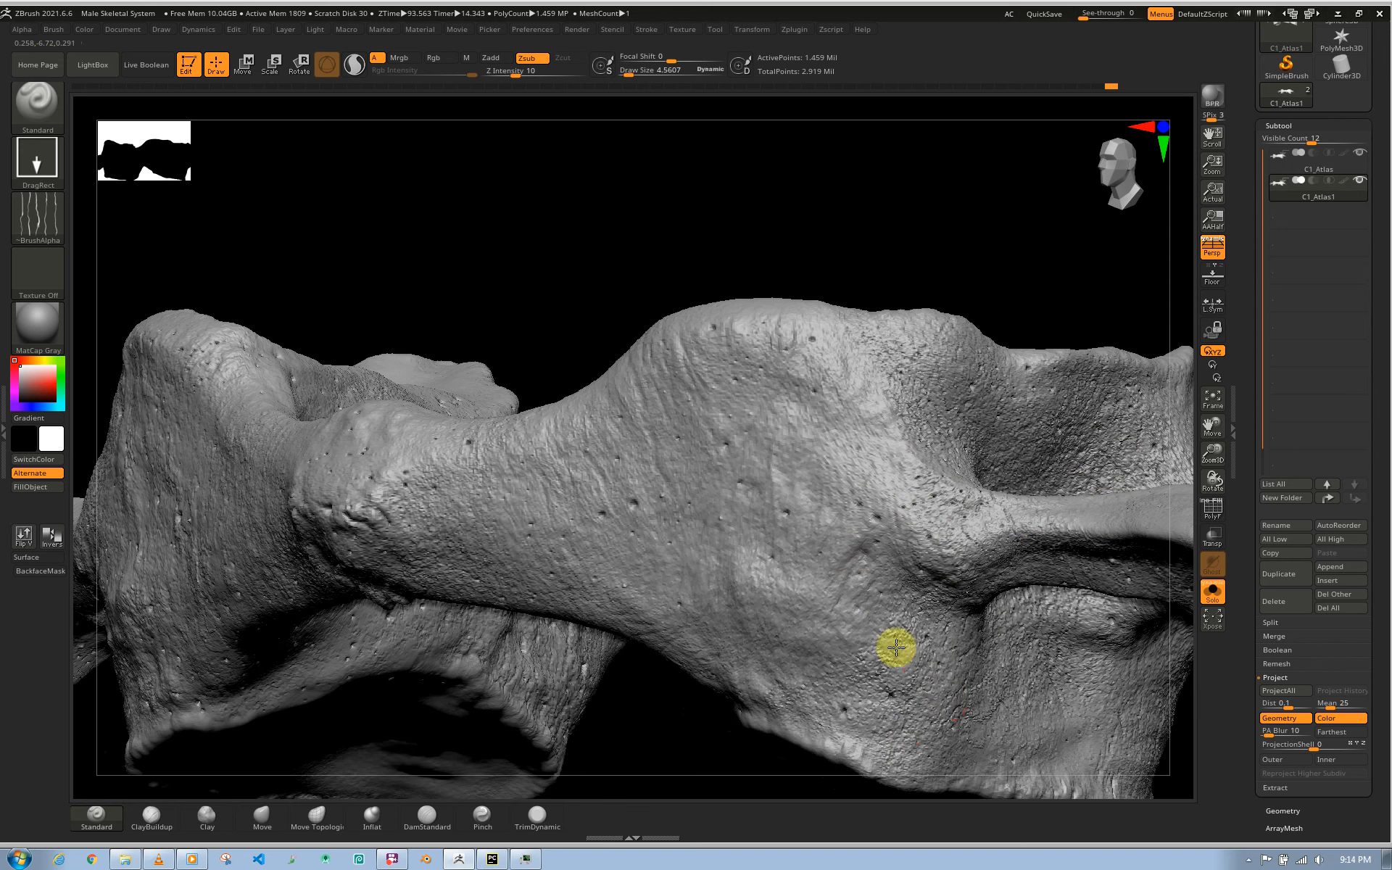
key(shift+d)
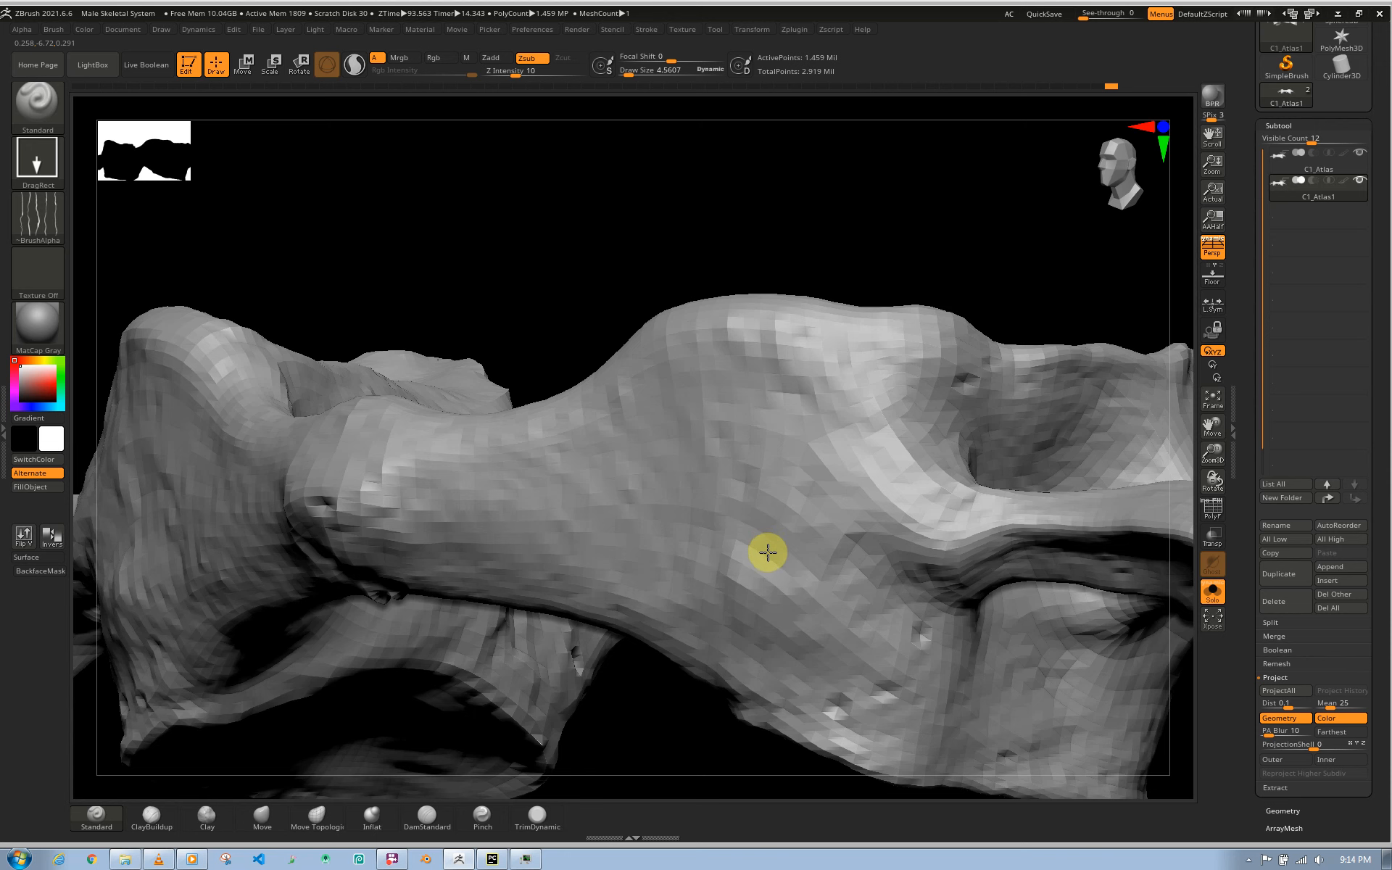
key(d)
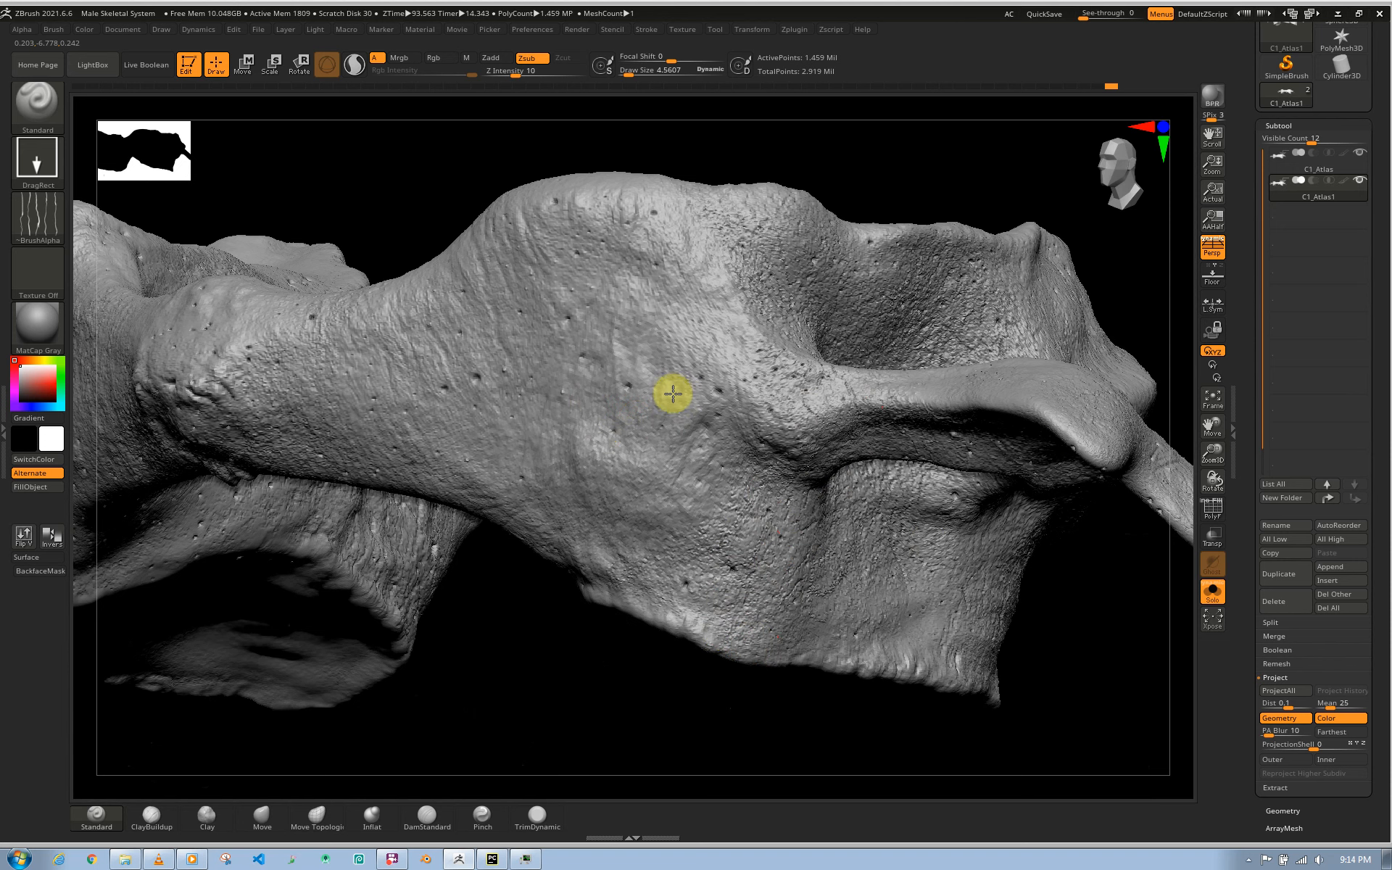
key(shift+d)
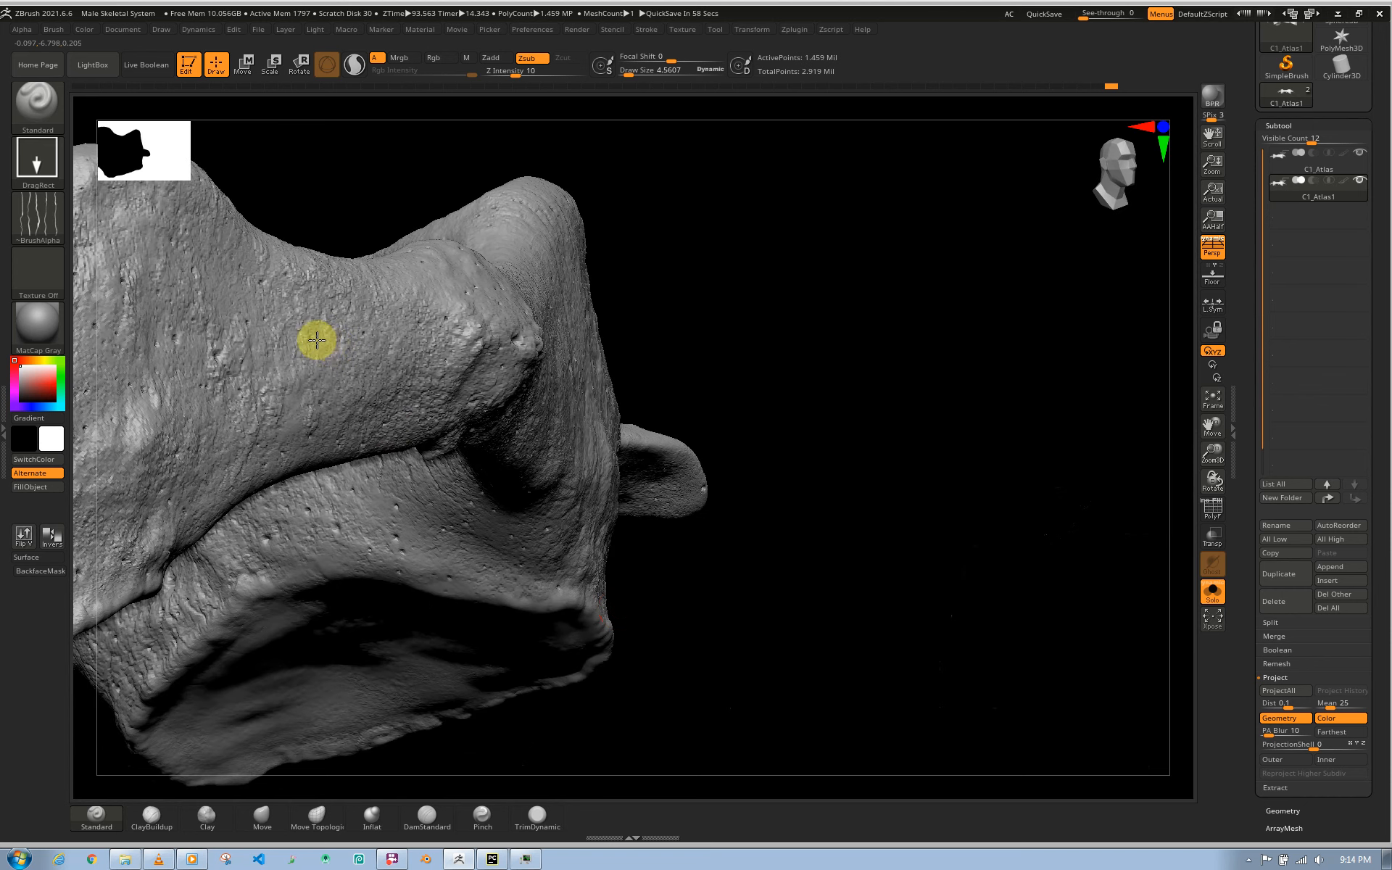
key(shift+d)
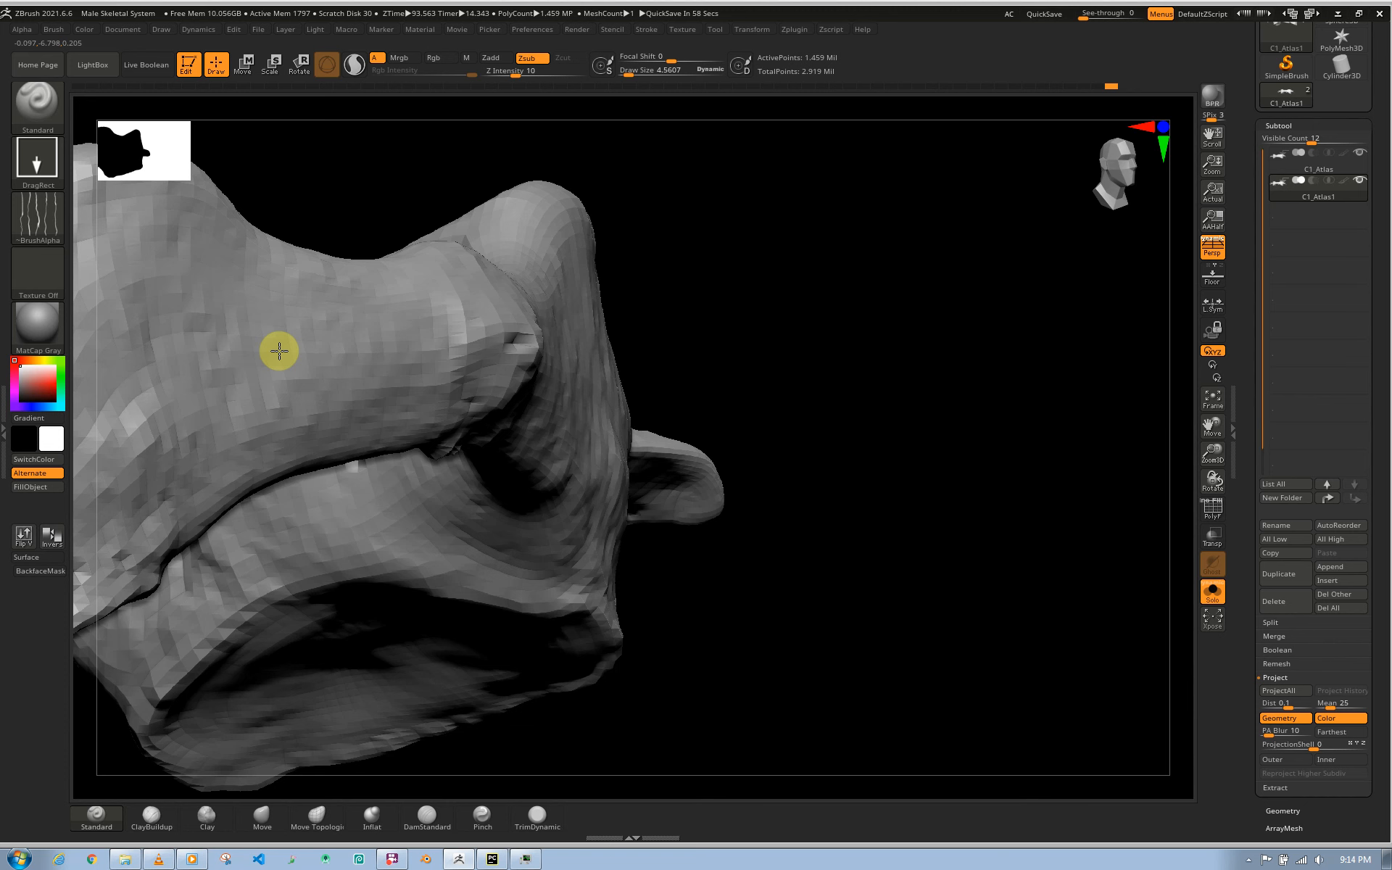
key(d)
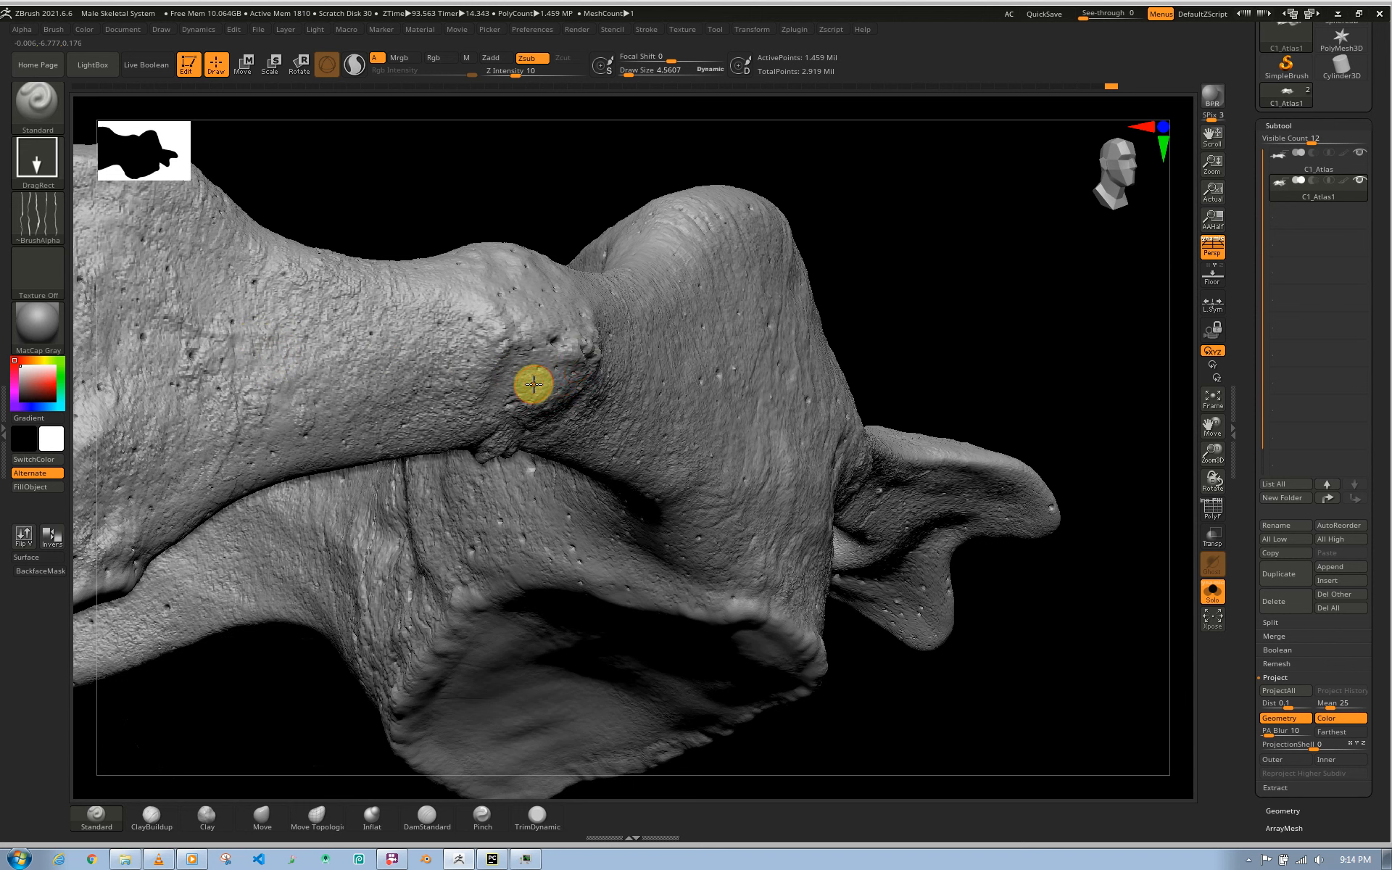
click(392, 861)
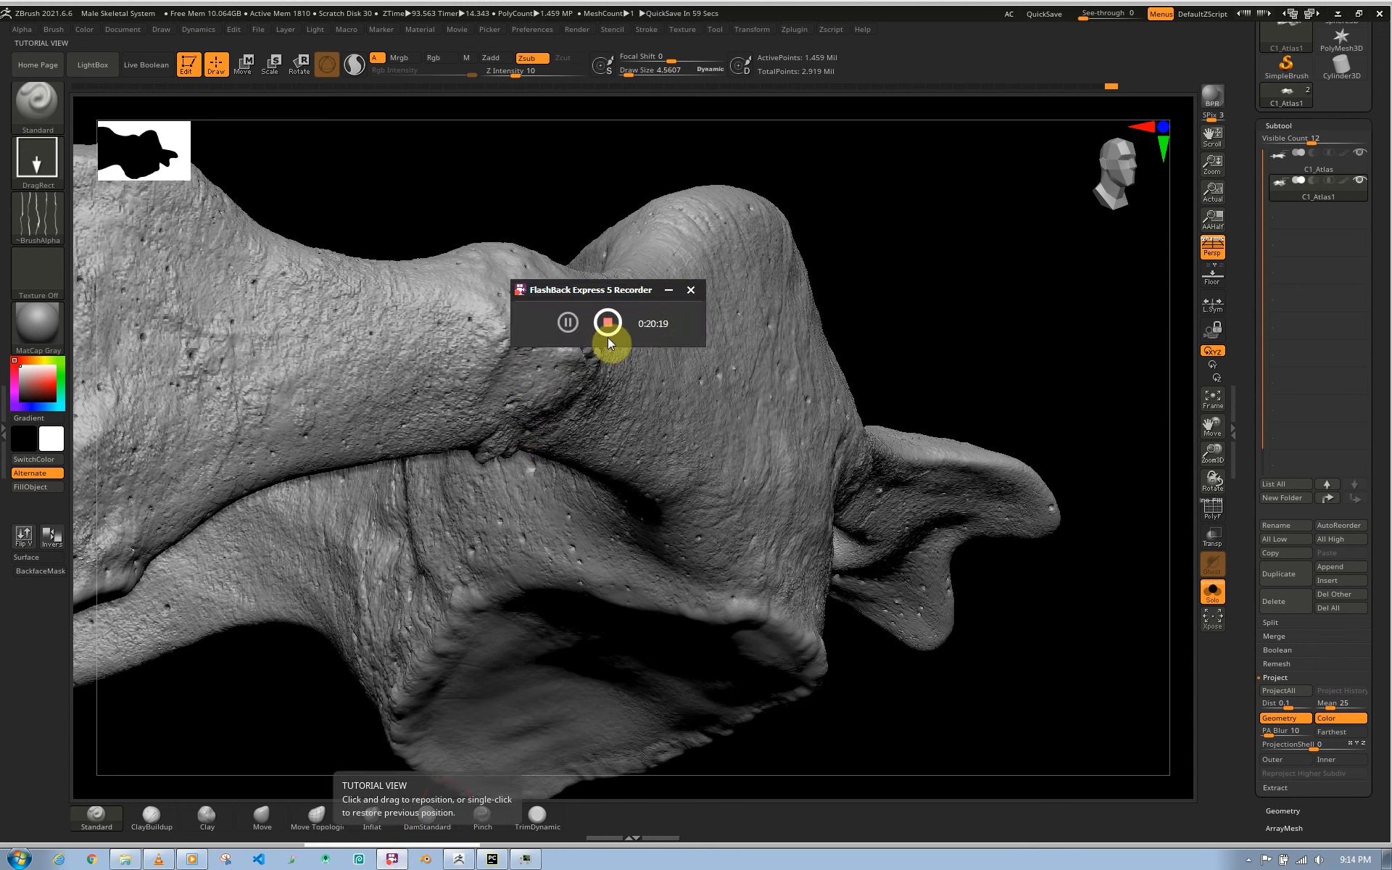